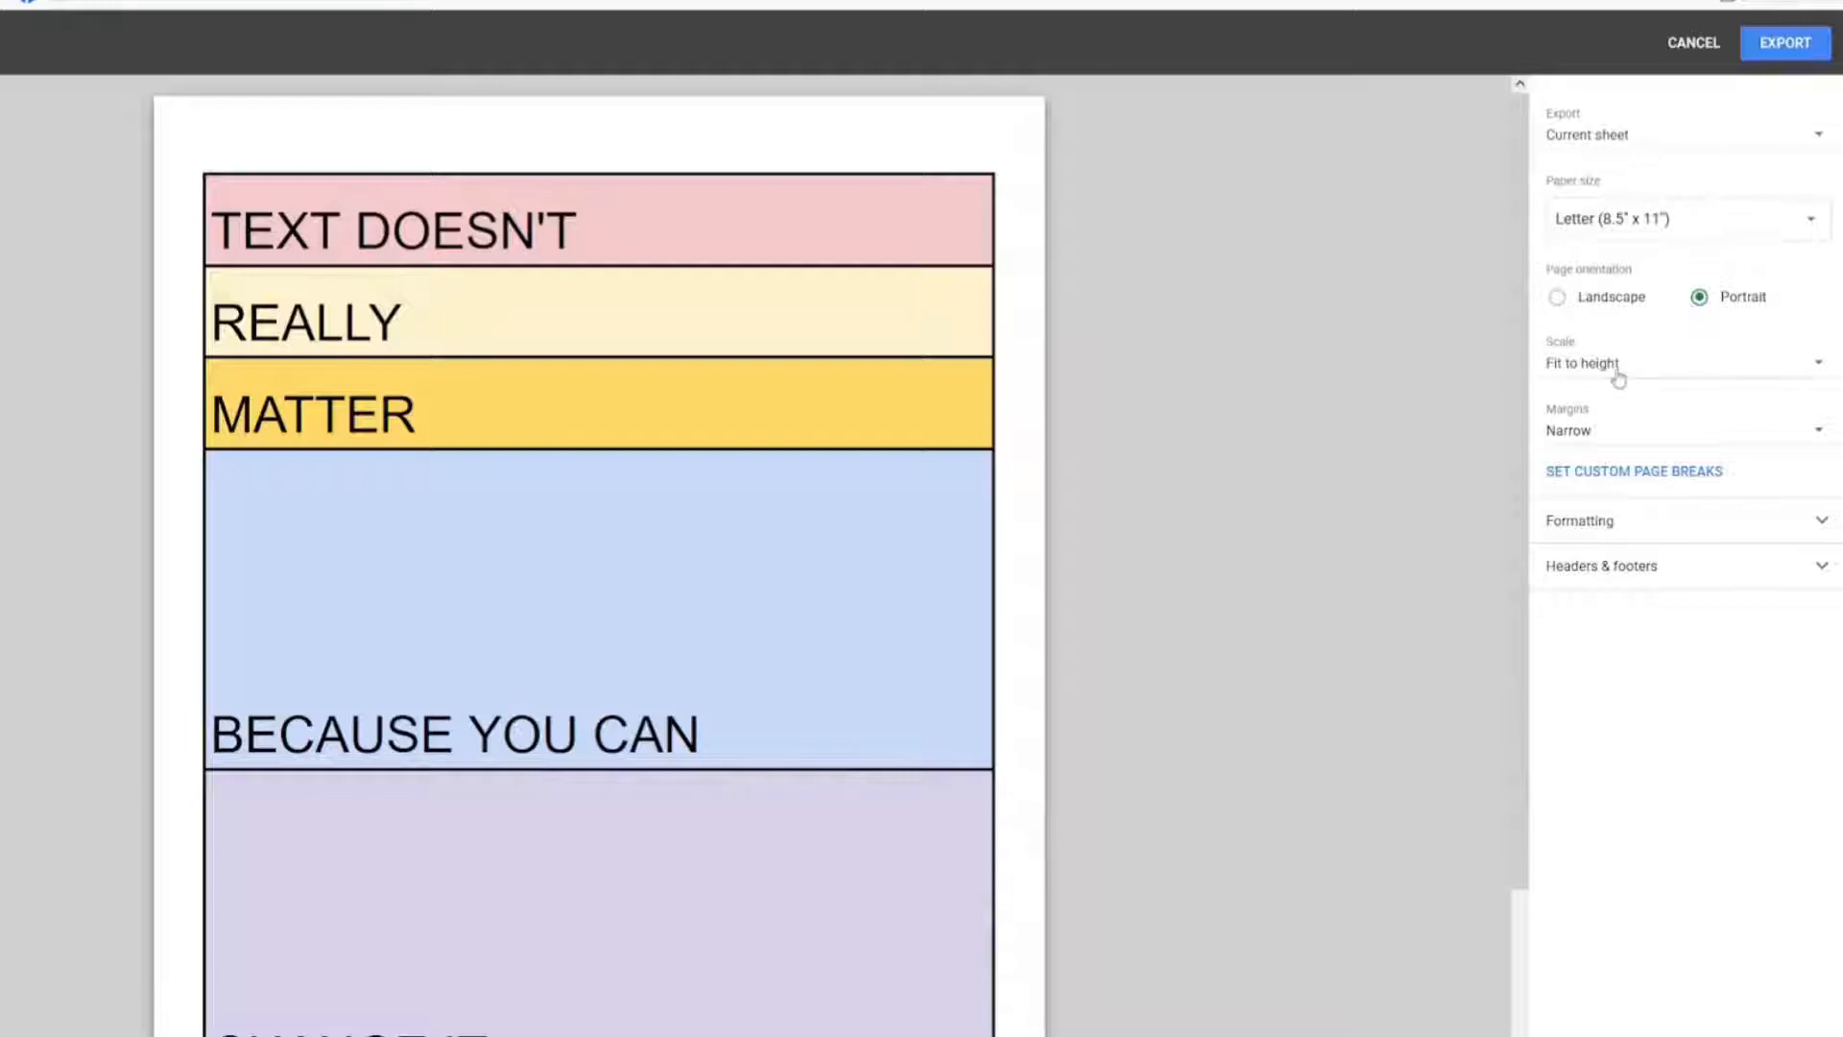
Step: Export the current sheet as a PDF and open the imported table PDF design from the designs list
left_click(1778, 42)
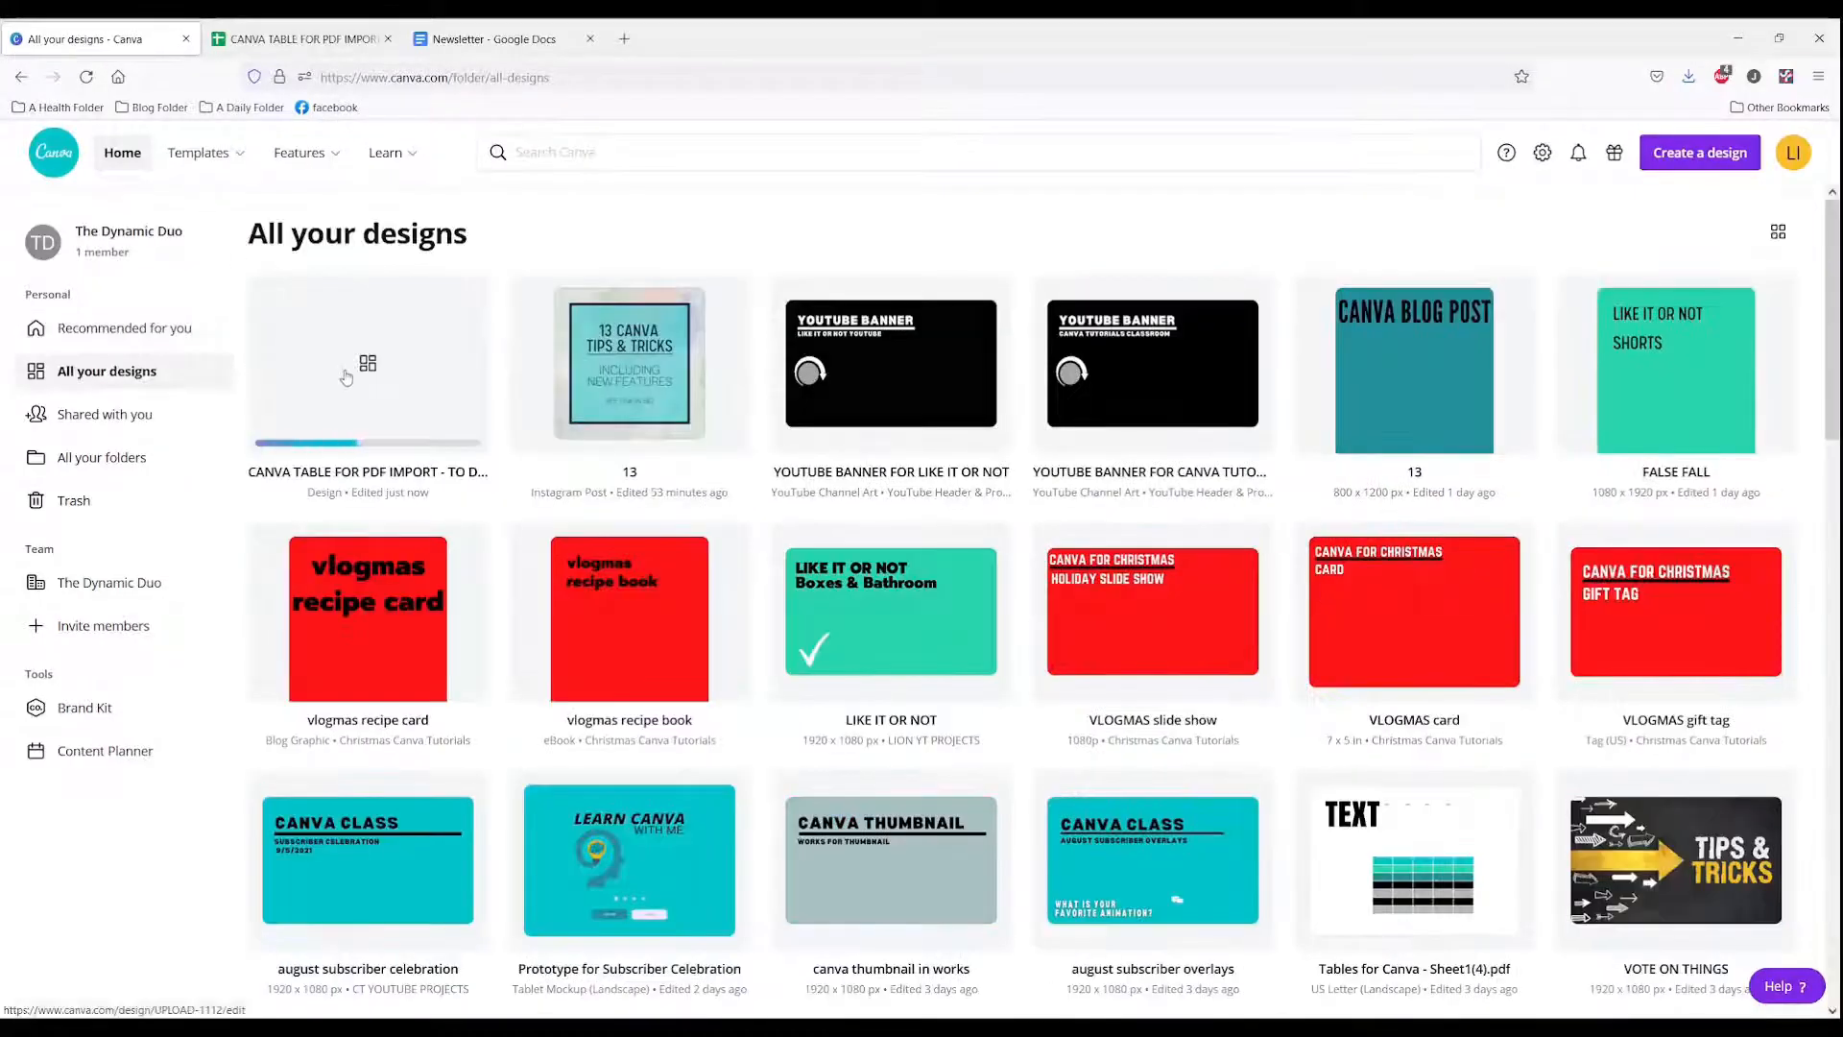
left_click(365, 395)
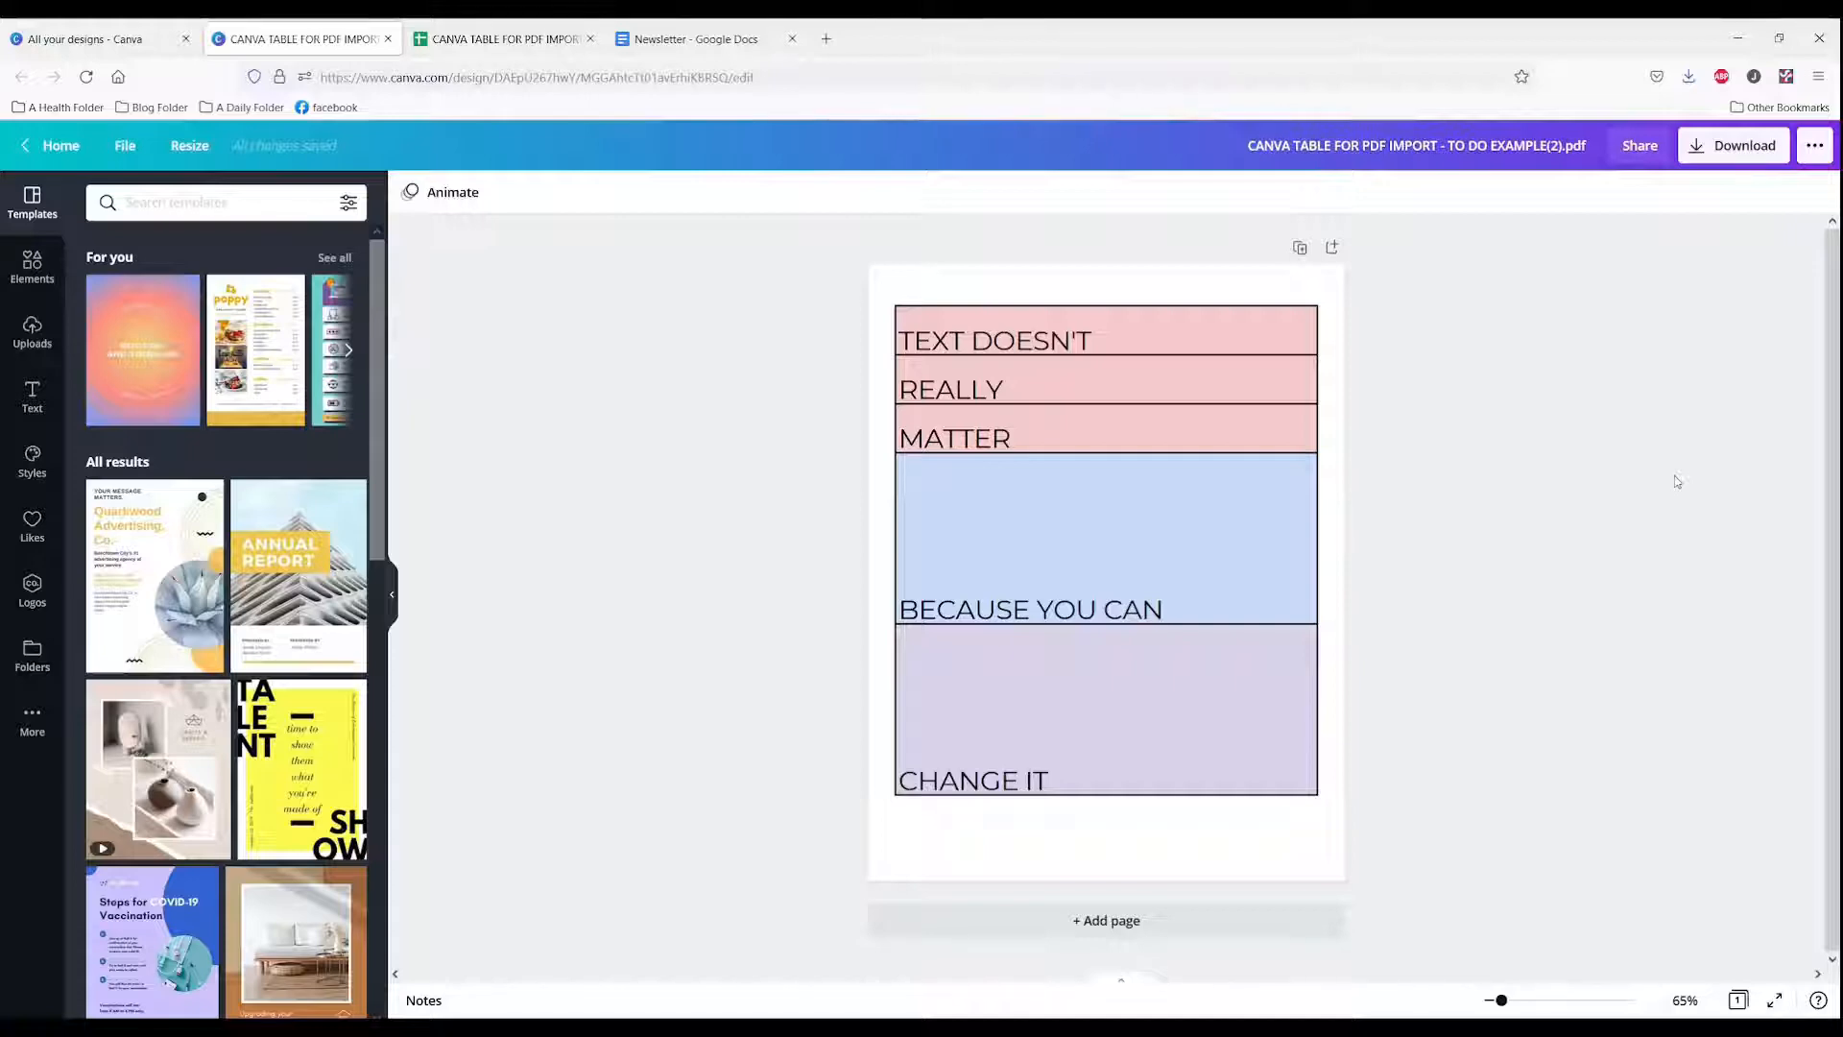
Step: Move the table graphic aside to reveal the separate text boxes behind it
left_click(1175, 330)
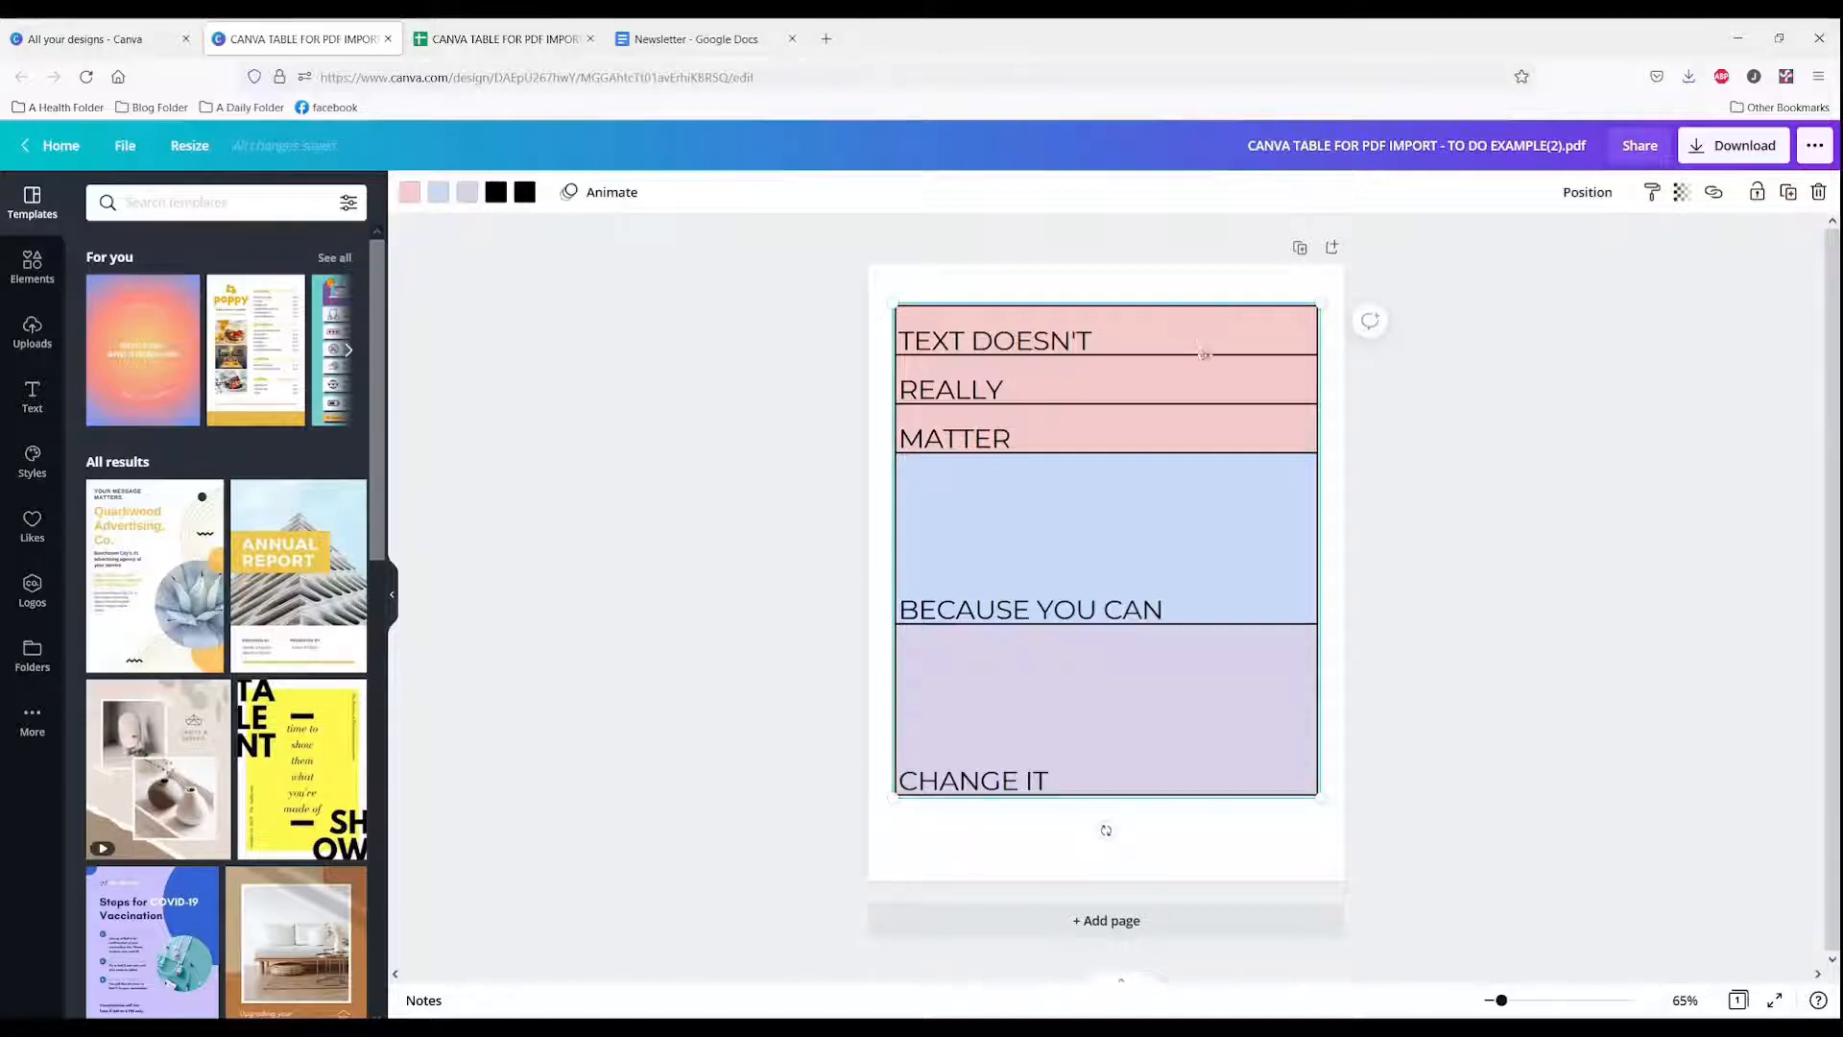
left_click_drag(1204, 353, 1341, 333)
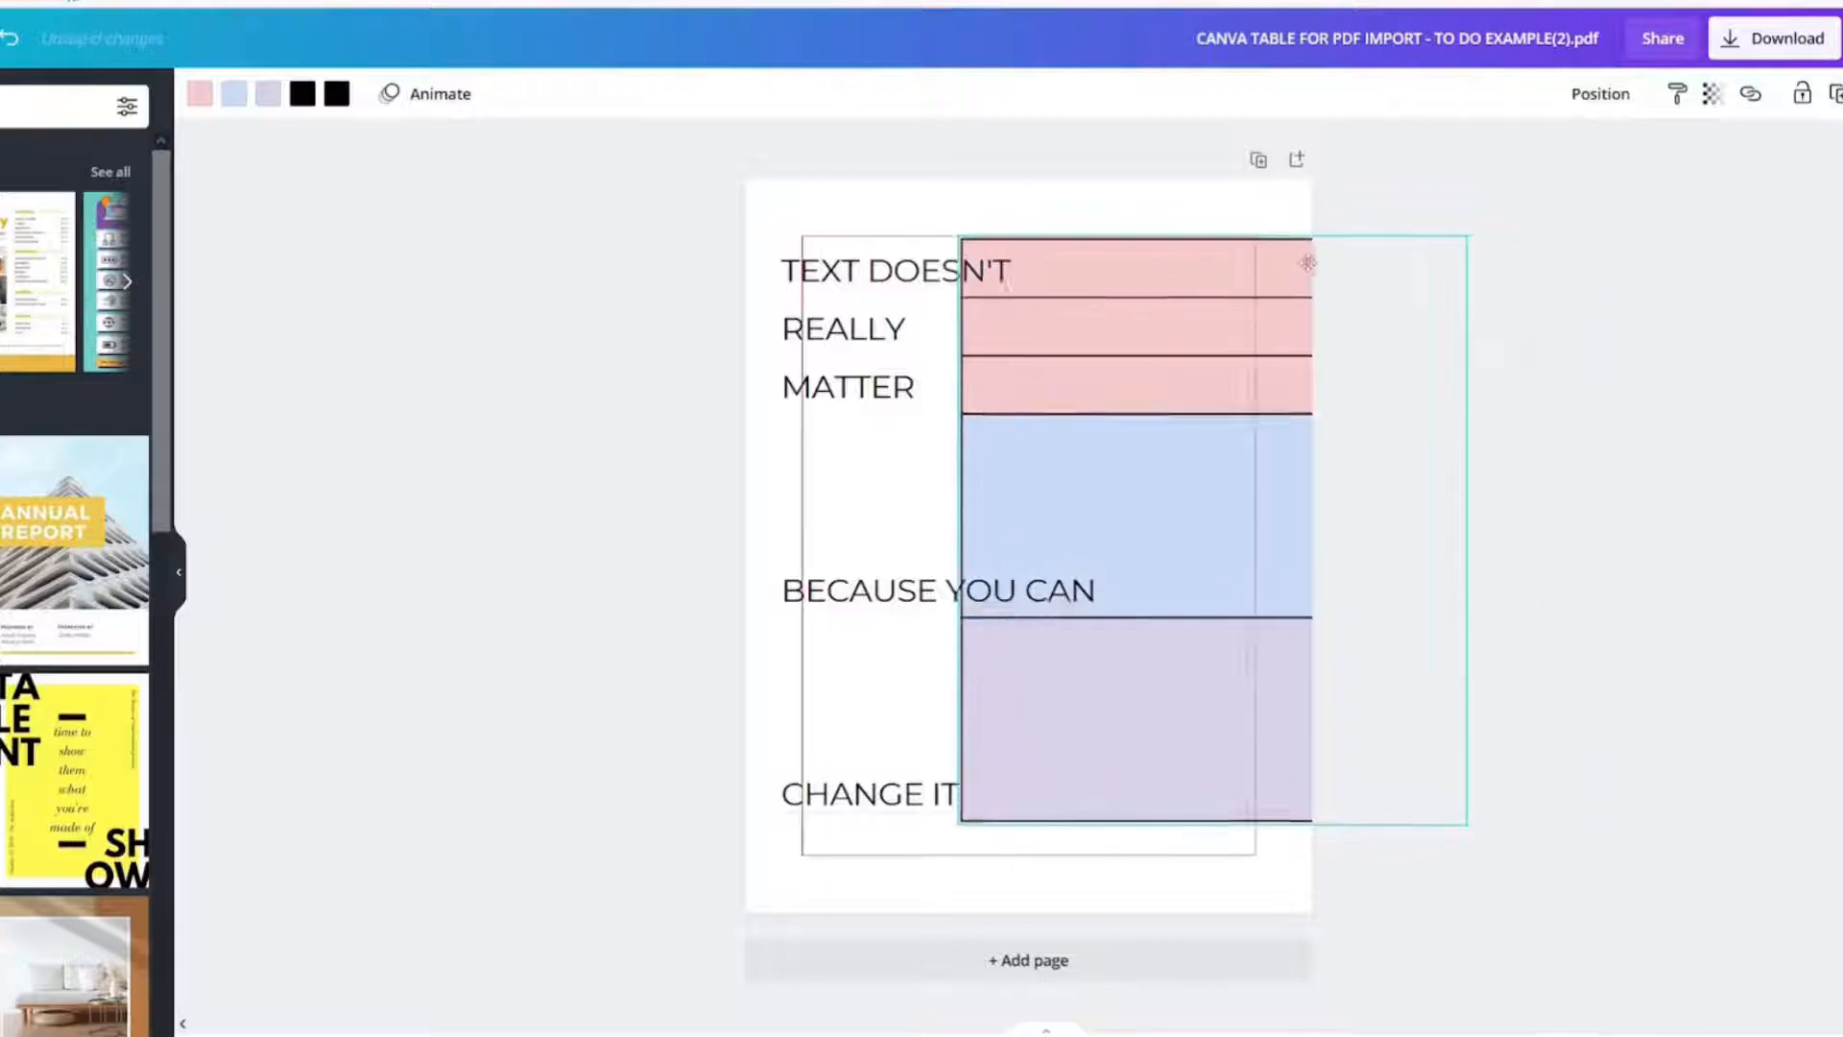
left_click_drag(1308, 263, 1469, 274)
Step: Select the text boxes and shift the three-line top text block slightly upward
left_click(847, 273)
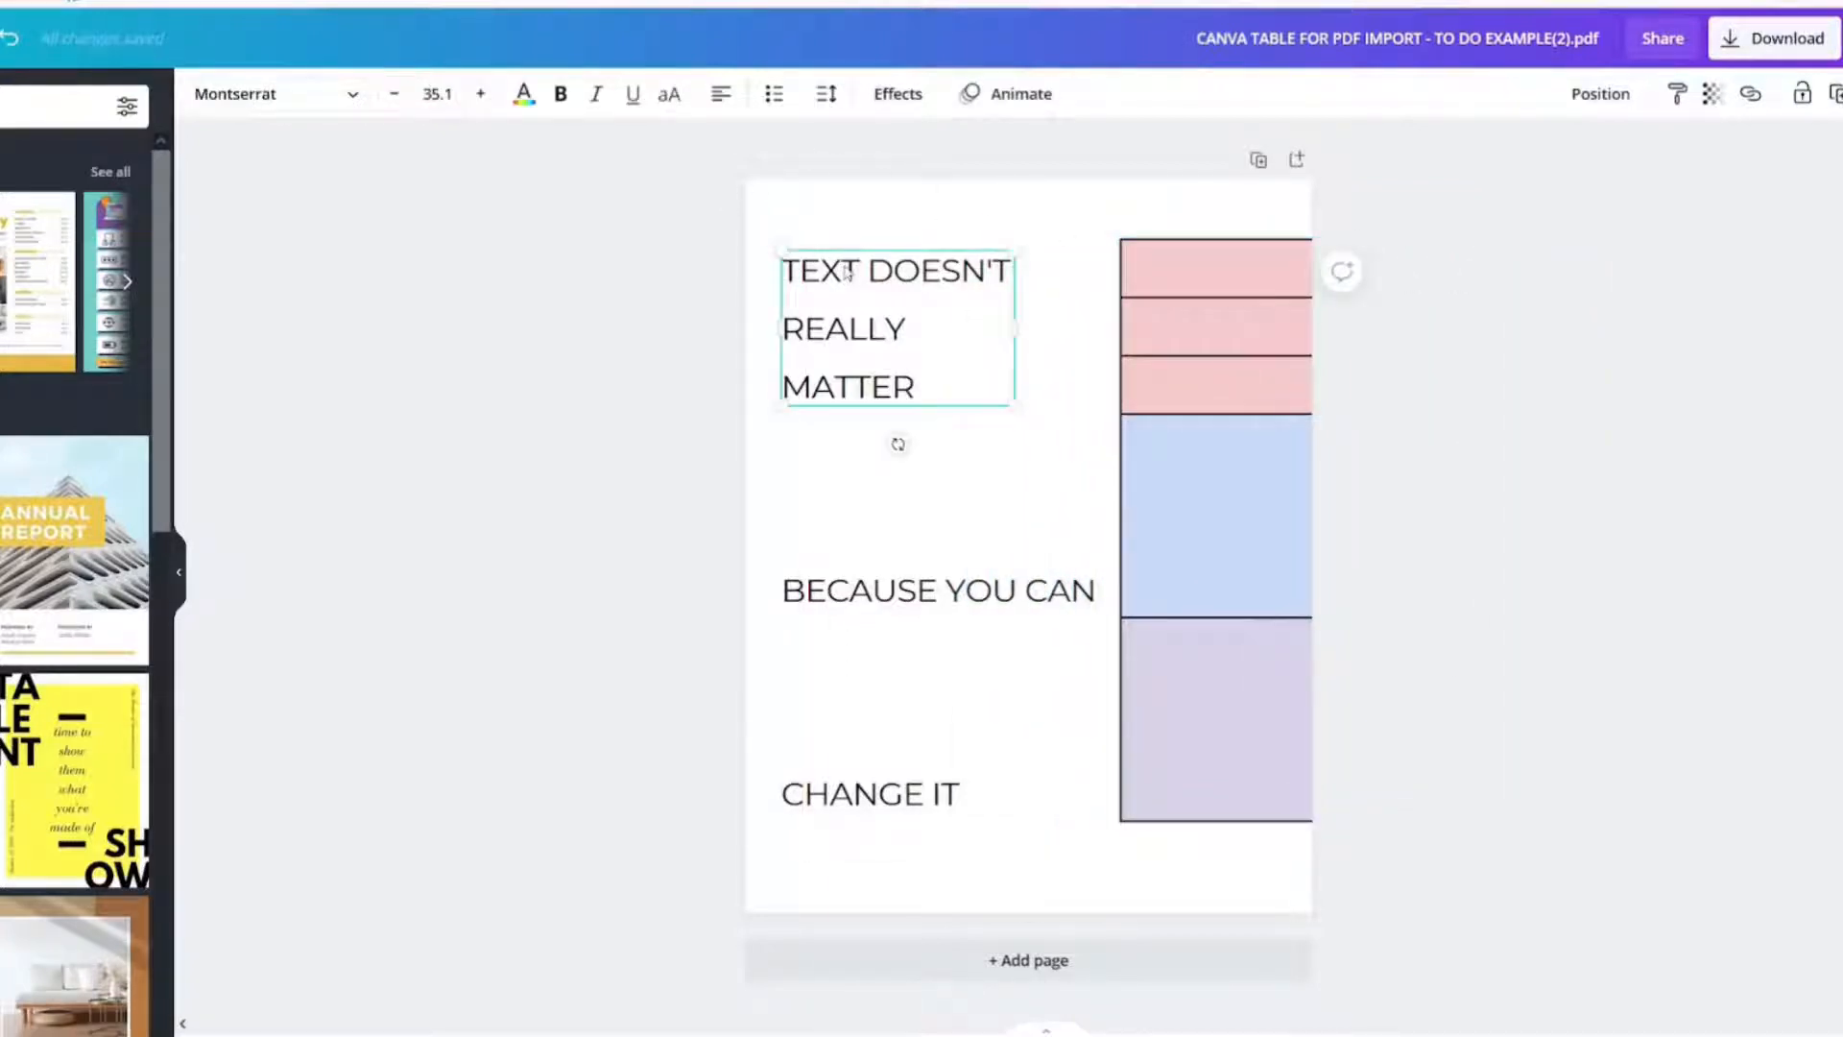
left_click(850, 309)
left_click(857, 496)
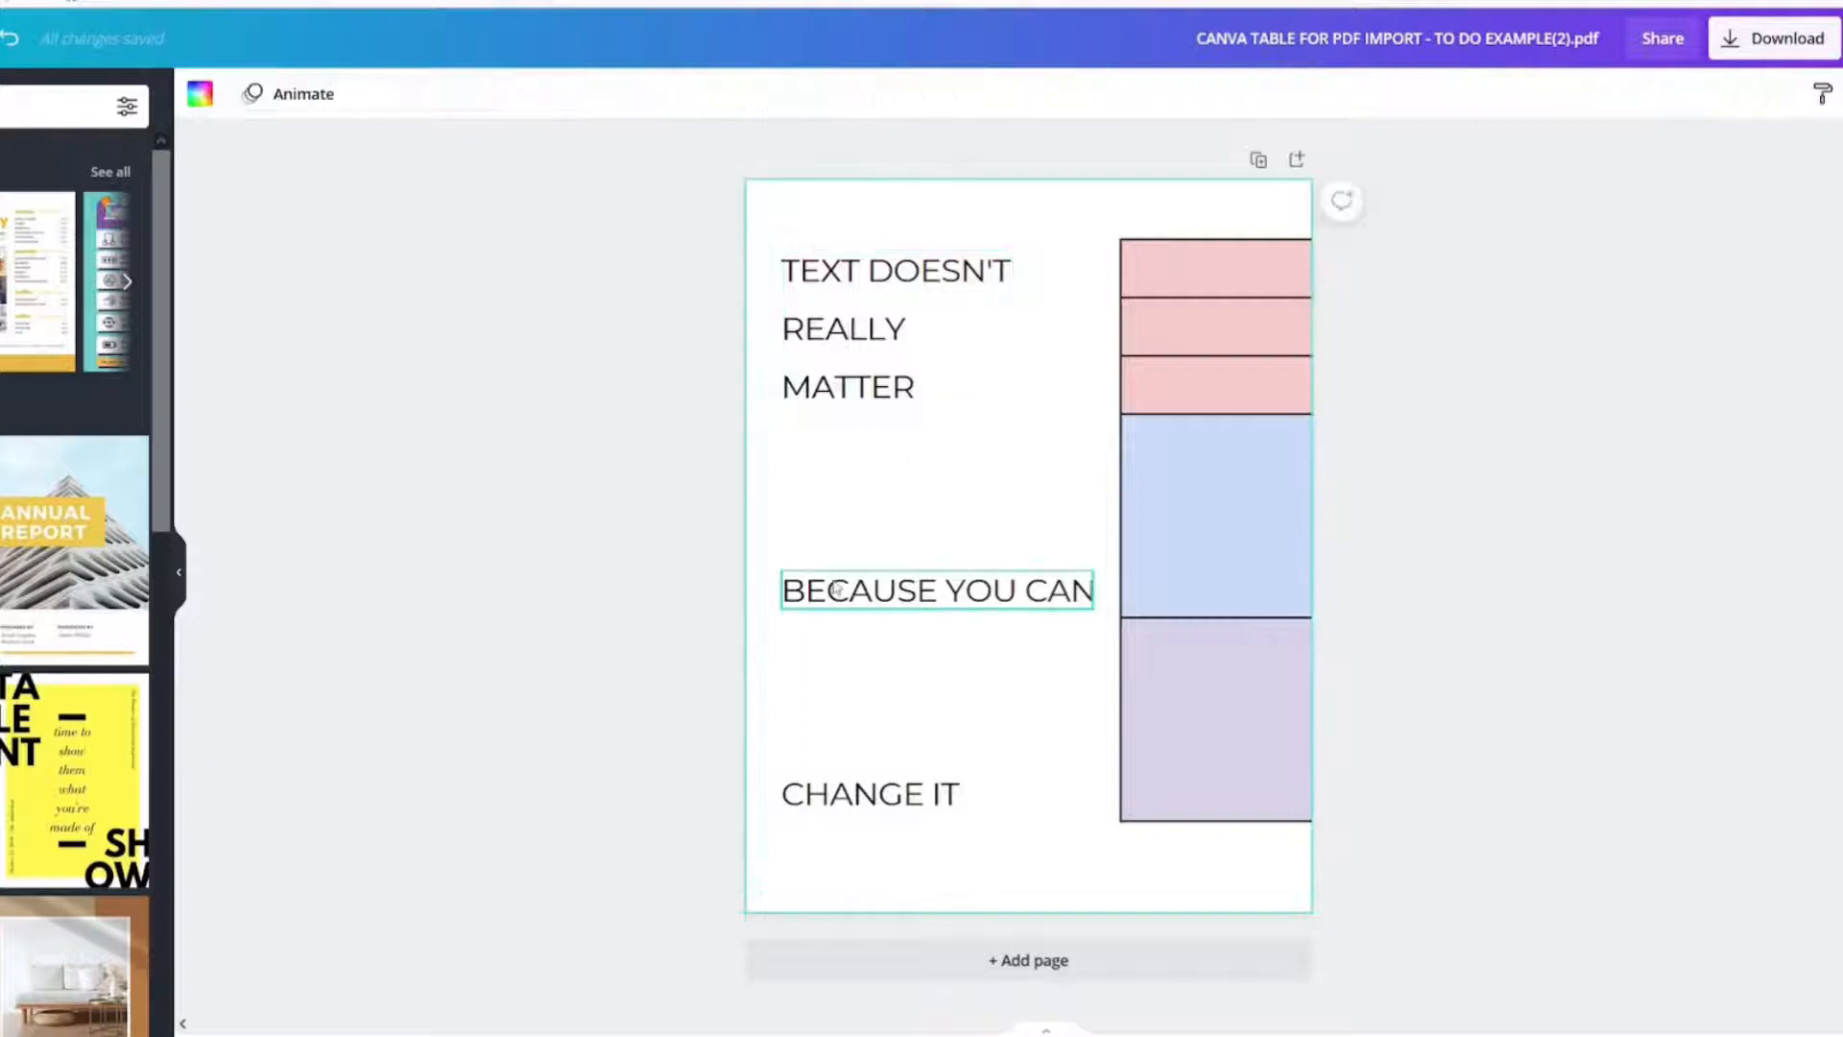
left_click(837, 589)
left_click(844, 786)
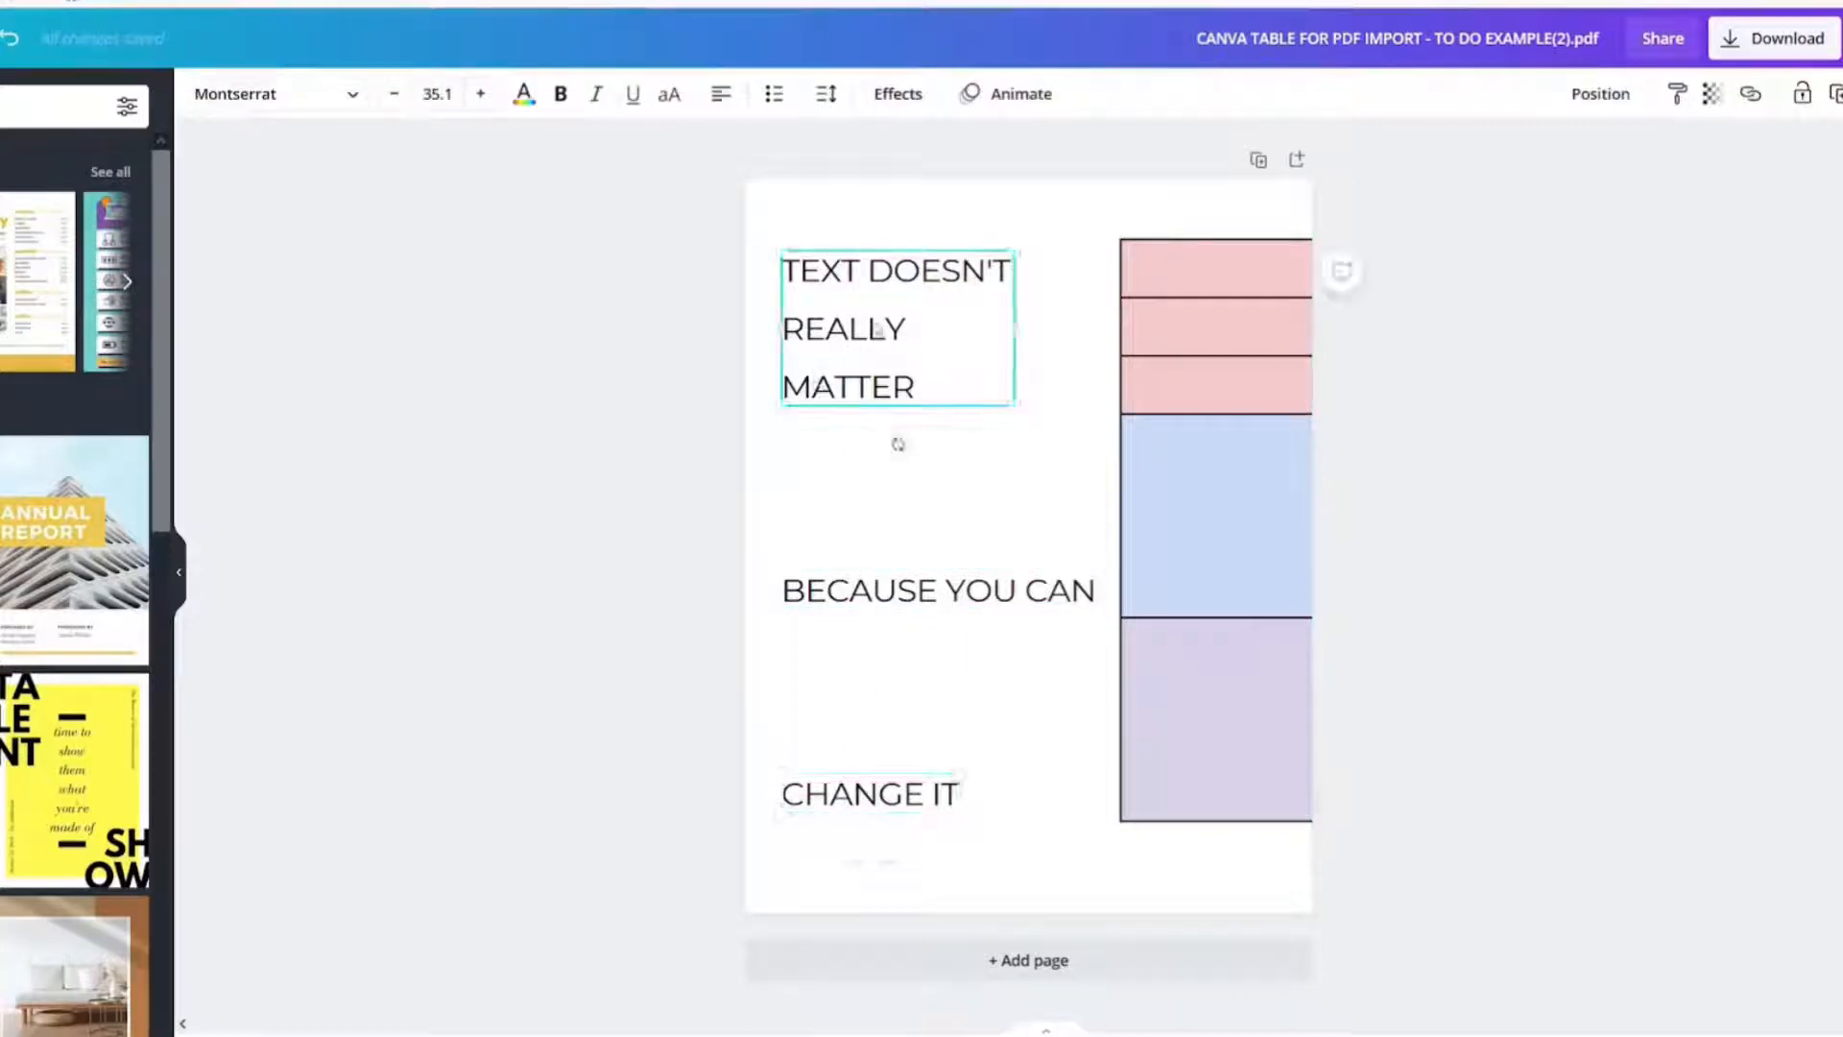
mouse_move(875, 328)
left_mouse_down()
mouse_move(887, 377)
mouse_move(876, 308)
left_mouse_up()
Step: Widen the top text box so "TEXT DOESN'T REALLY MATTER" fits on one line
left_click(864, 607)
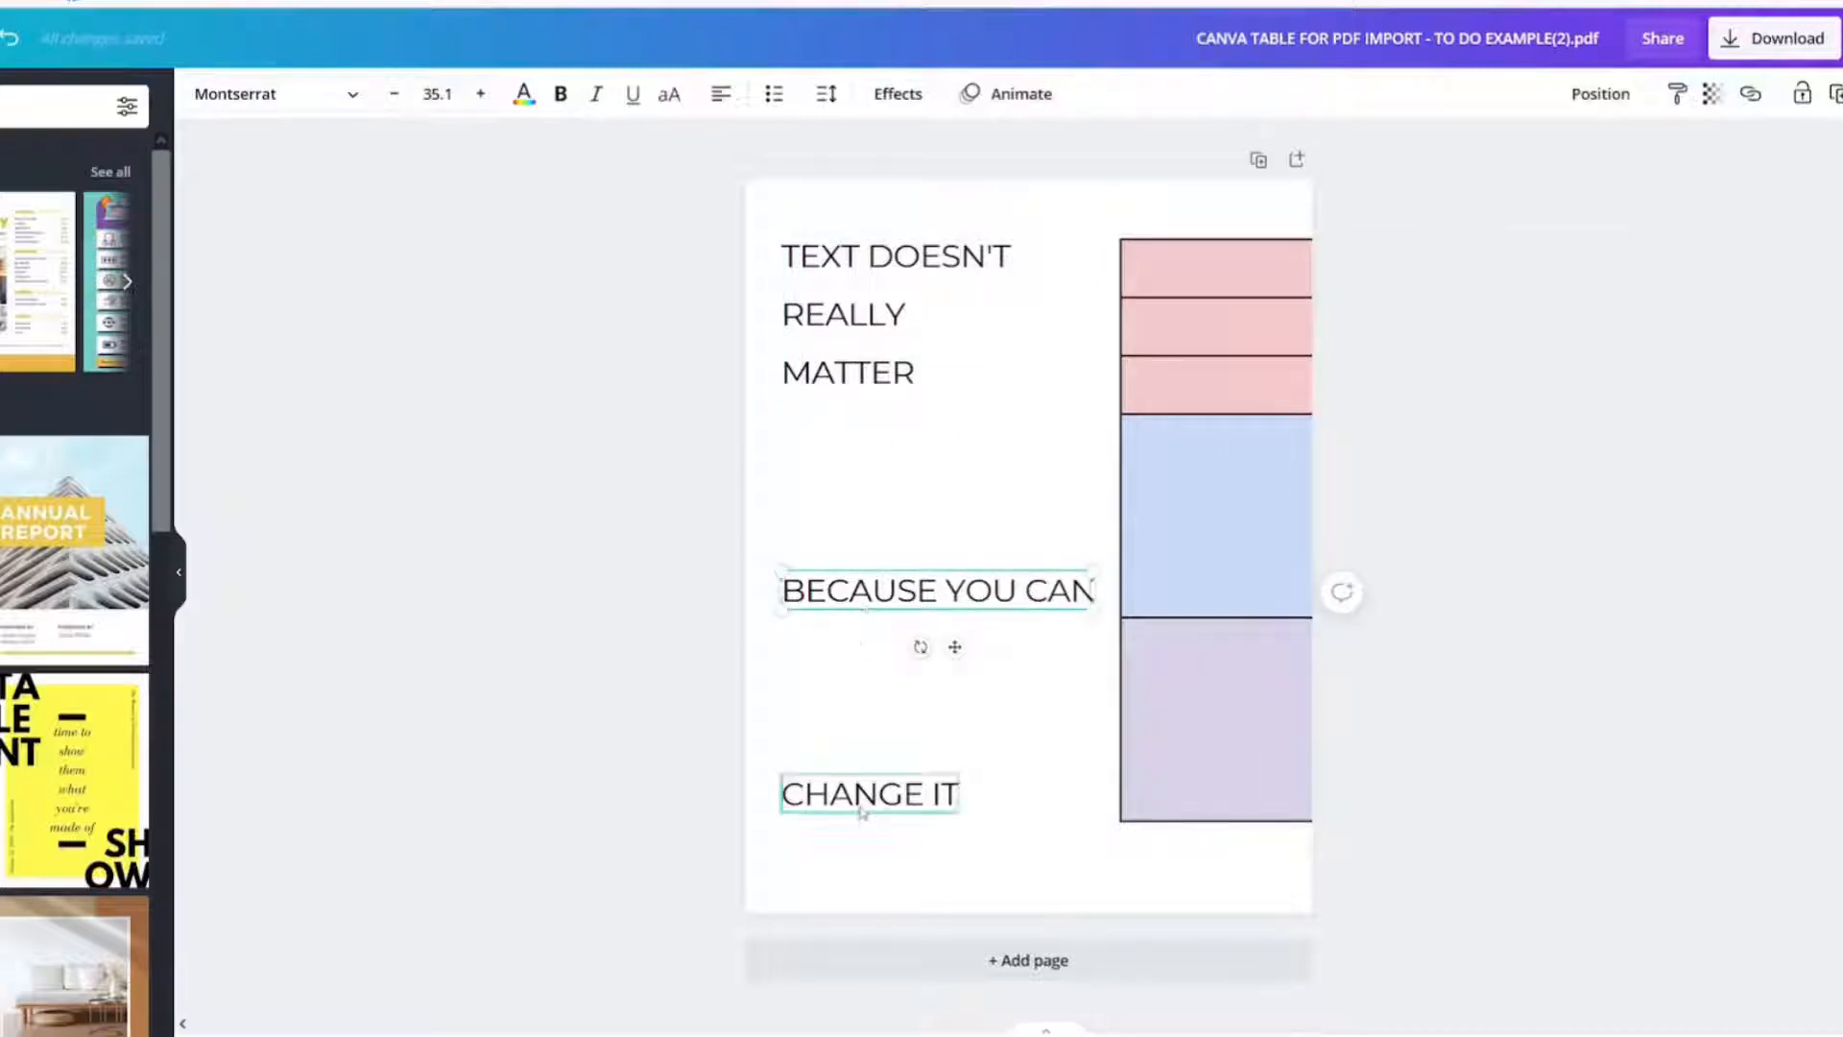
left_click(862, 806)
left_click(878, 591)
left_click(869, 338)
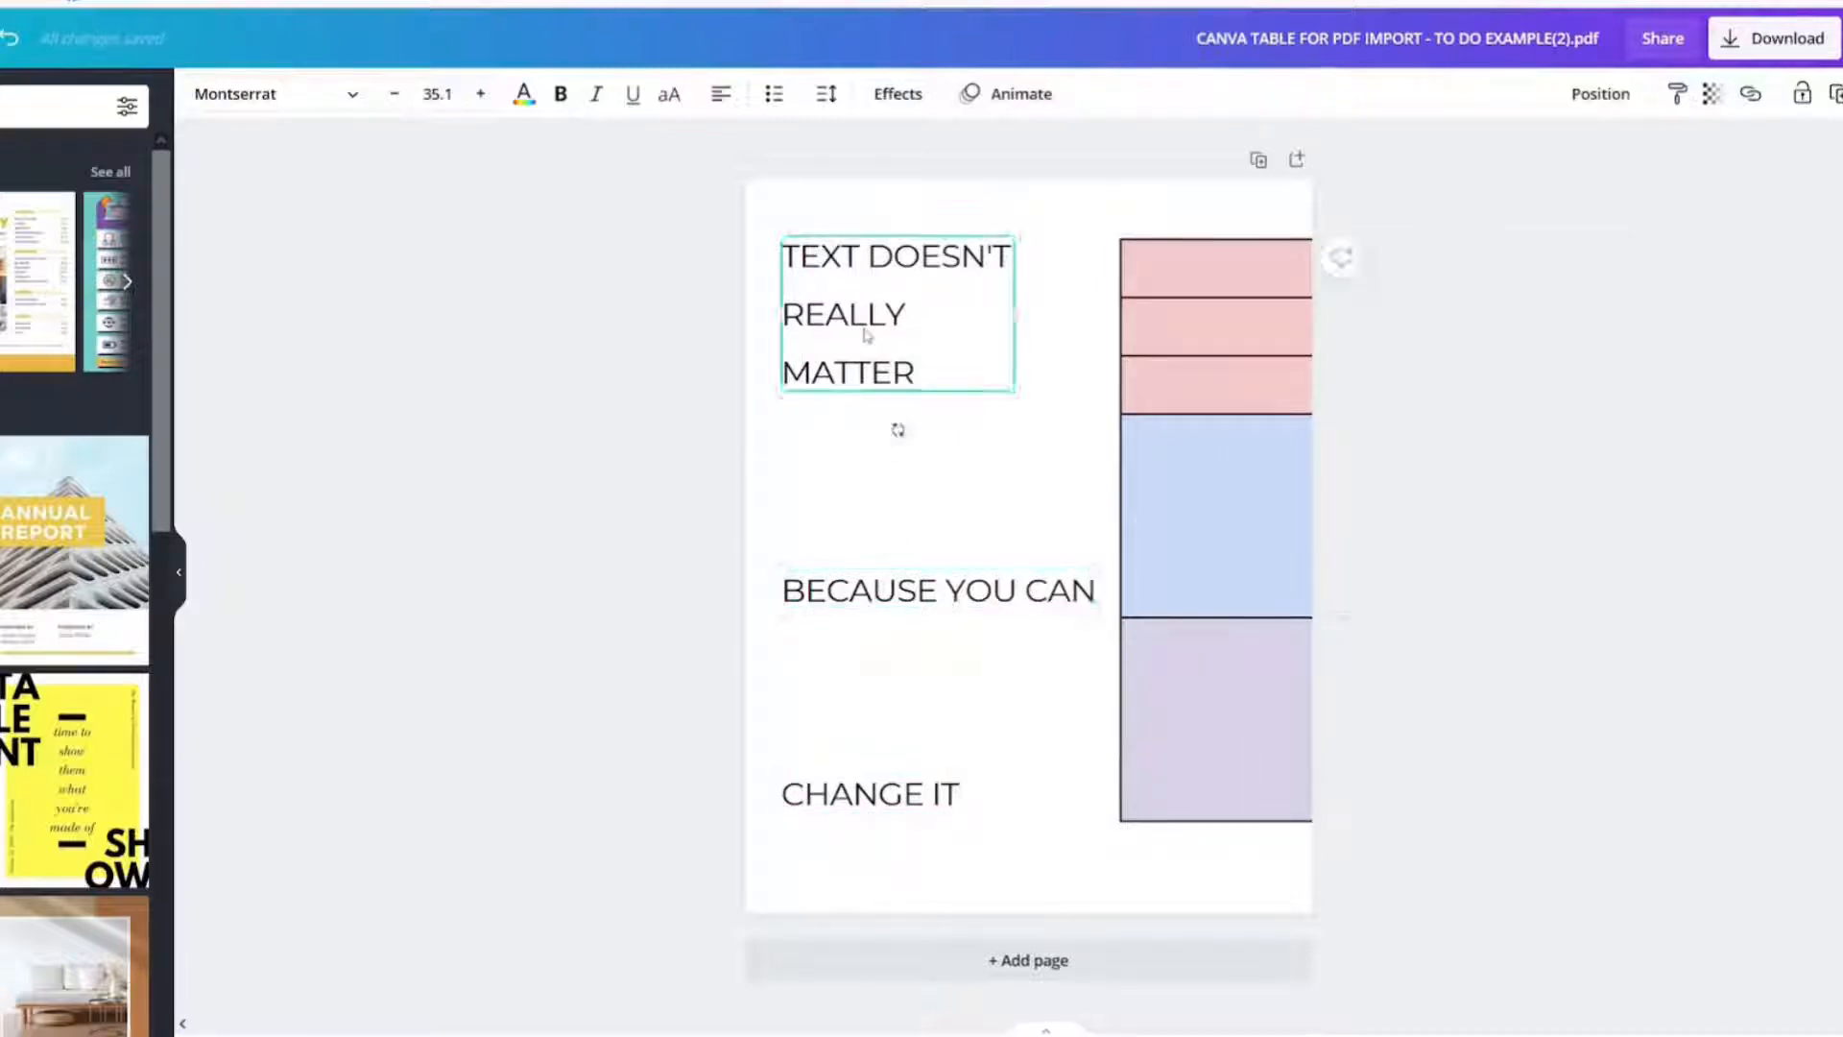
left_click(879, 276)
left_click_drag(1020, 316, 1298, 309)
left_click(882, 358)
left_click(907, 280)
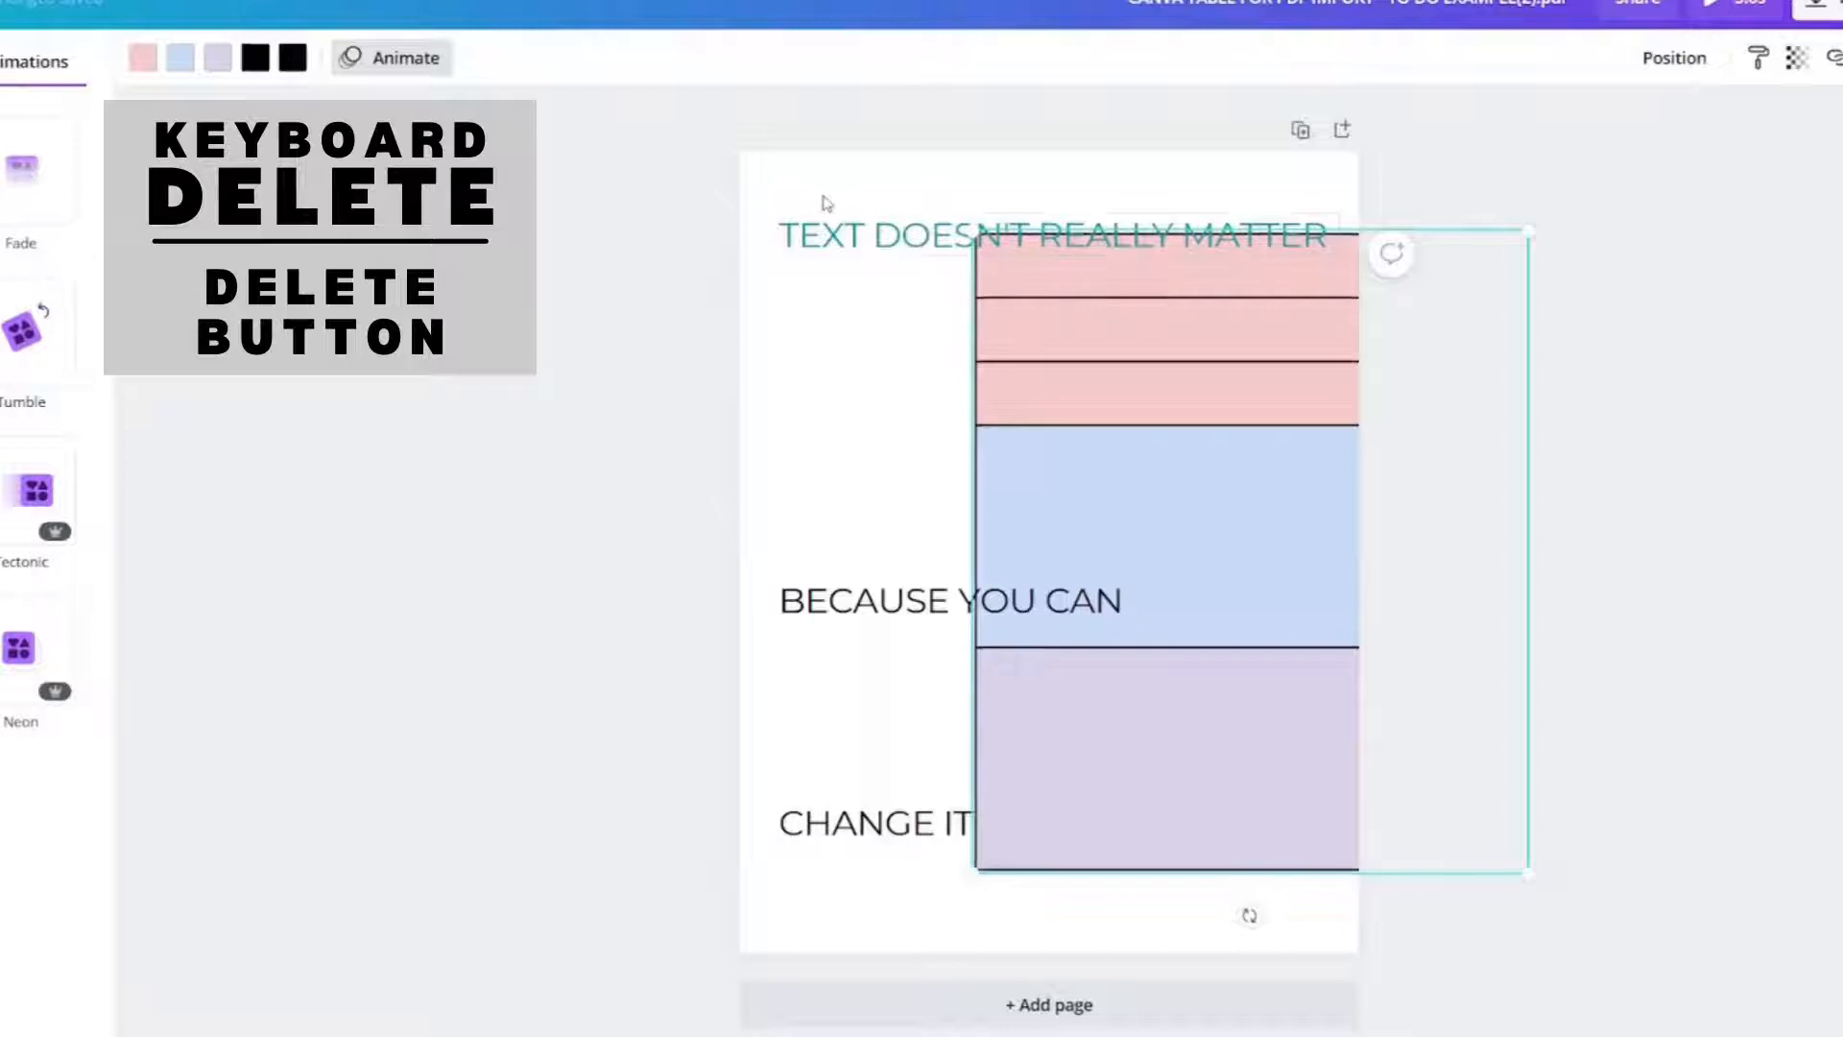
Step: Delete all the text boxes and move the table back into the centre of the page
left_click_drag(824, 190, 936, 899)
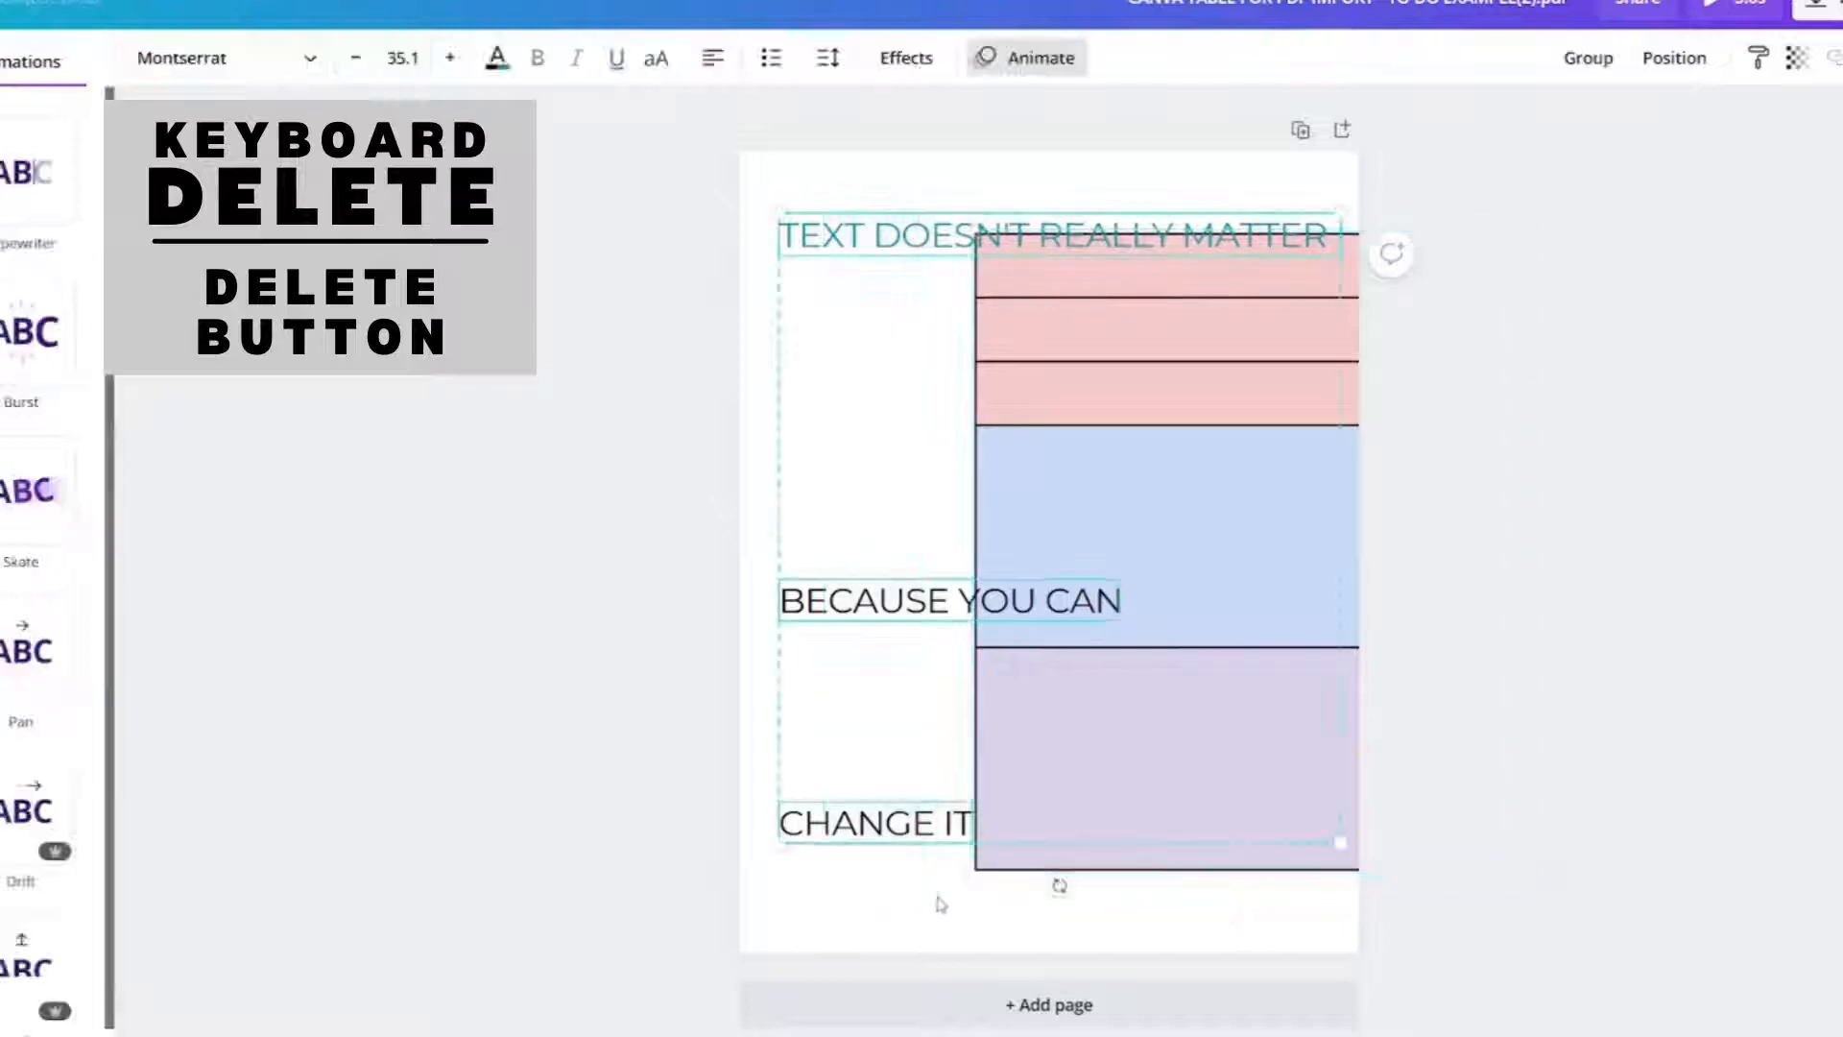
key("Delete")
left_click_drag(1087, 688, 868, 678)
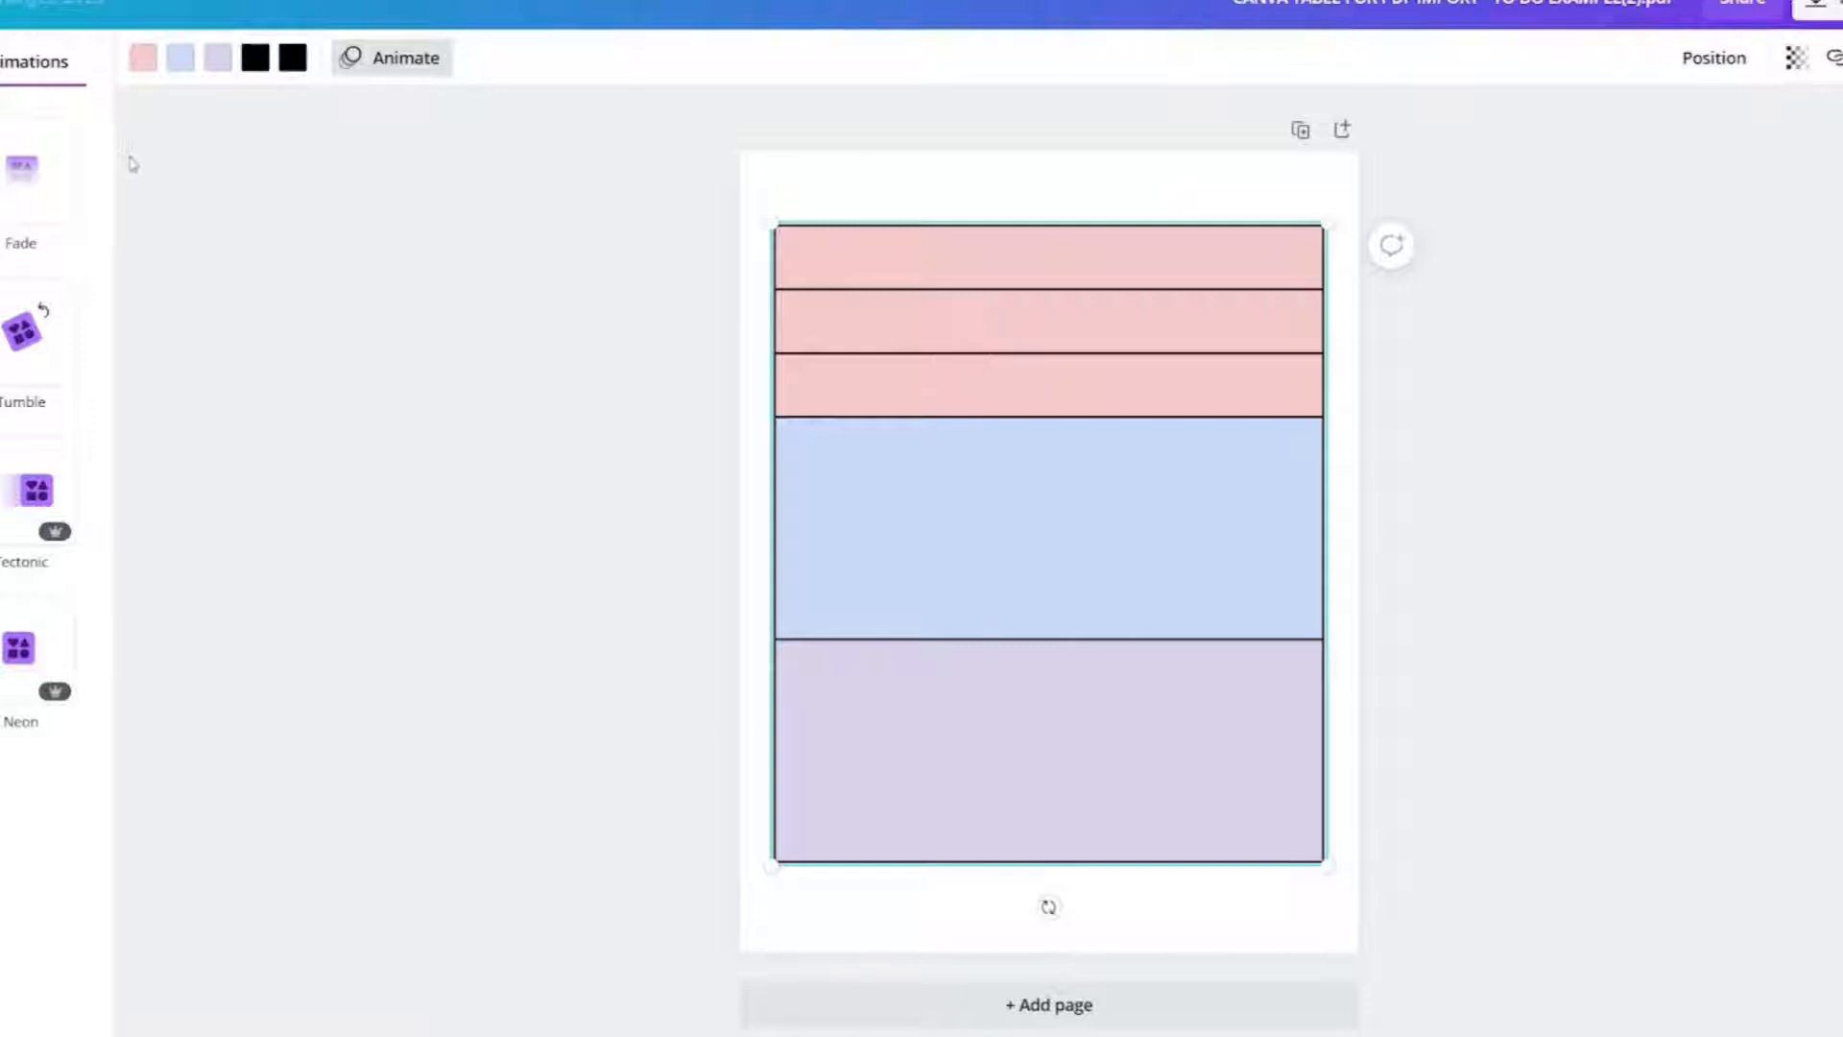
Step: Try recoloring the top three rows turquoise, then restore their original pink
left_click(363, 66)
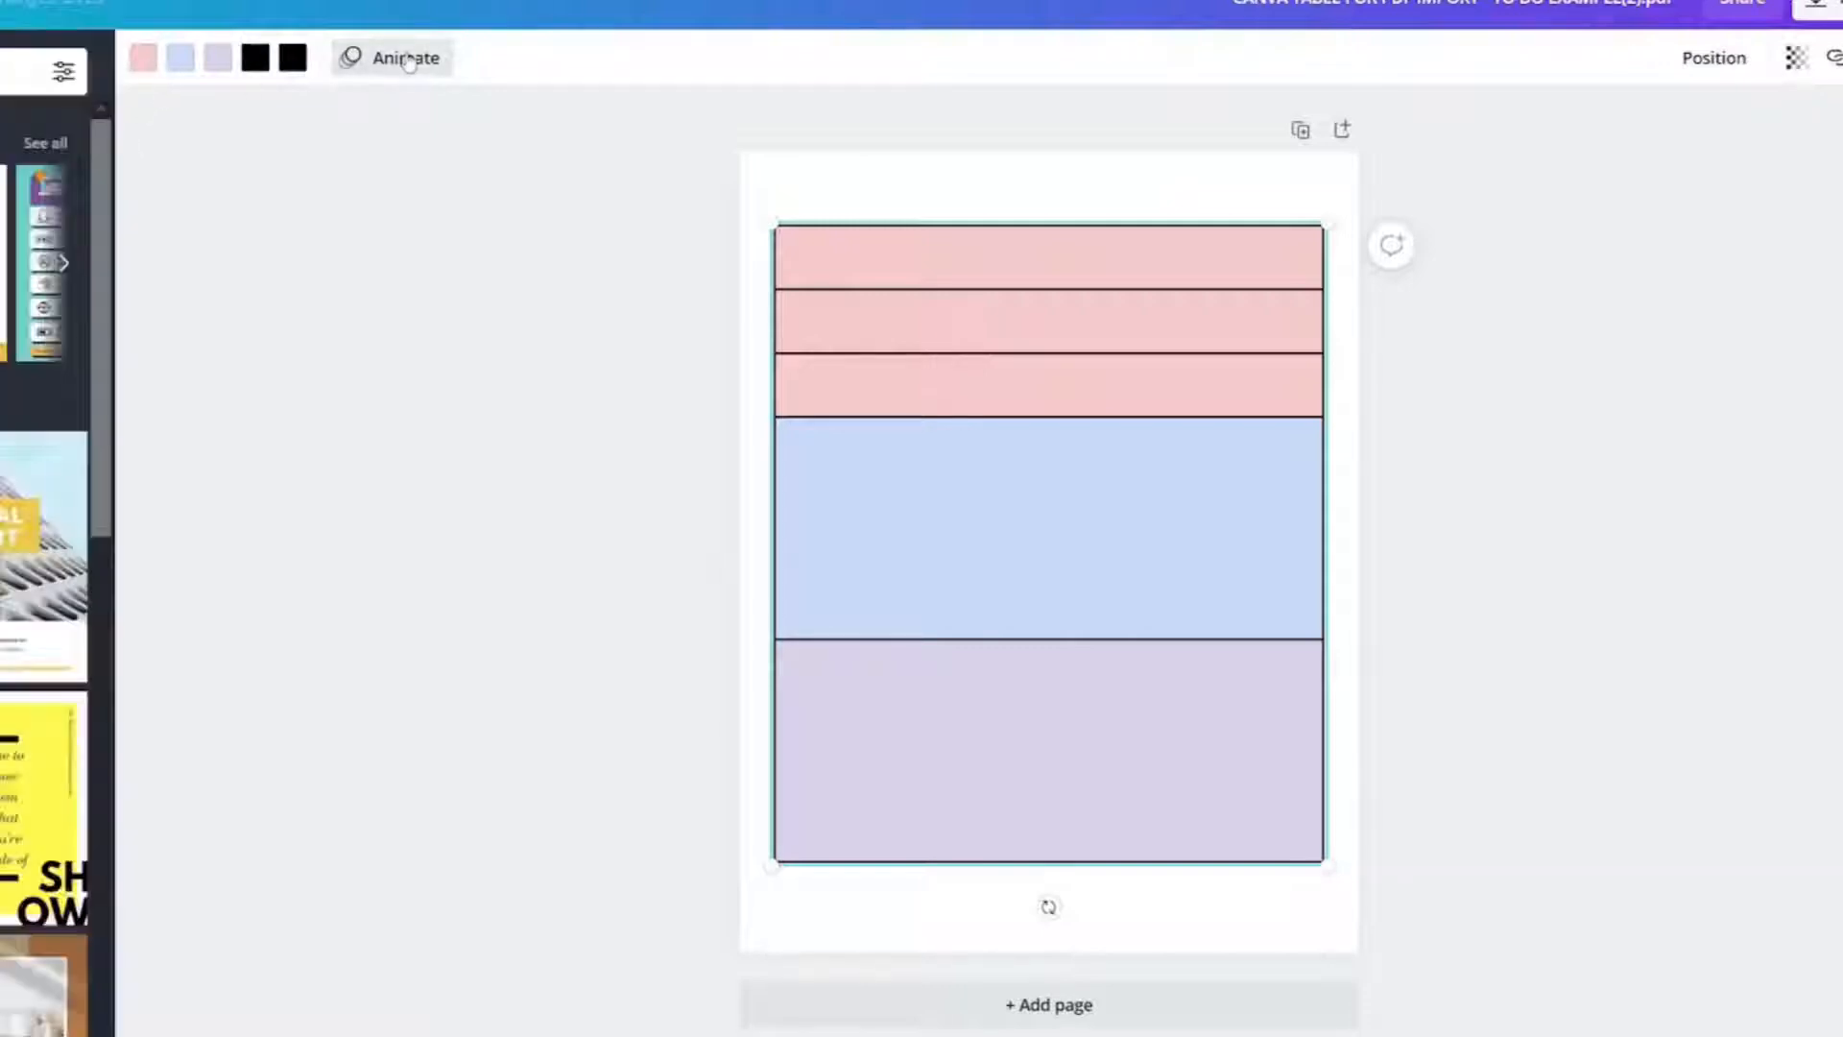
left_click(143, 58)
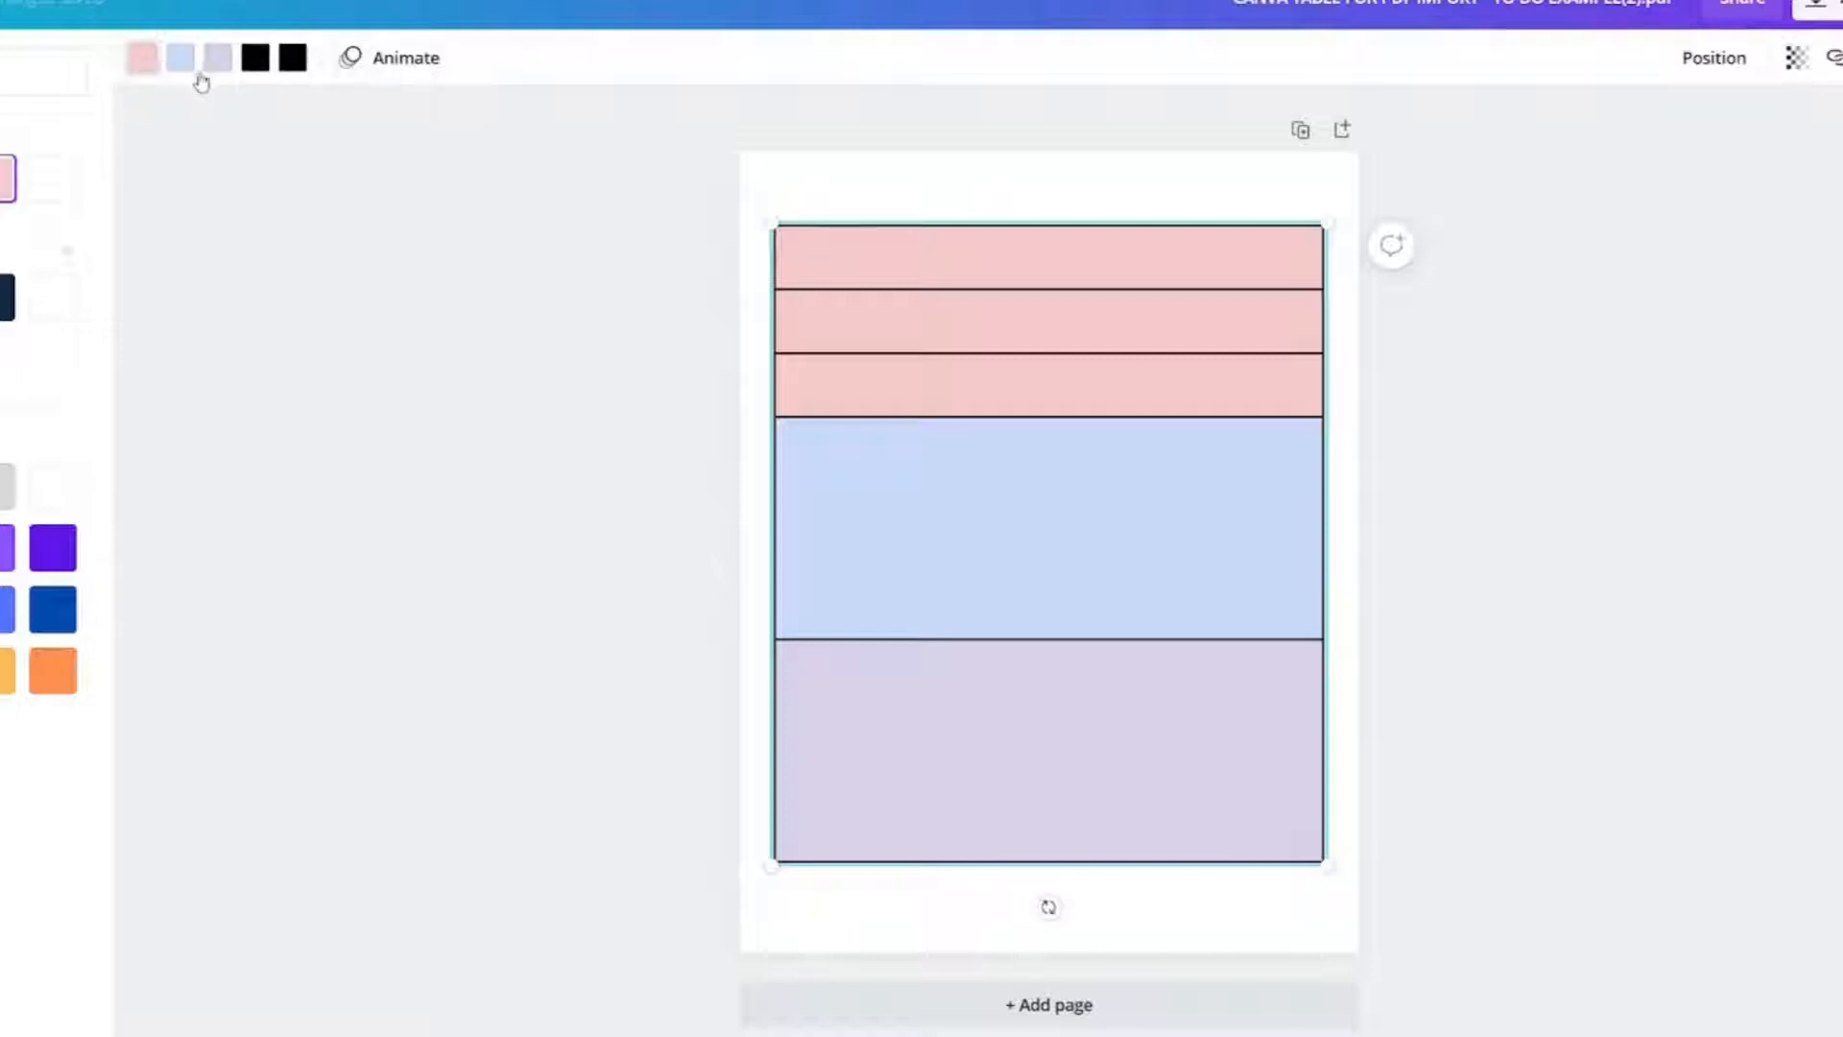
left_click(0, 610)
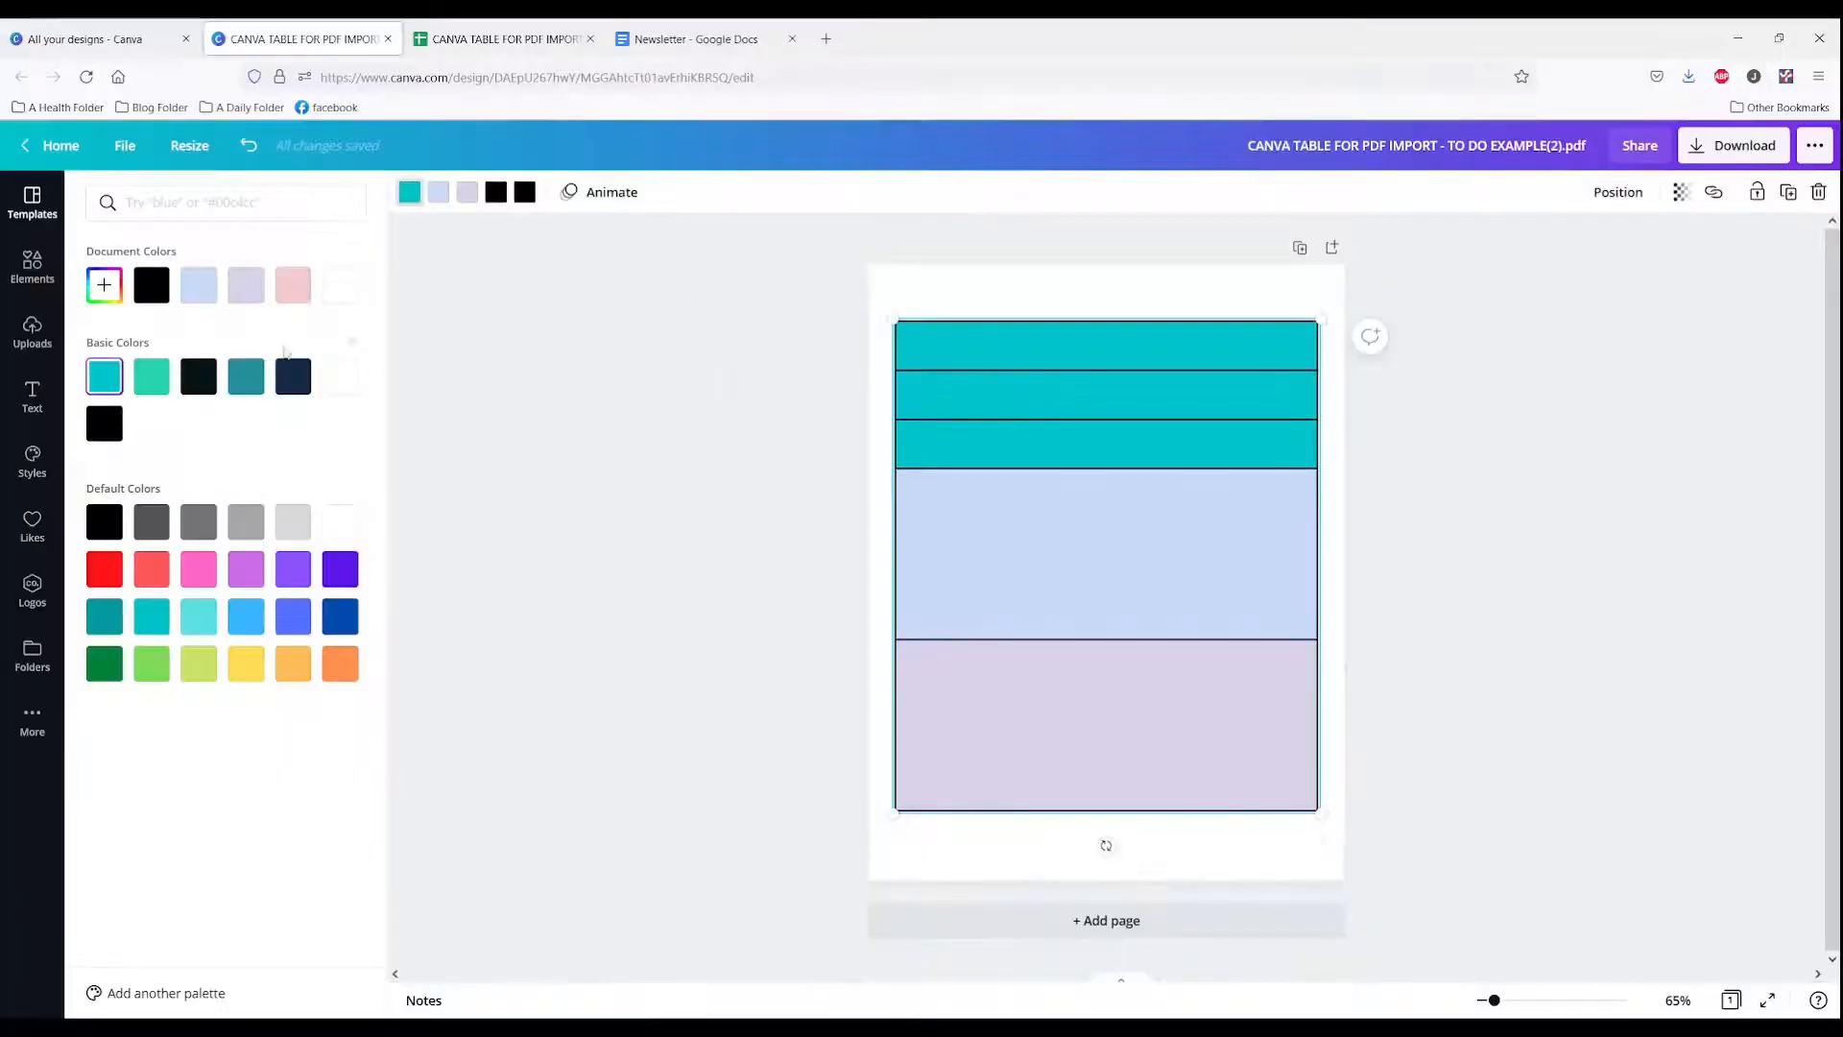
left_click(288, 285)
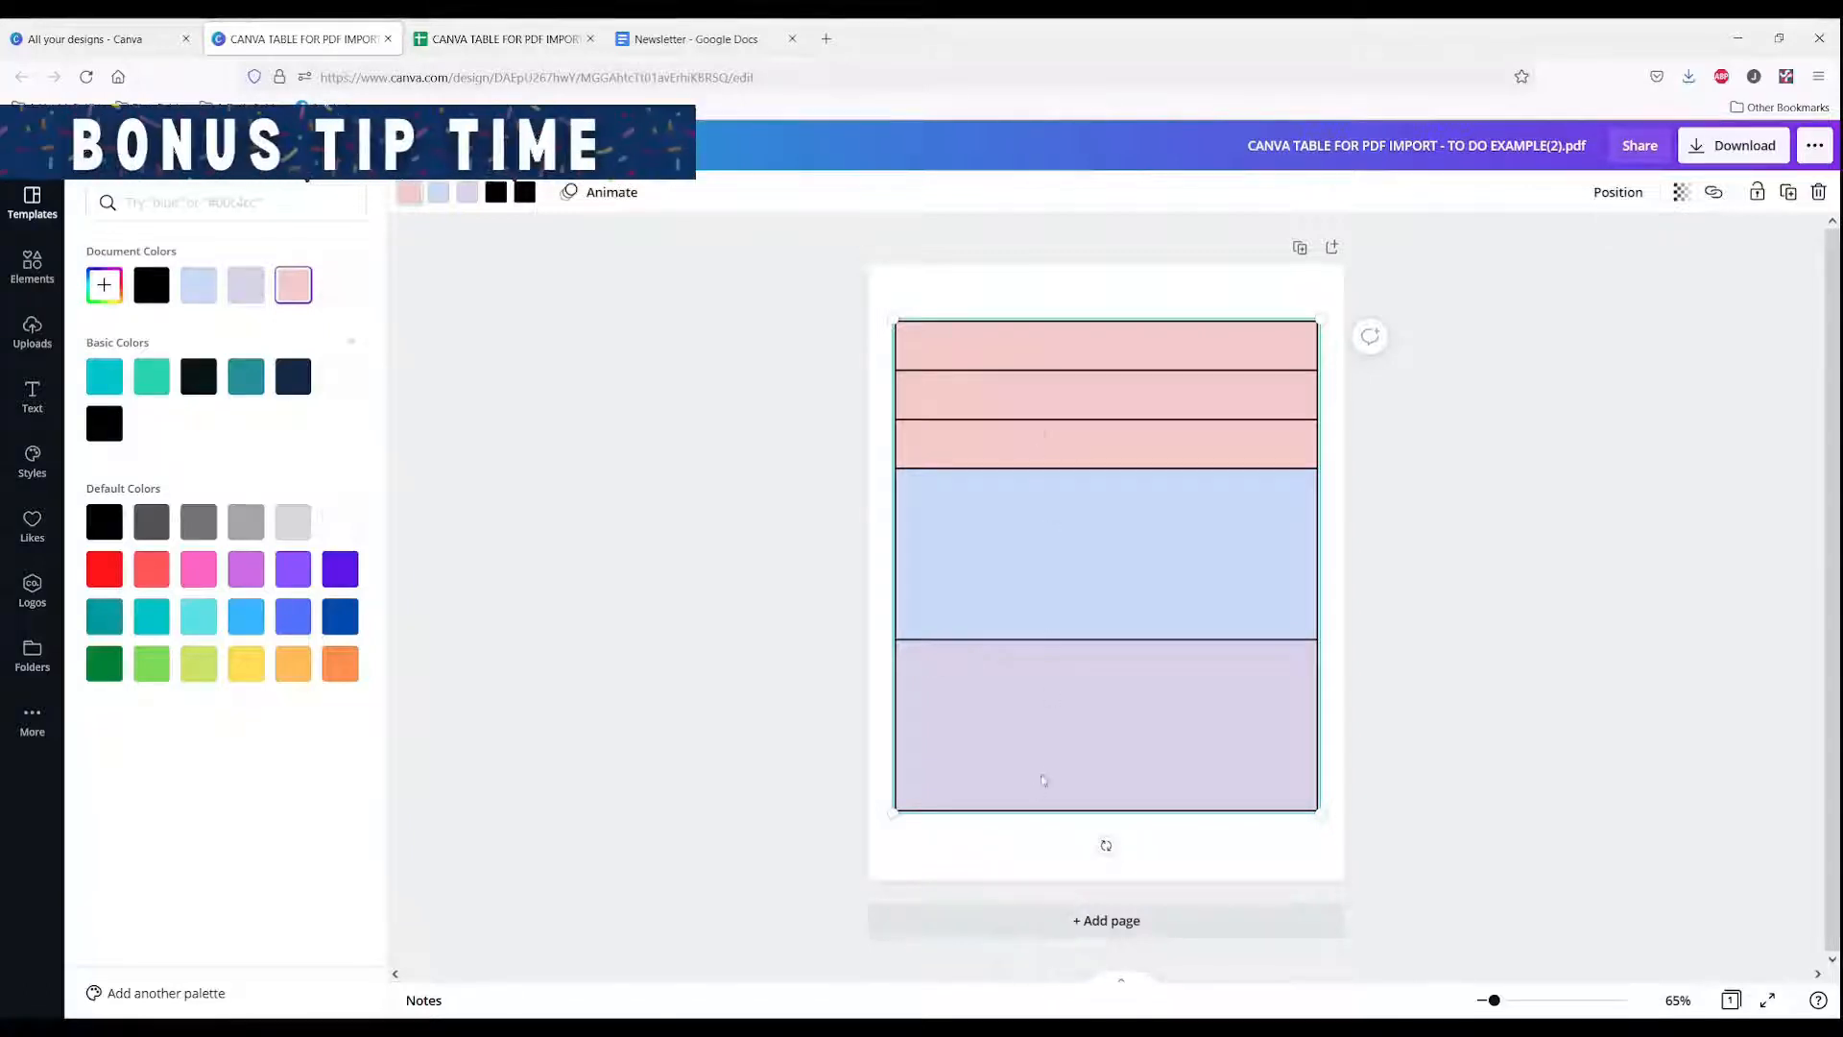
Step: In the spreadsheet, fill cell A2 with light yellow
left_click(498, 41)
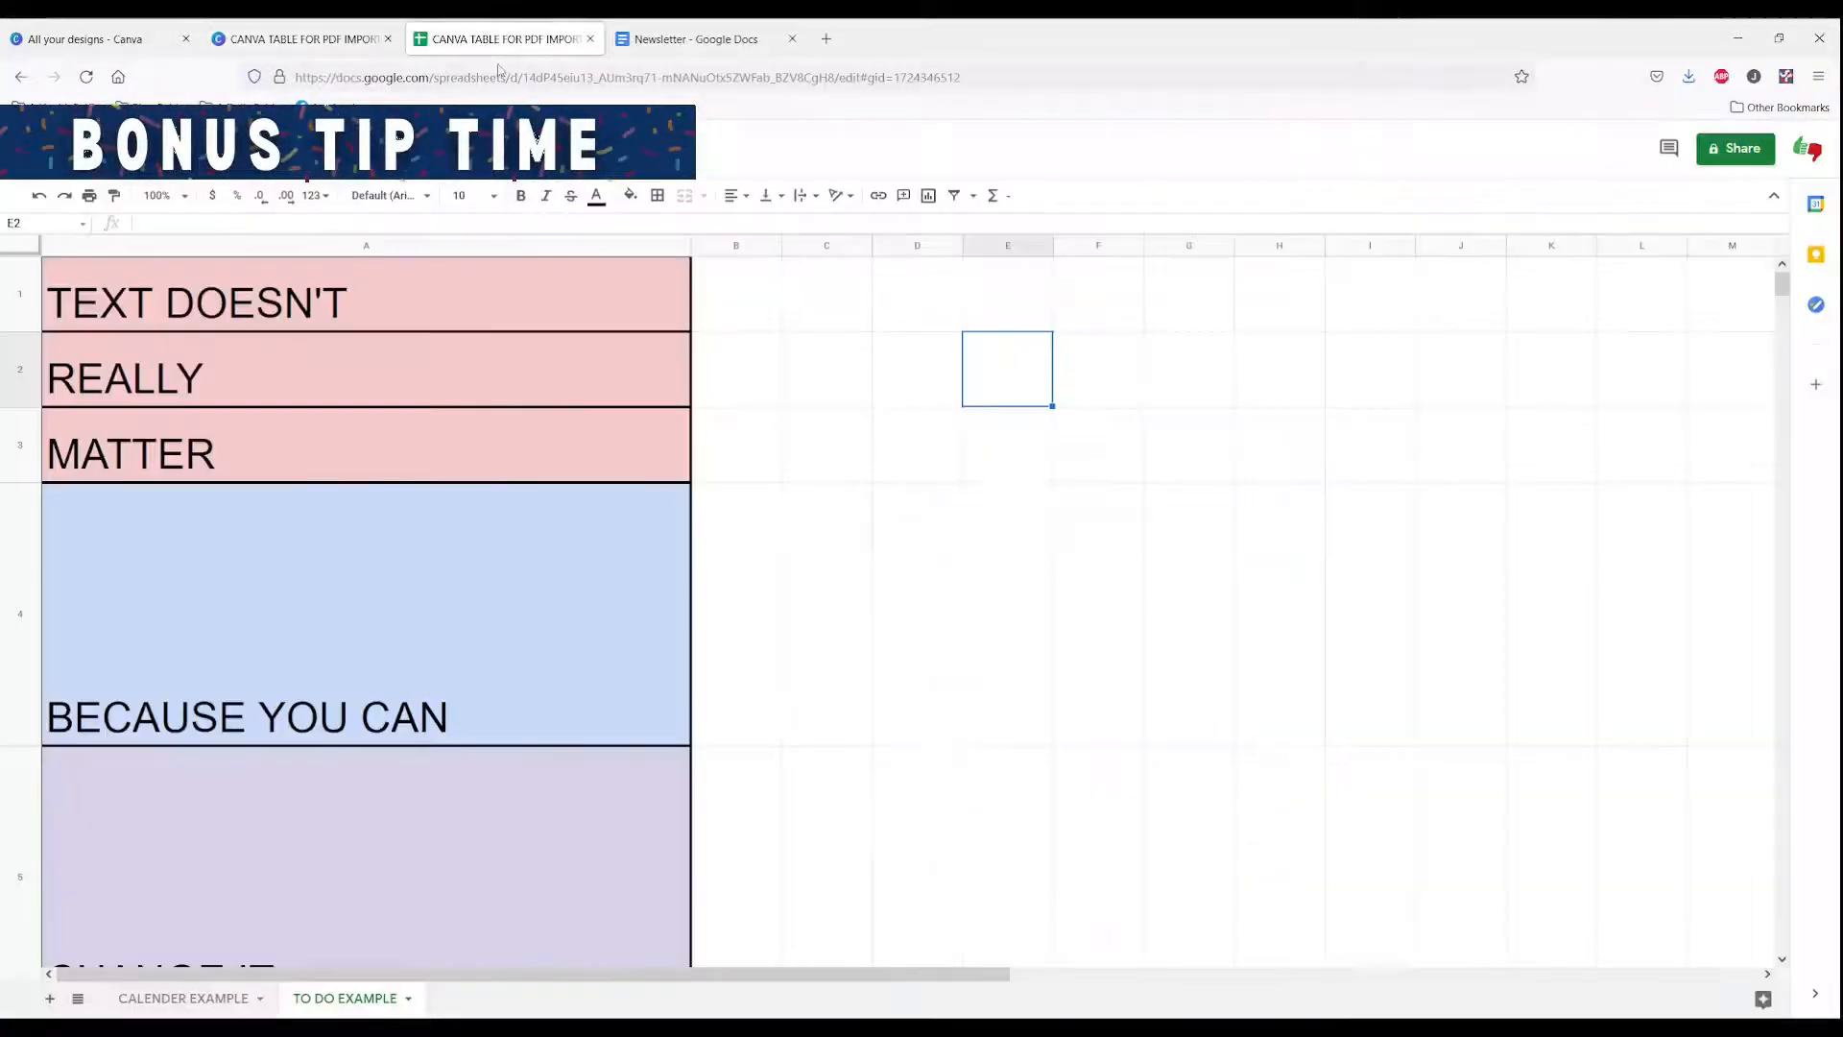
left_click(498, 391)
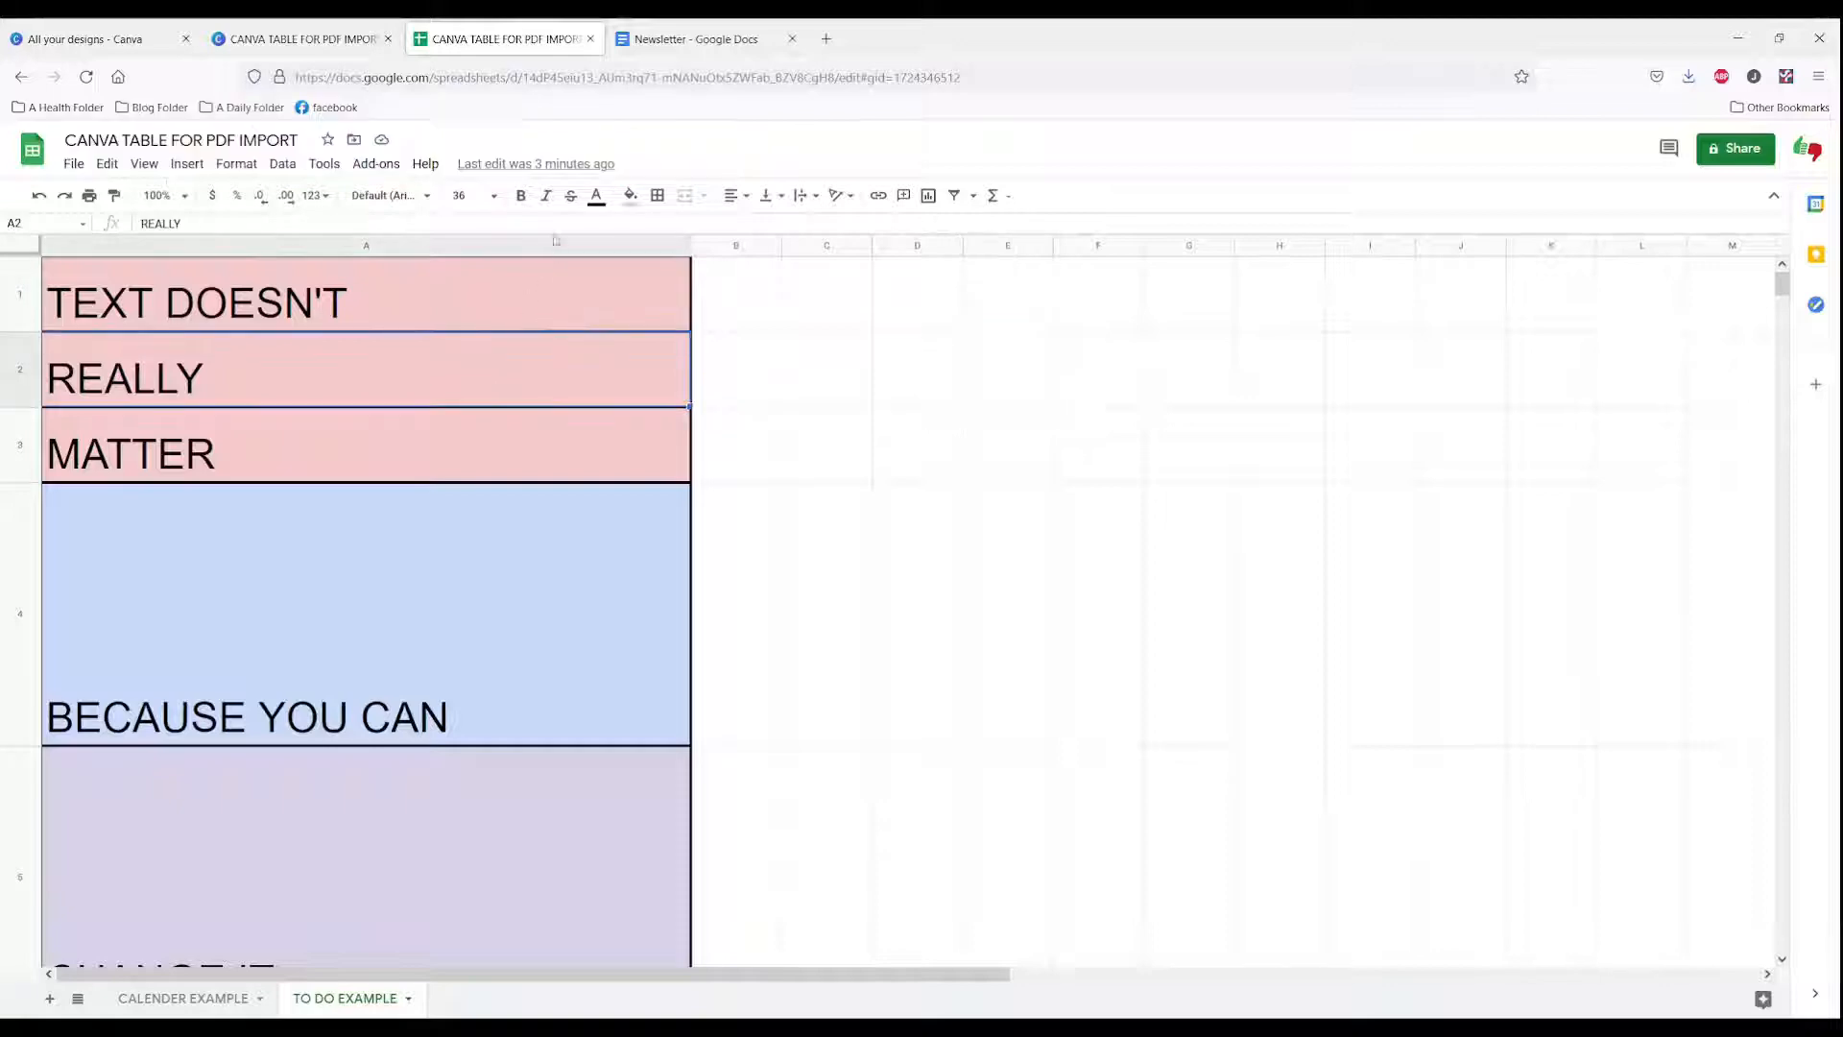
left_click(631, 196)
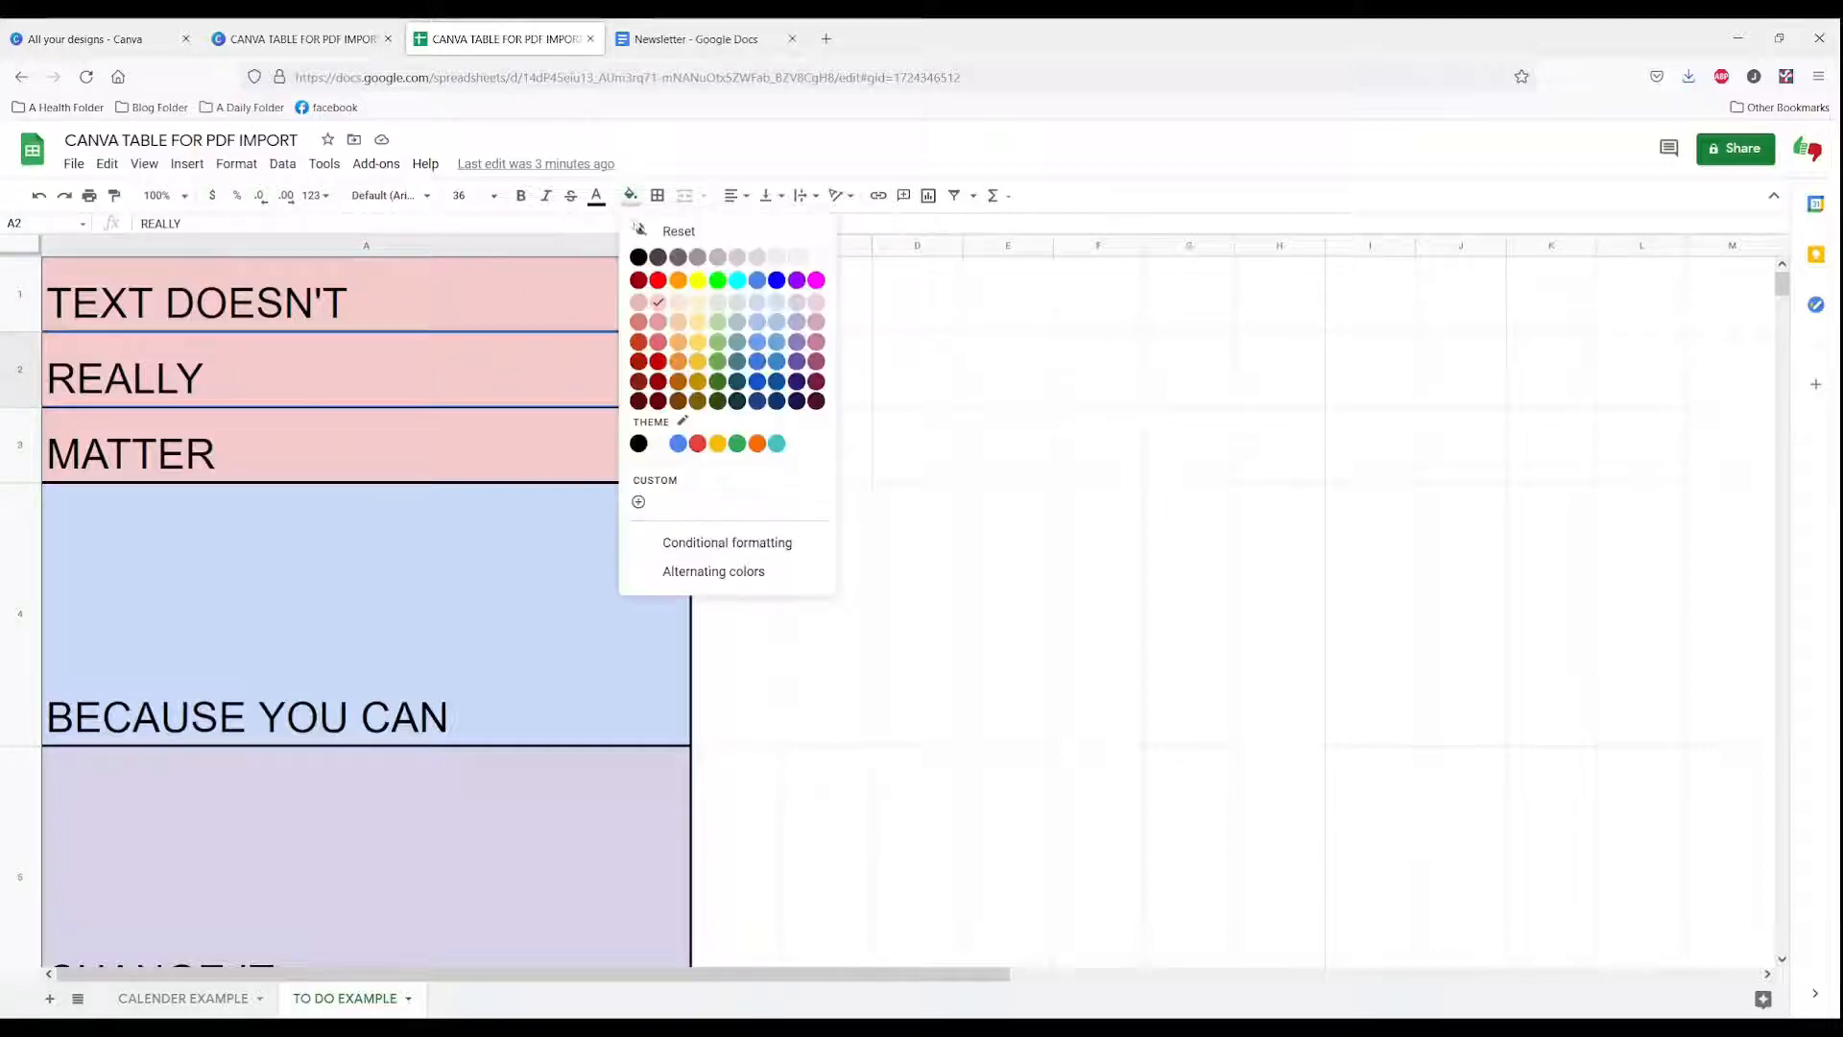
left_click(696, 308)
Step: Fill cell A3 with a darker yellow
left_click(445, 453)
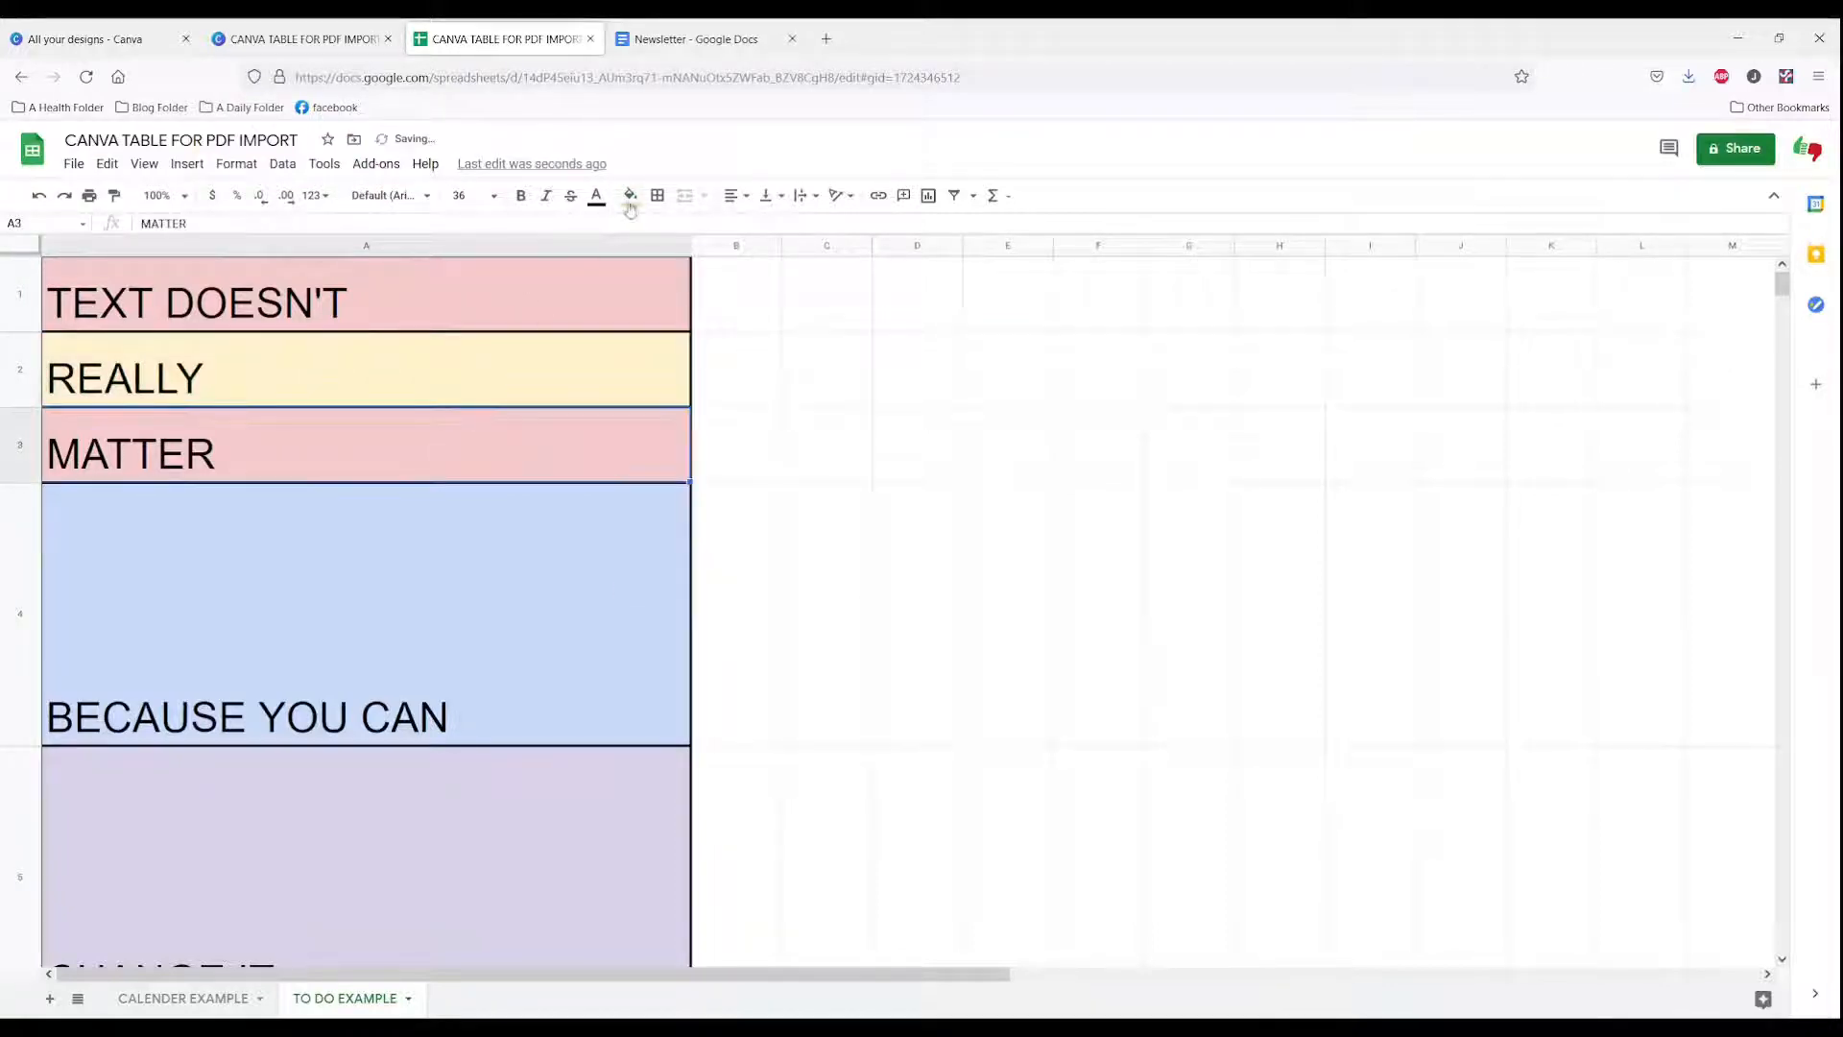
left_click(631, 202)
left_click(698, 360)
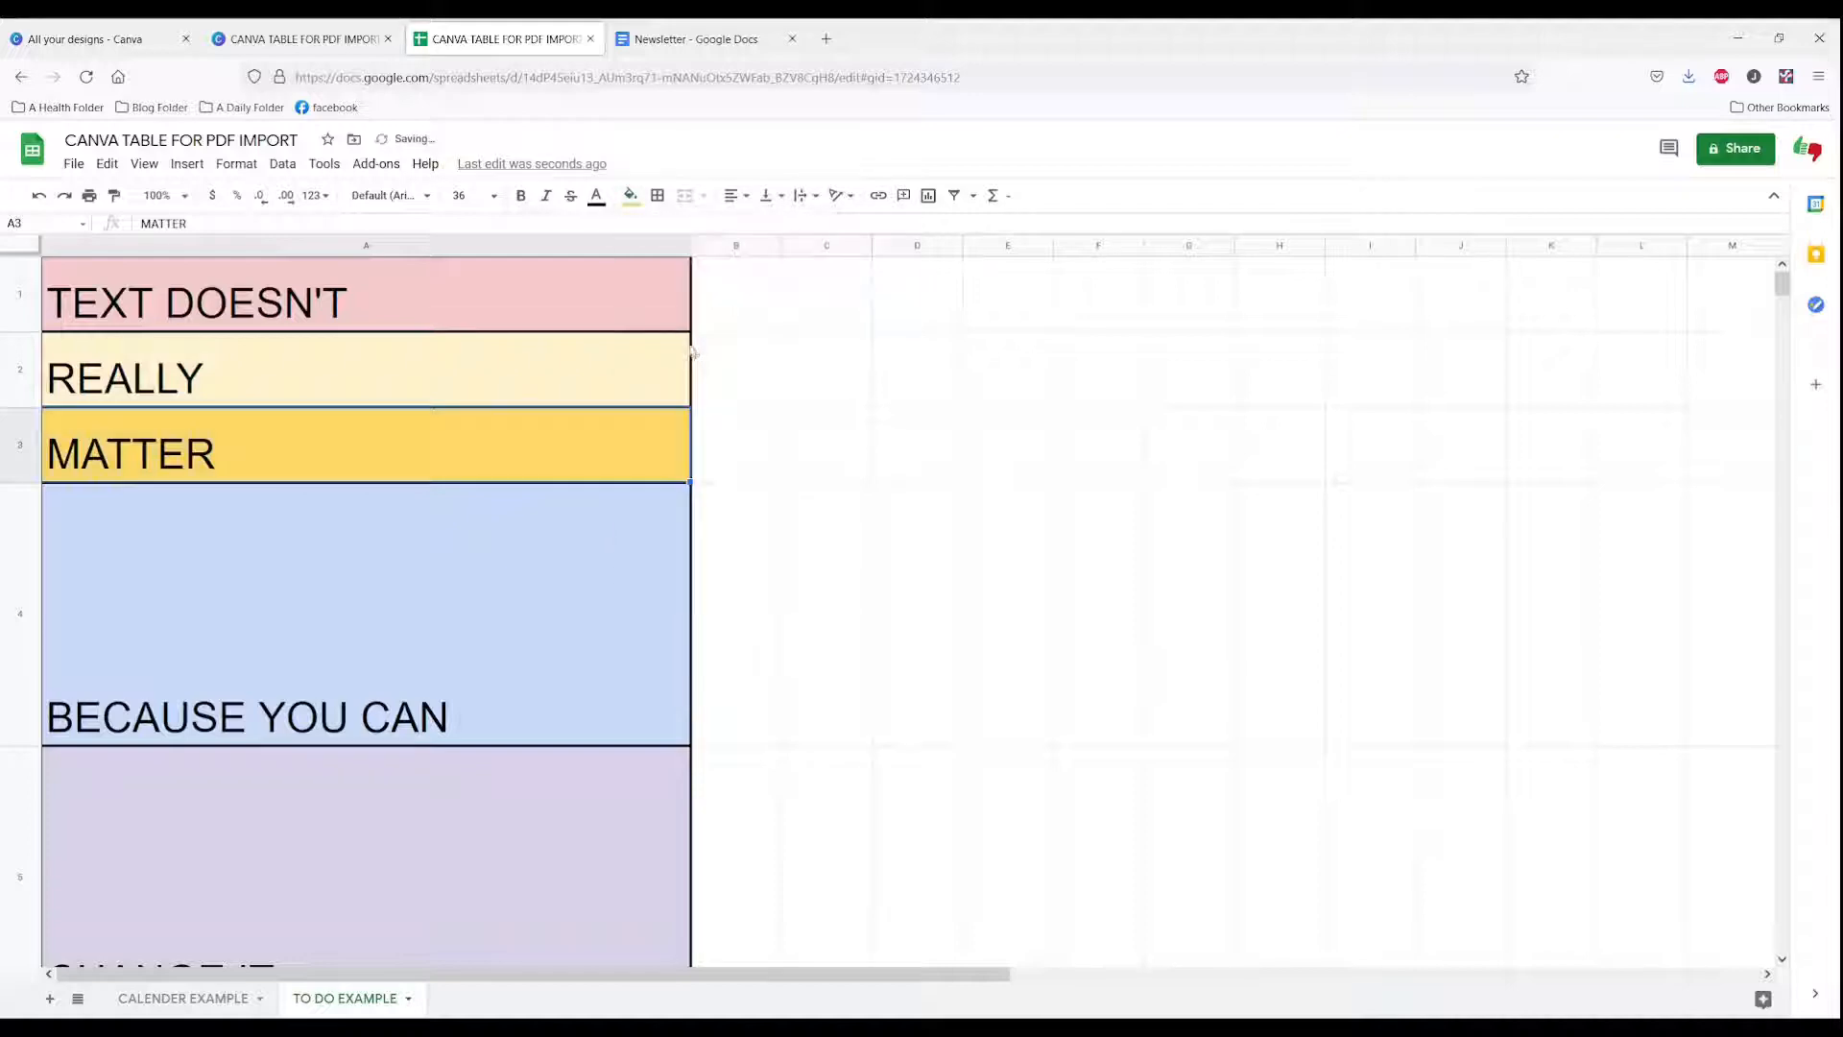
Step: Return to the design and recolor the top three table rows teal
left_click(347, 50)
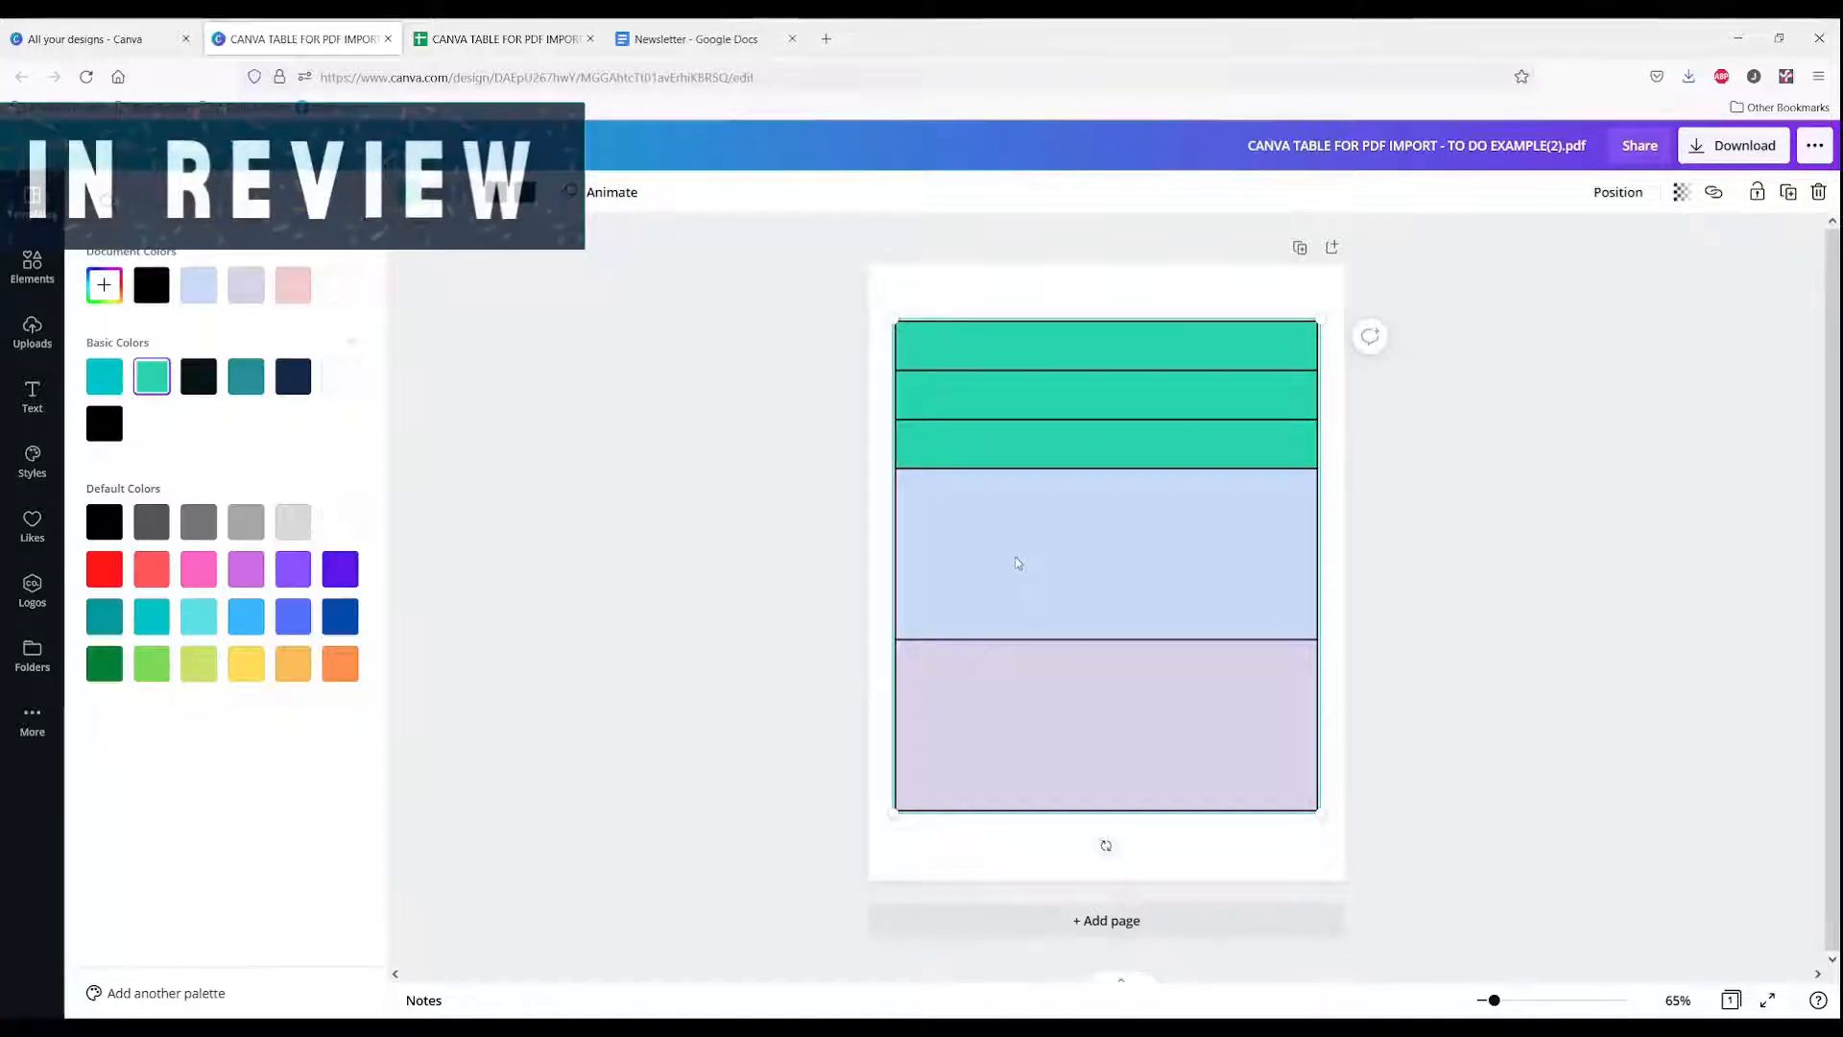
left_click(248, 381)
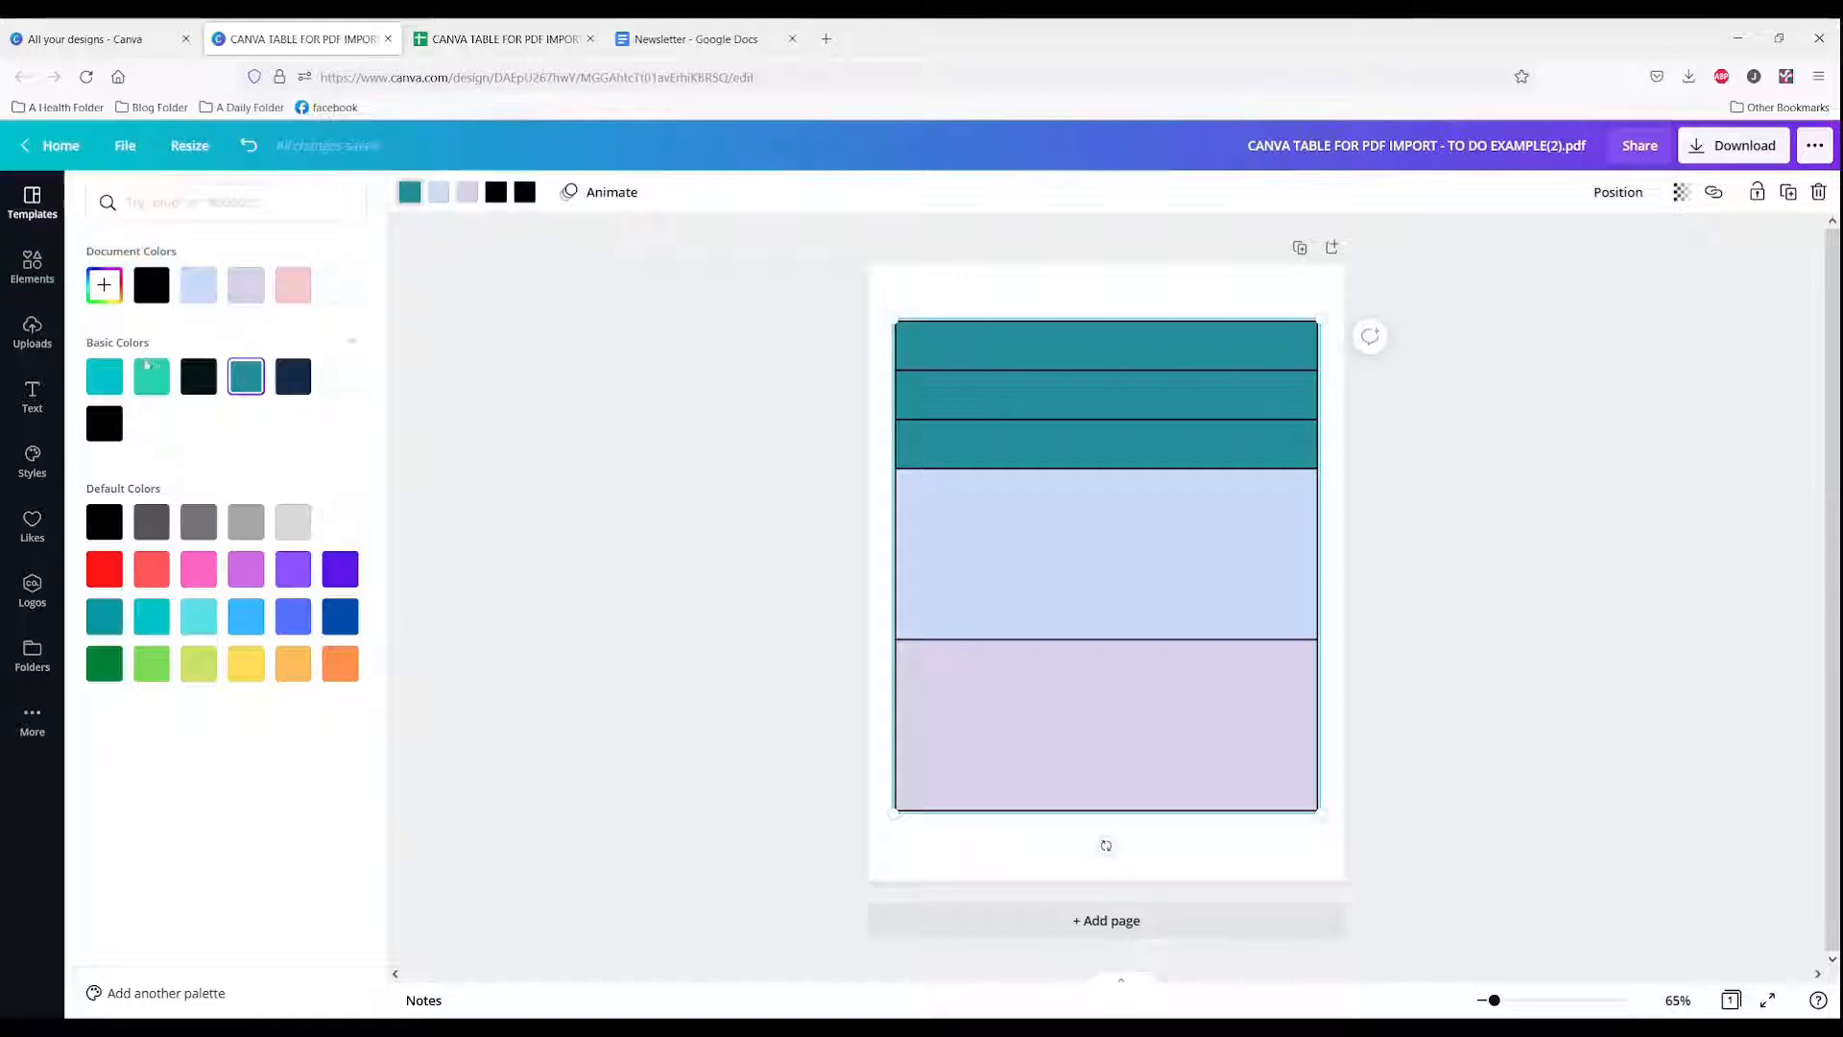
left_click(410, 192)
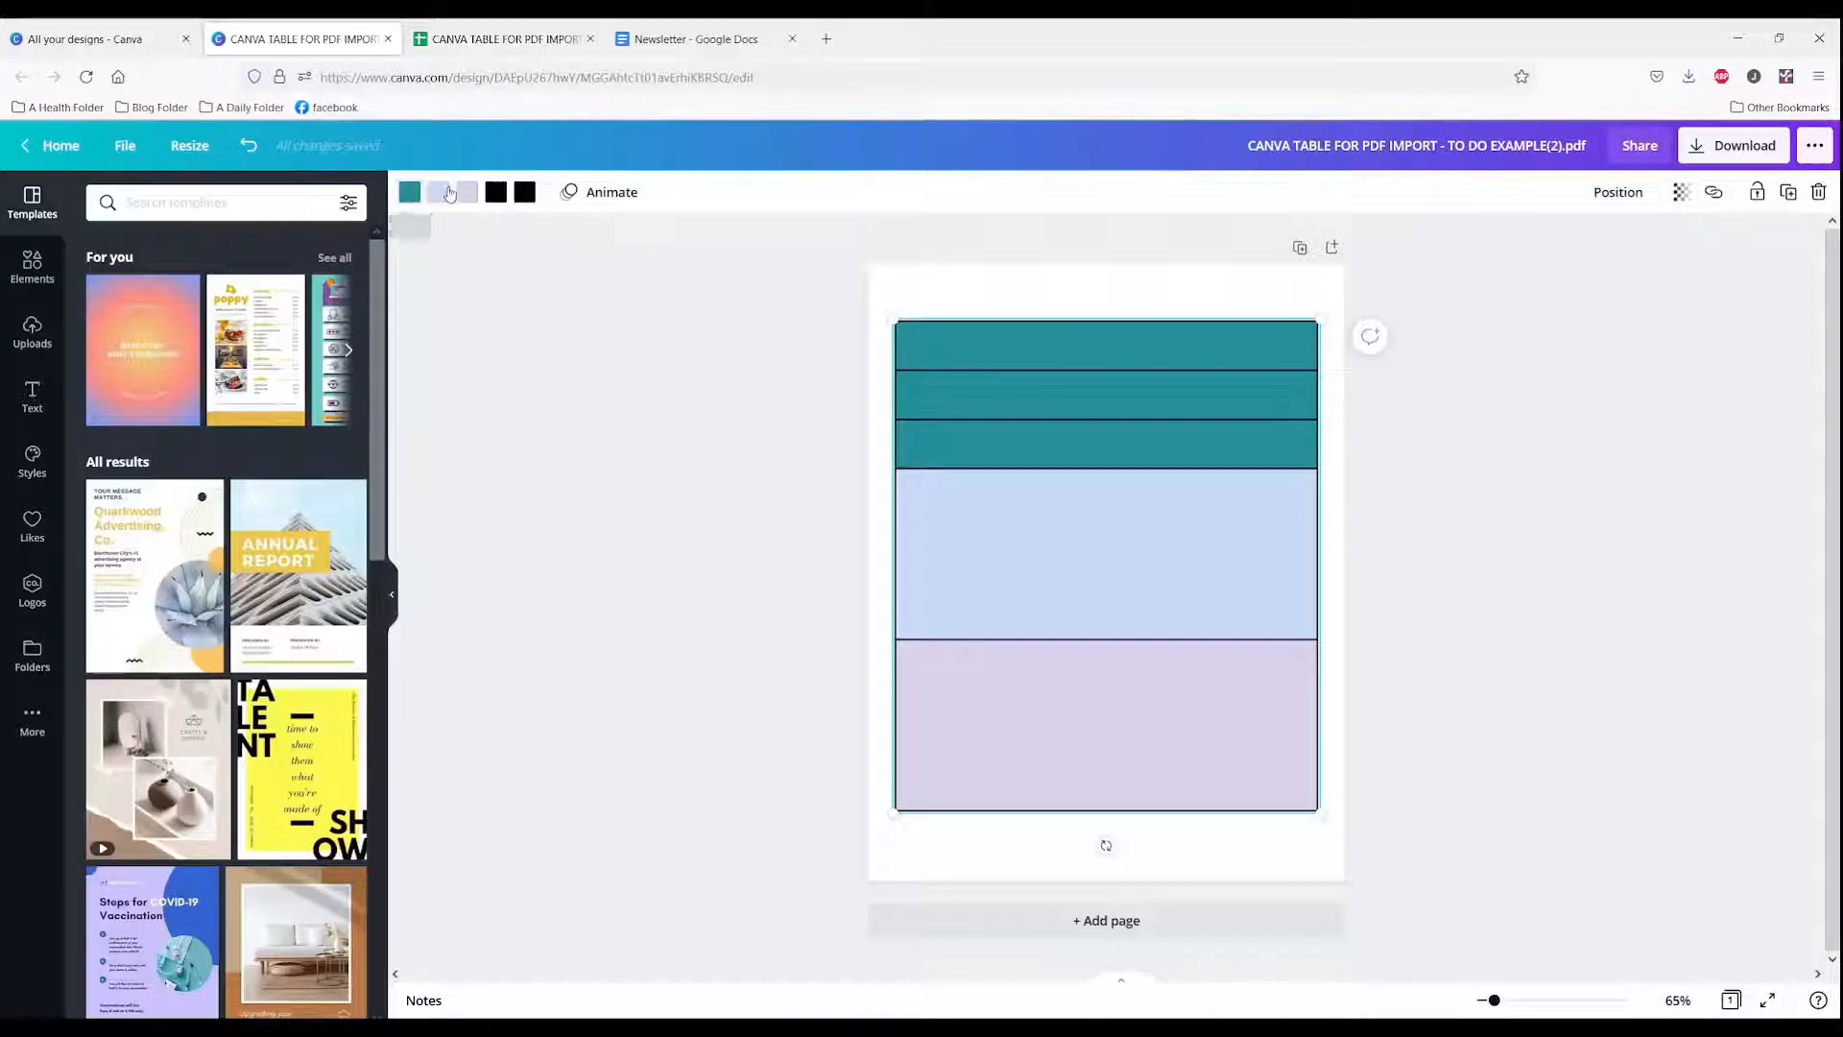
Step: Recolor the light blue row green
left_click(439, 192)
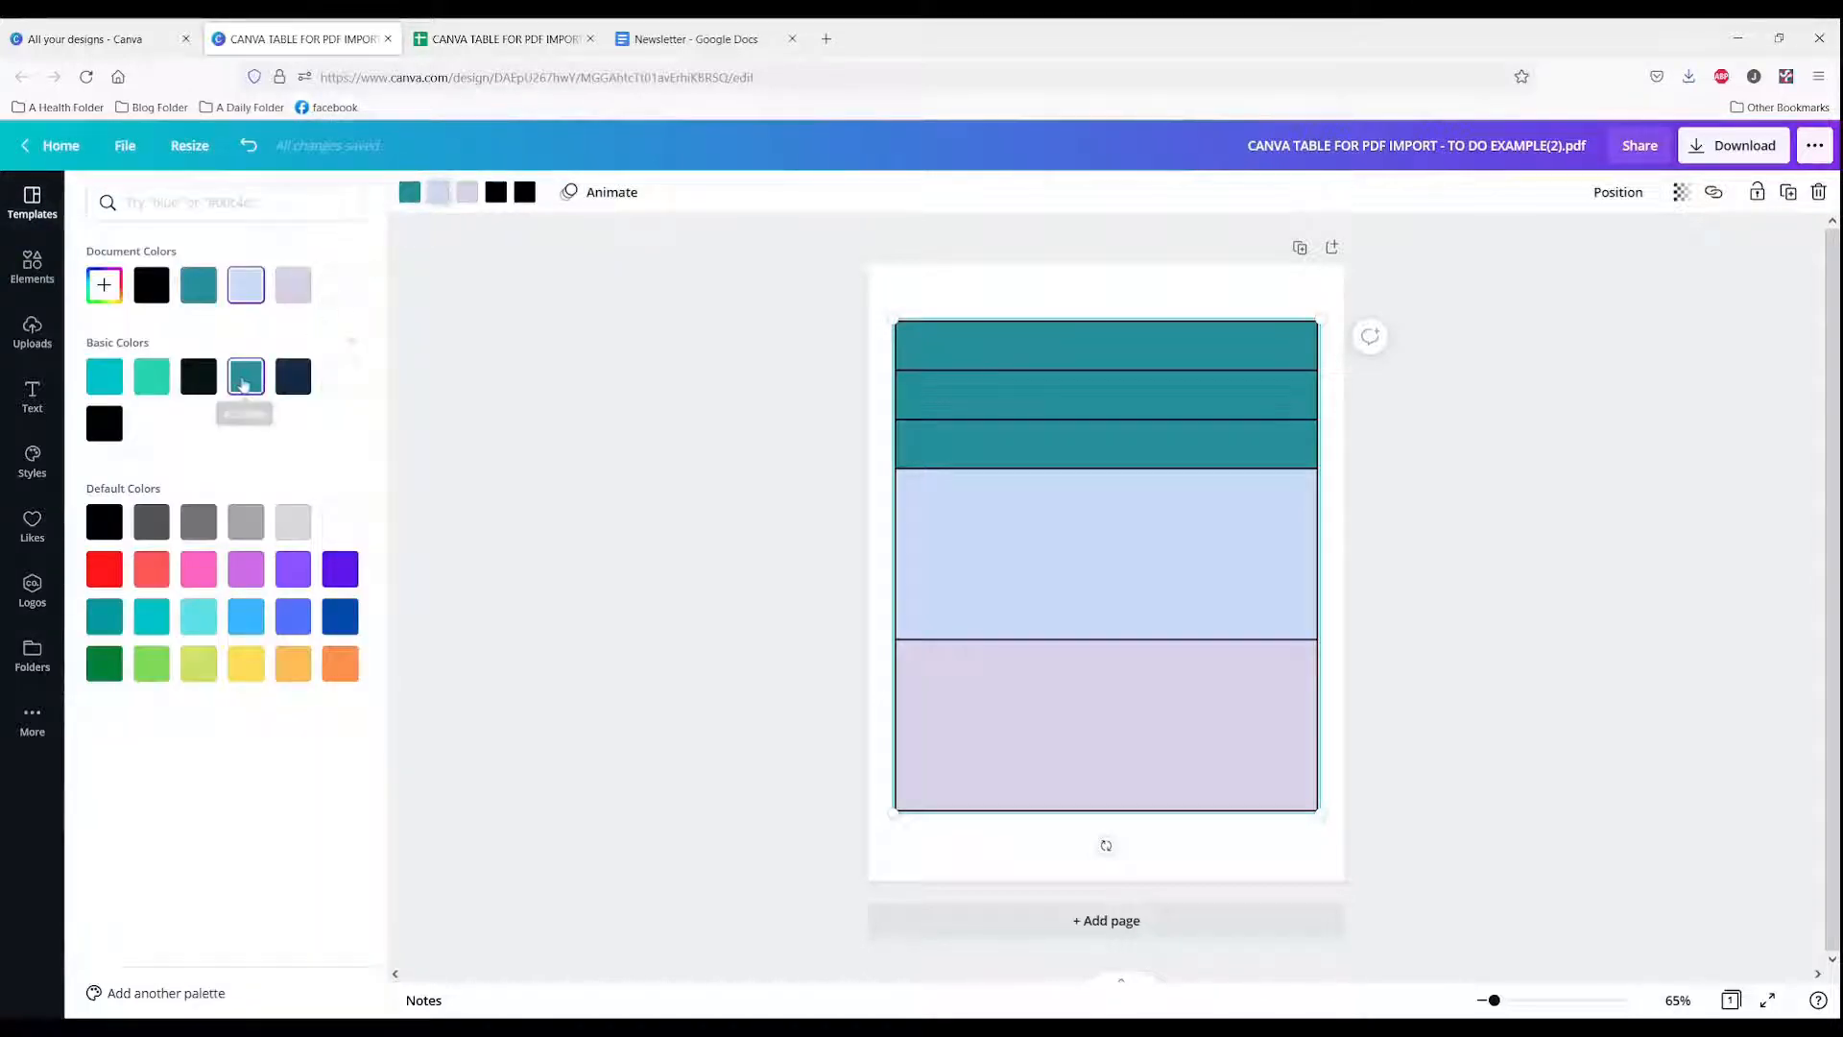
left_click(245, 381)
left_click(199, 383)
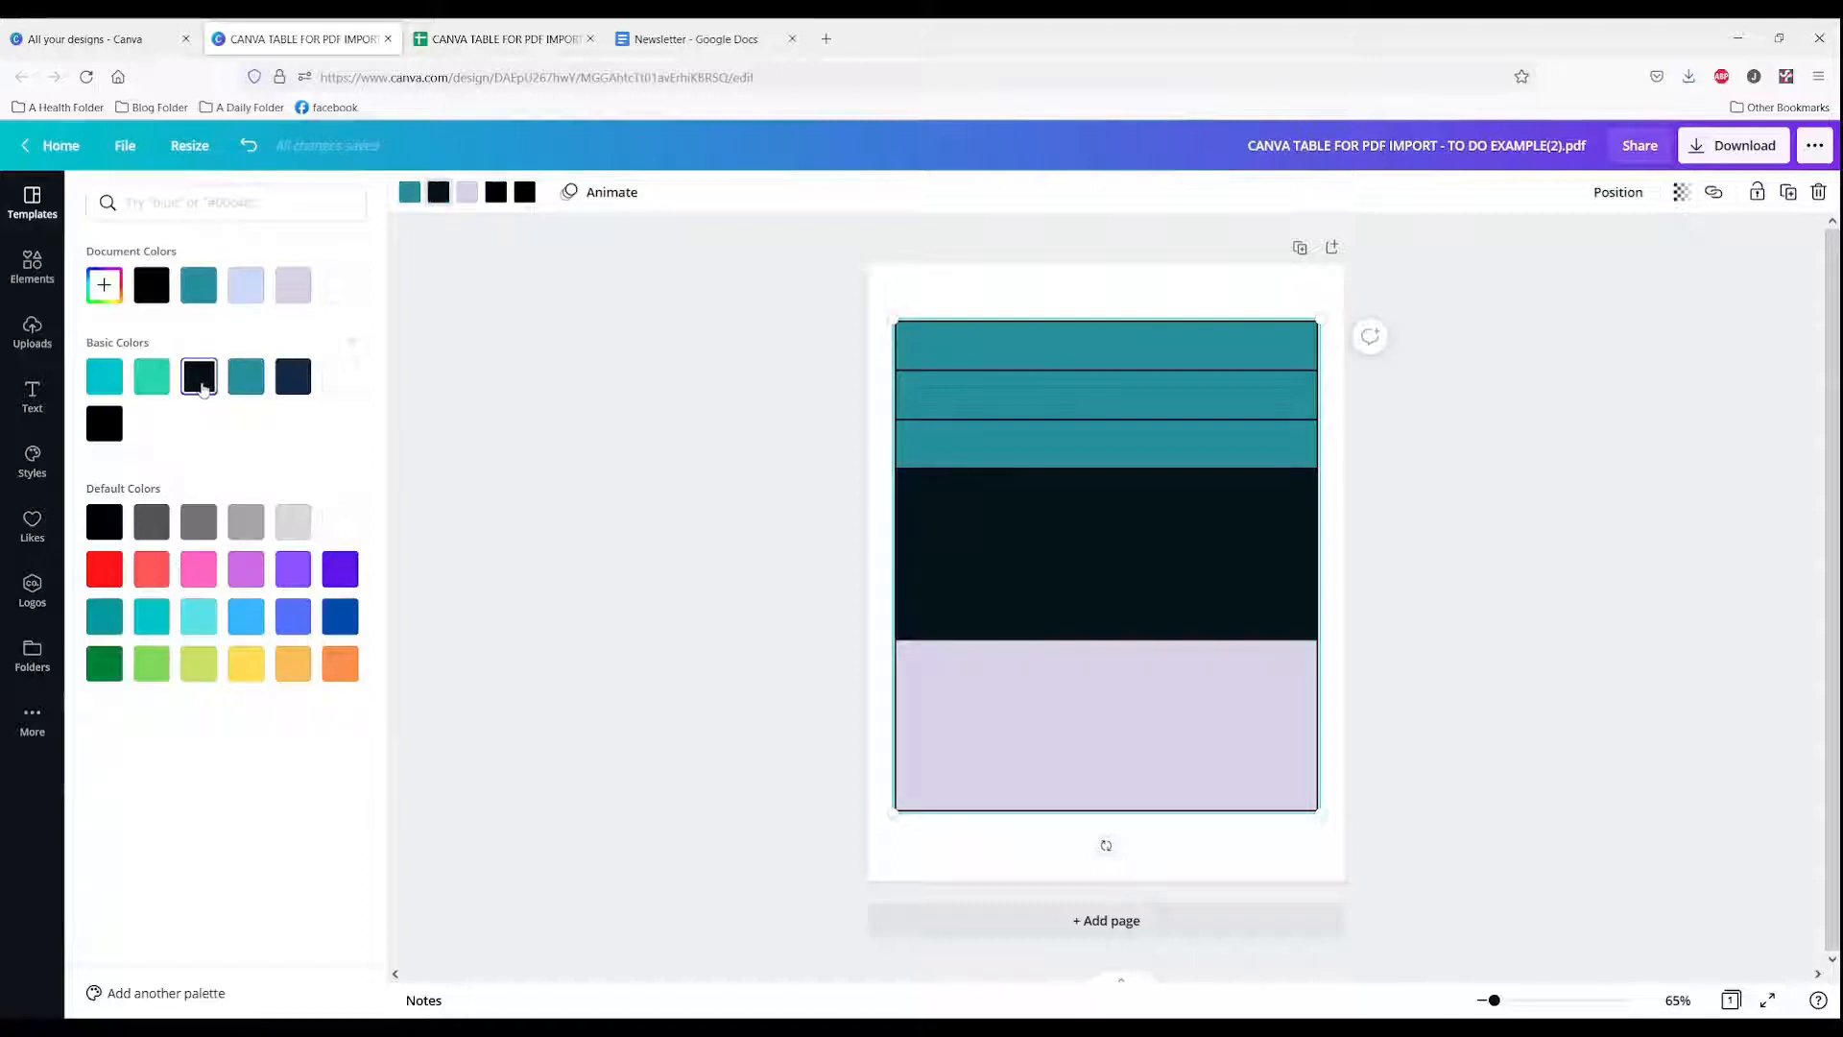
left_click(163, 387)
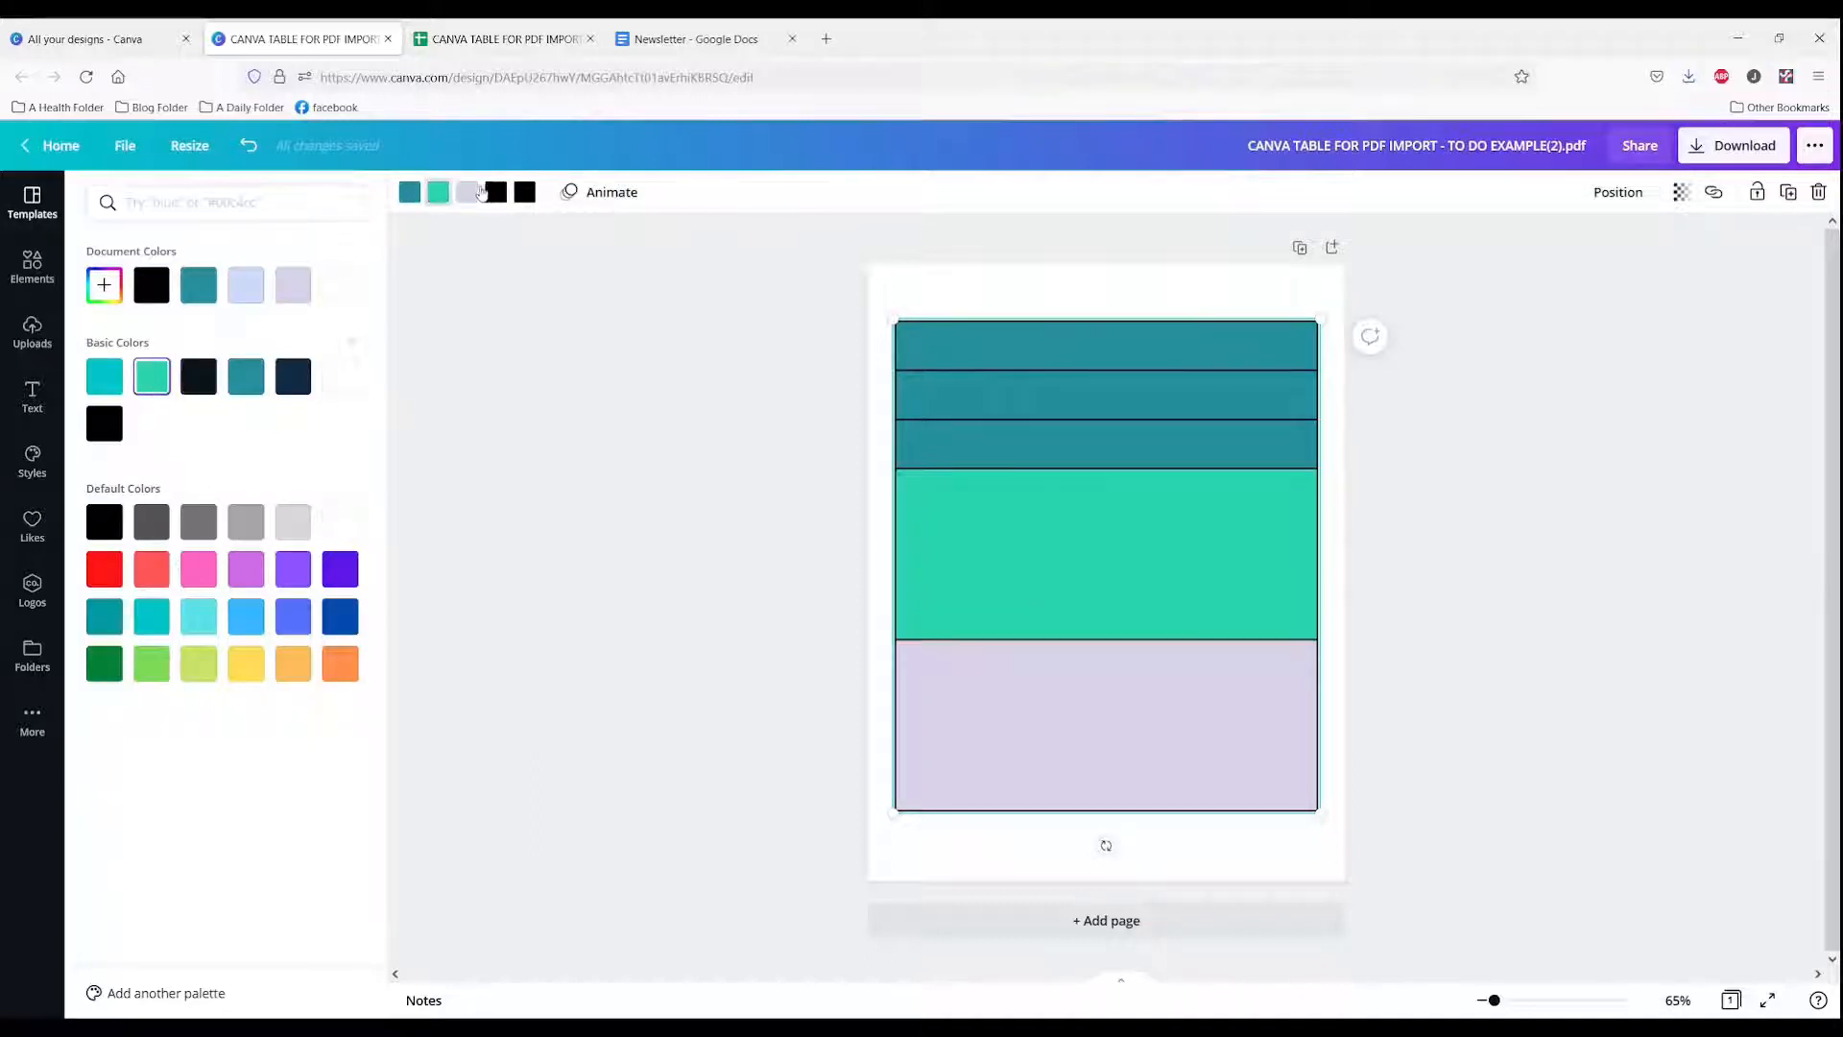
Step: Recolor the lavender bottom row turquoise and set the table lines to white
left_click(472, 194)
left_click(105, 385)
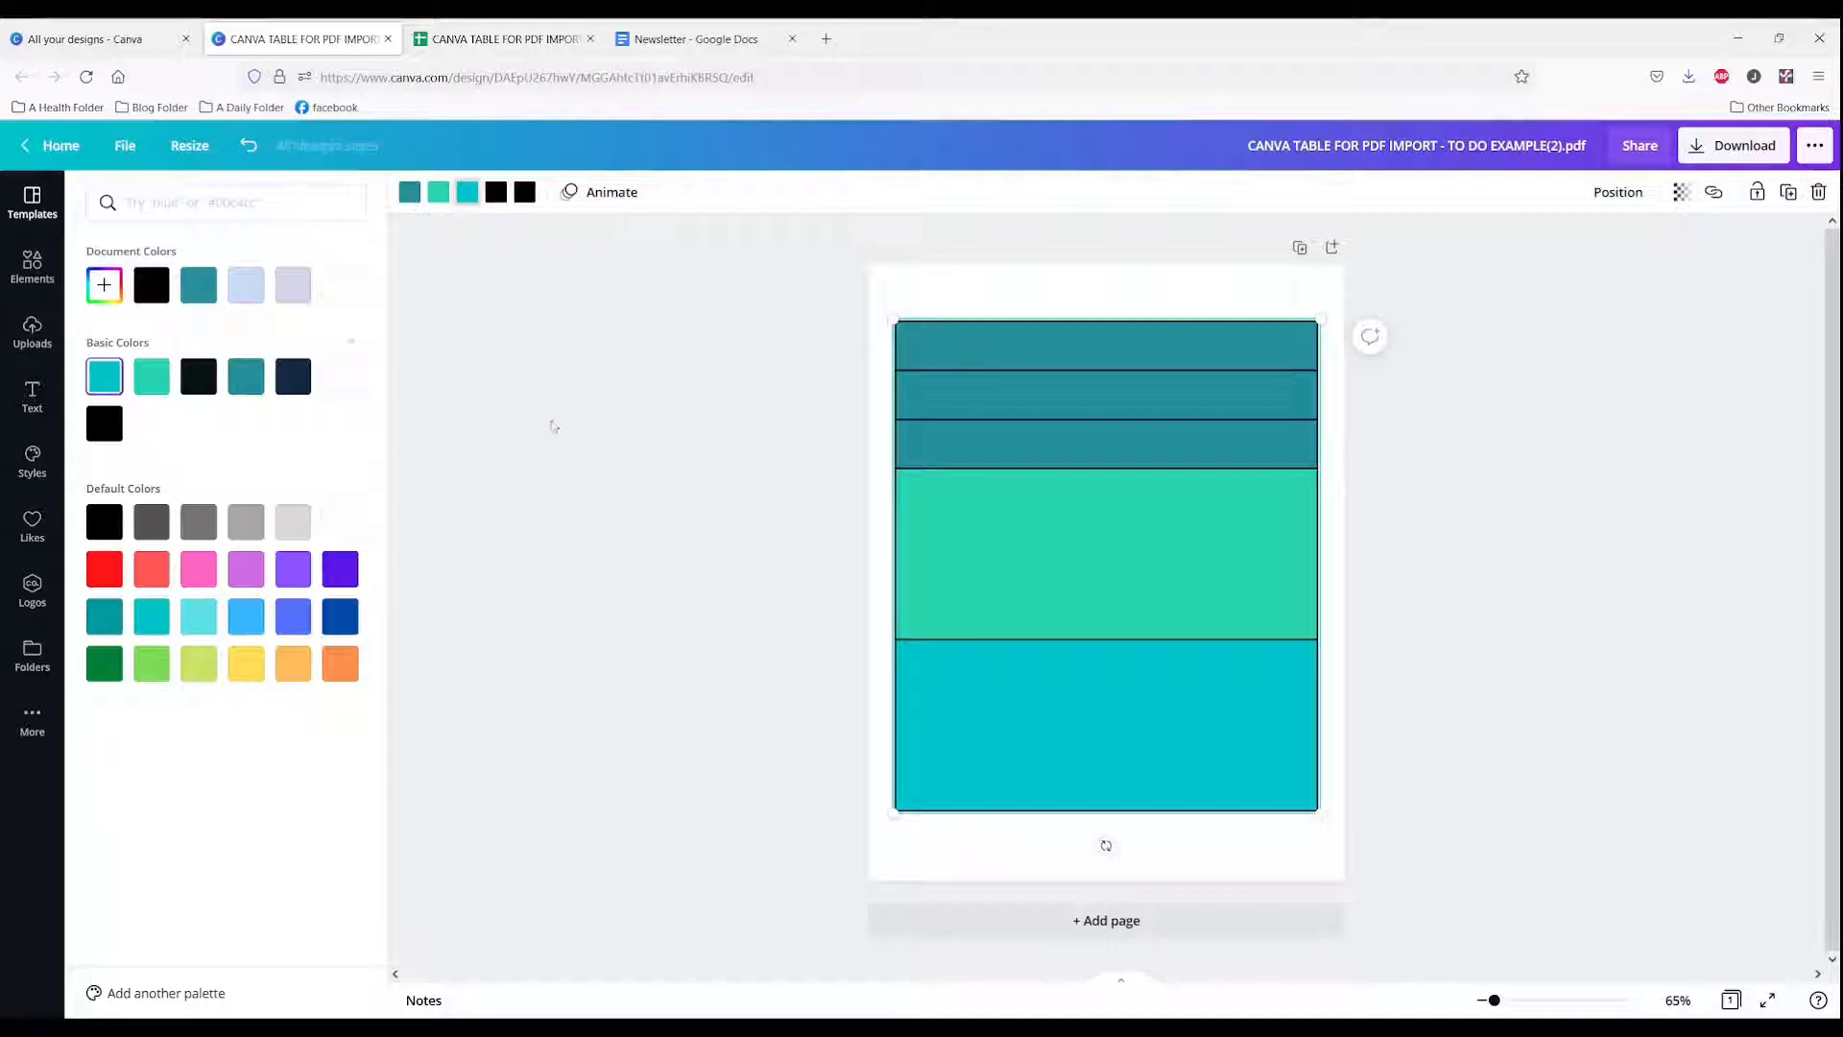
left_click(524, 195)
left_click(335, 388)
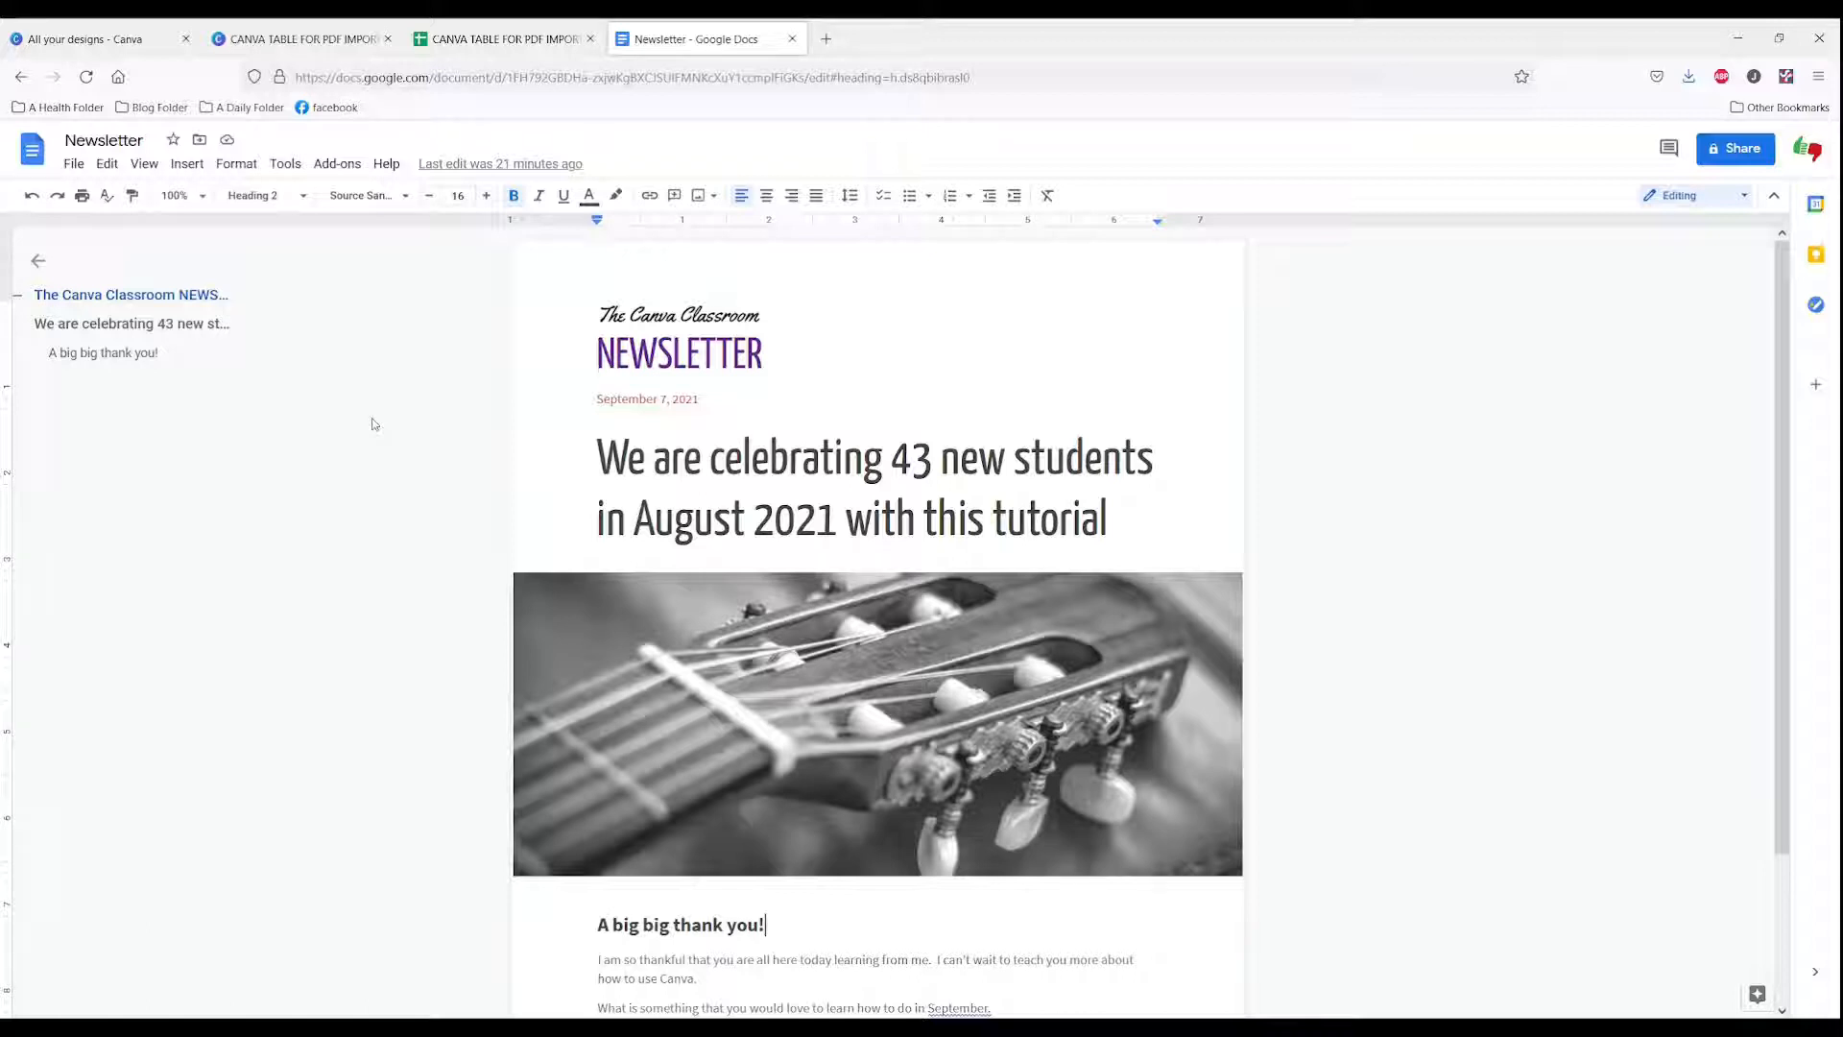
Step: Download the Newsletter document as a PDF Document (.pdf)
left_click(1474, 734)
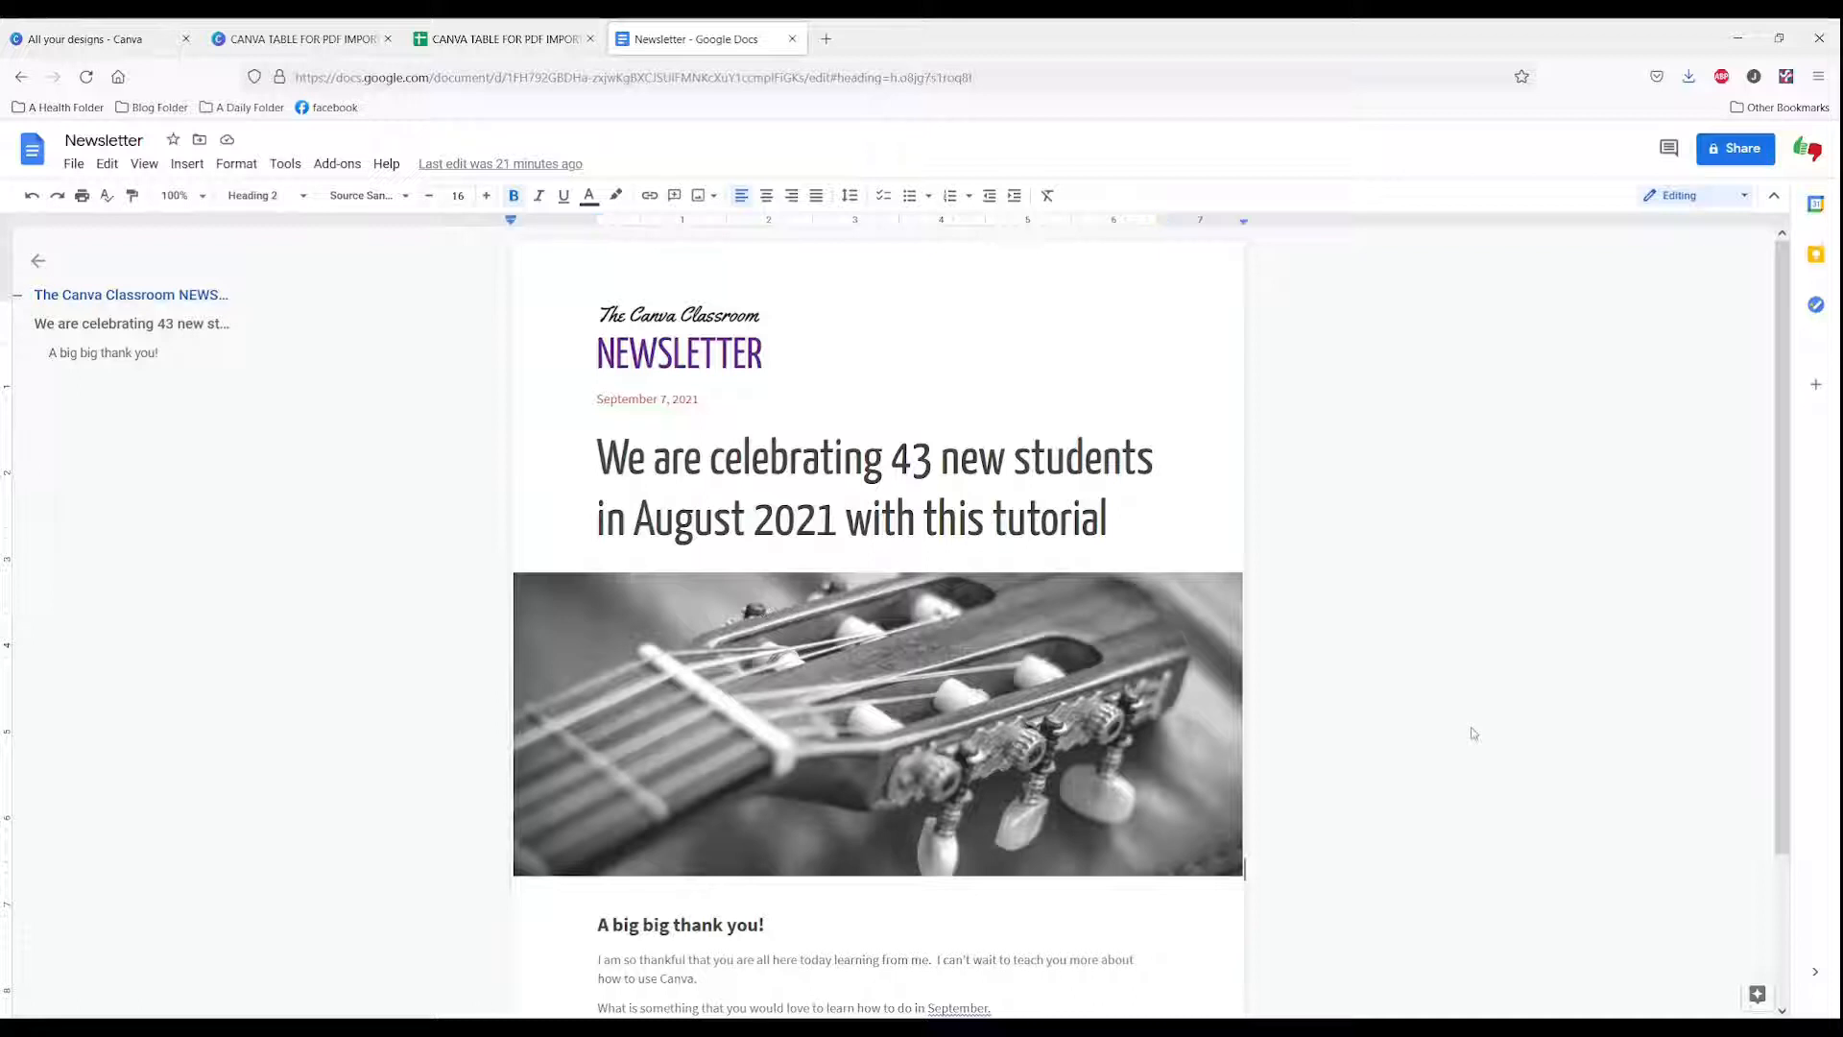
scroll(1473, 734, "down", 3)
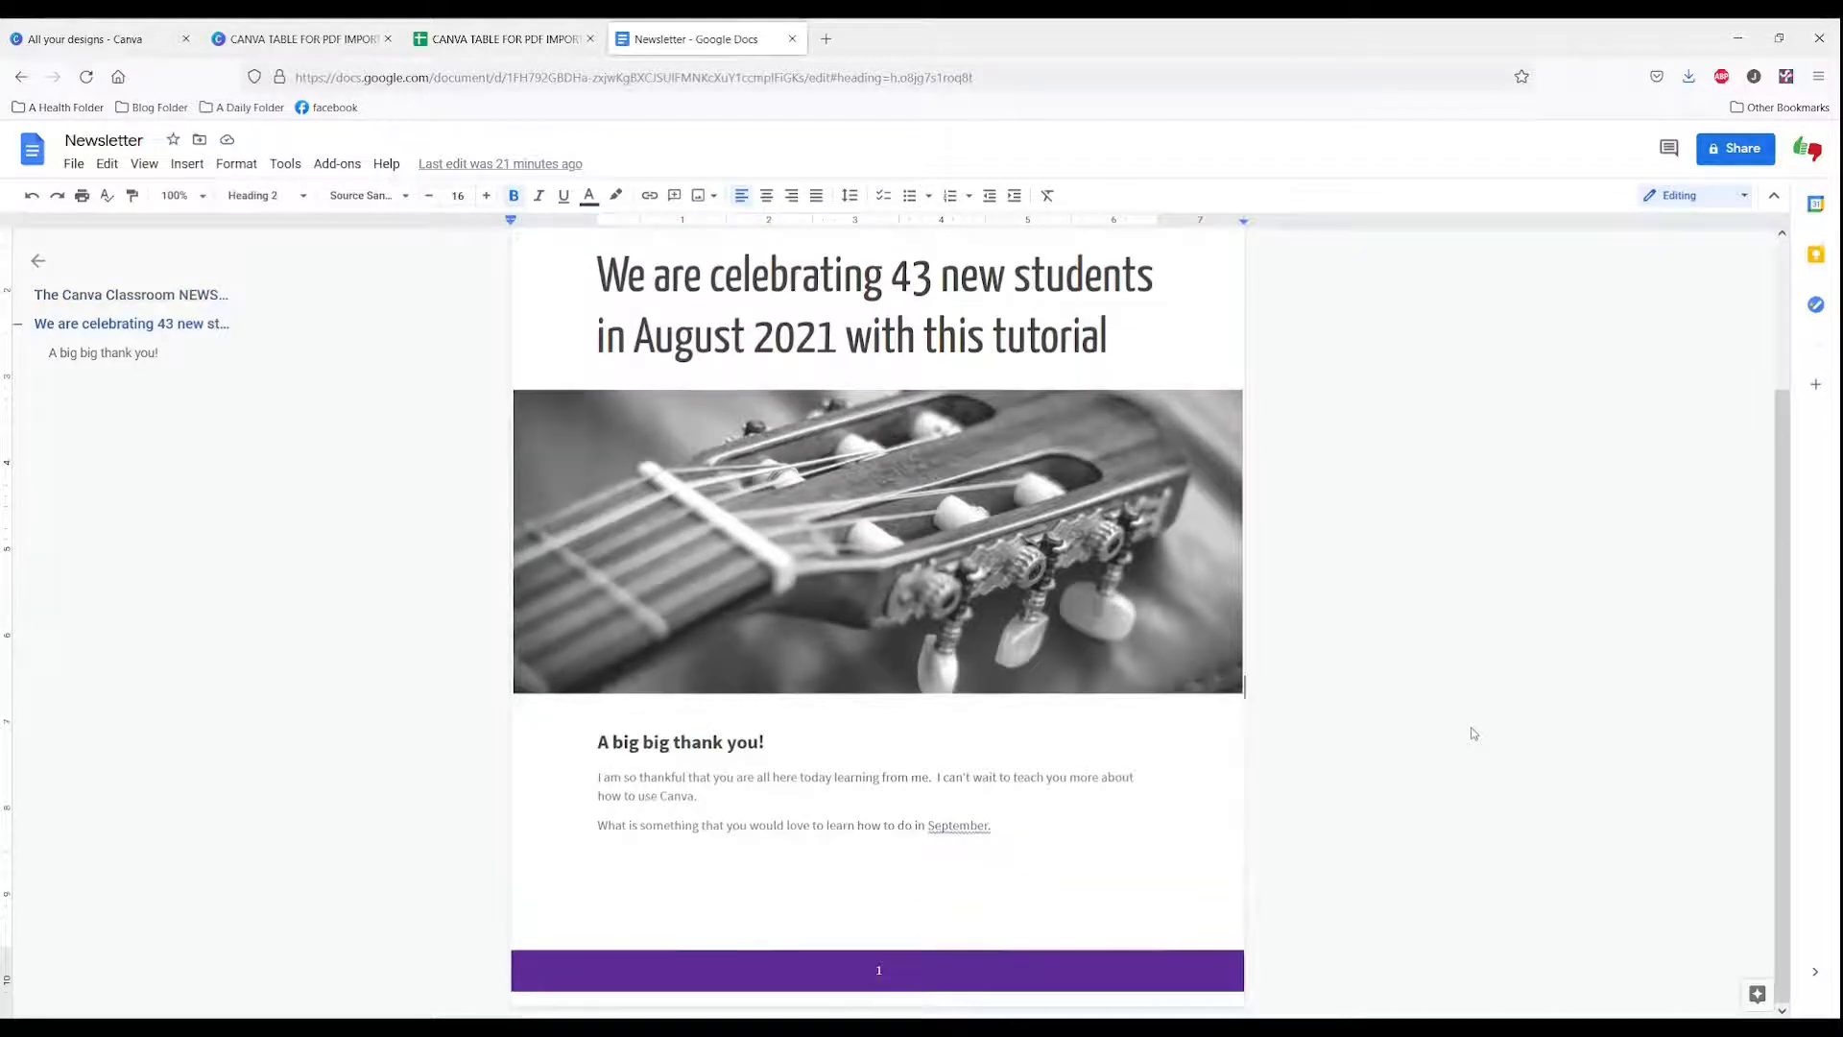
left_click(75, 165)
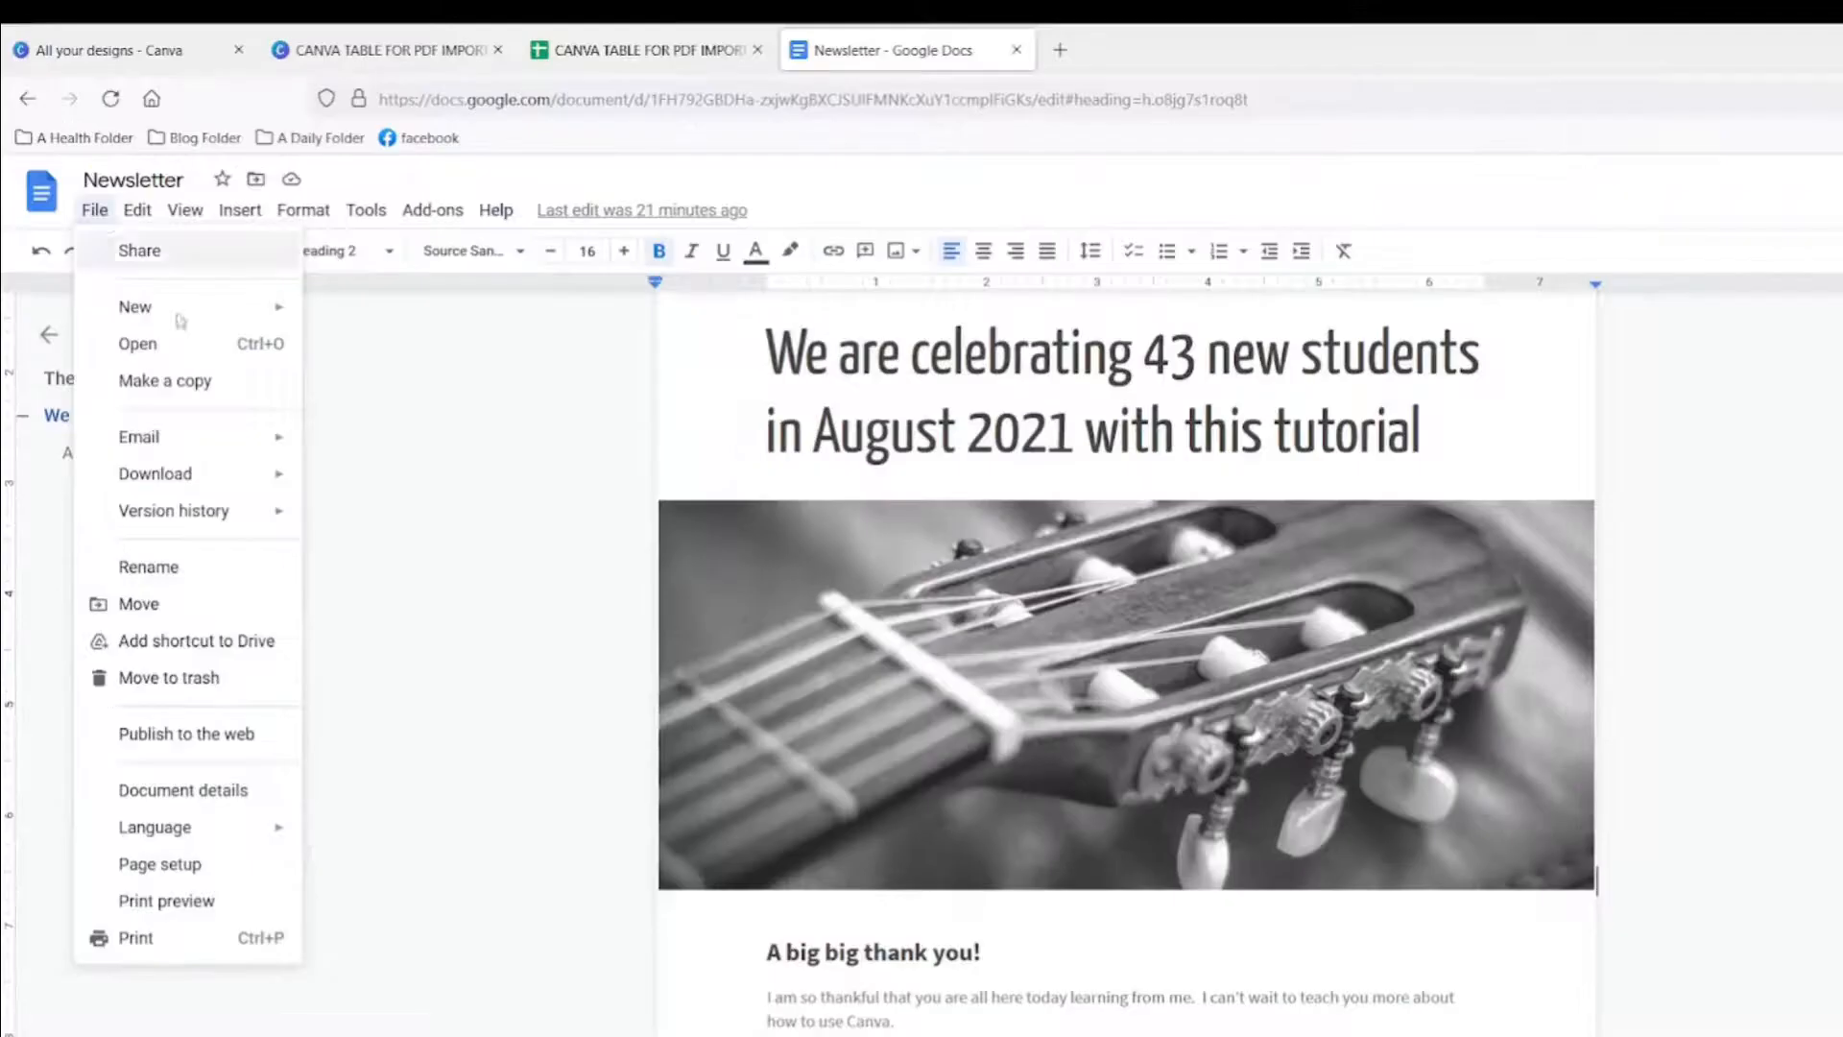
mouse_move(213, 375)
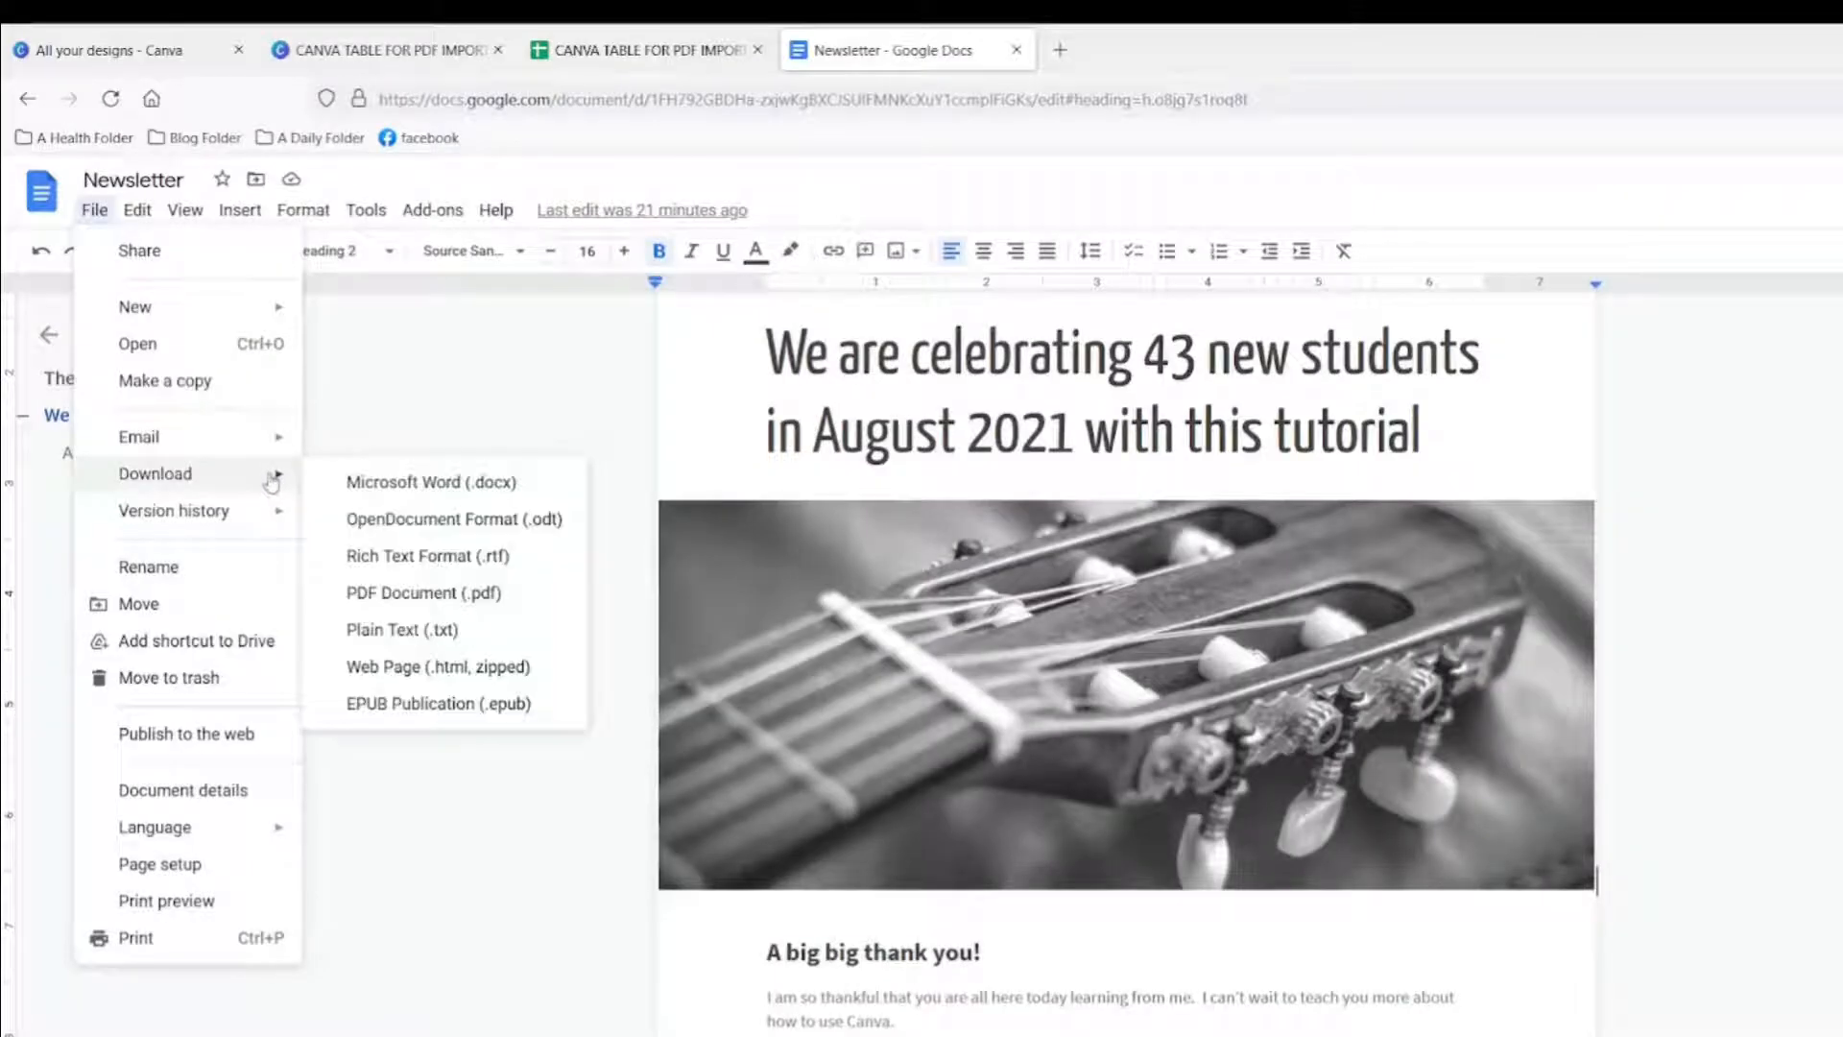
left_click(434, 595)
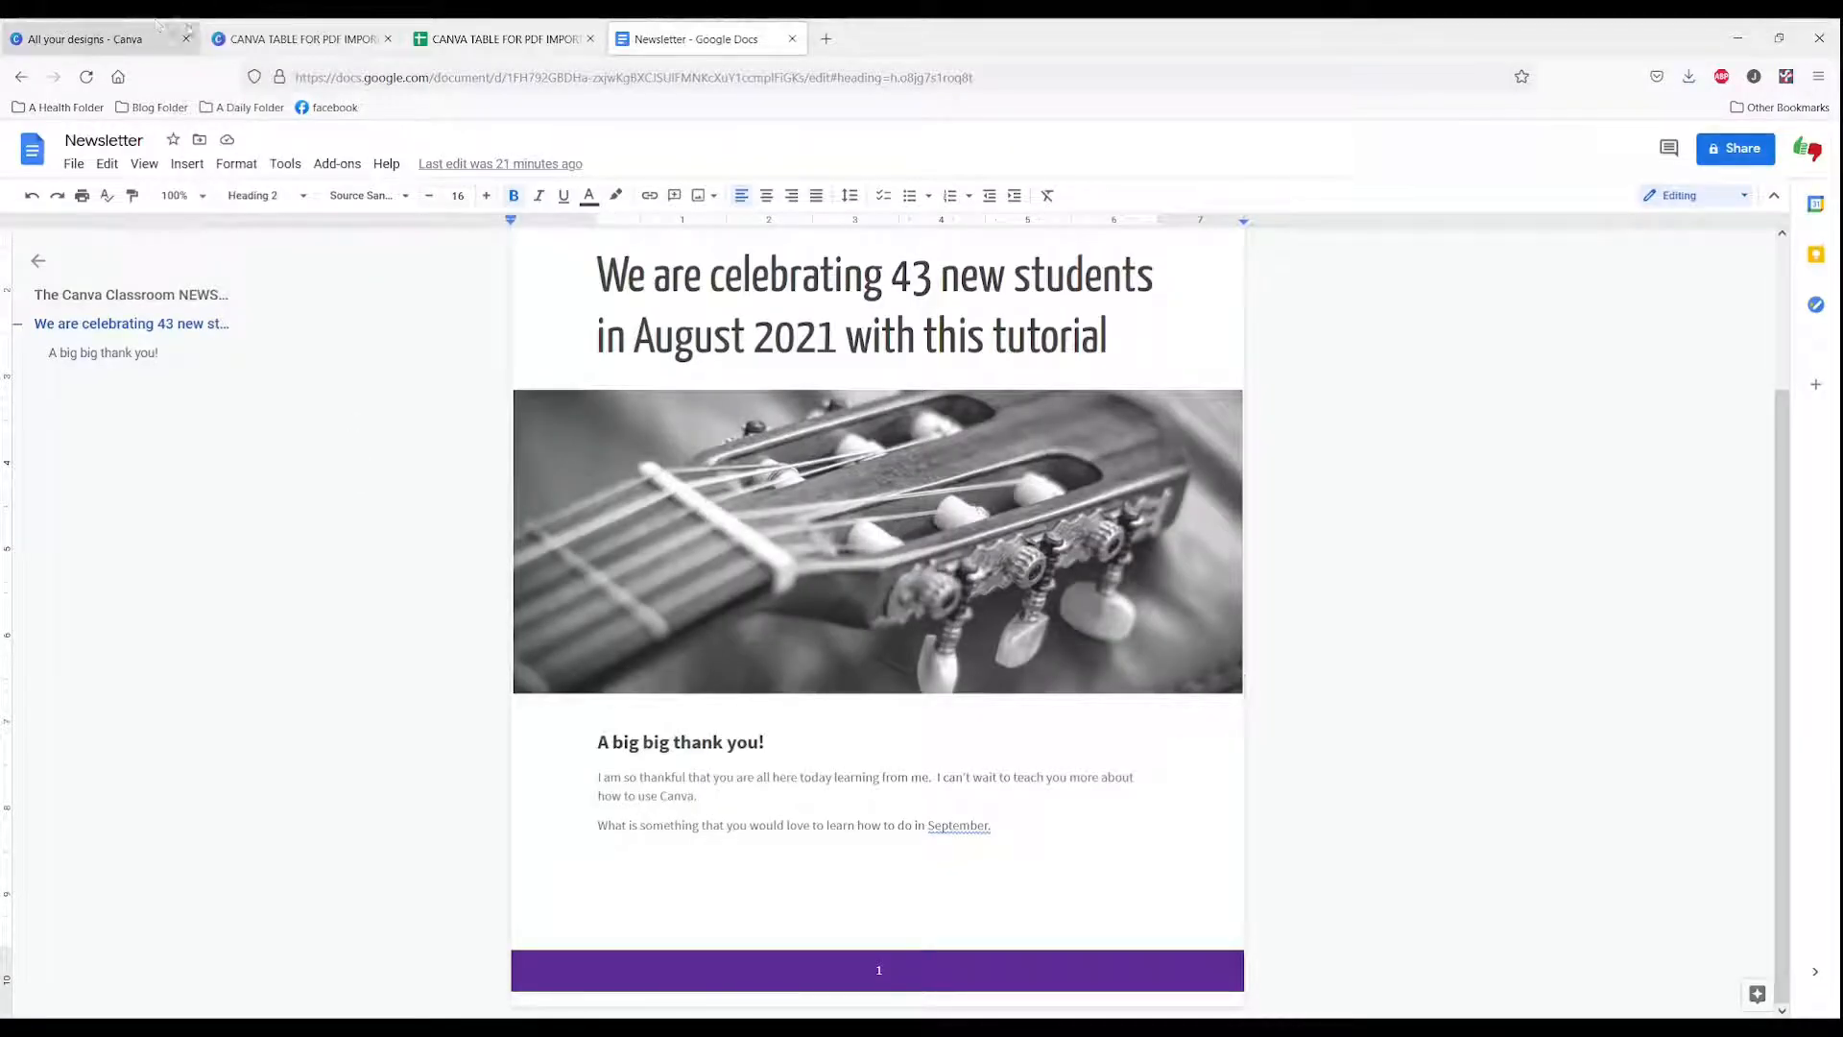
Step: Return to the designs home and import the downloaded newsletter PDF into Canva
left_click(144, 38)
left_click(1713, 158)
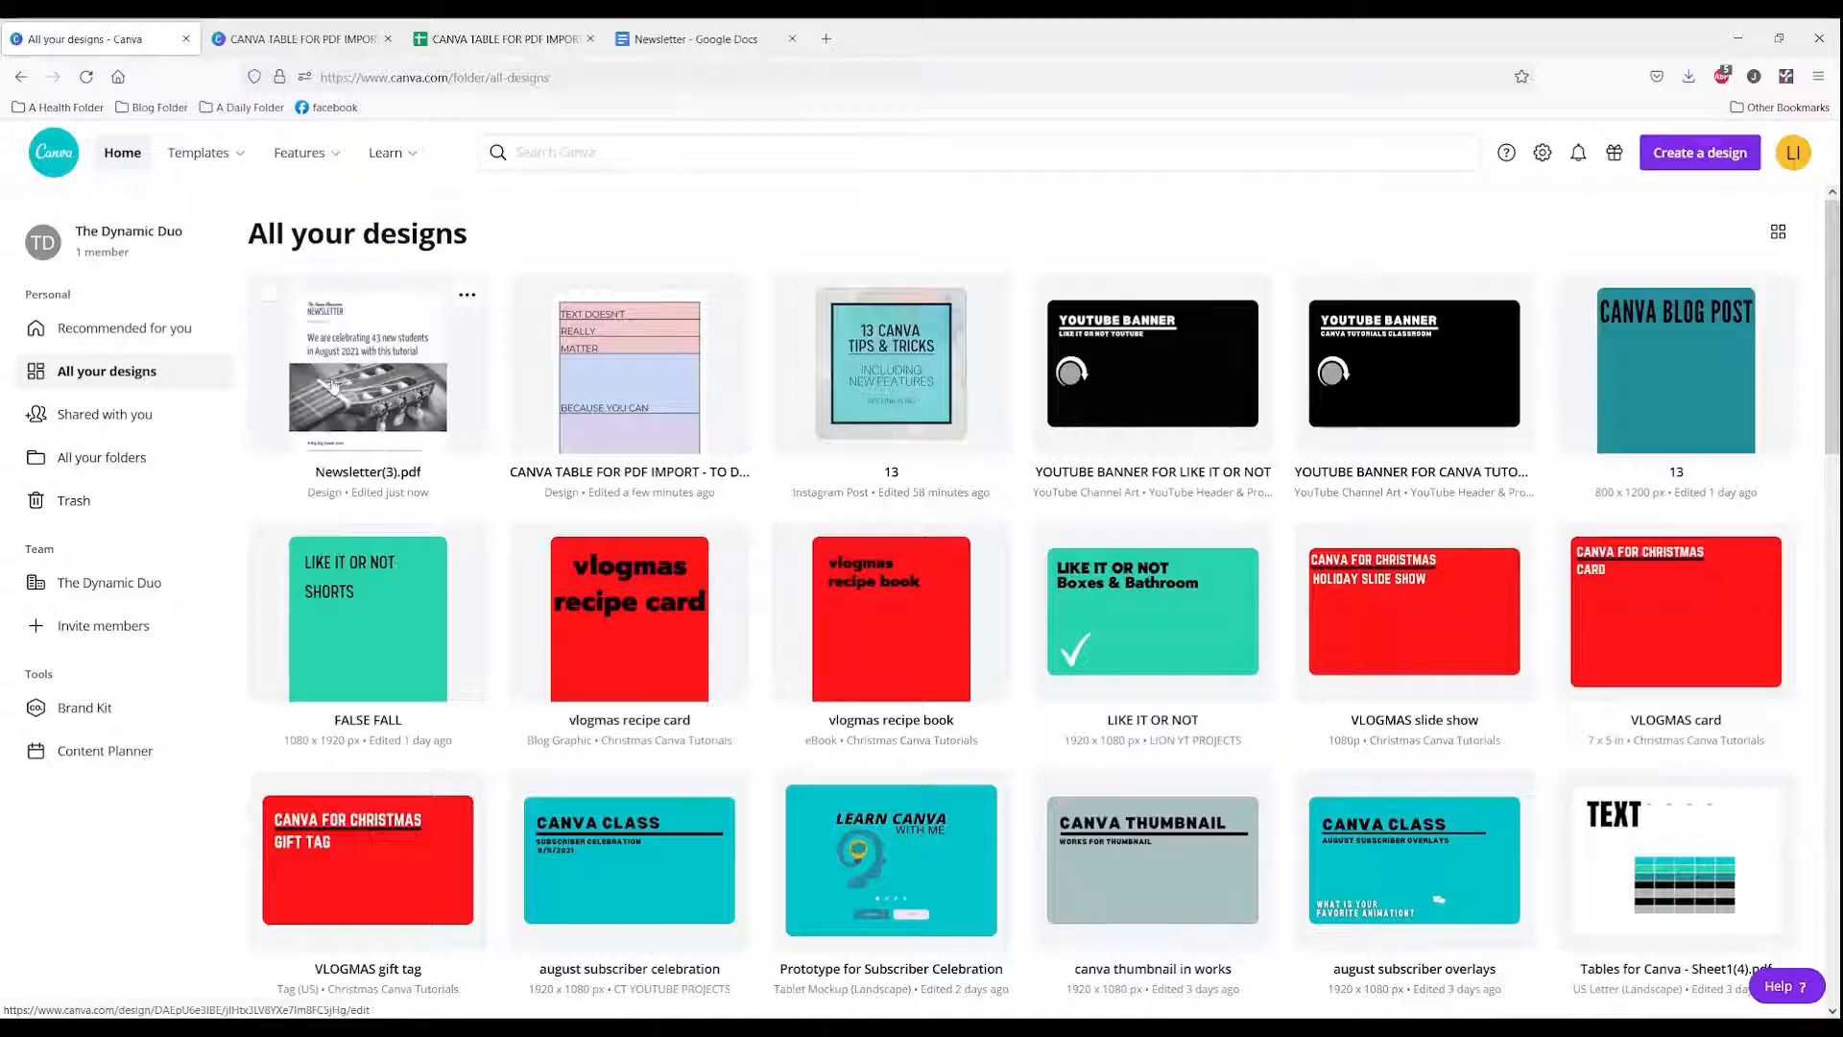
Step: Open the imported newsletter design and recolor the 'The Canva Classroom' line turquoise
left_click(333, 385)
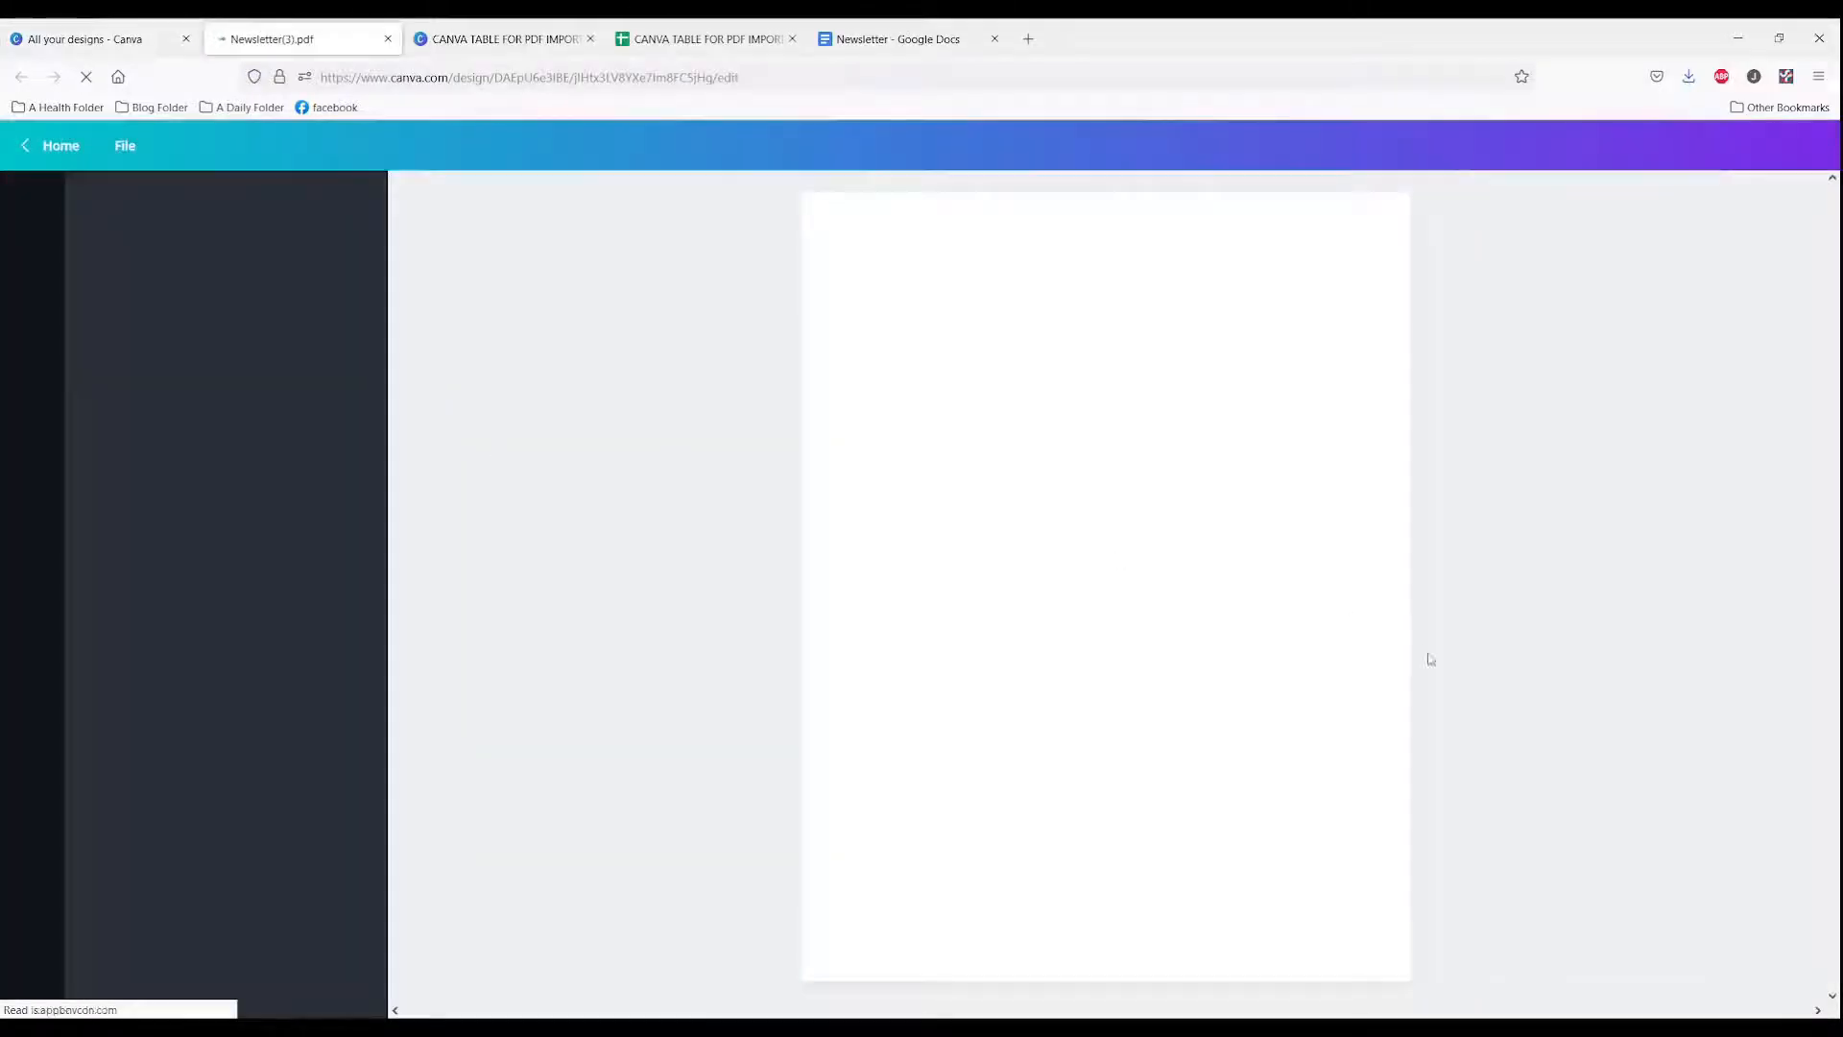
left_click(1685, 1000)
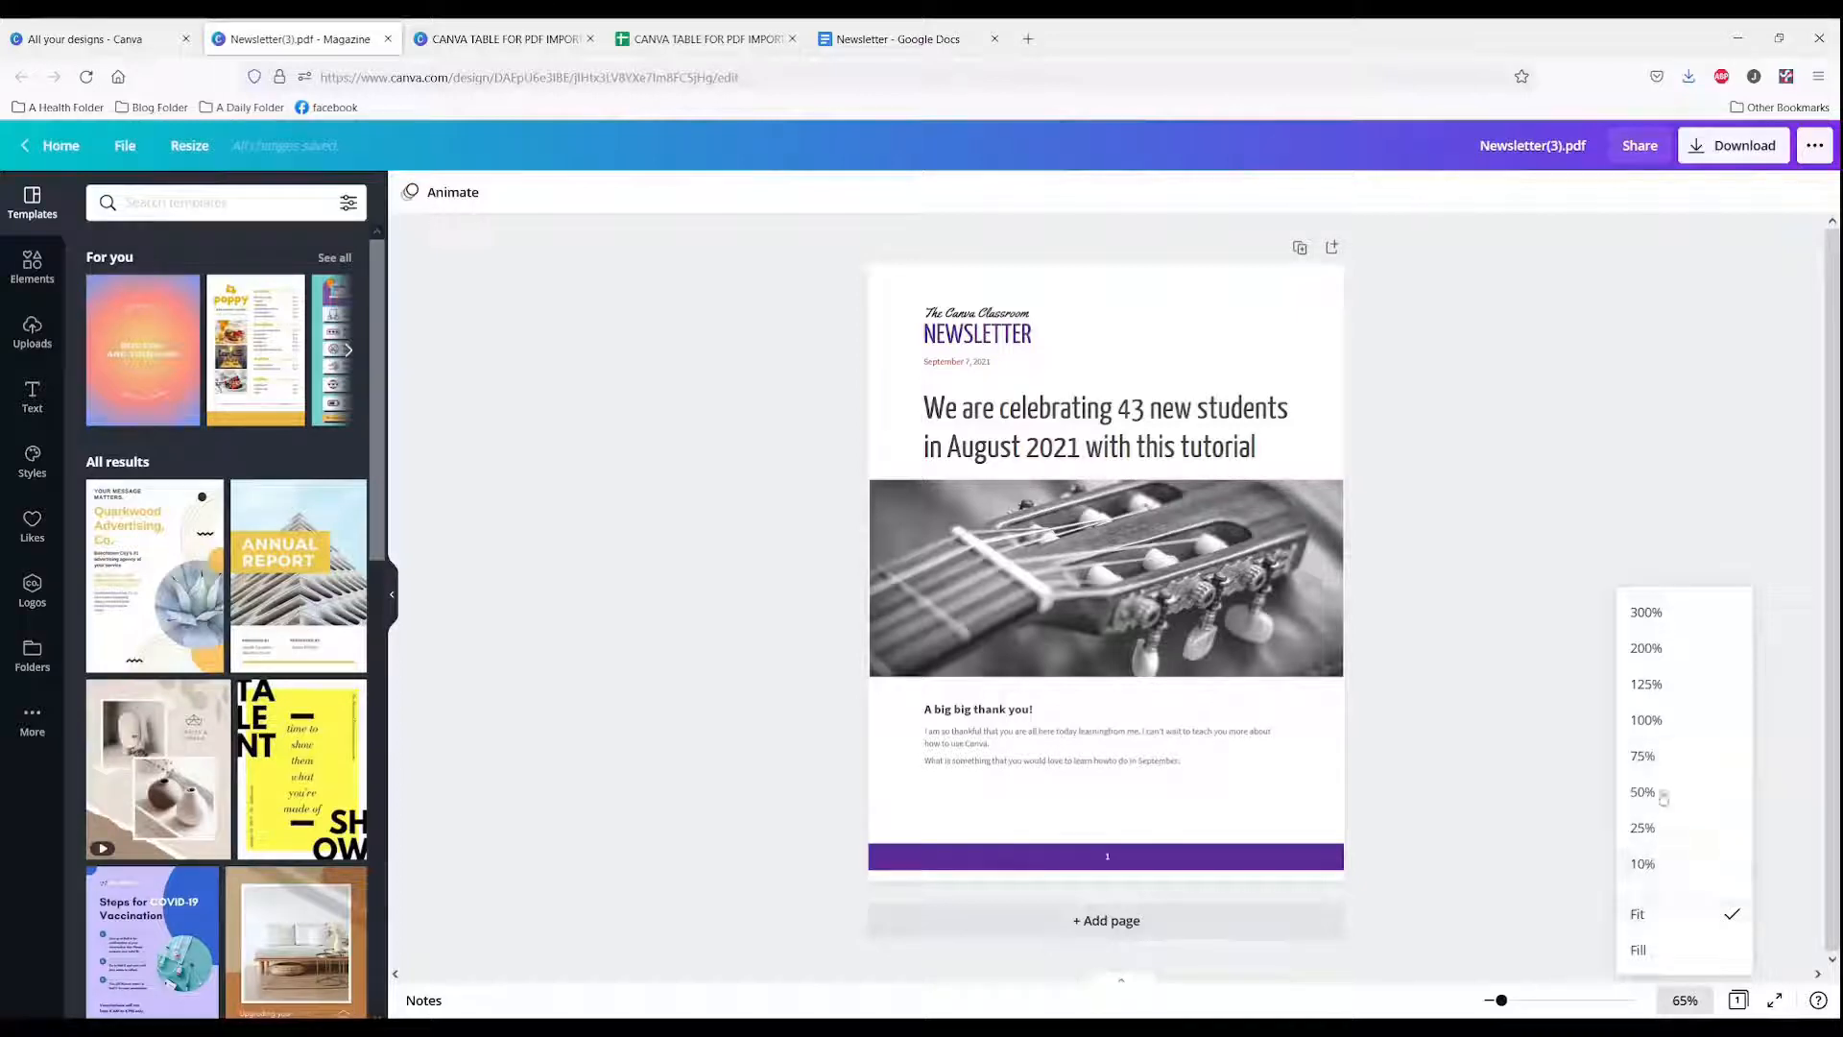
left_click(1647, 720)
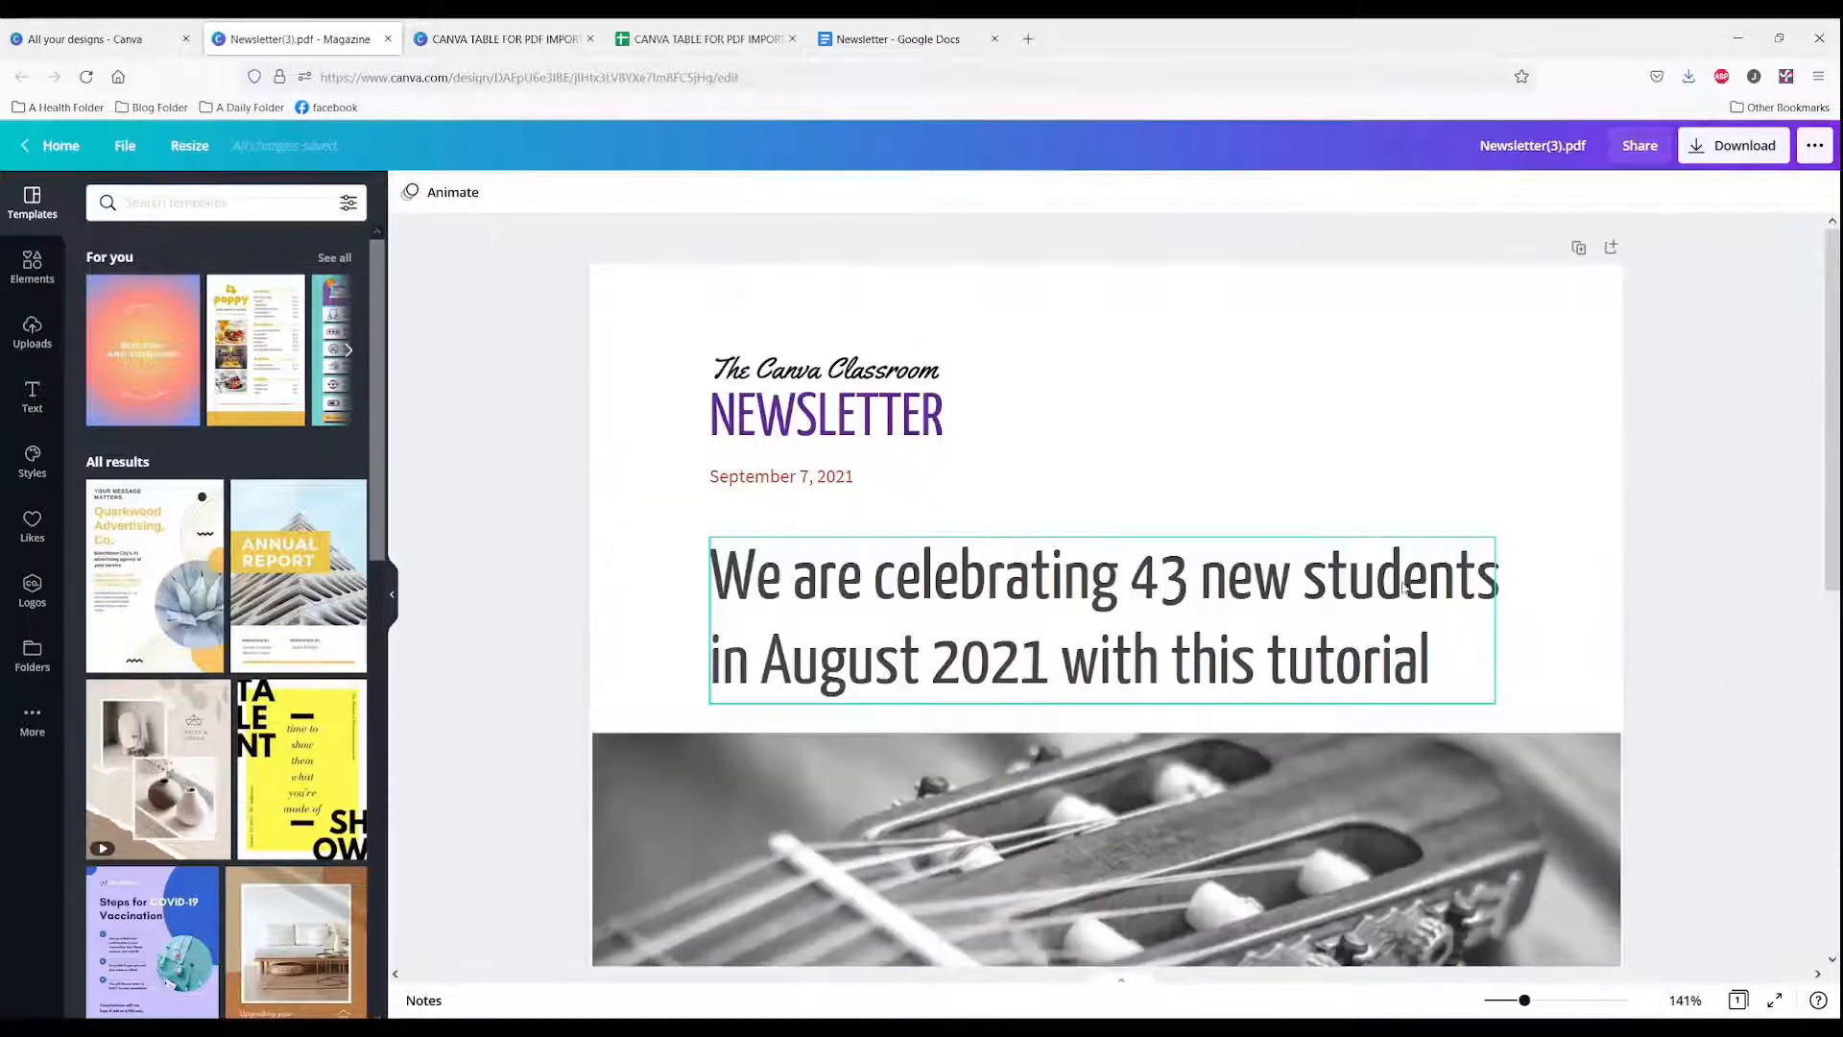
left_click(763, 378)
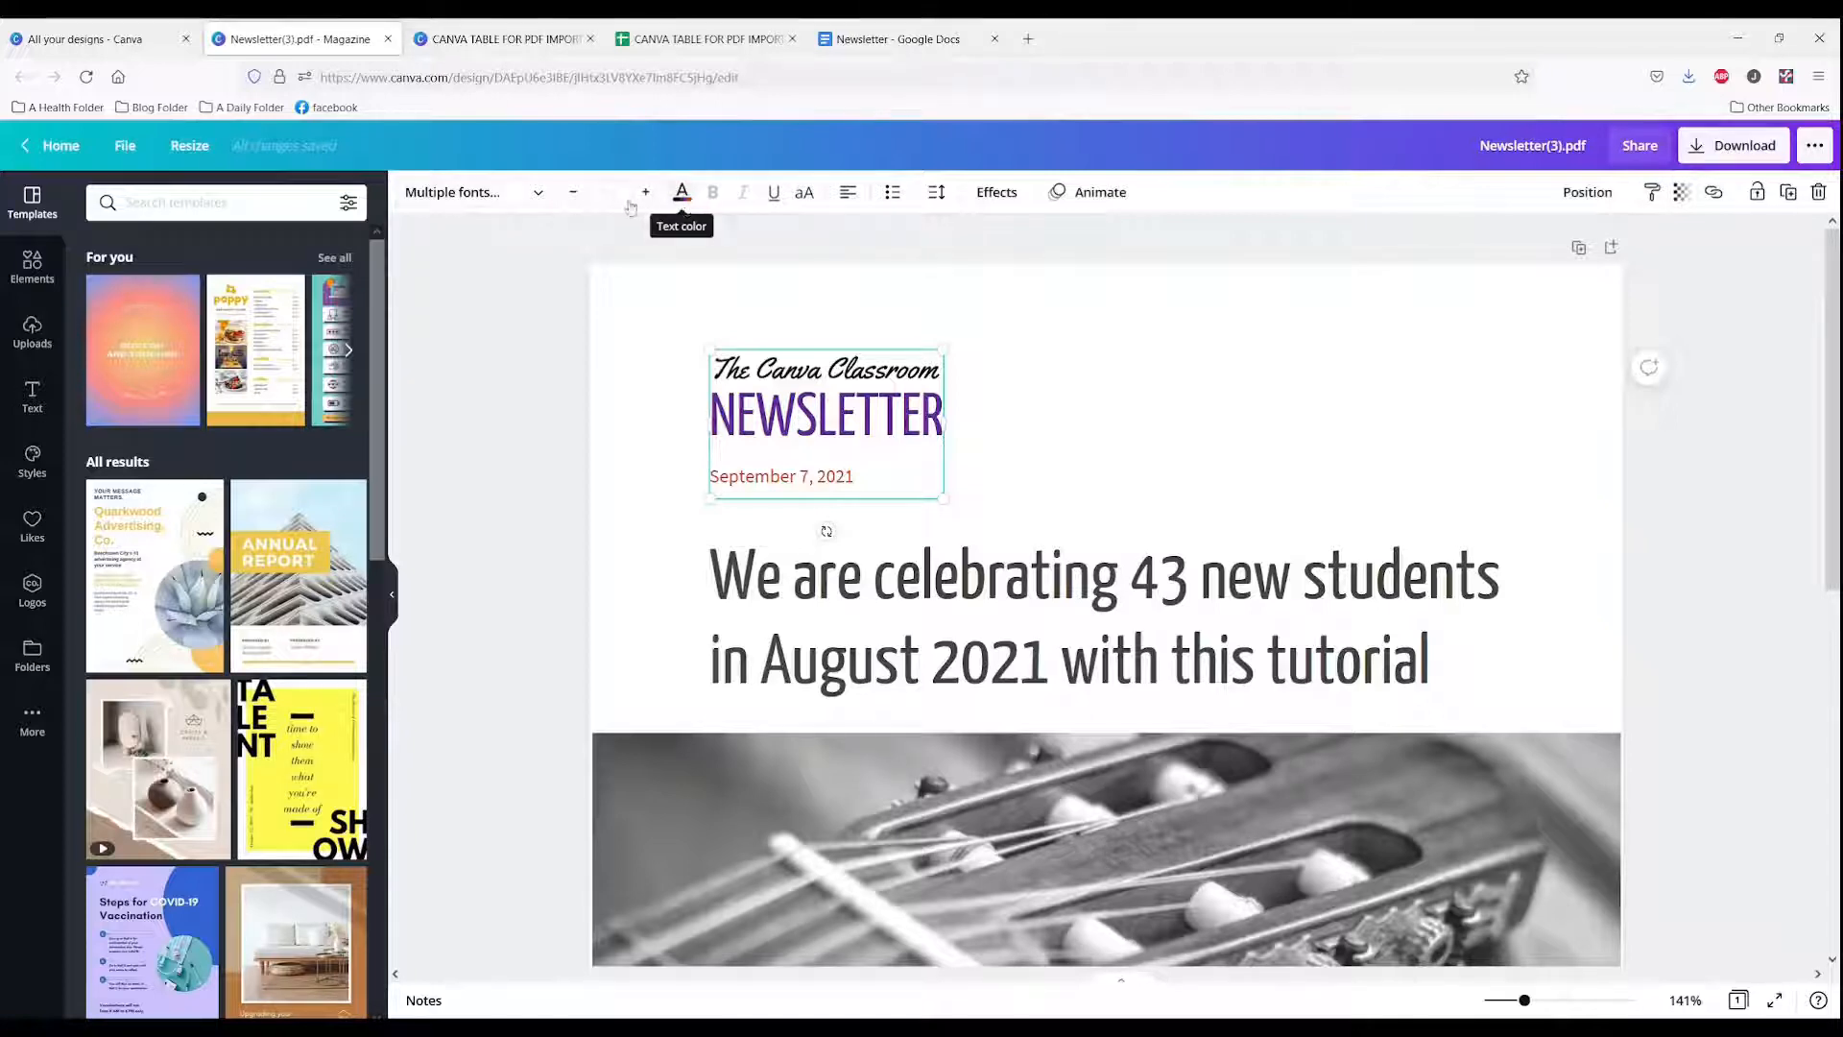
triple_click(802, 361)
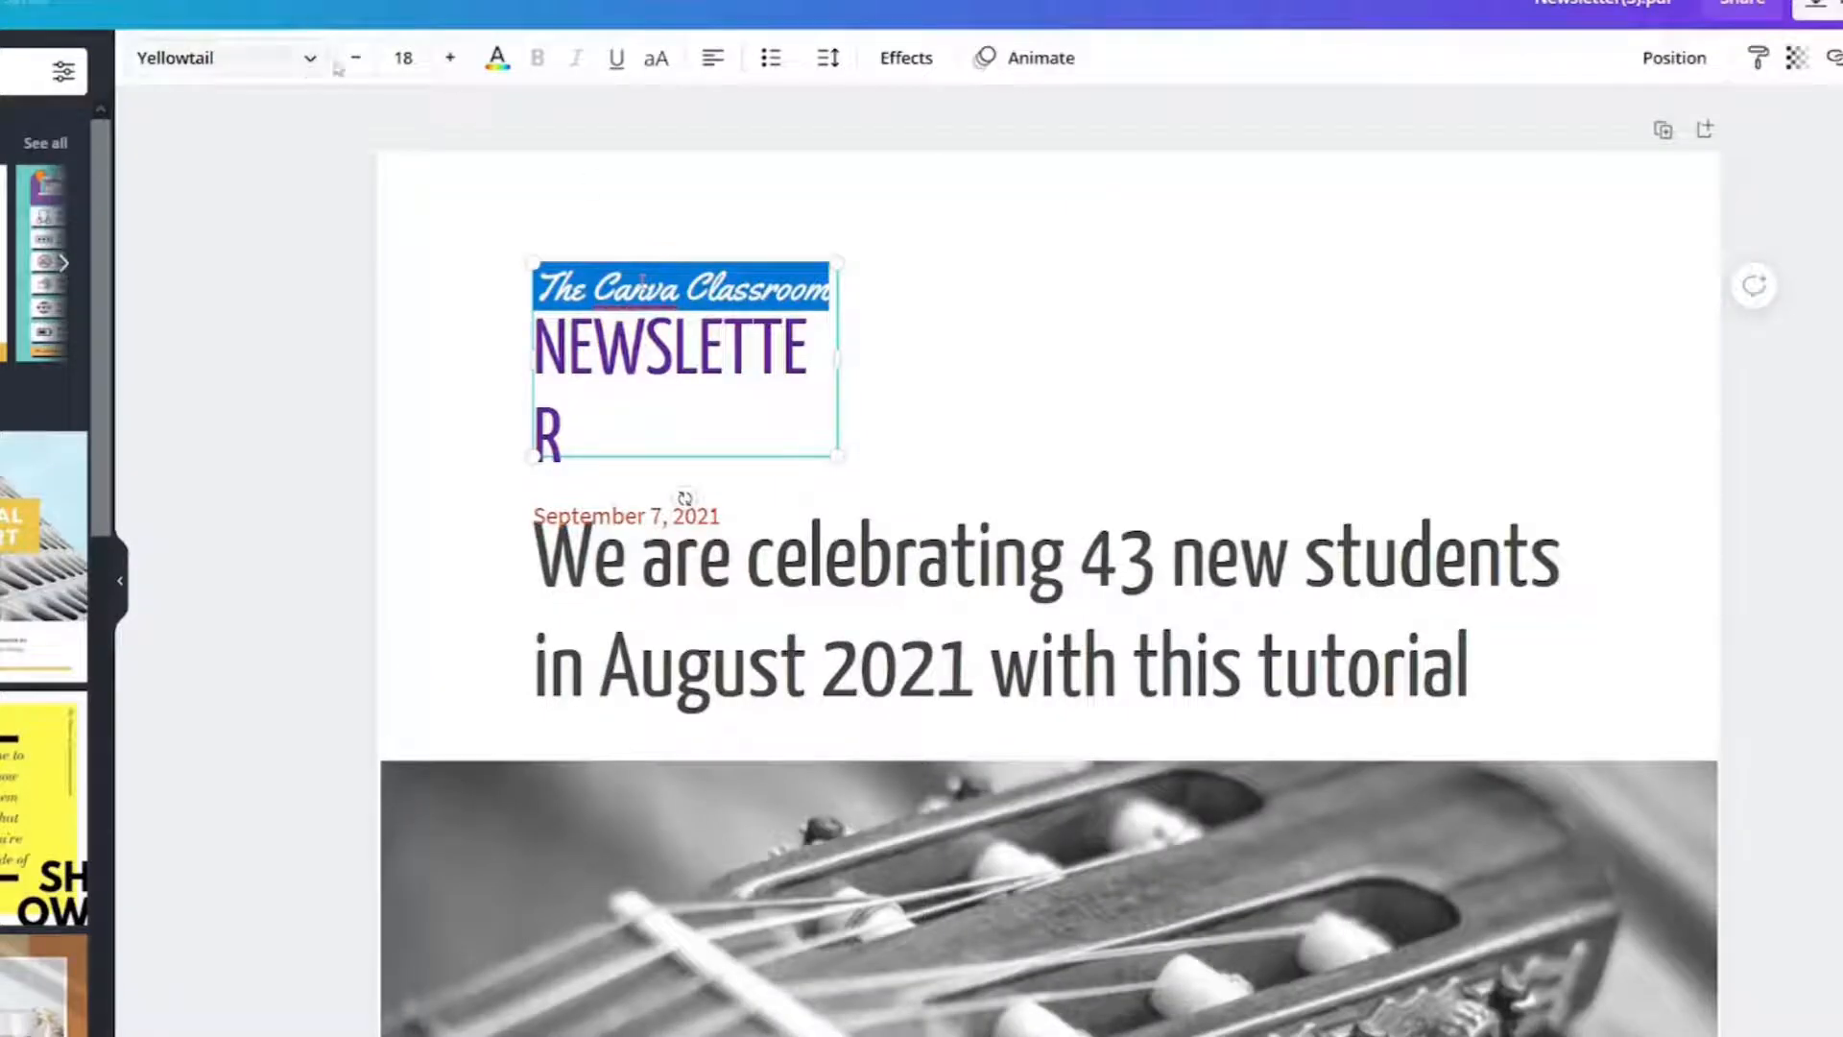
left_click(497, 60)
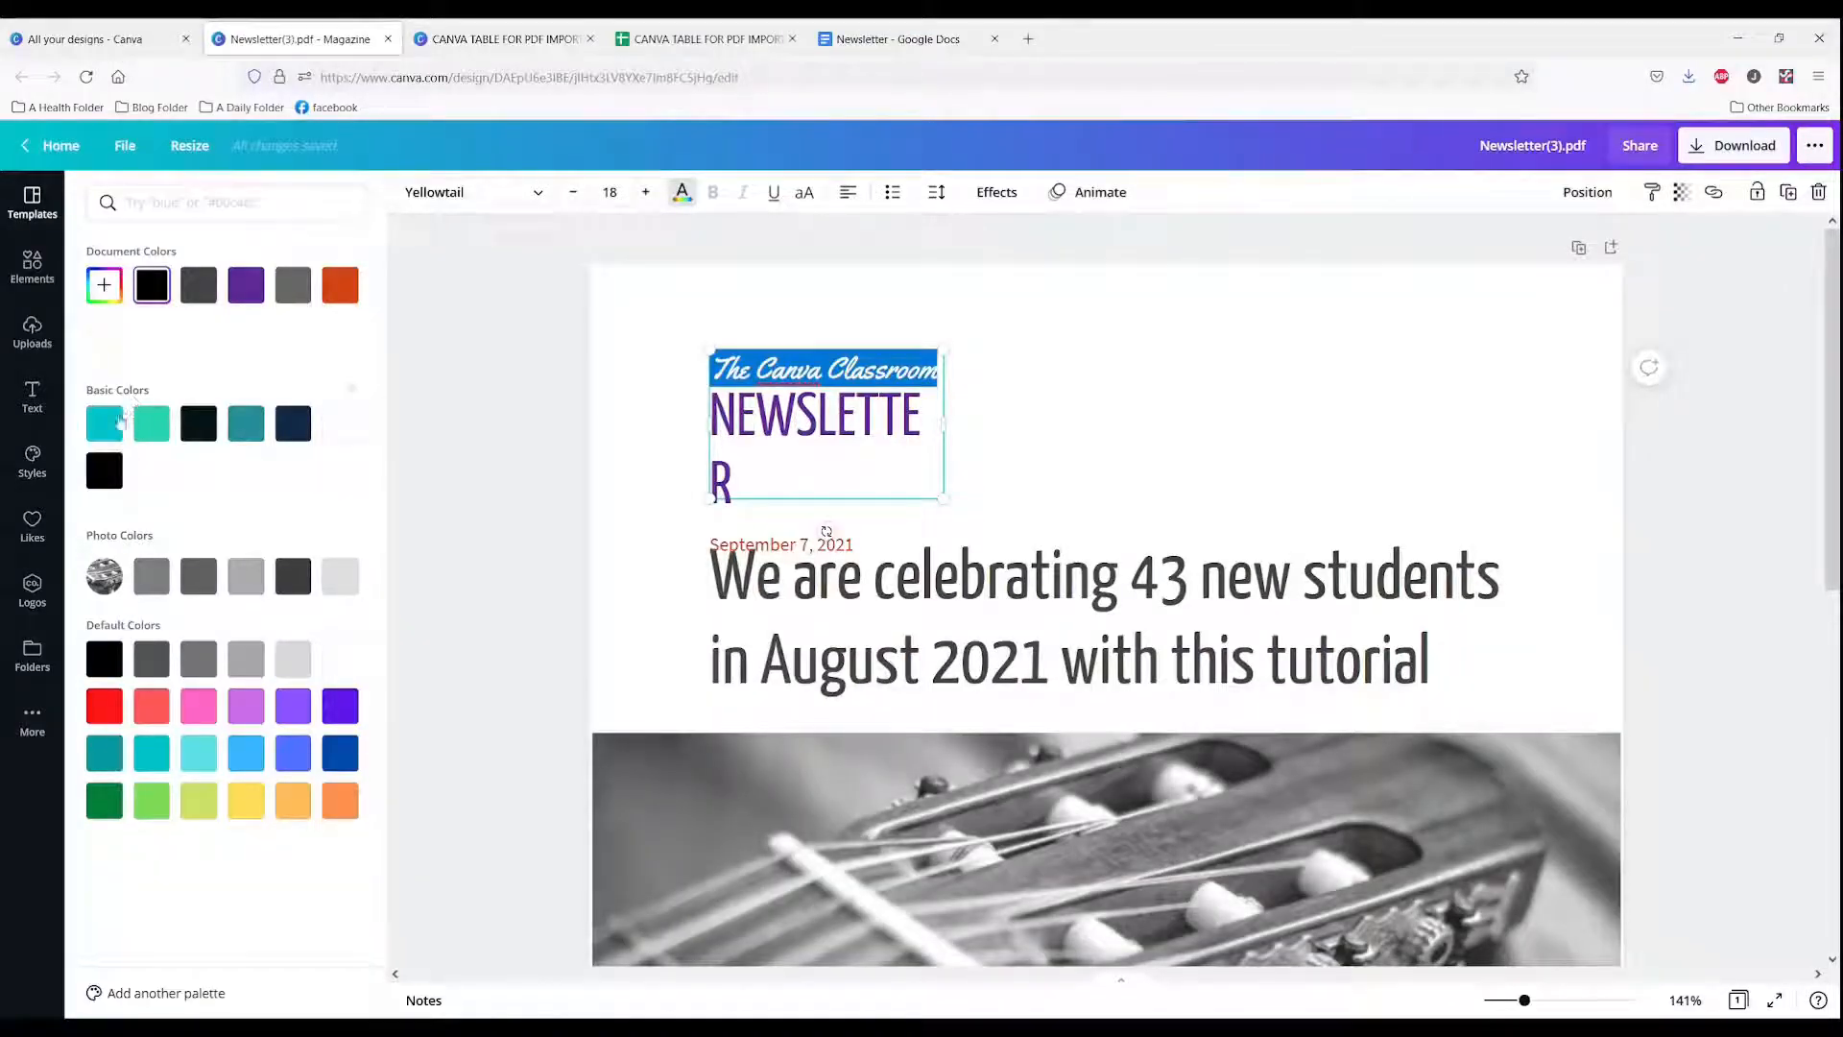
left_click(112, 425)
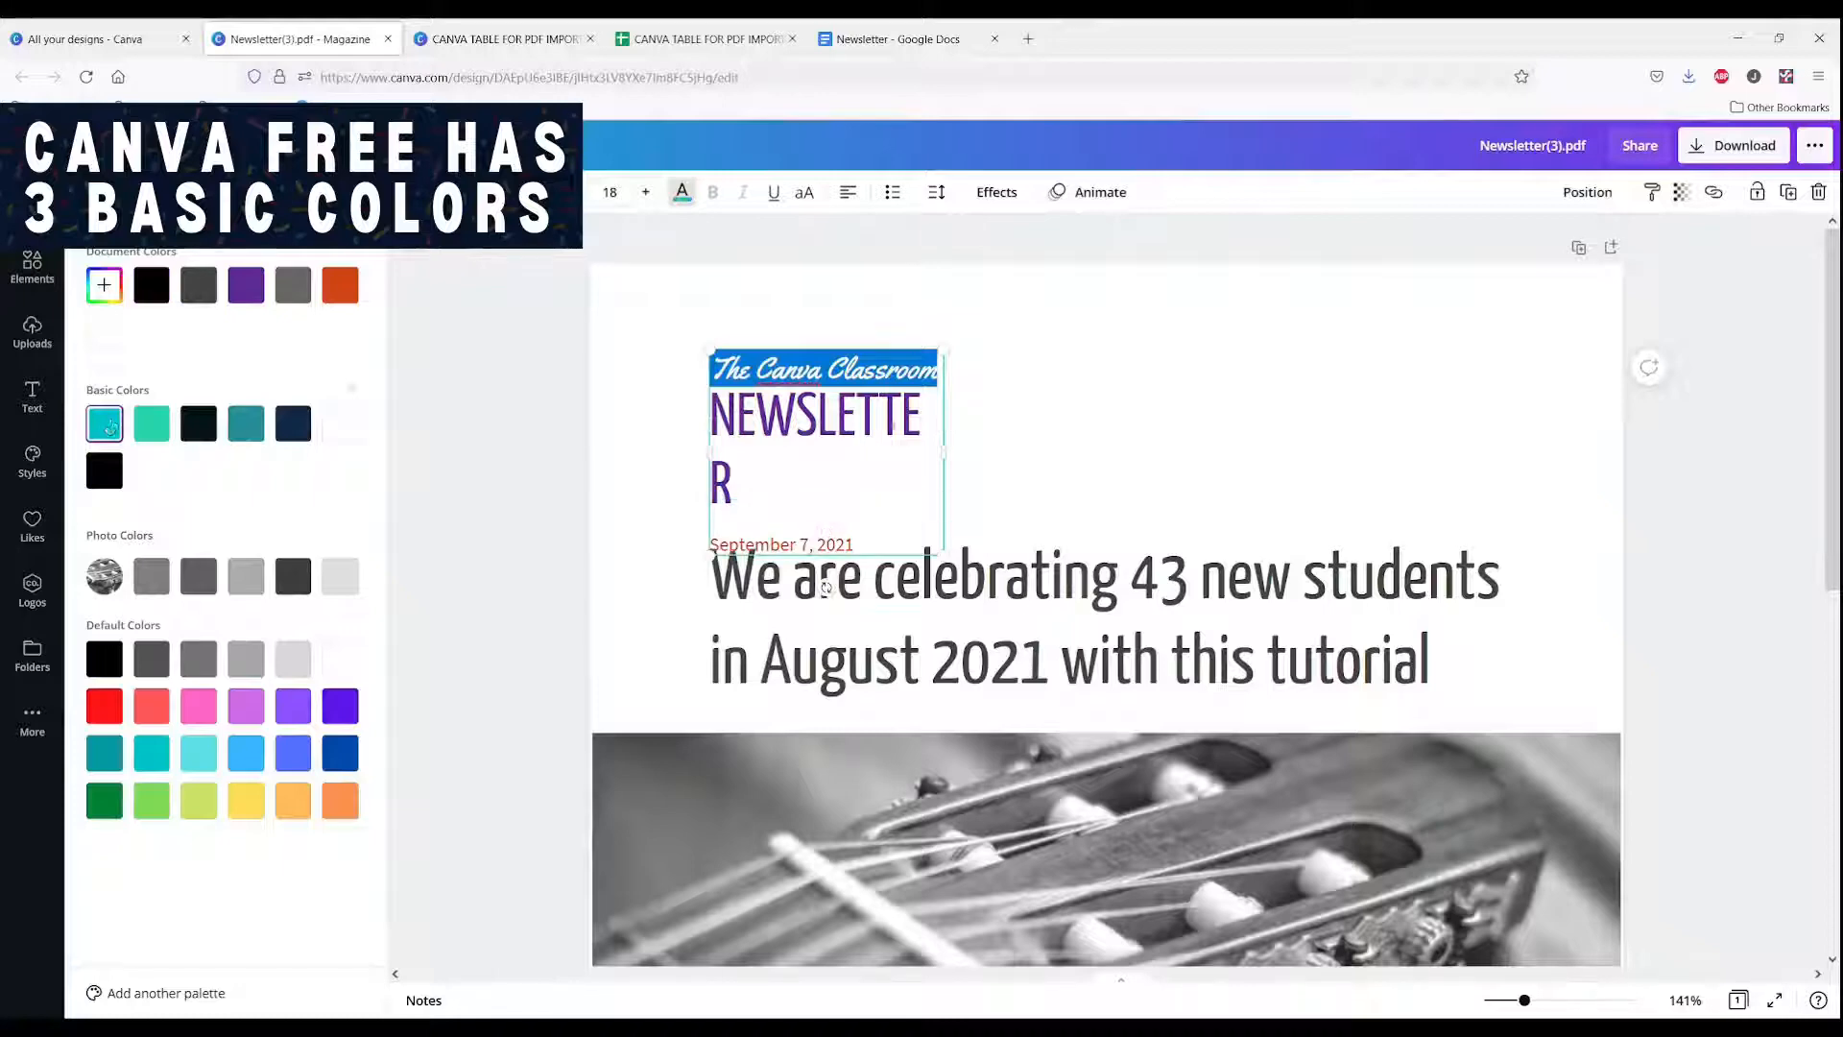
Step: Recolor the NEWSLETTER heading dark navy
left_click(856, 421)
double_click(786, 419)
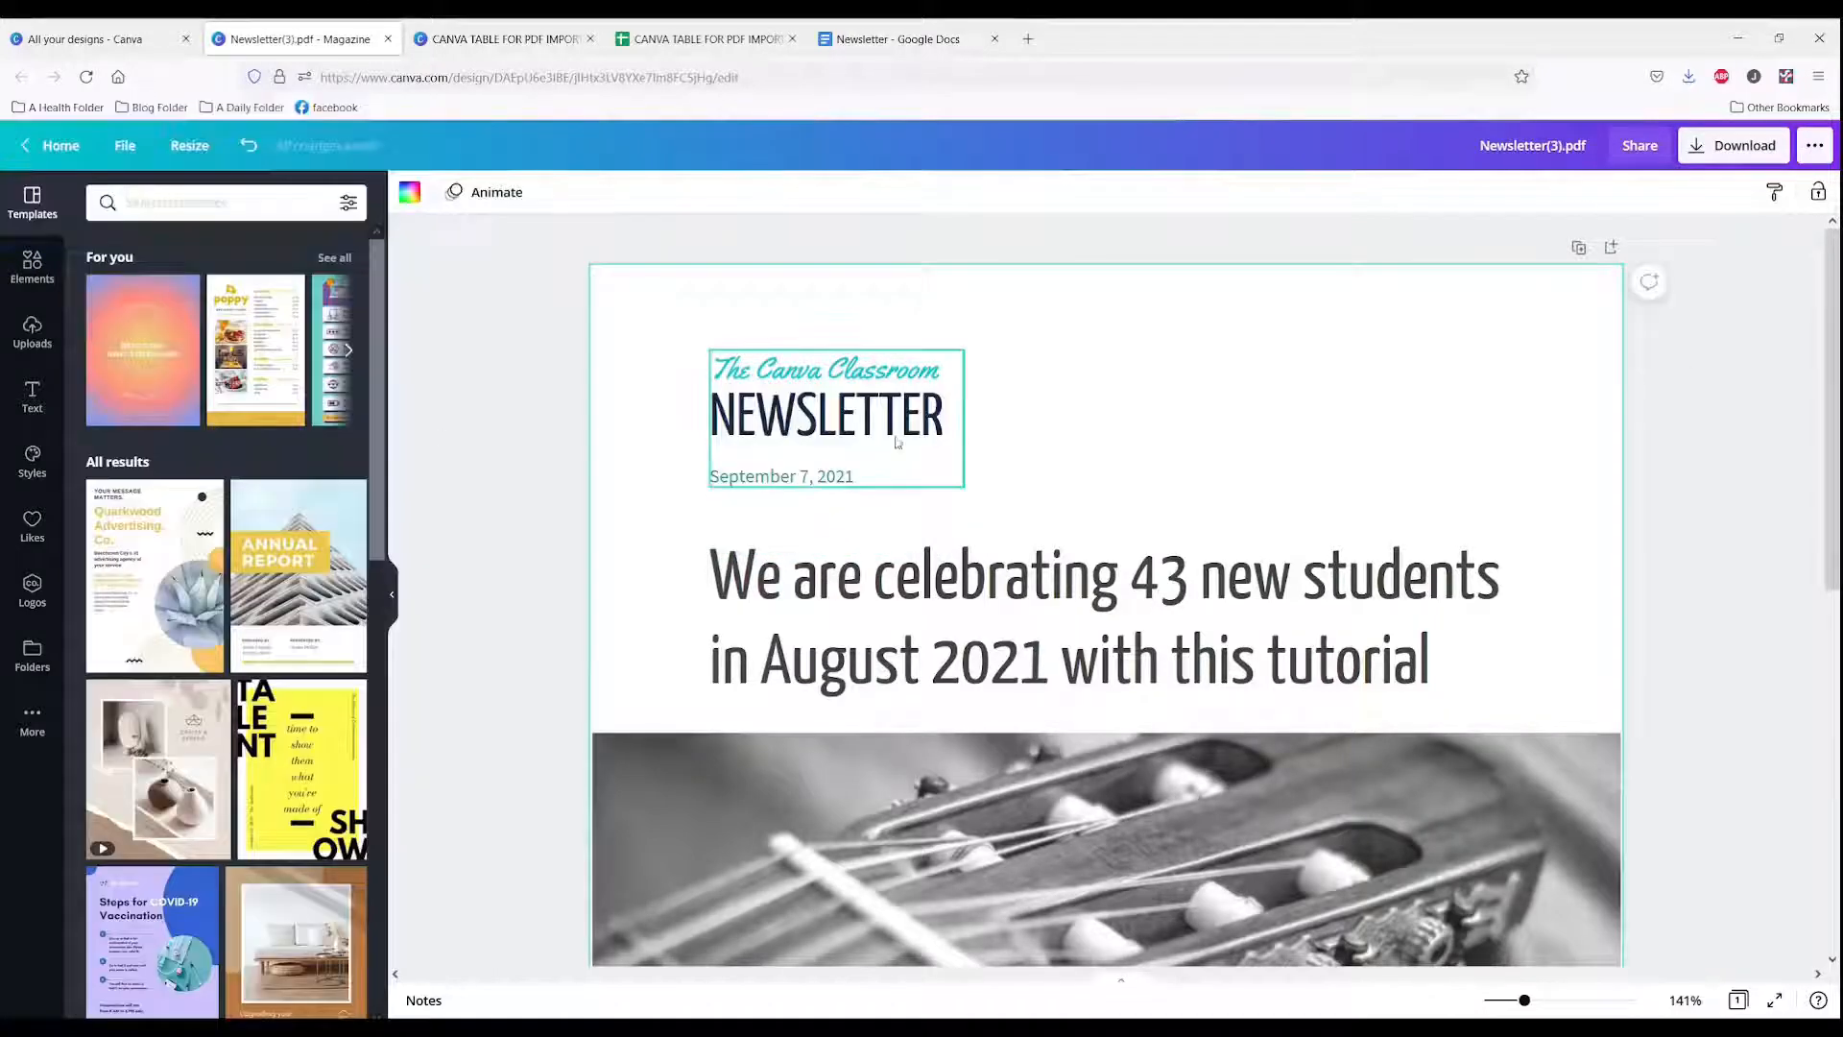
left_click(866, 431)
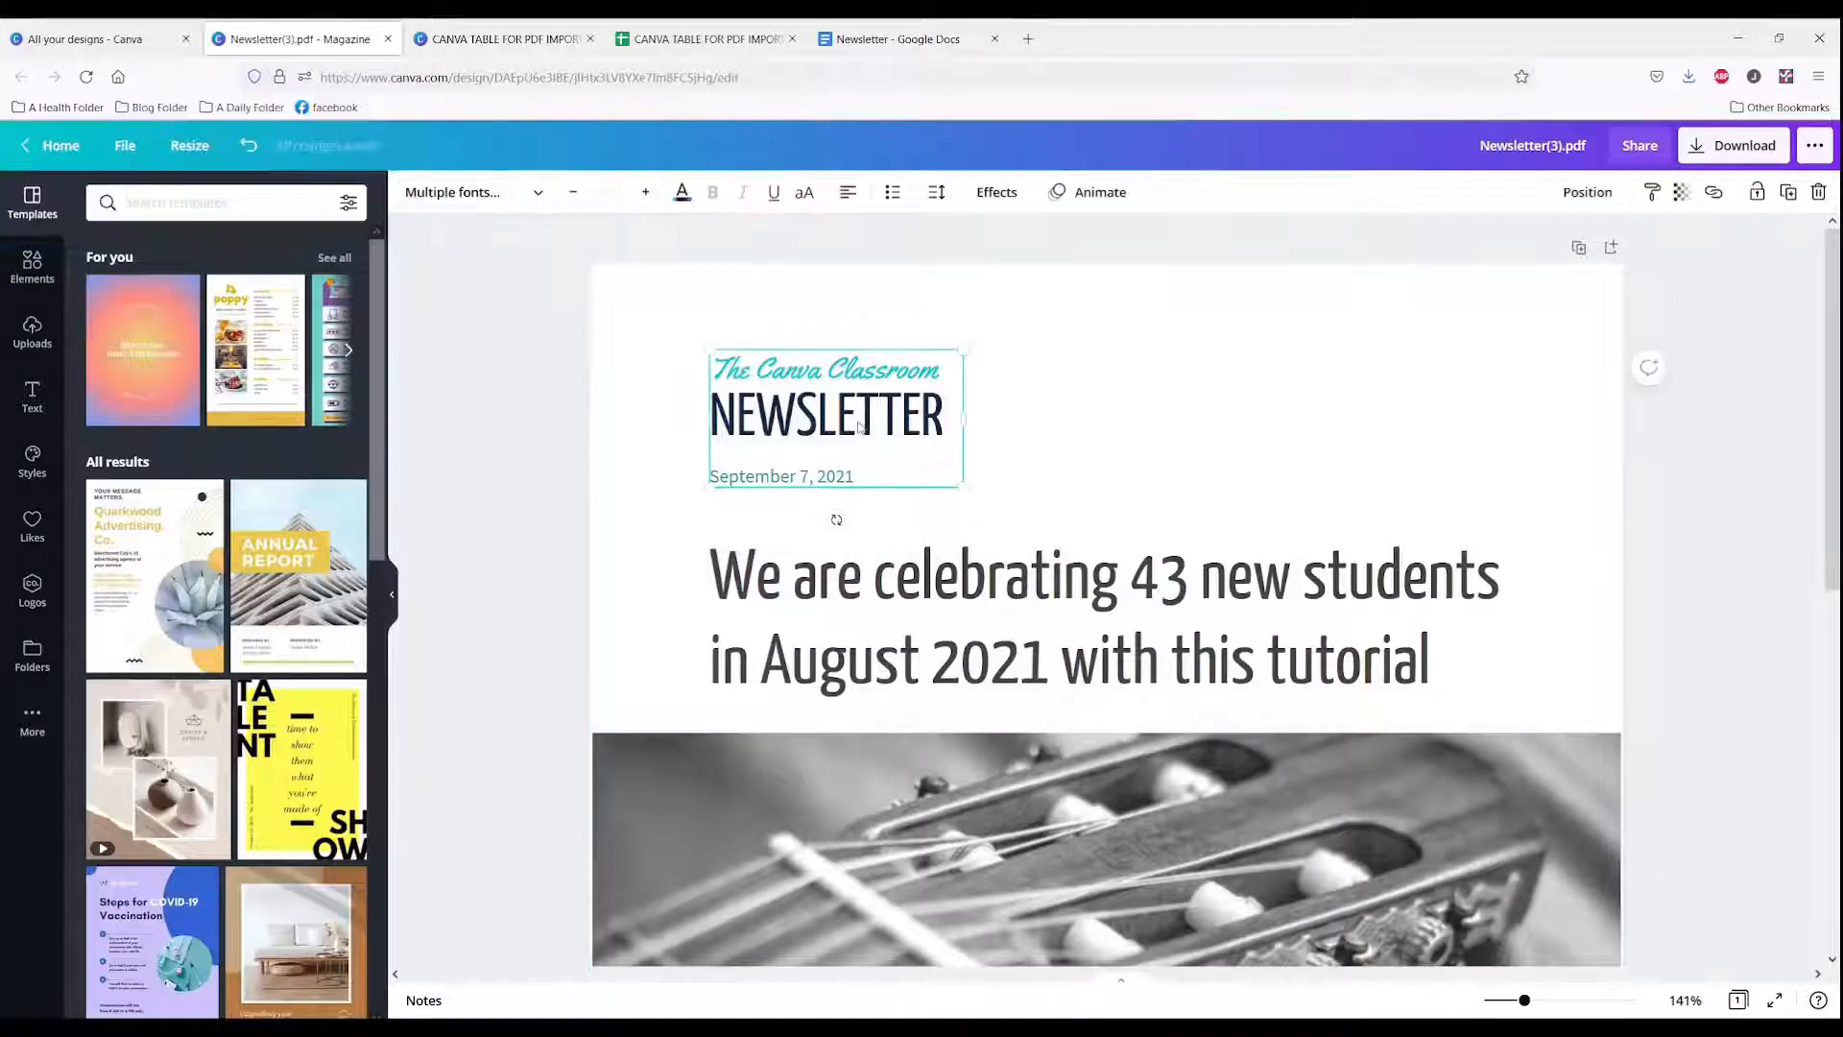
Step: Change the NEWSLETTER heading font to Prompt Black and widen its text box so it fits on one line
left_click(861, 427)
left_click(848, 419)
double_click(831, 431)
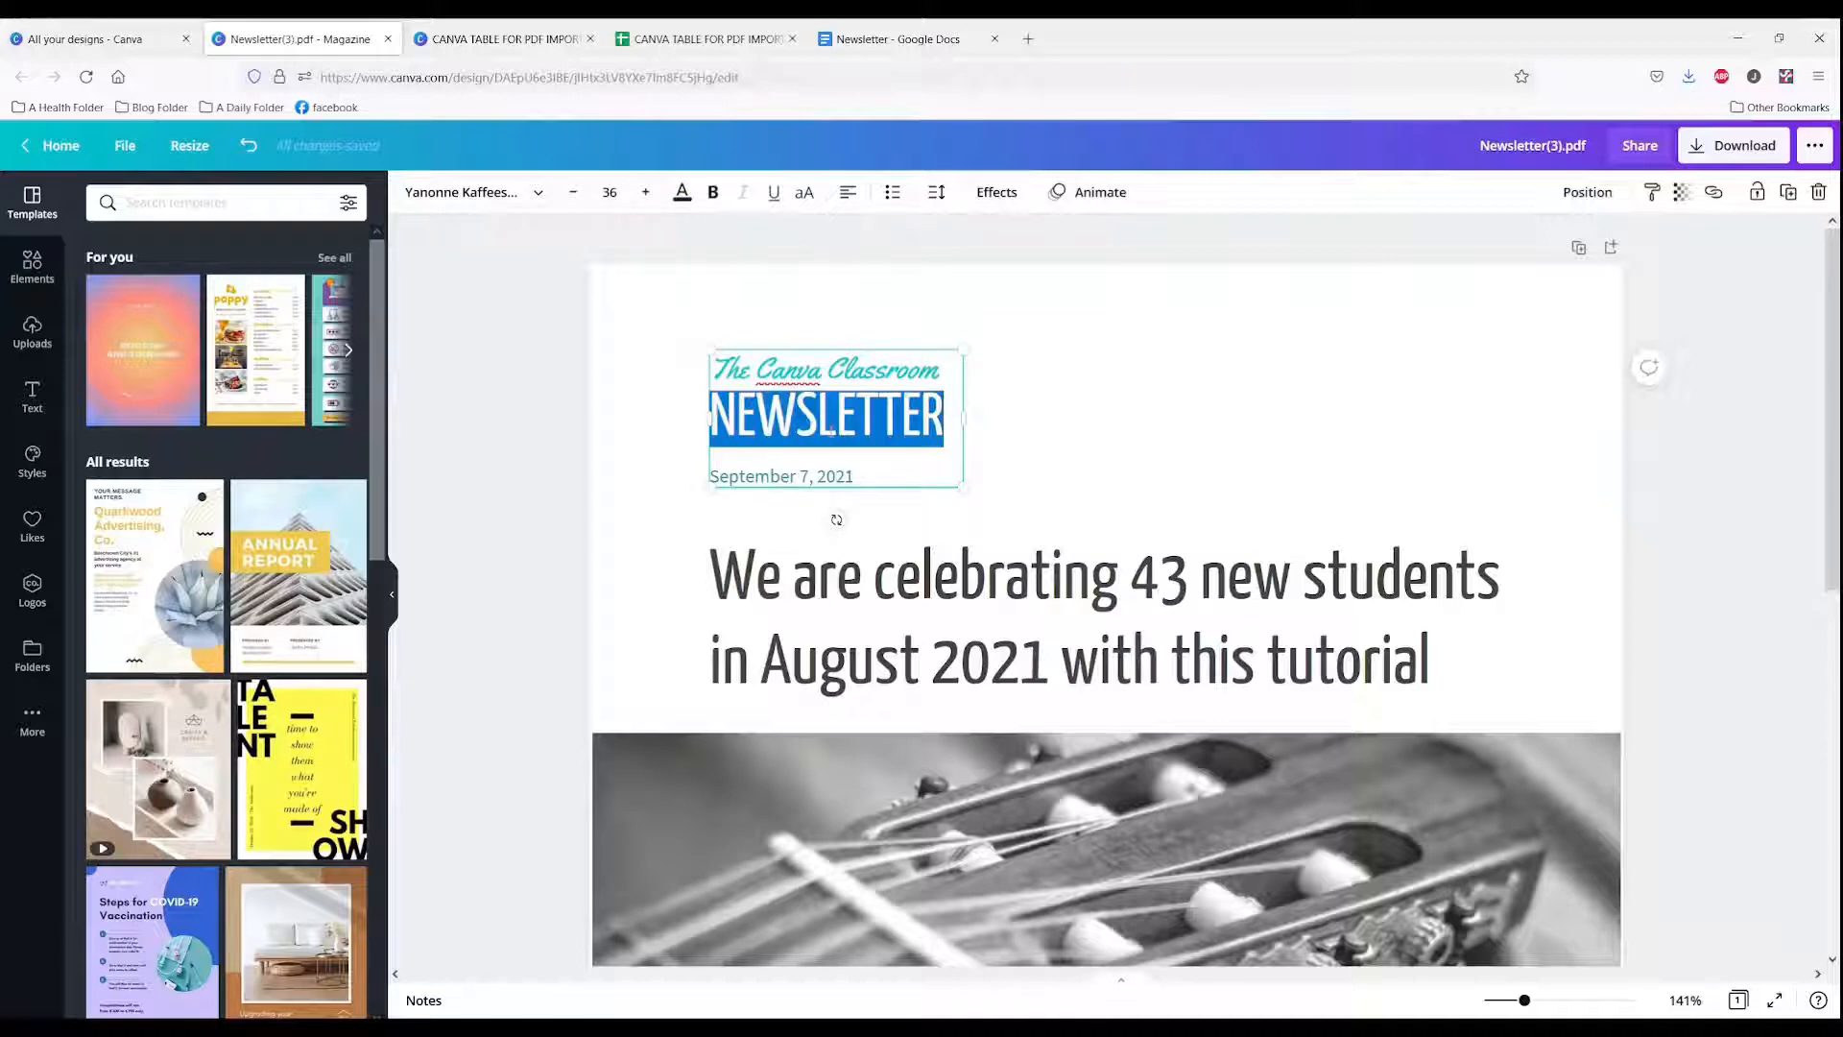
left_click(531, 193)
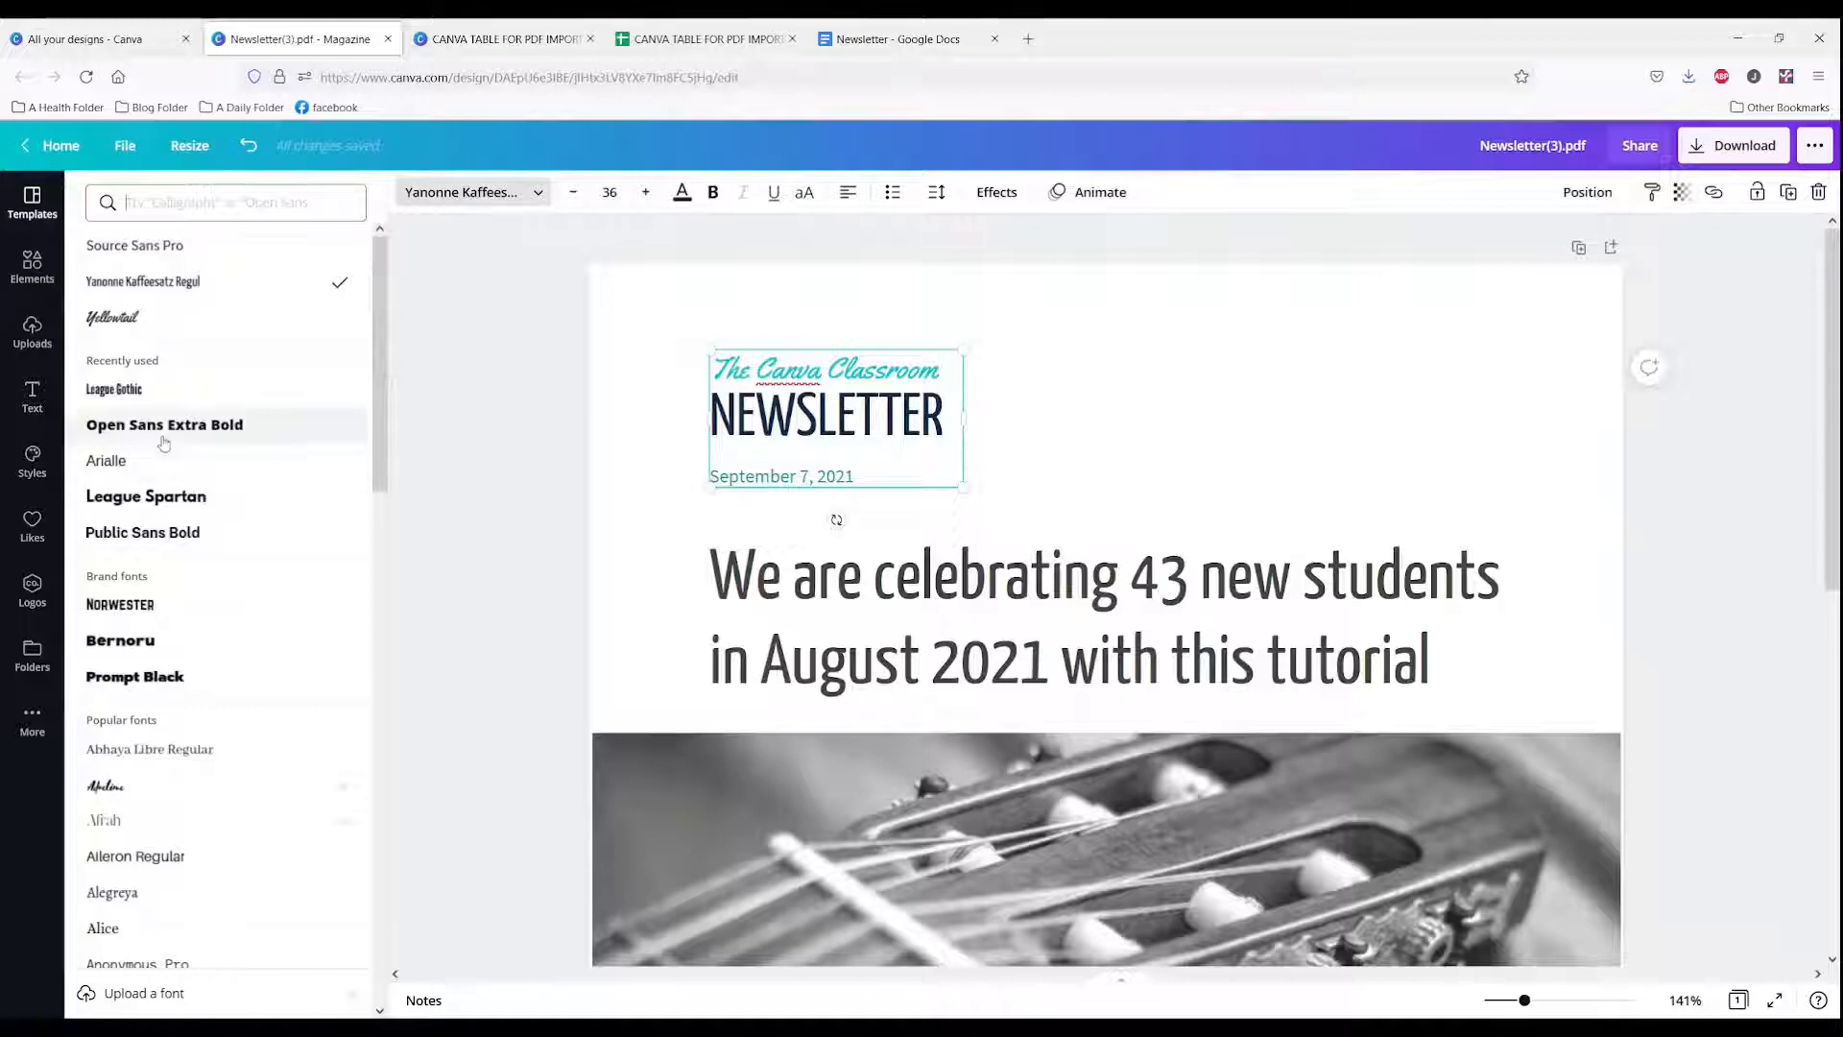
left_click(128, 678)
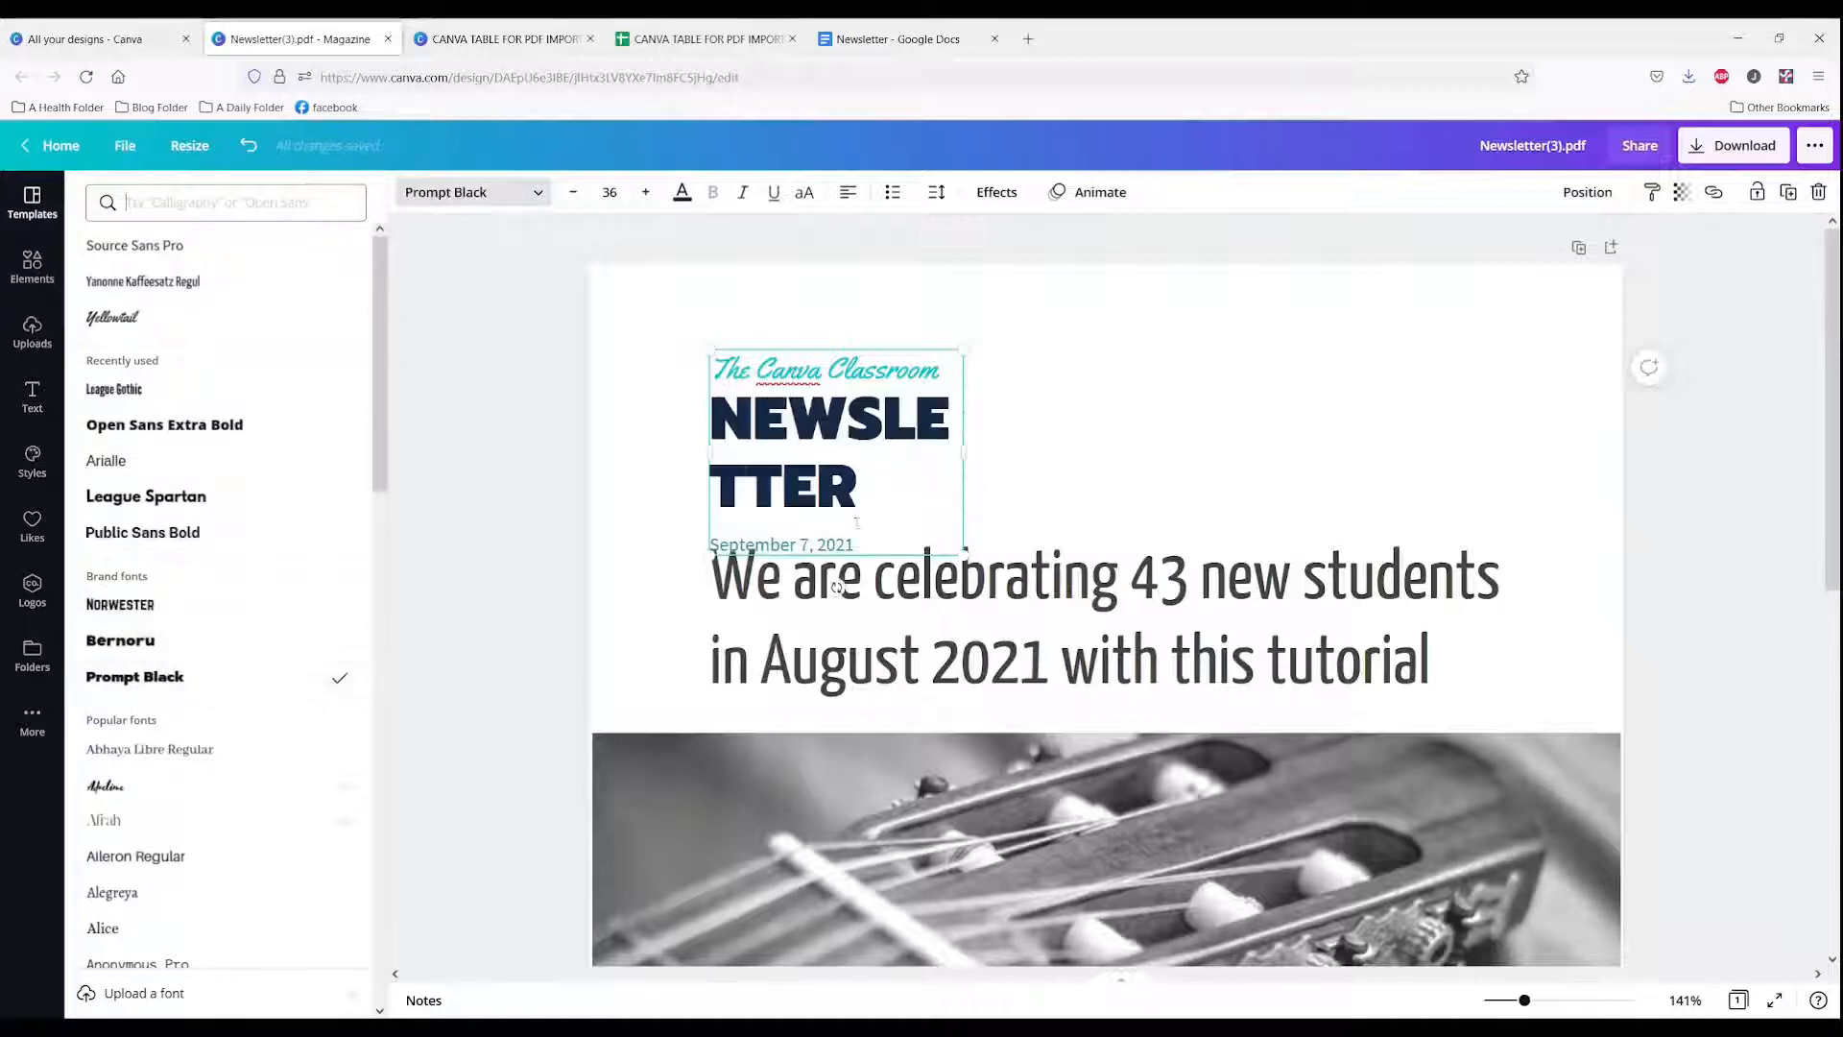
left_click_drag(978, 456, 1163, 454)
Step: Set the 'The Canva Classroom' line's font to Norwester
triple_click(790, 365)
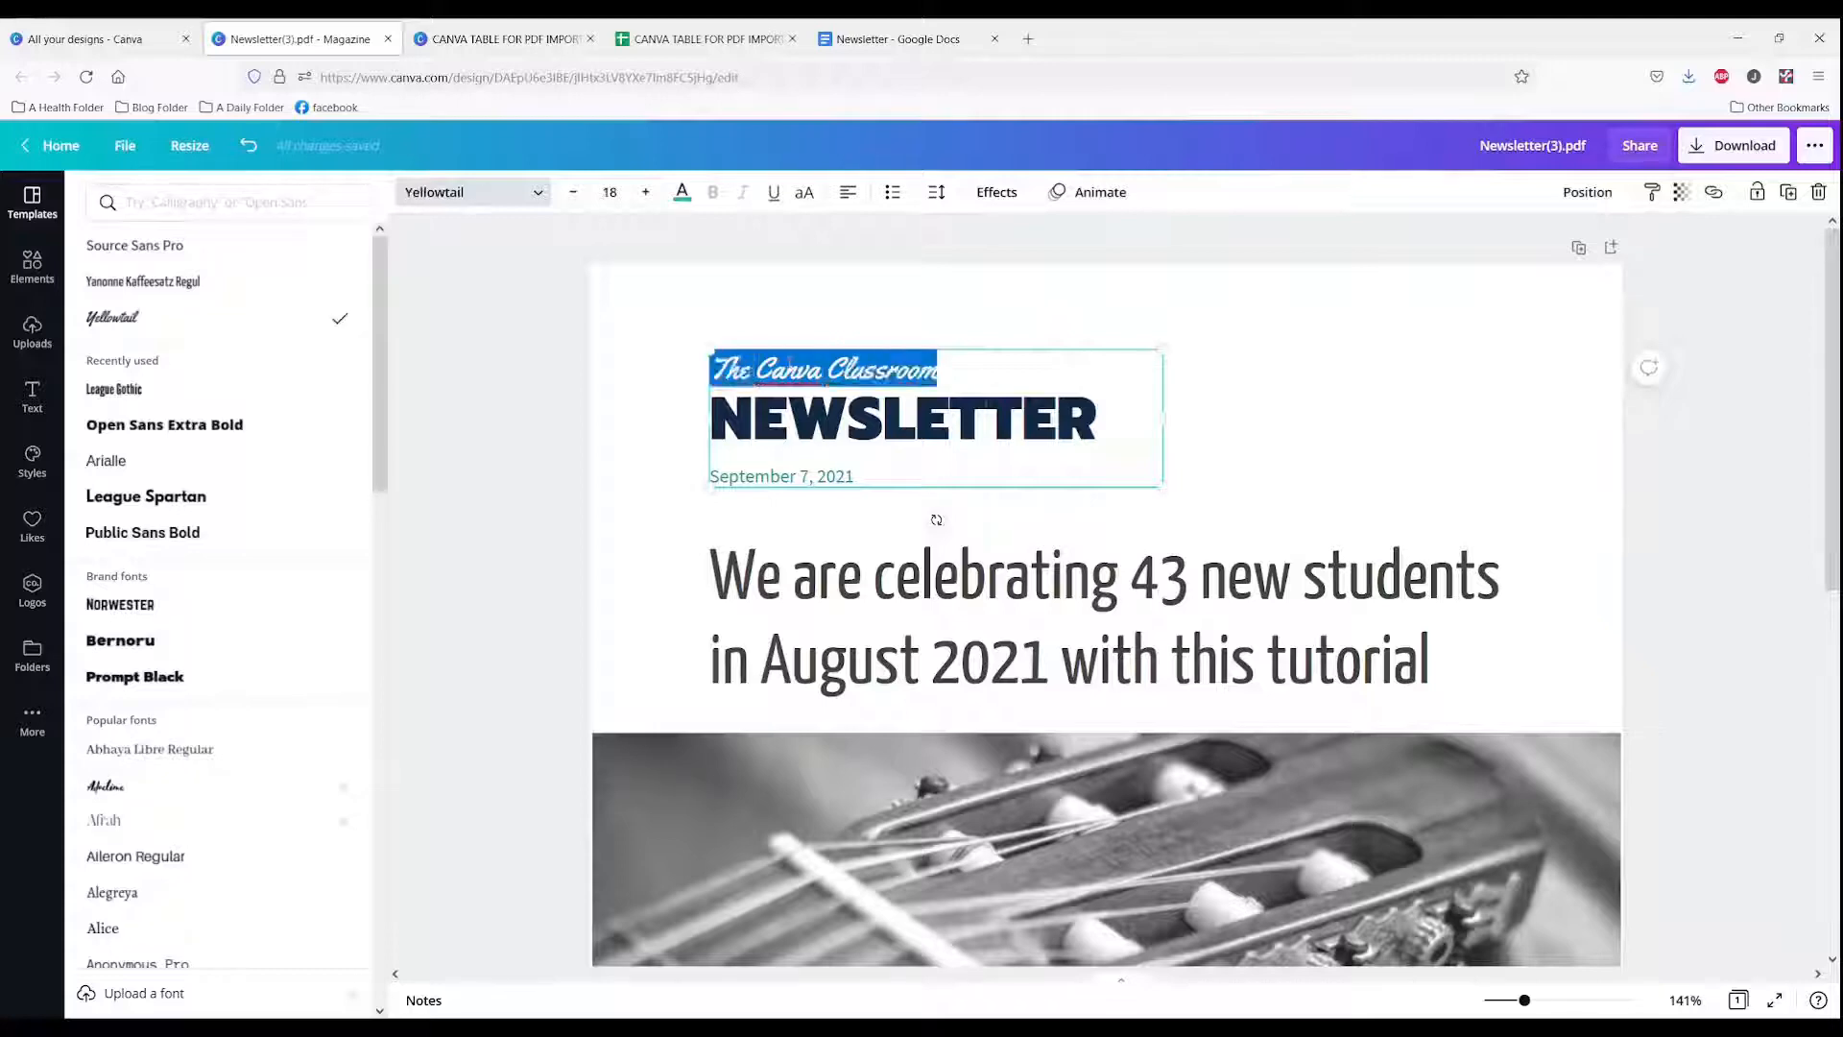
left_click(113, 606)
left_click(842, 475)
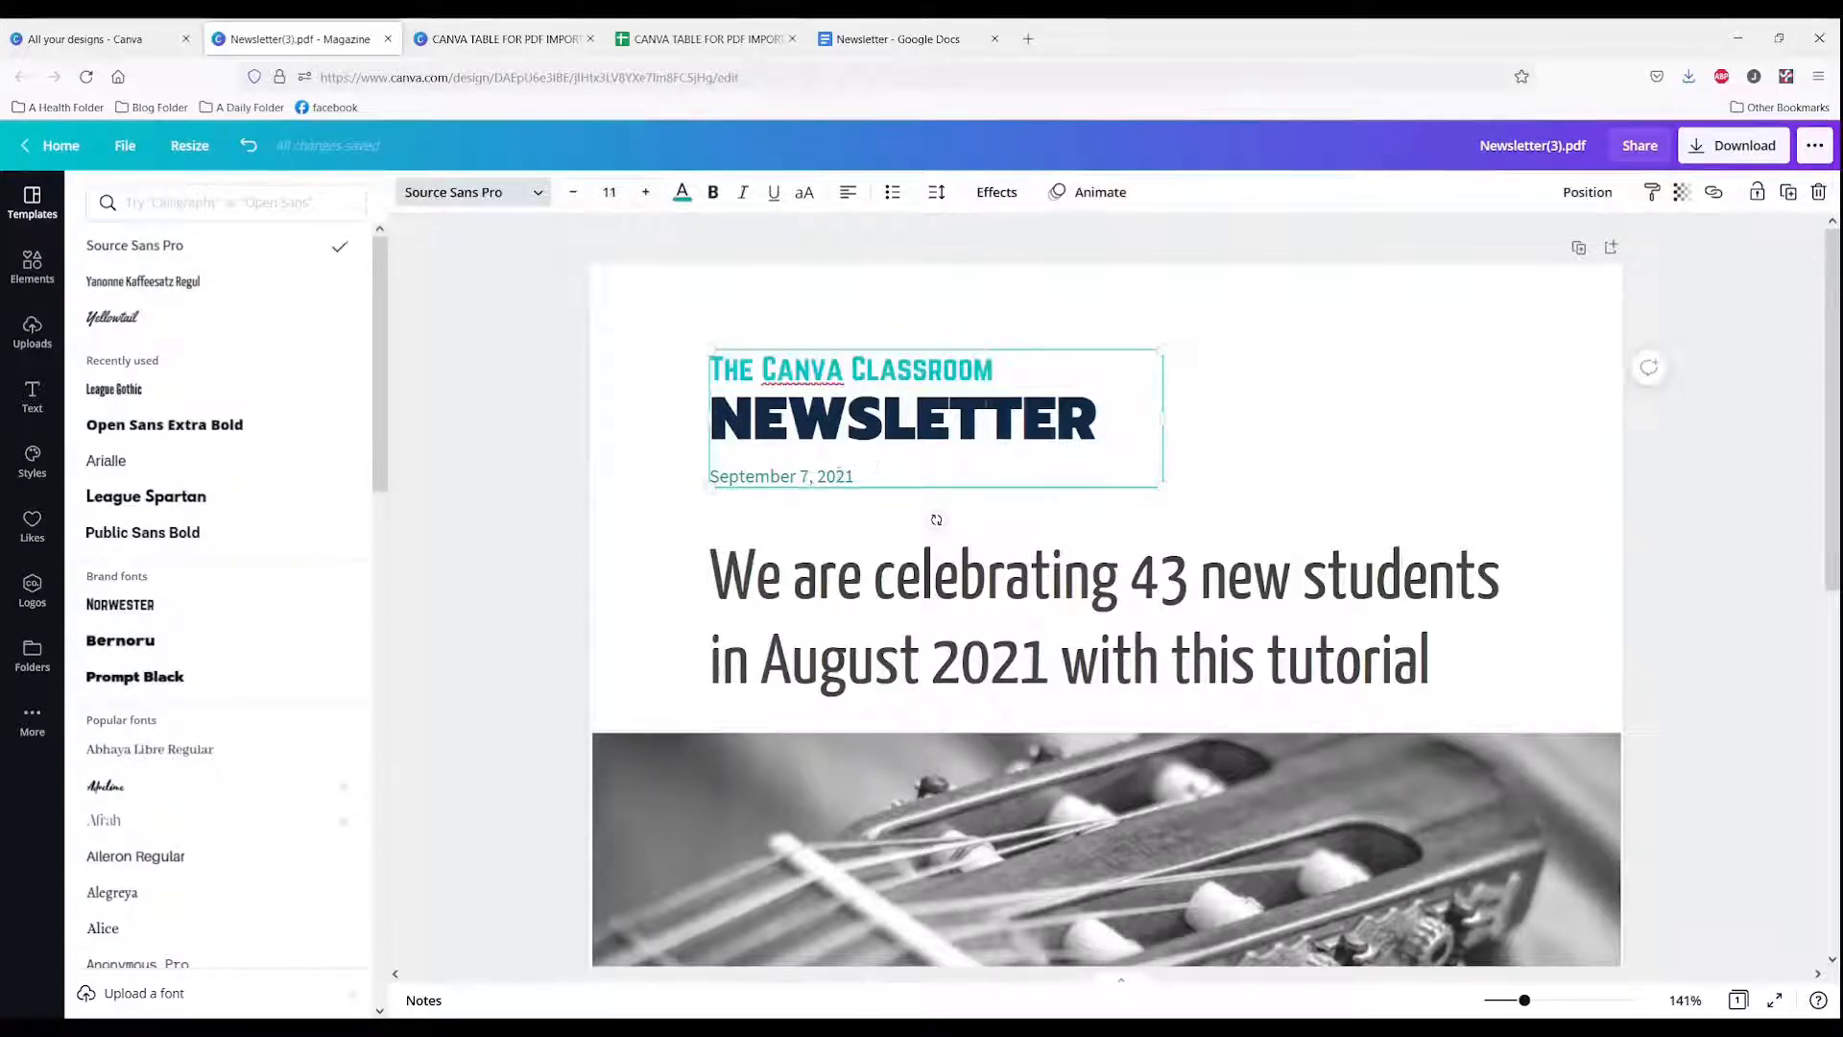
key("ctrl+z")
Step: Detach the guitar photo from its image frame and delete it
left_click(1131, 569)
scroll(634, 626, "down", 5)
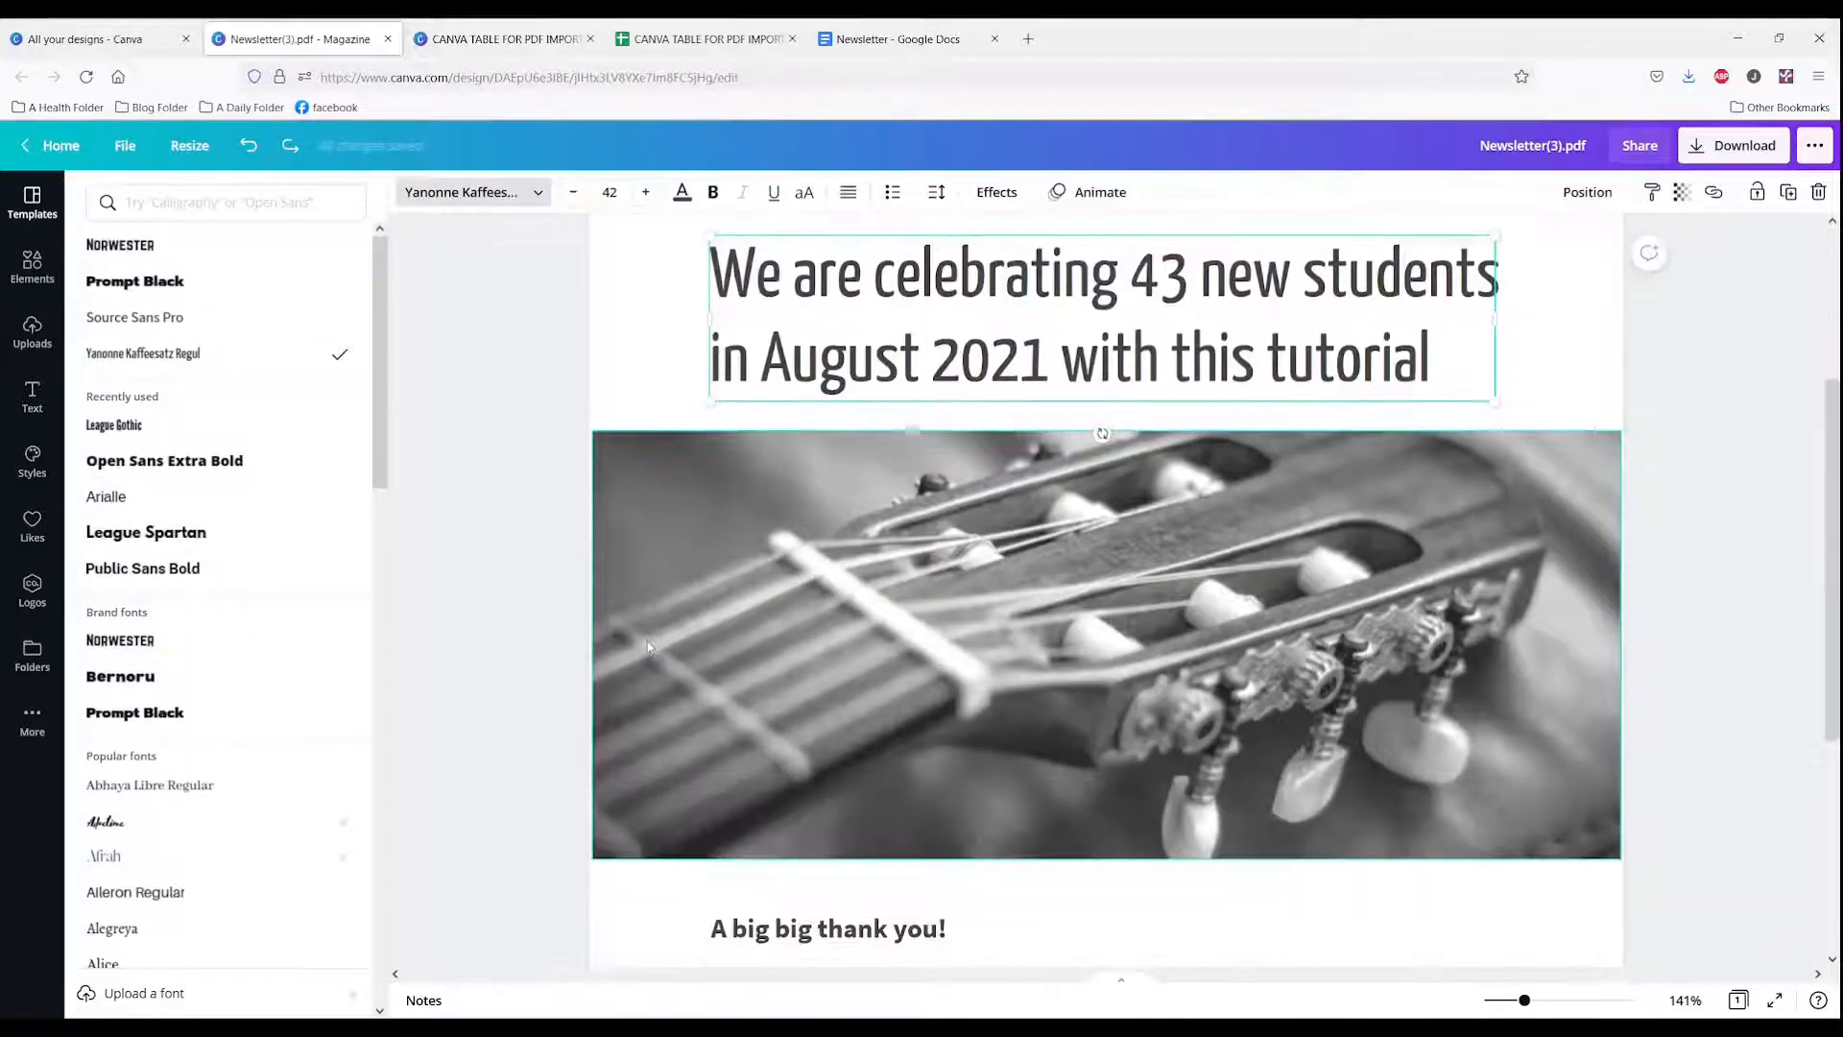
scroll(649, 648, "down", 1)
scroll(649, 647, "down", 1)
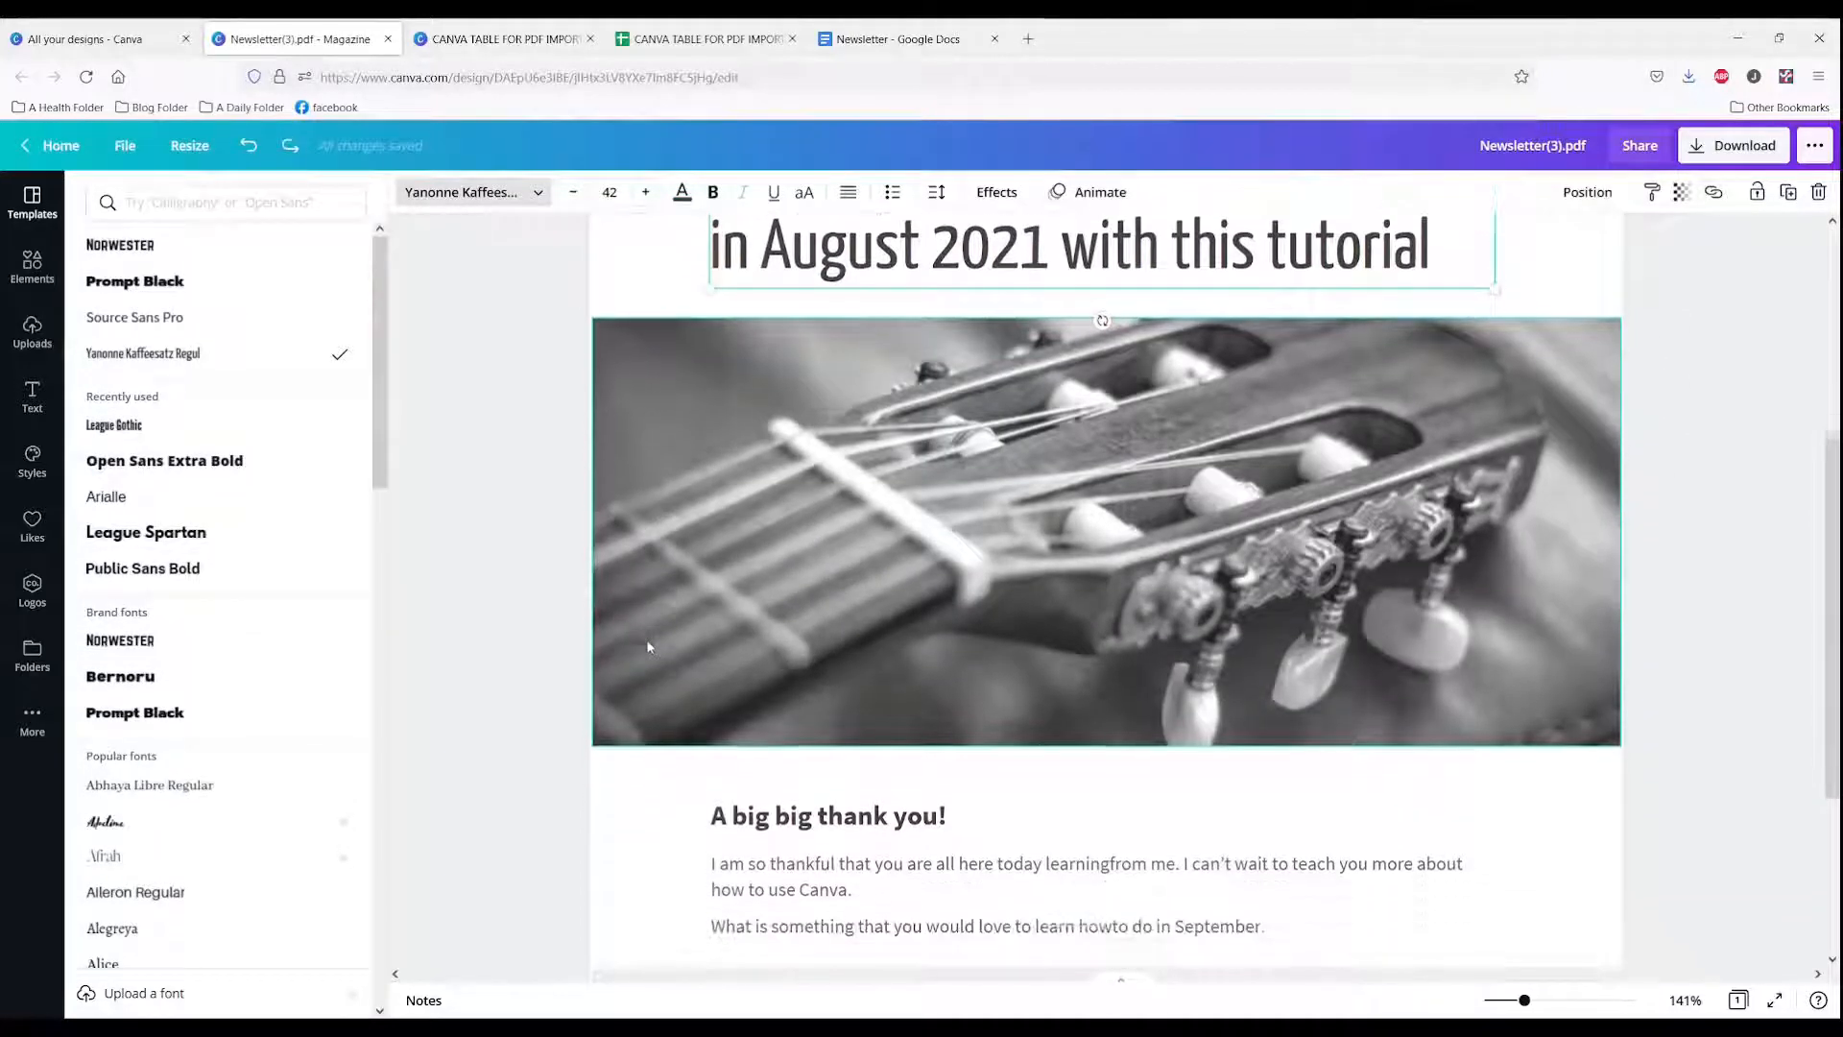
left_click(890, 521)
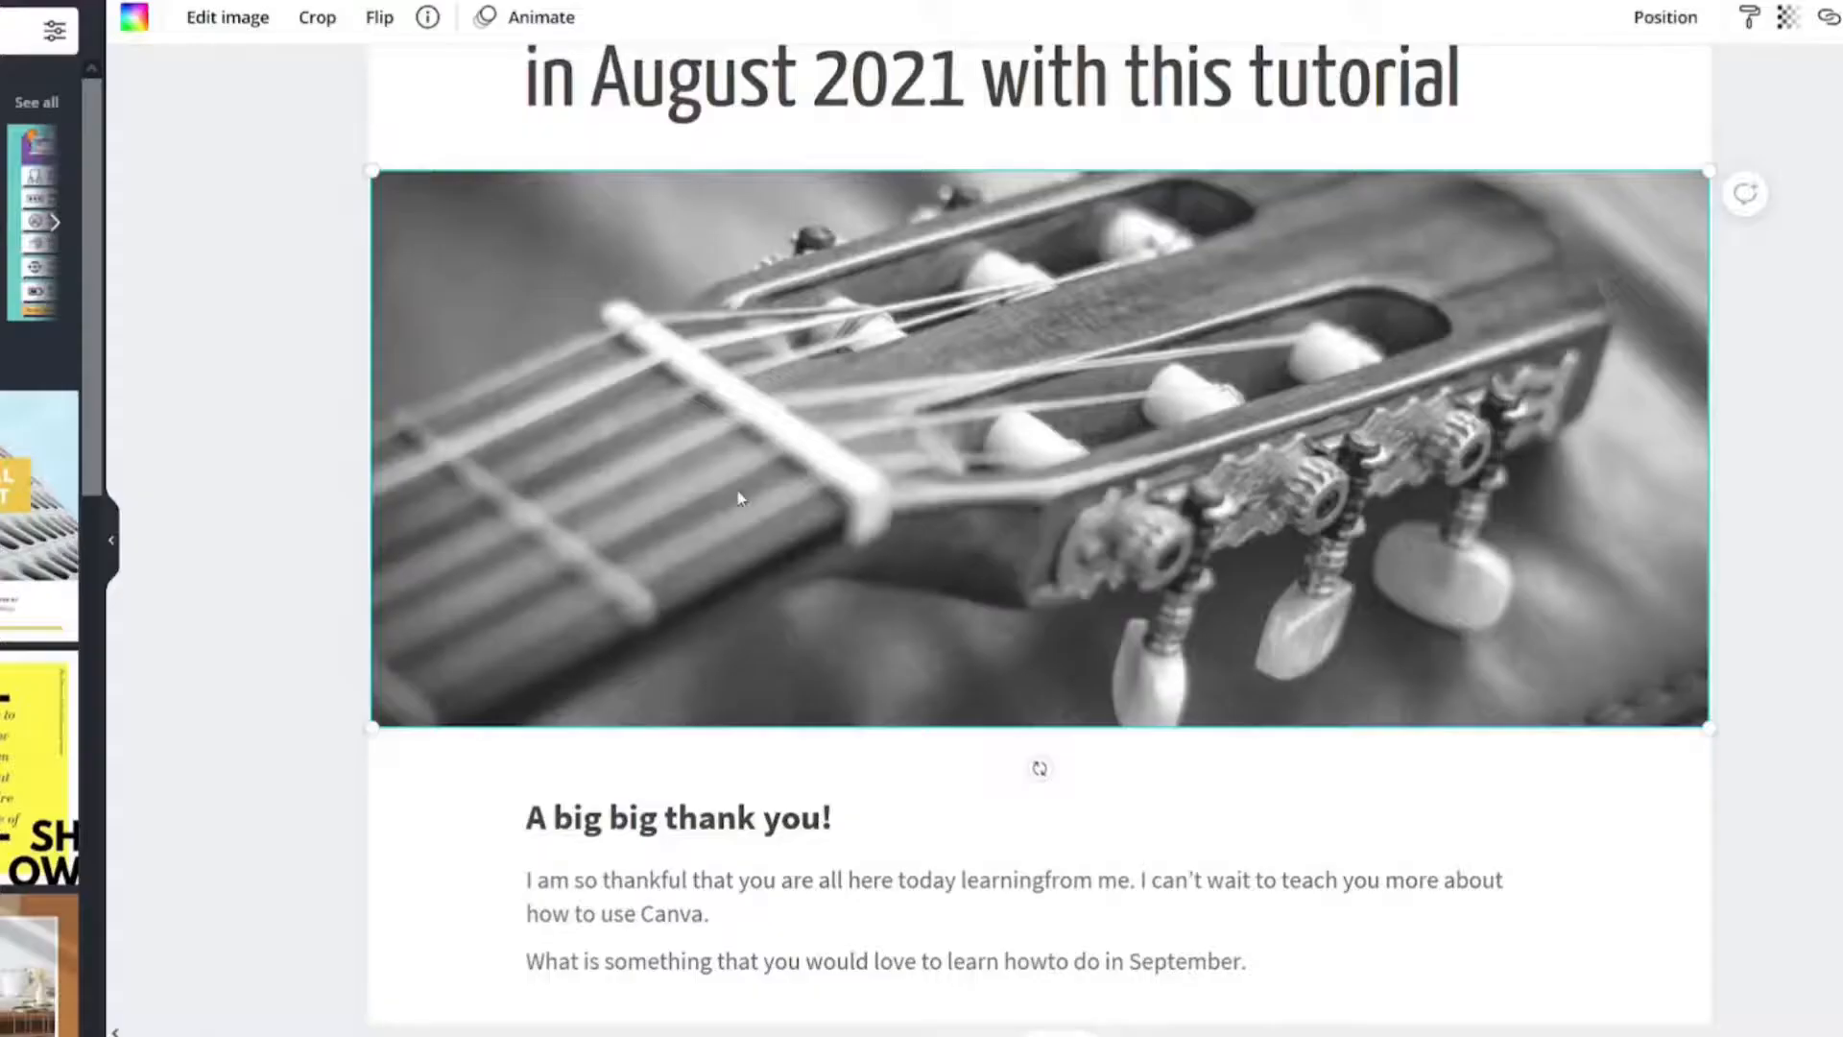
right_click(741, 497)
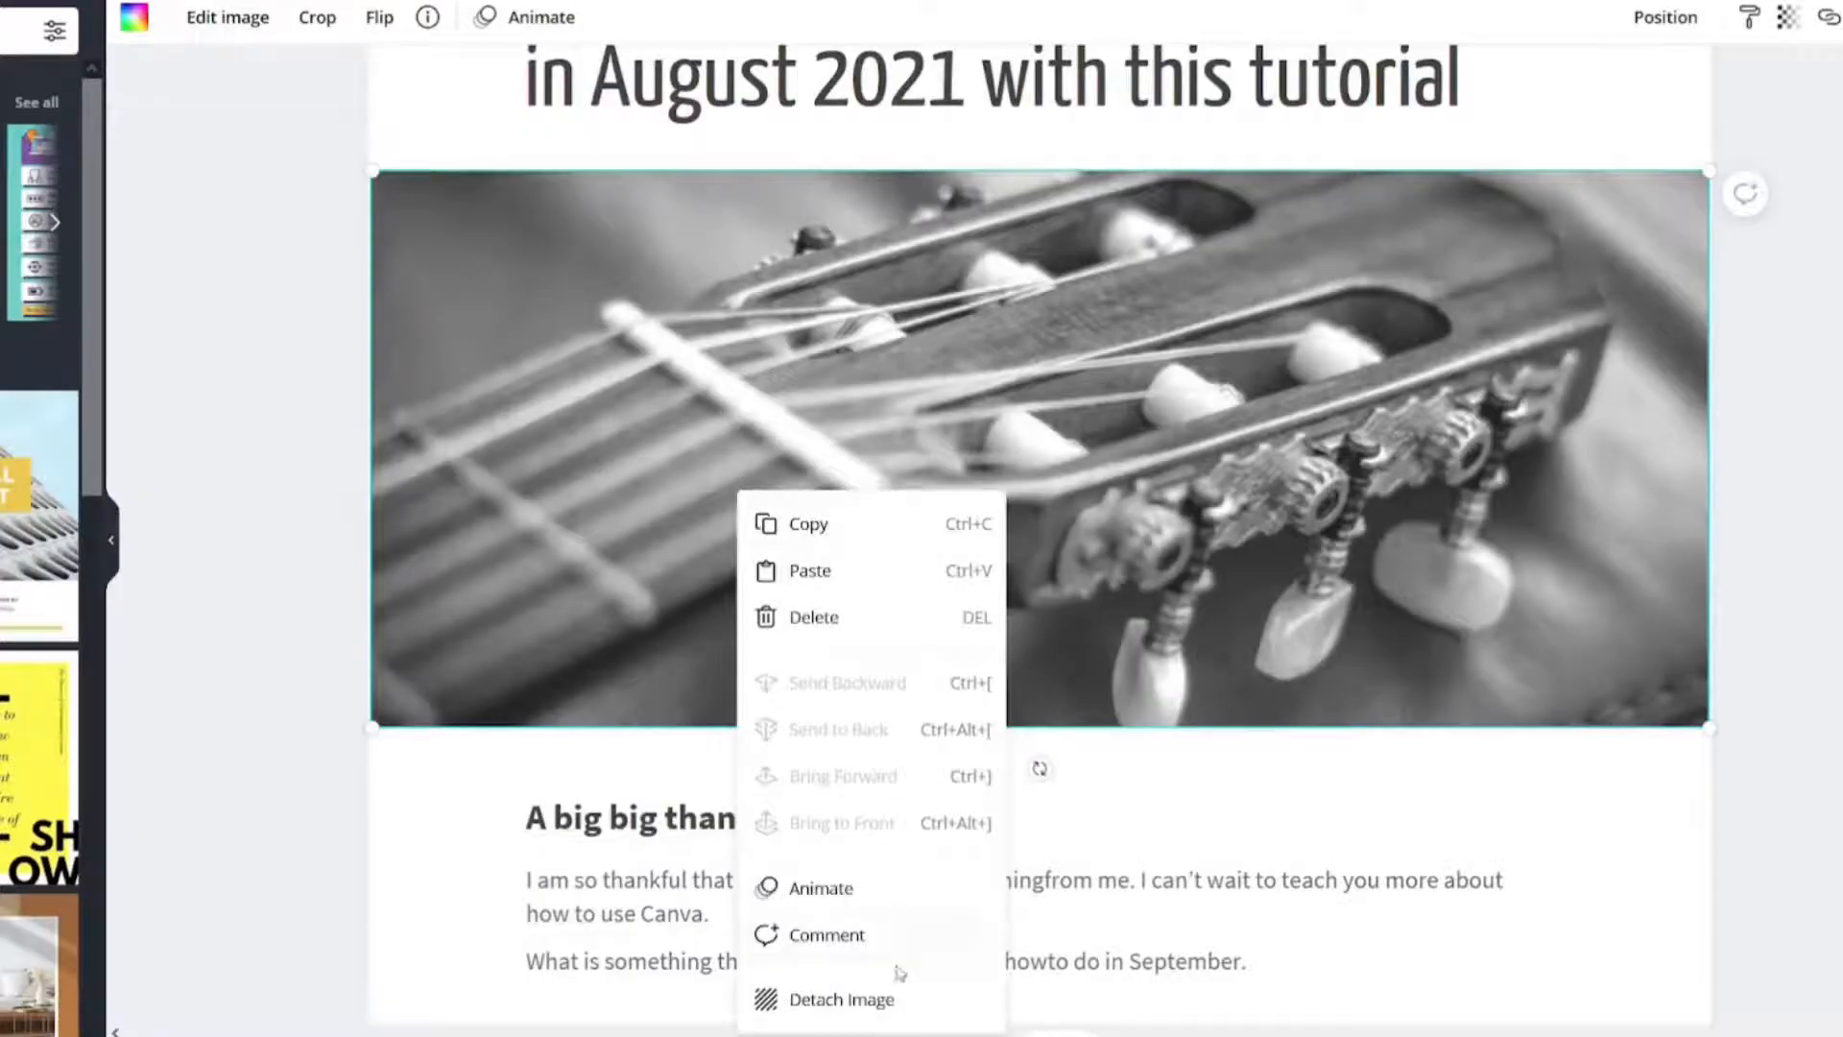
left_click(859, 1000)
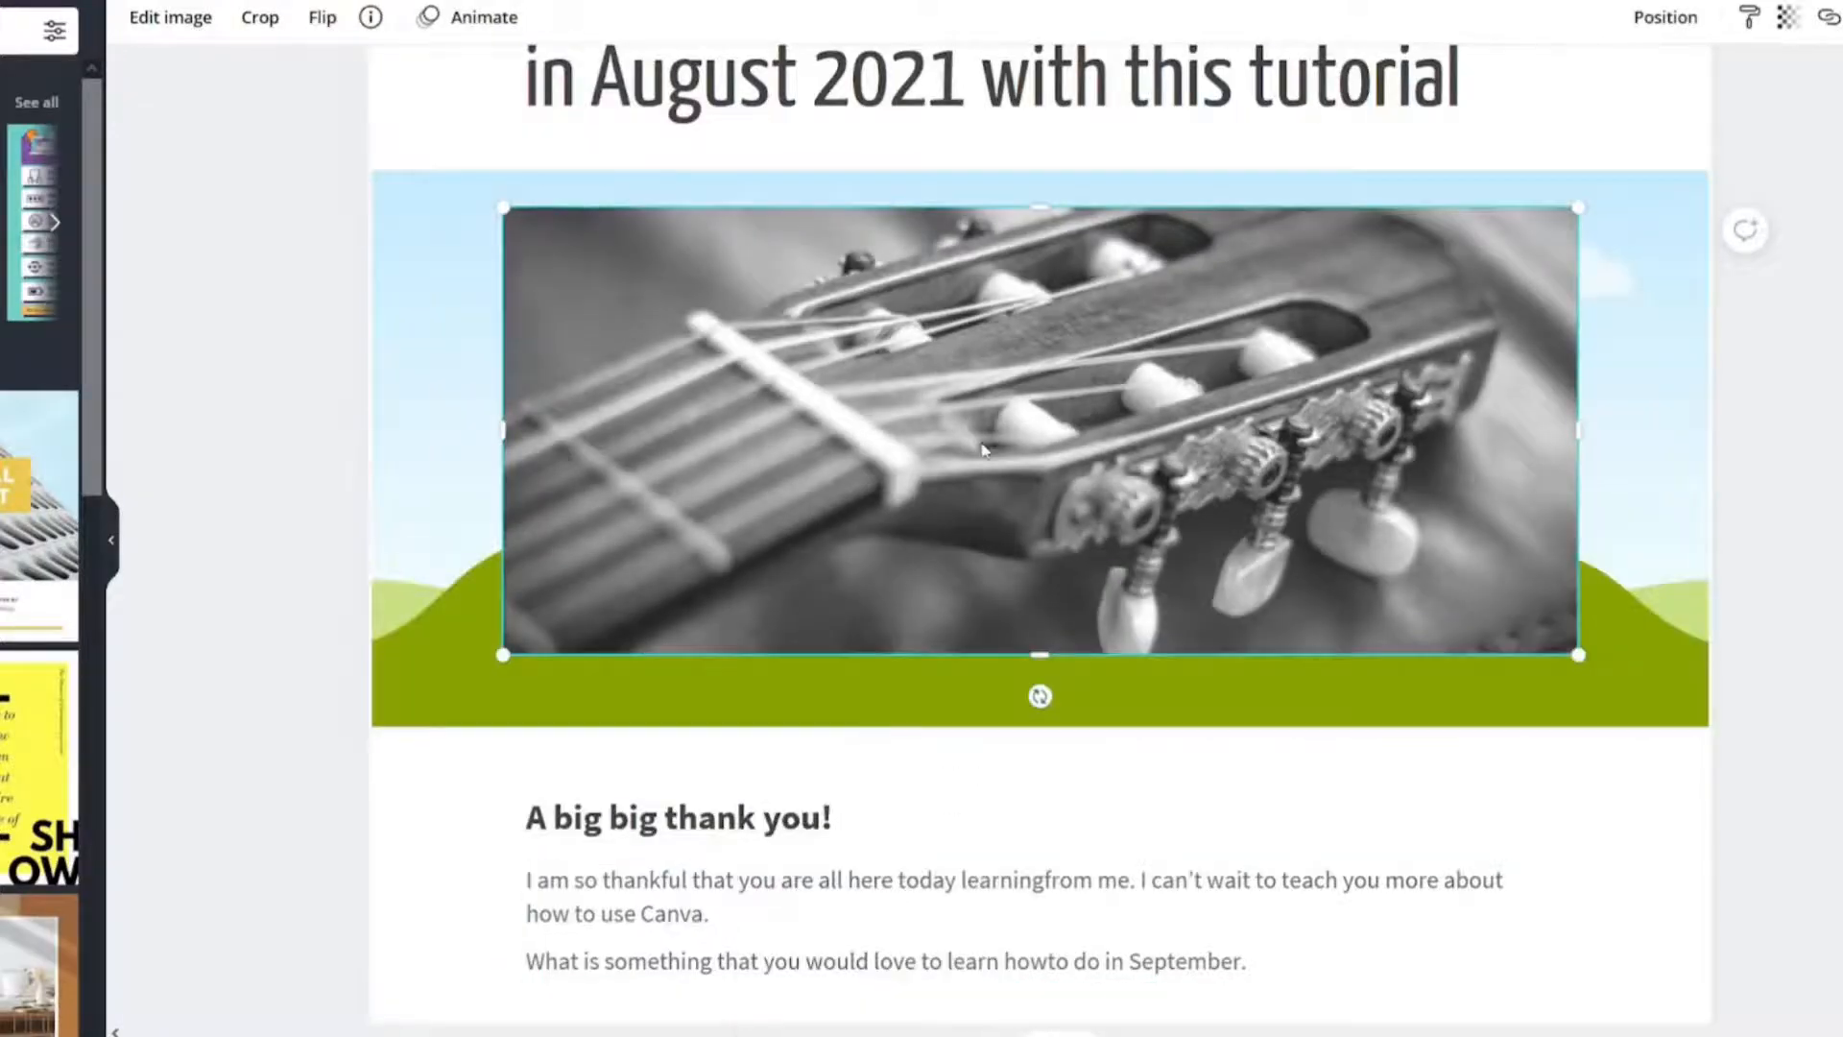
key("Delete")
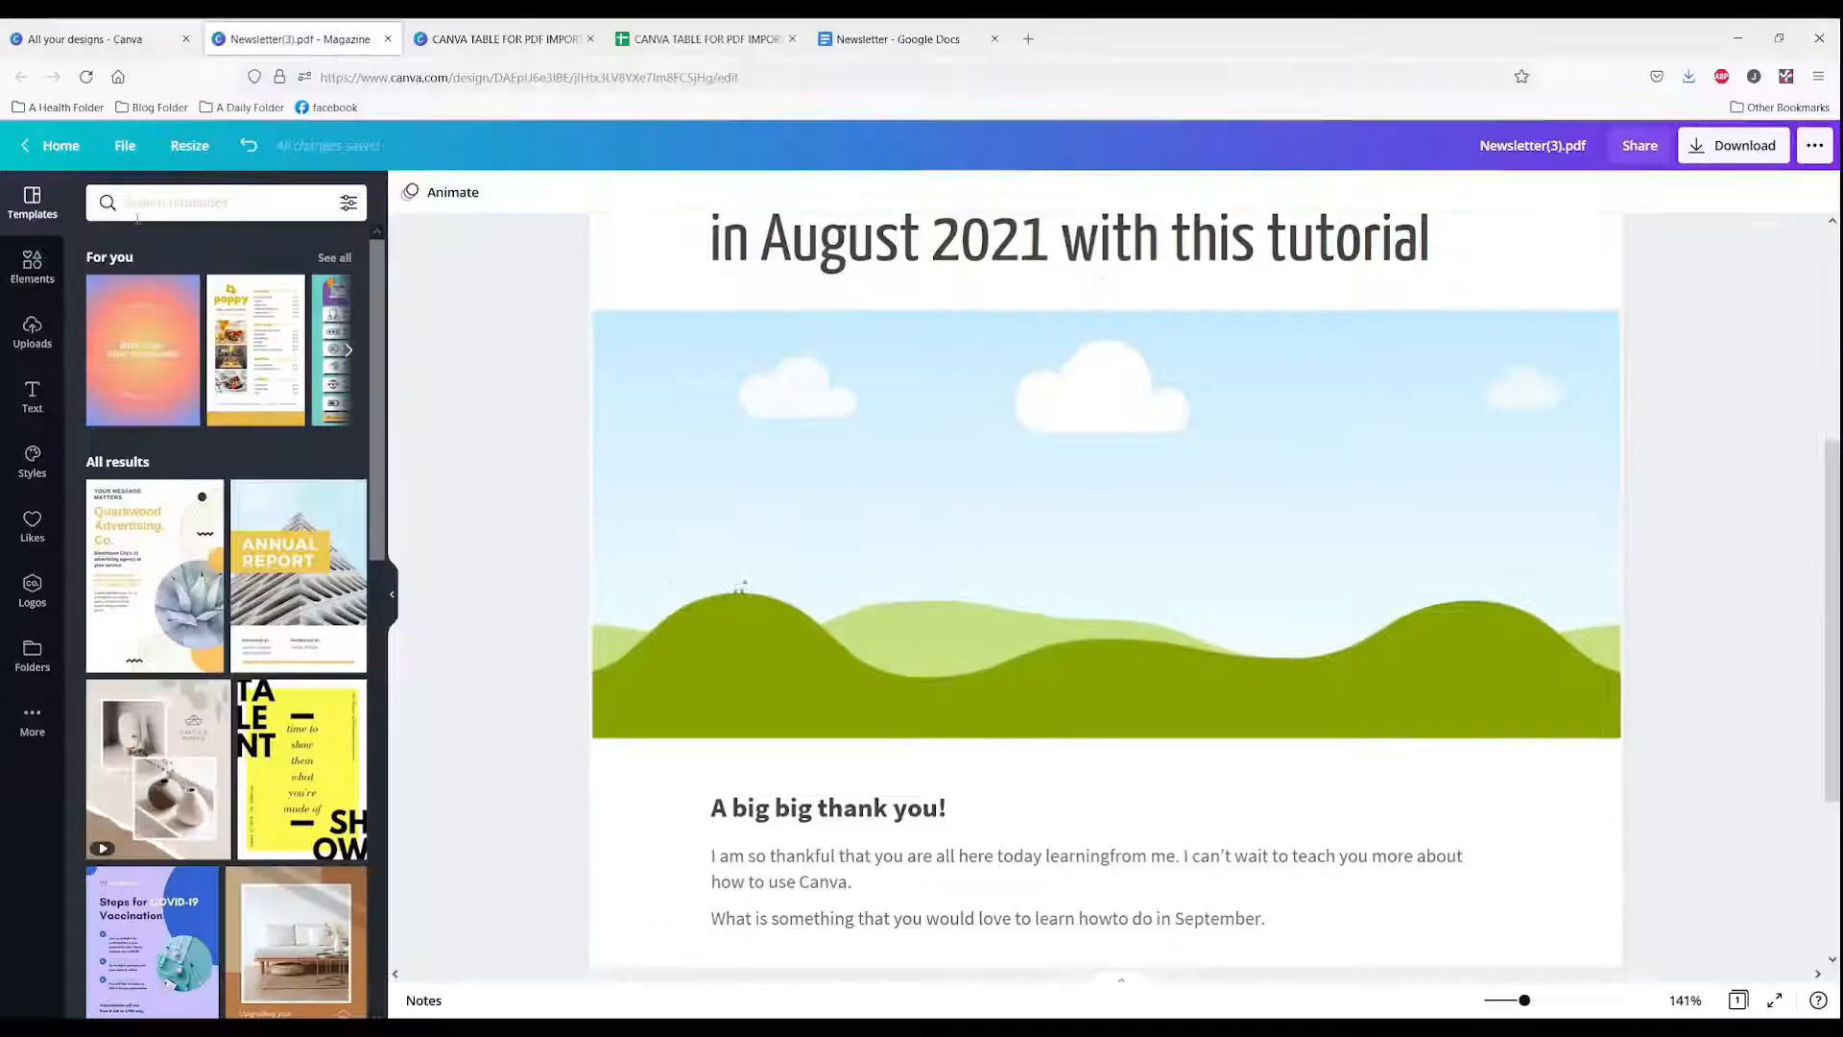
Step: Search elements for CELEBRATION and place the confetti celebration photo into the empty image frame
left_click(32, 267)
left_click(217, 205)
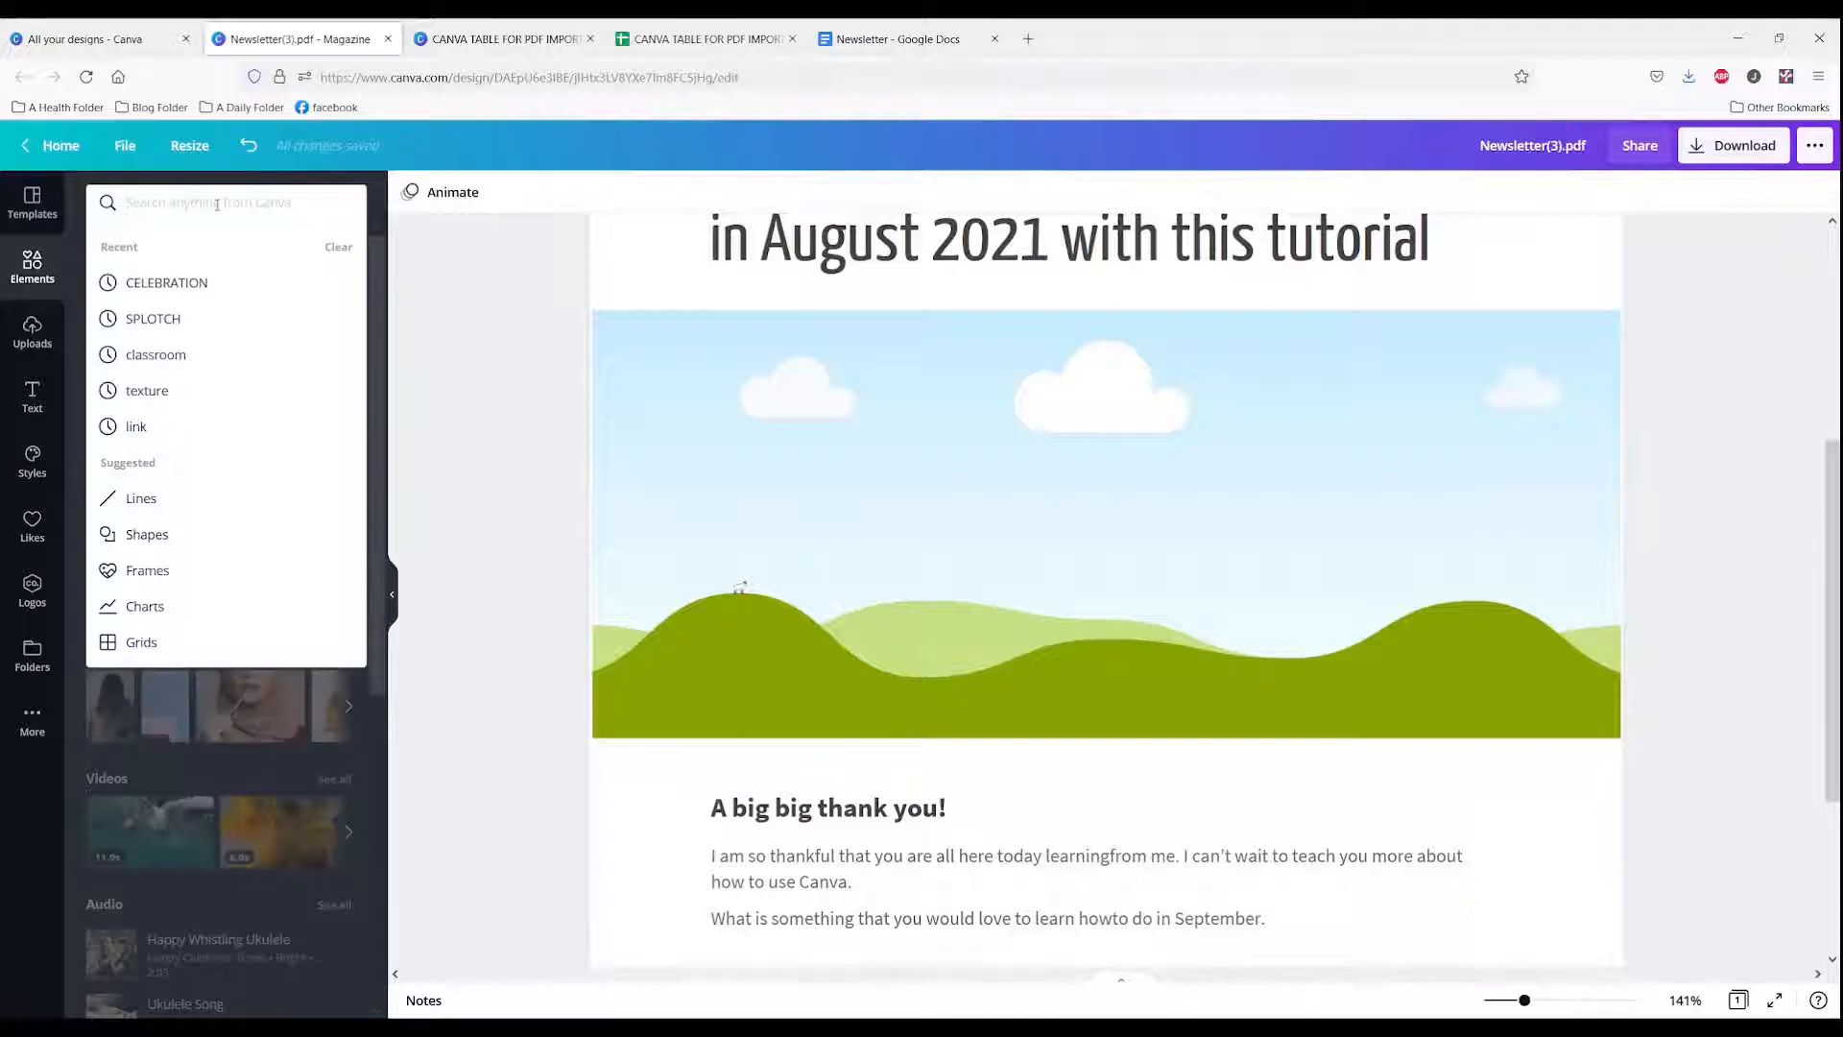
left_click(166, 283)
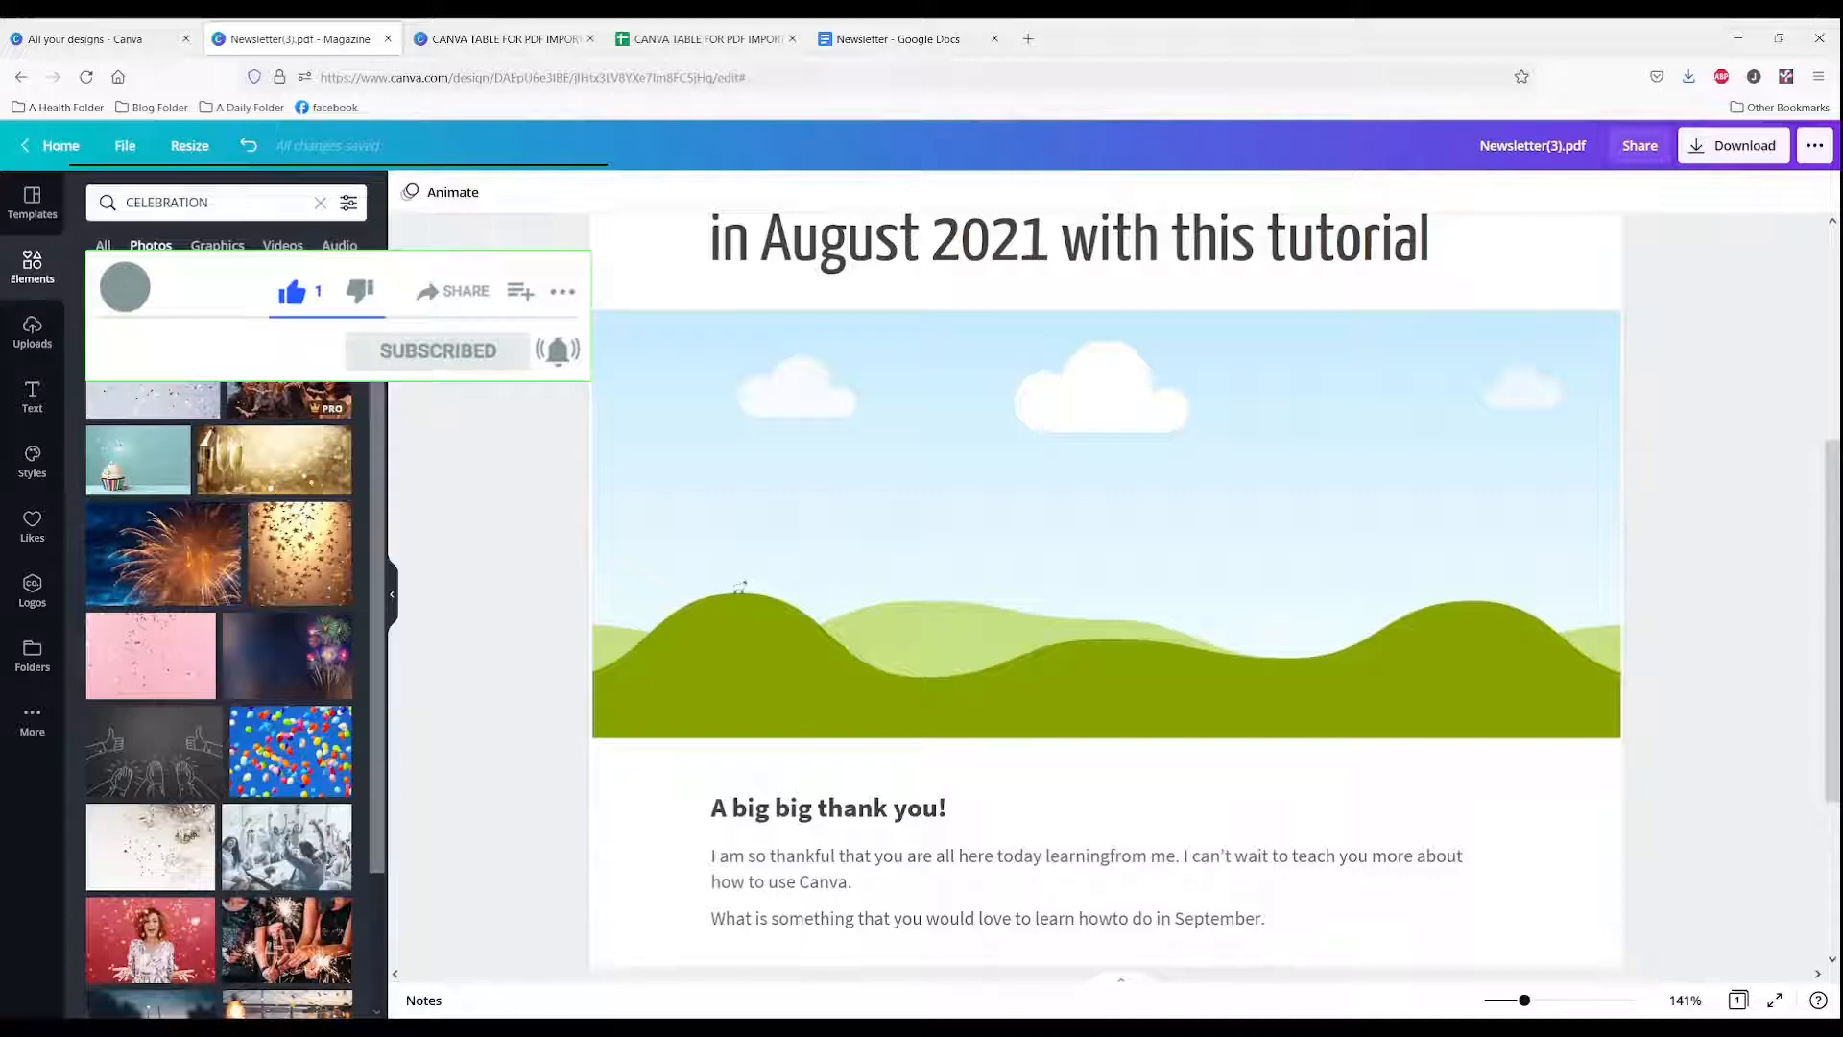
left_click(154, 402)
left_click_drag(924, 492, 899, 398)
double_click(895, 520)
left_click(430, 475)
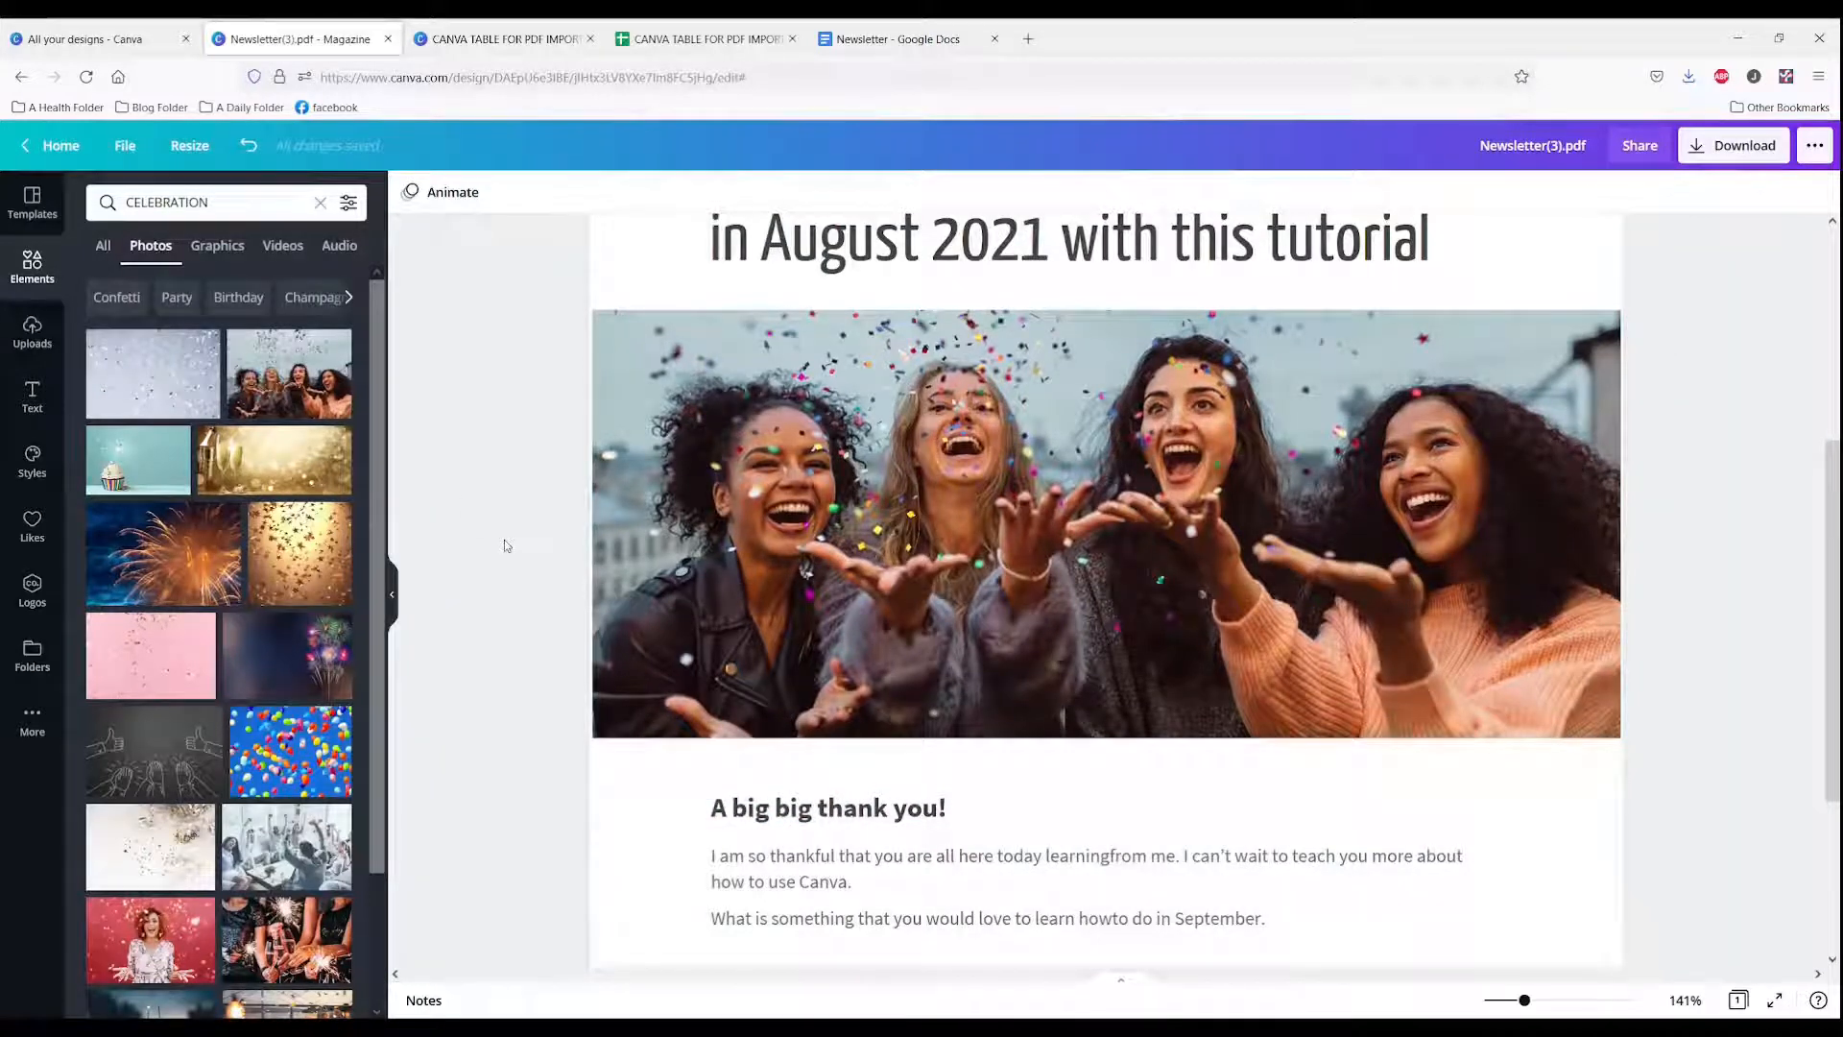
Step: Review the edited newsletter page down to its footer
scroll(663, 502, "up", 3)
scroll(665, 502, "down", 5)
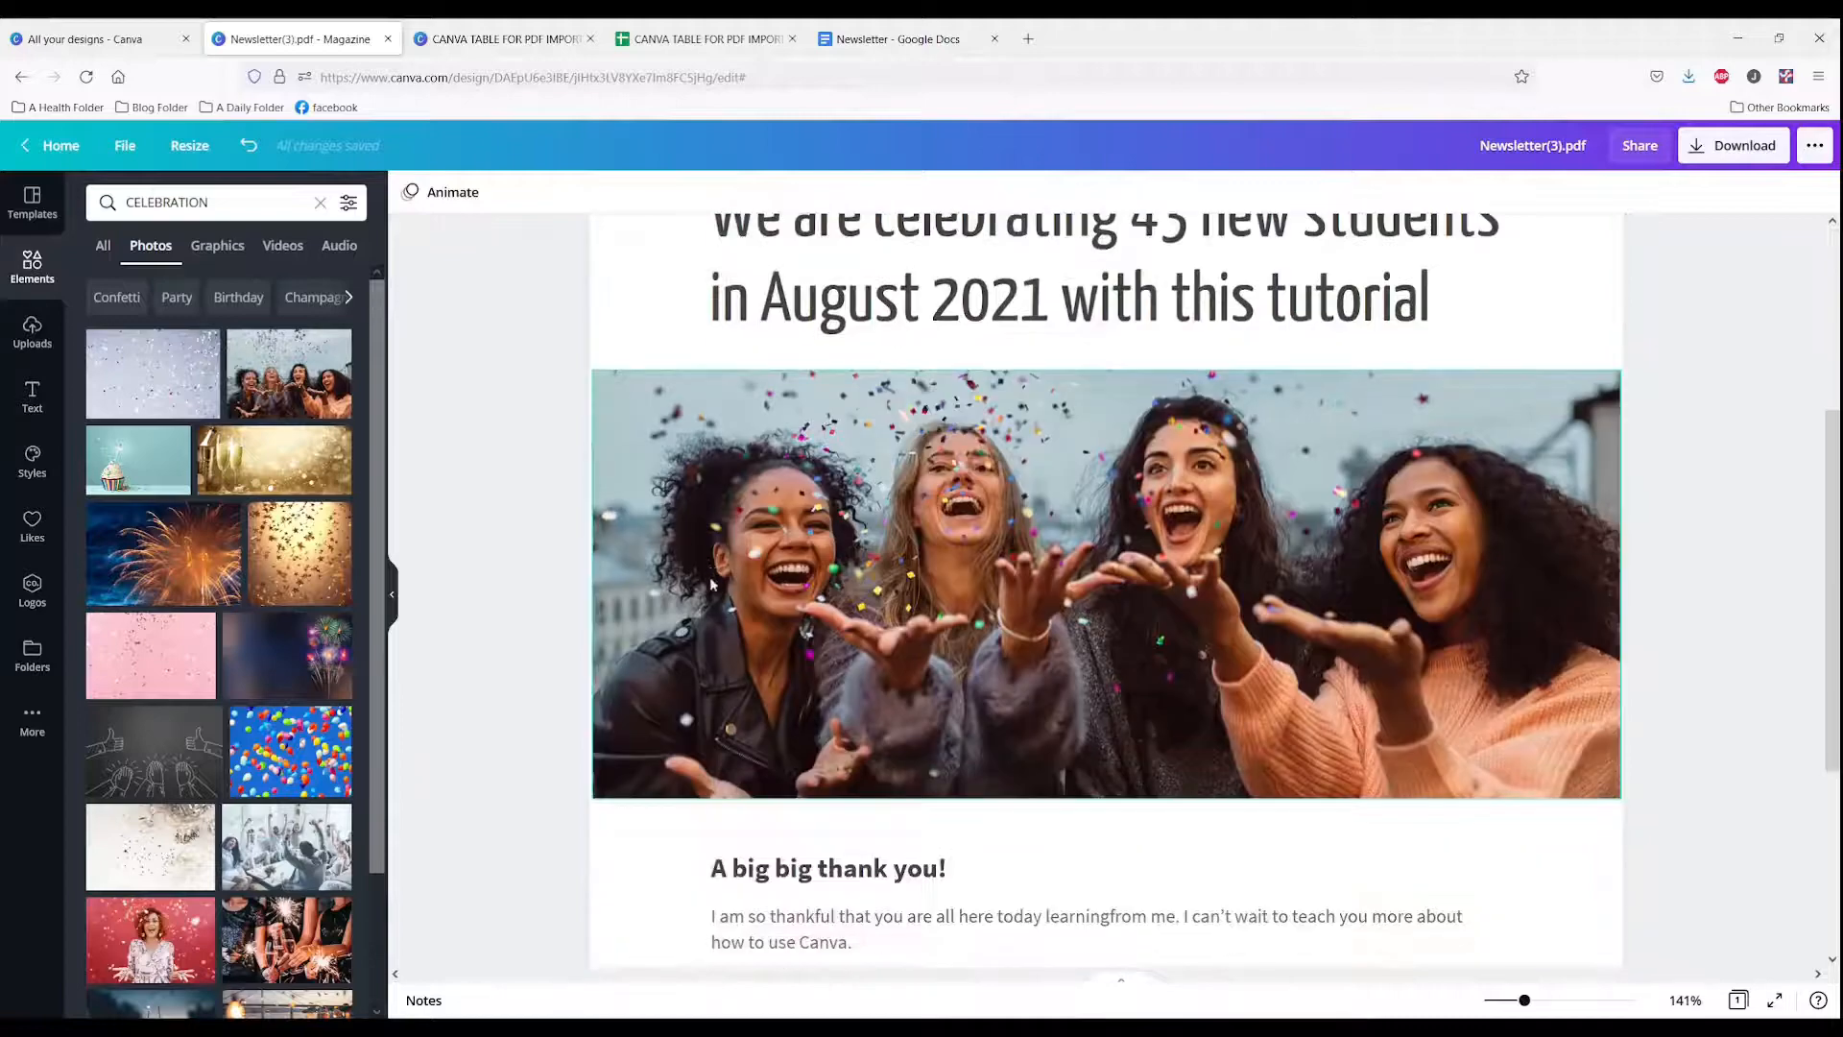
scroll(745, 881, "up", 2)
scroll(701, 912, "down", 2)
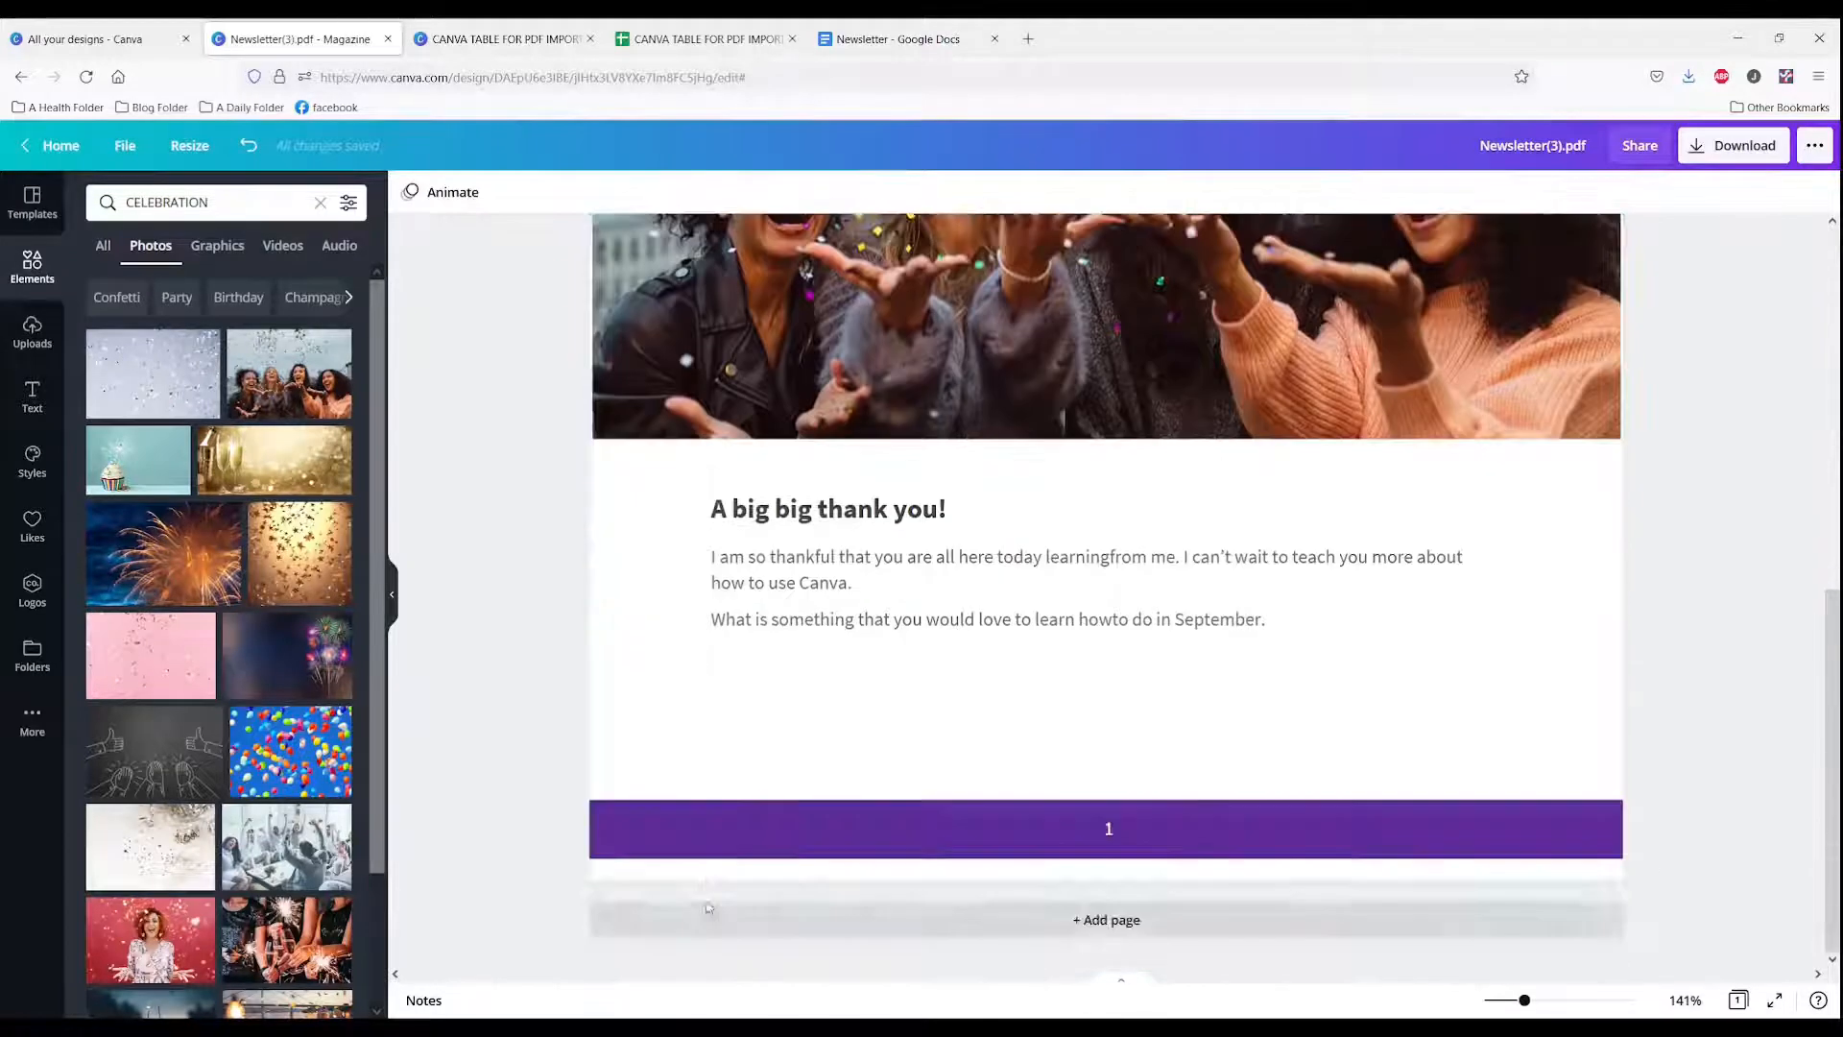
left_click(700, 854)
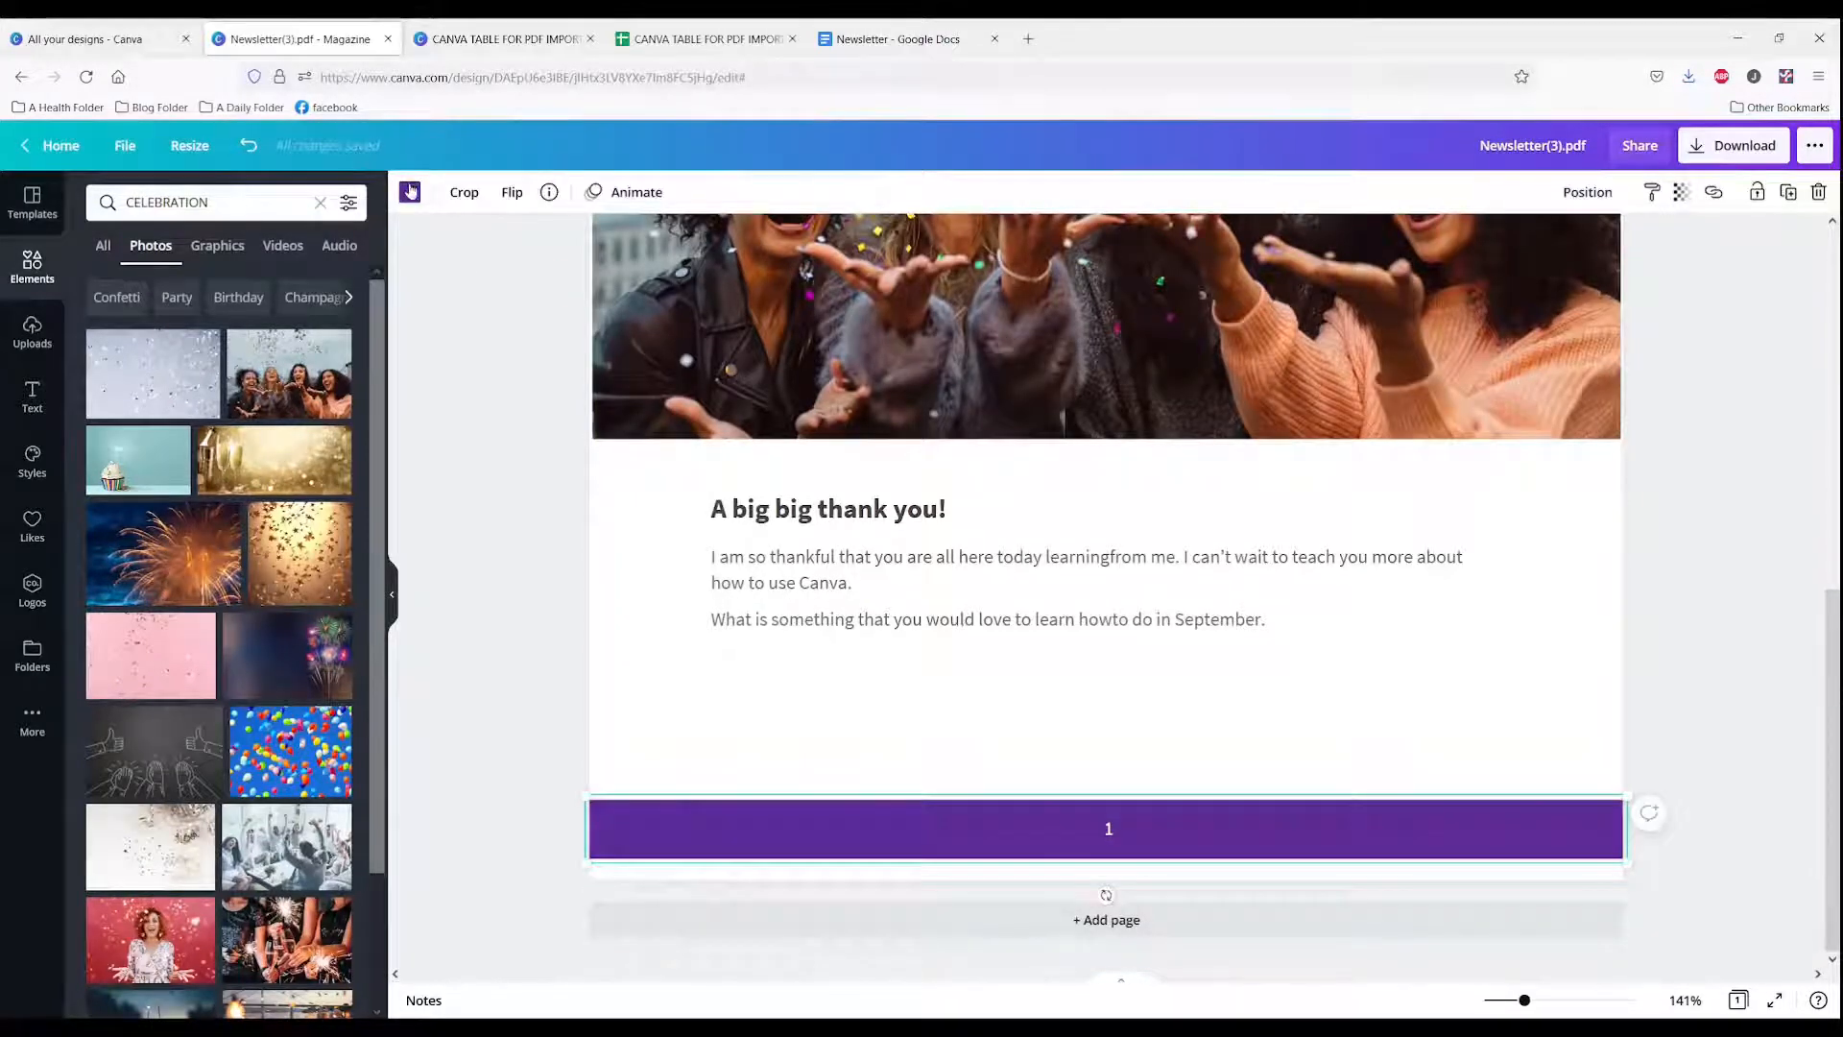
left_click(526, 579)
scroll(526, 579, "up", 4)
Step: Open the download file type options, close them, and return to the Canva home page
left_click(1700, 149)
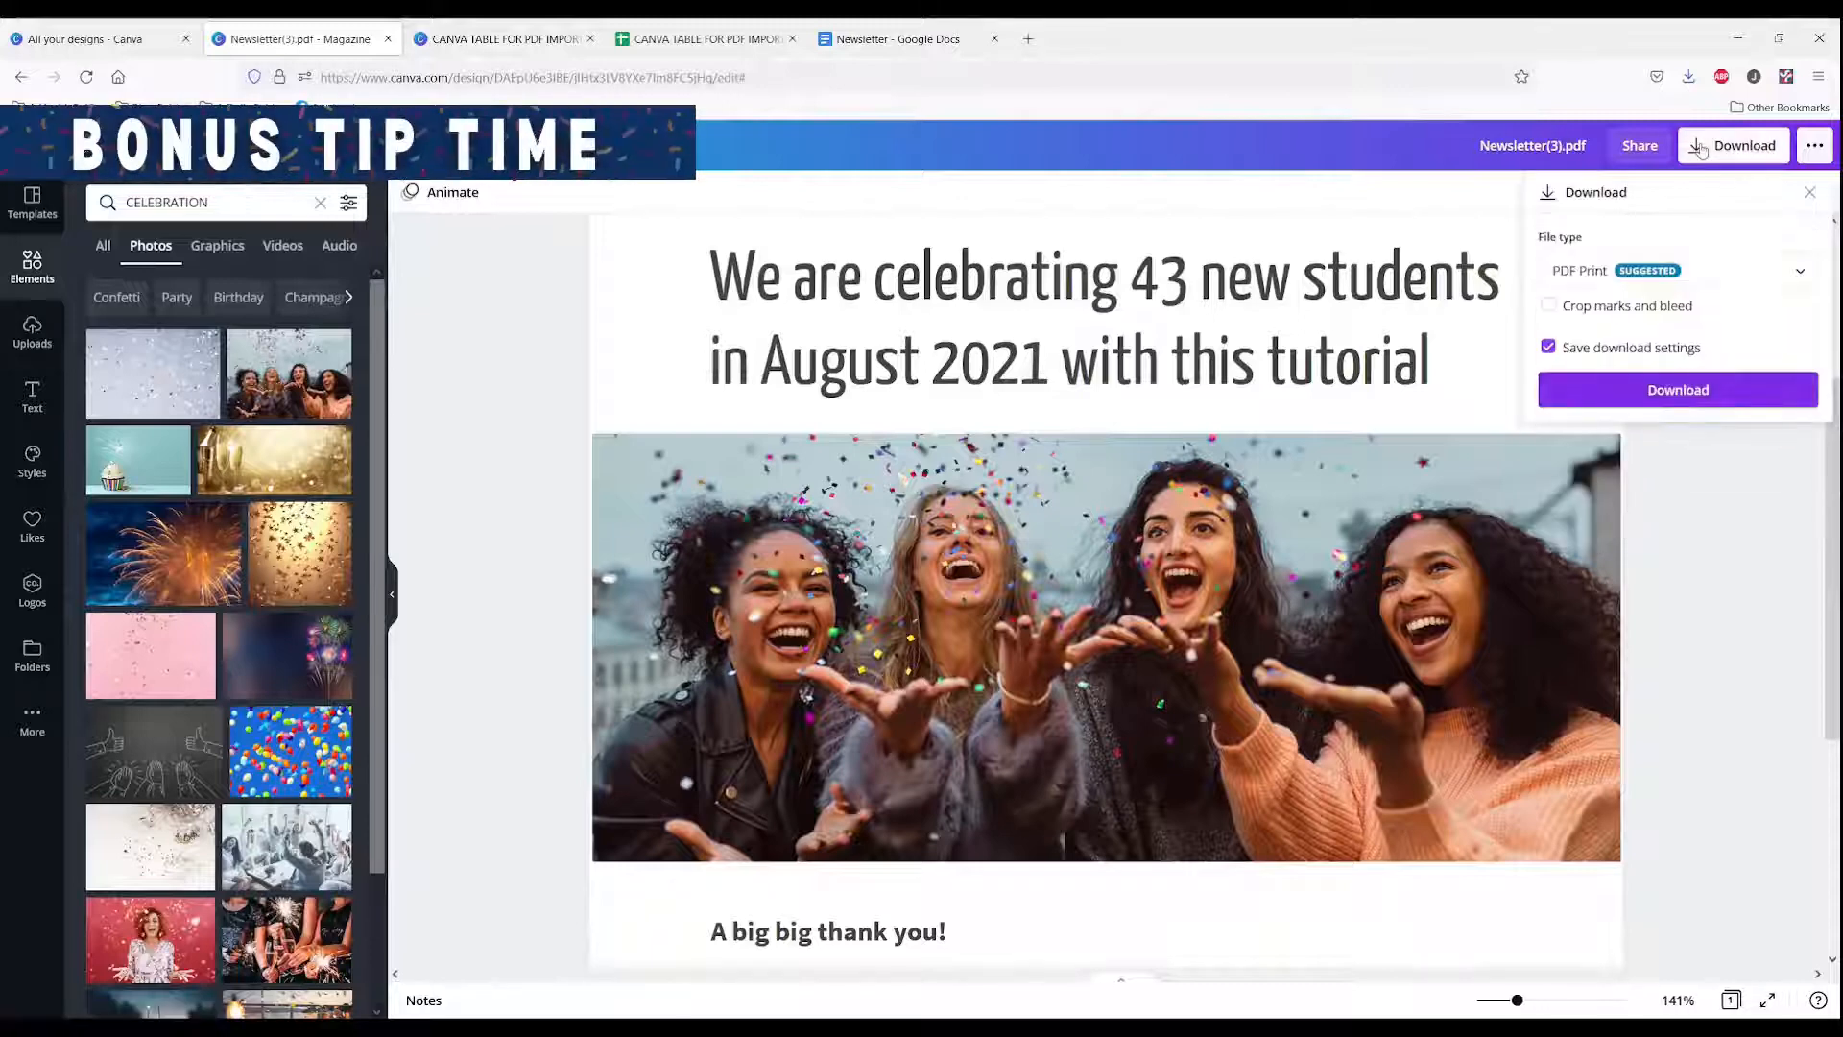
left_click(1799, 268)
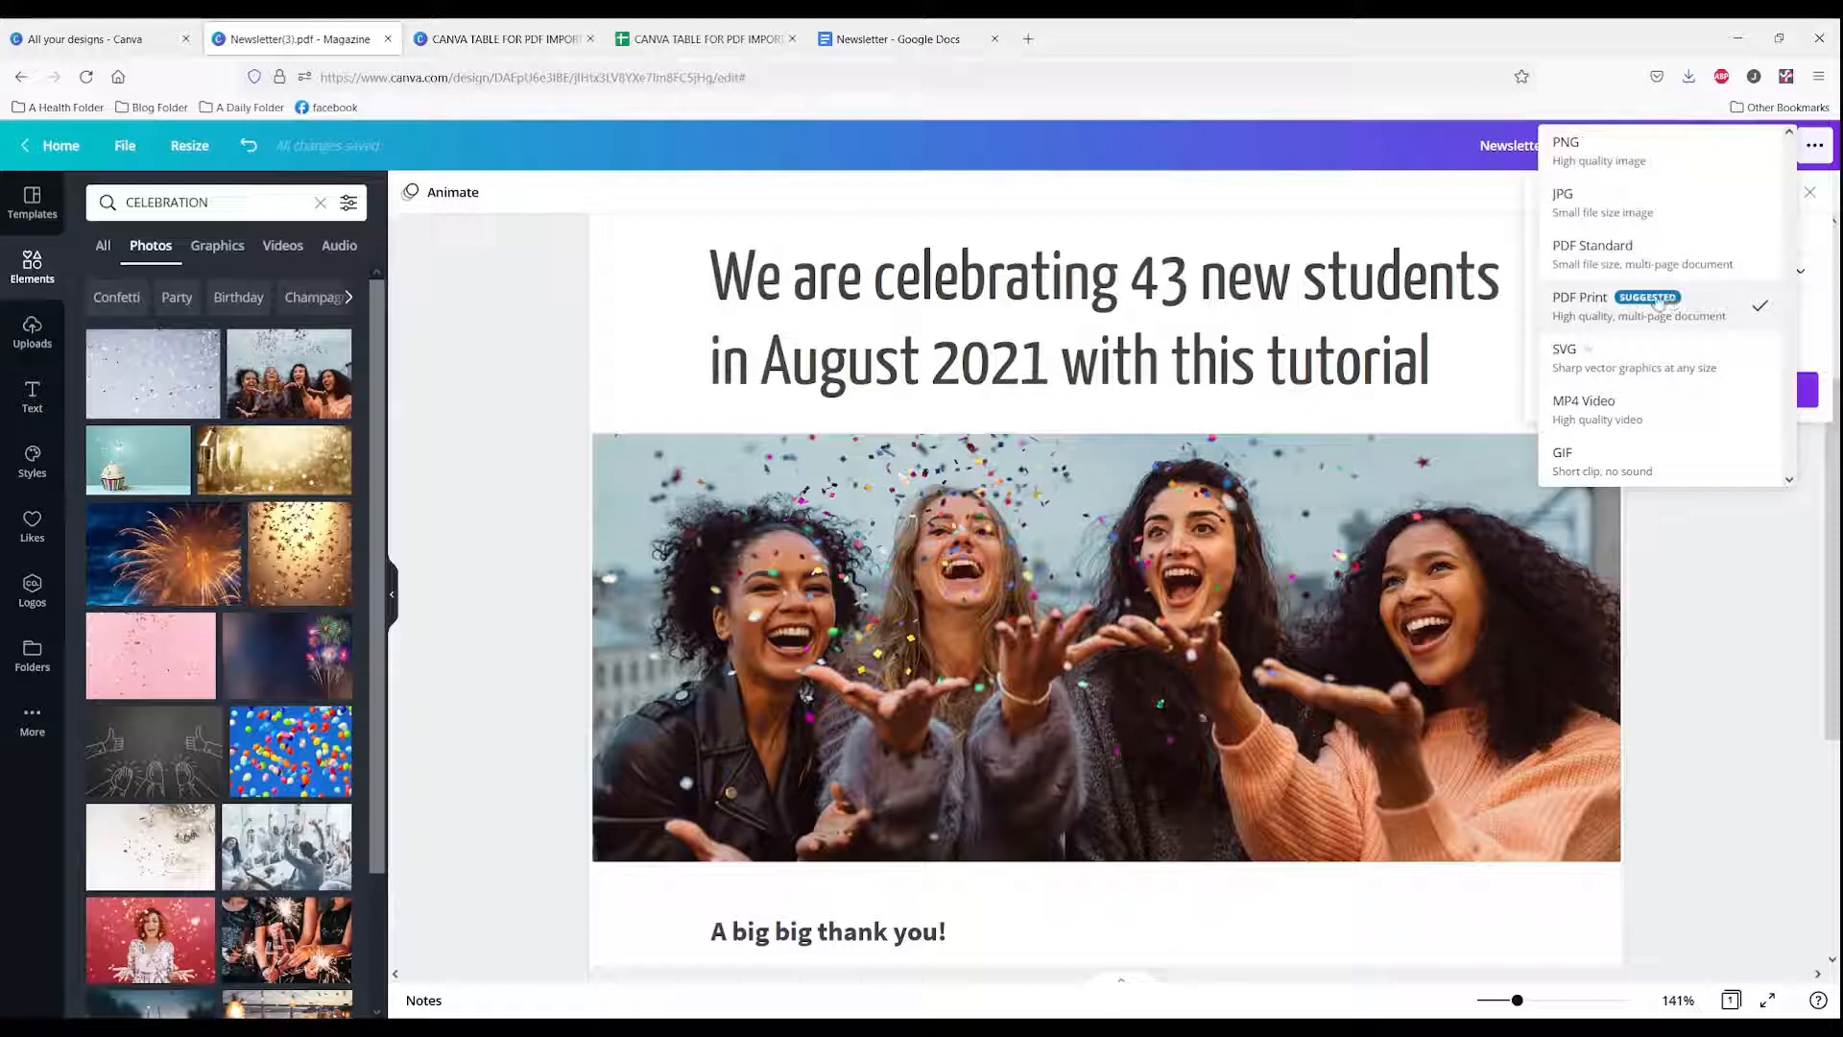
left_click(526, 414)
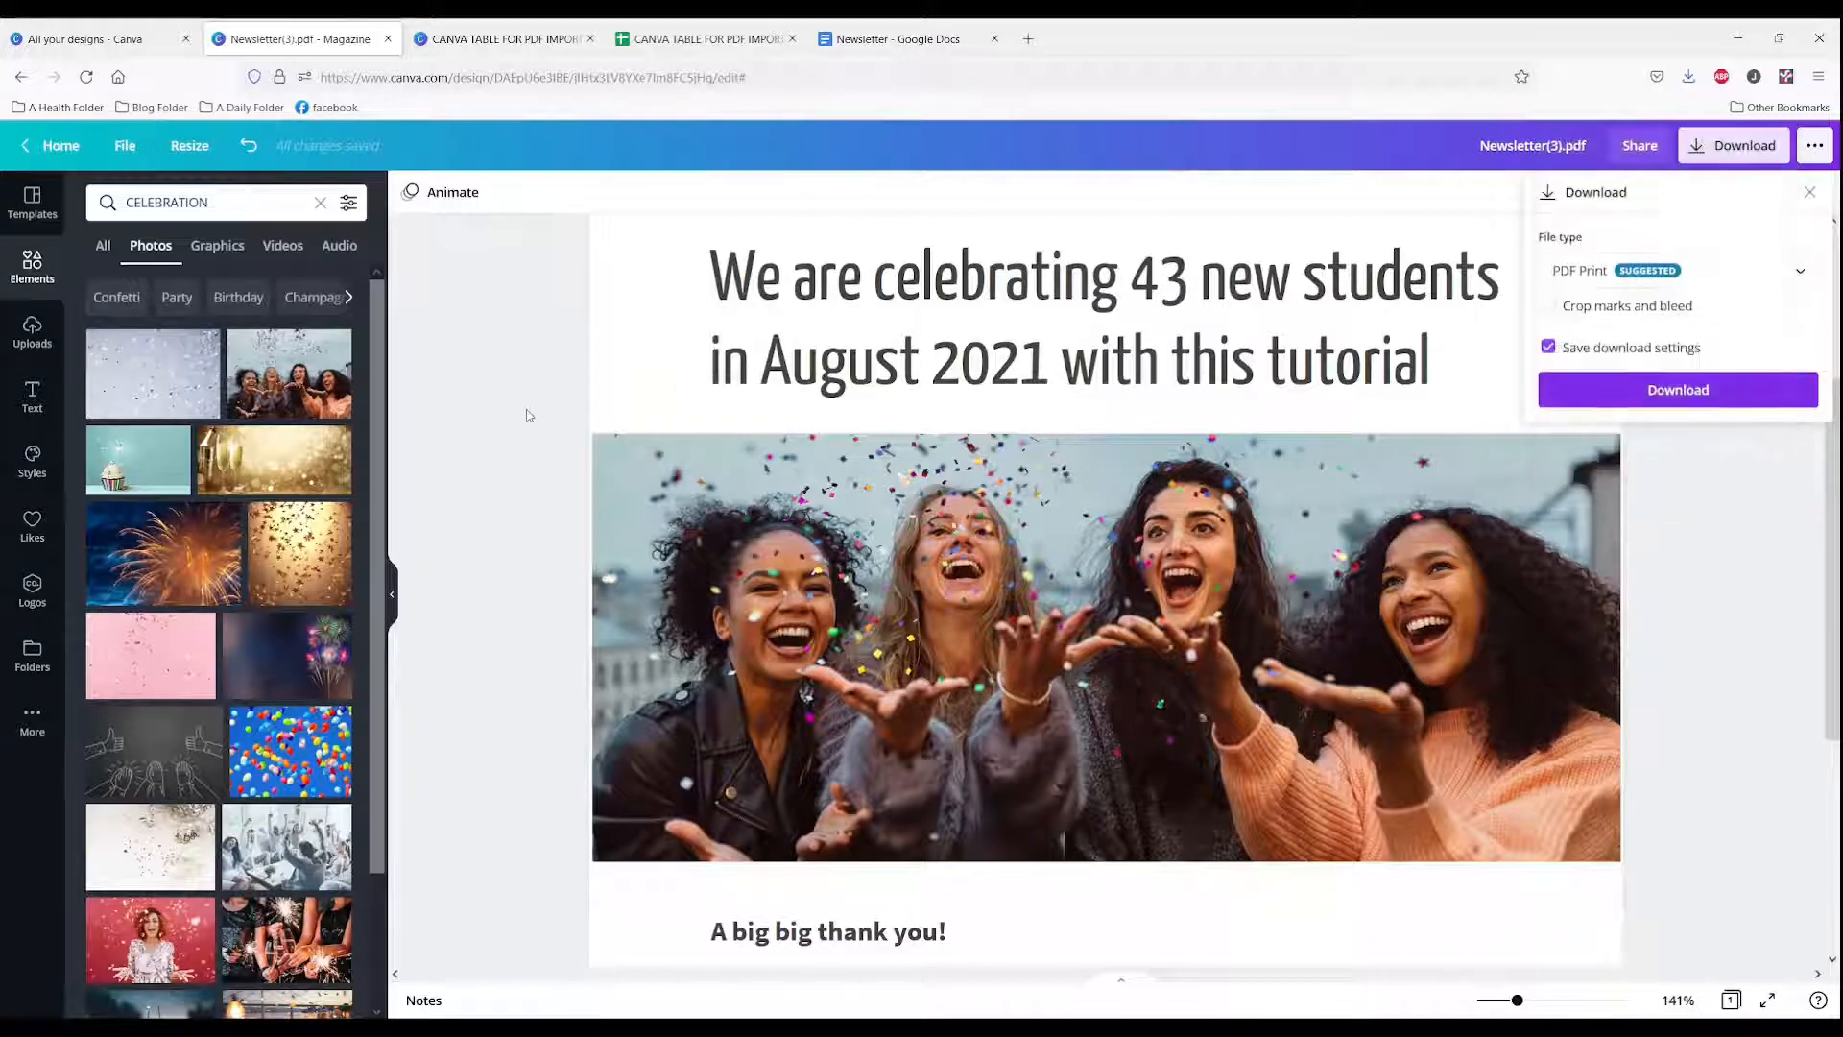
scroll(510, 413, "up", 3)
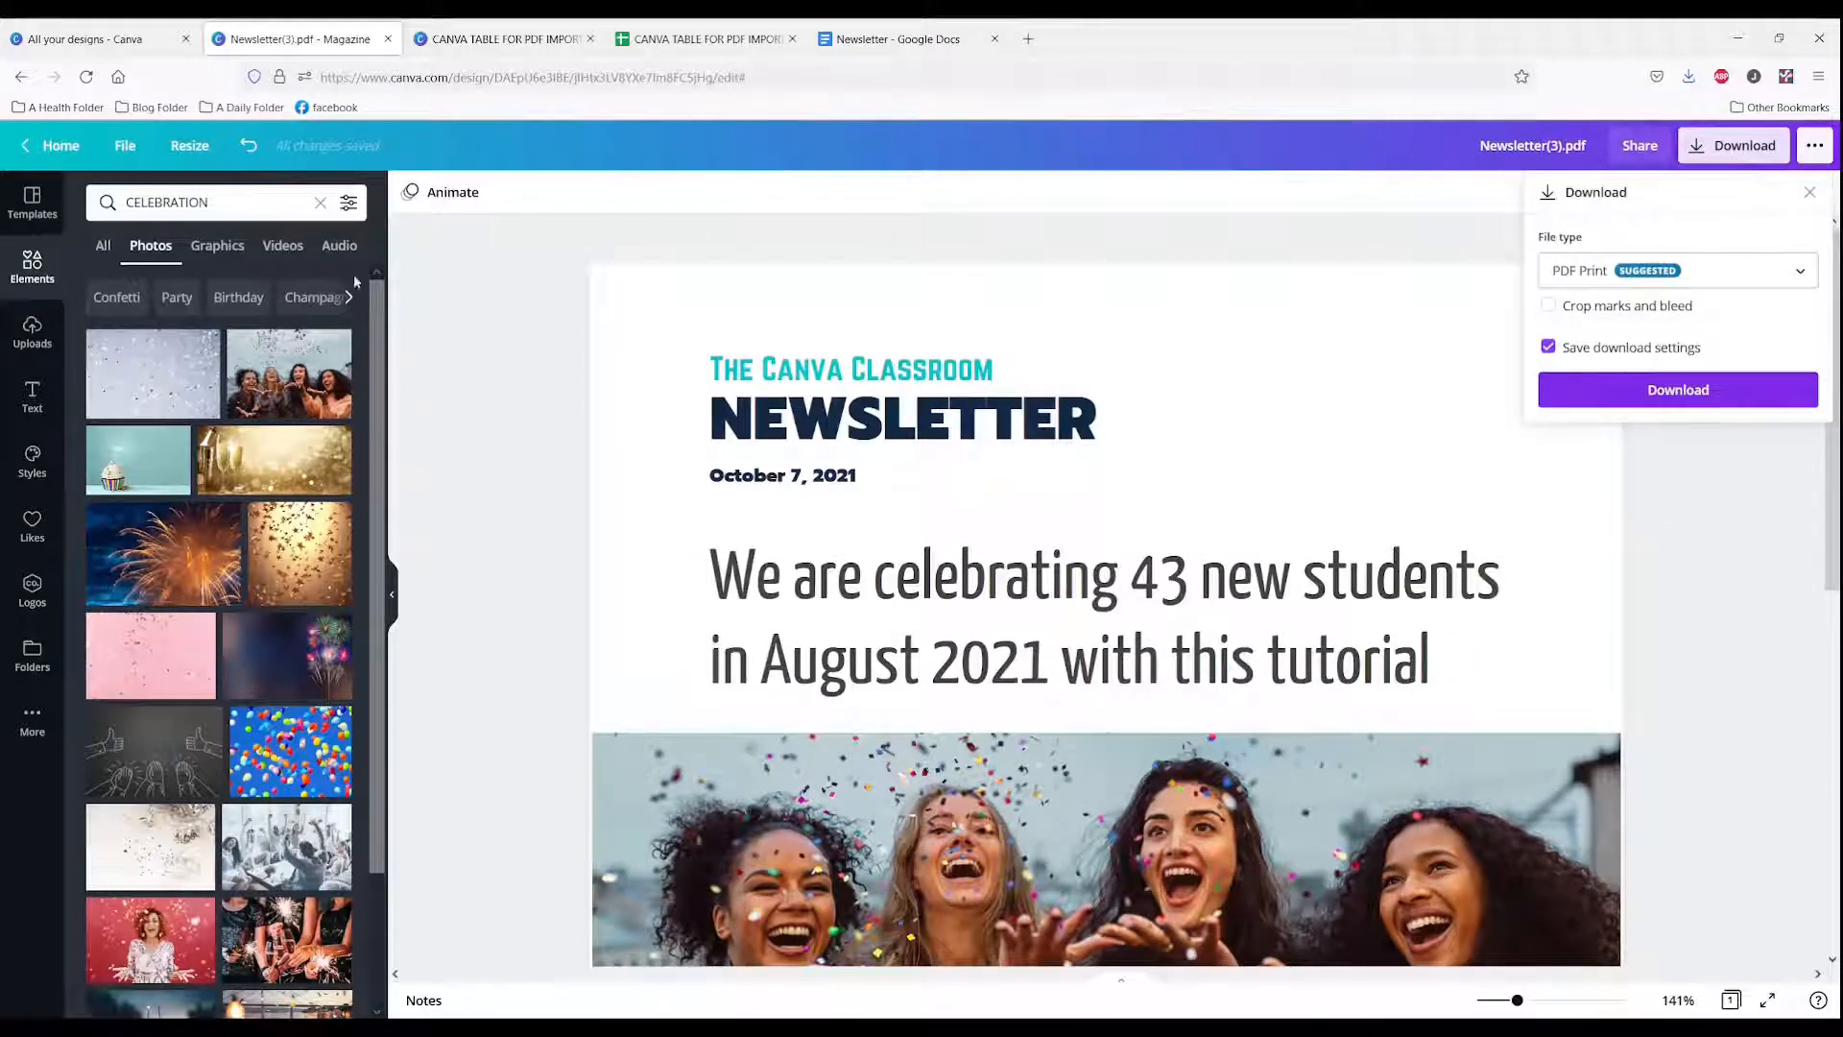
left_click(62, 148)
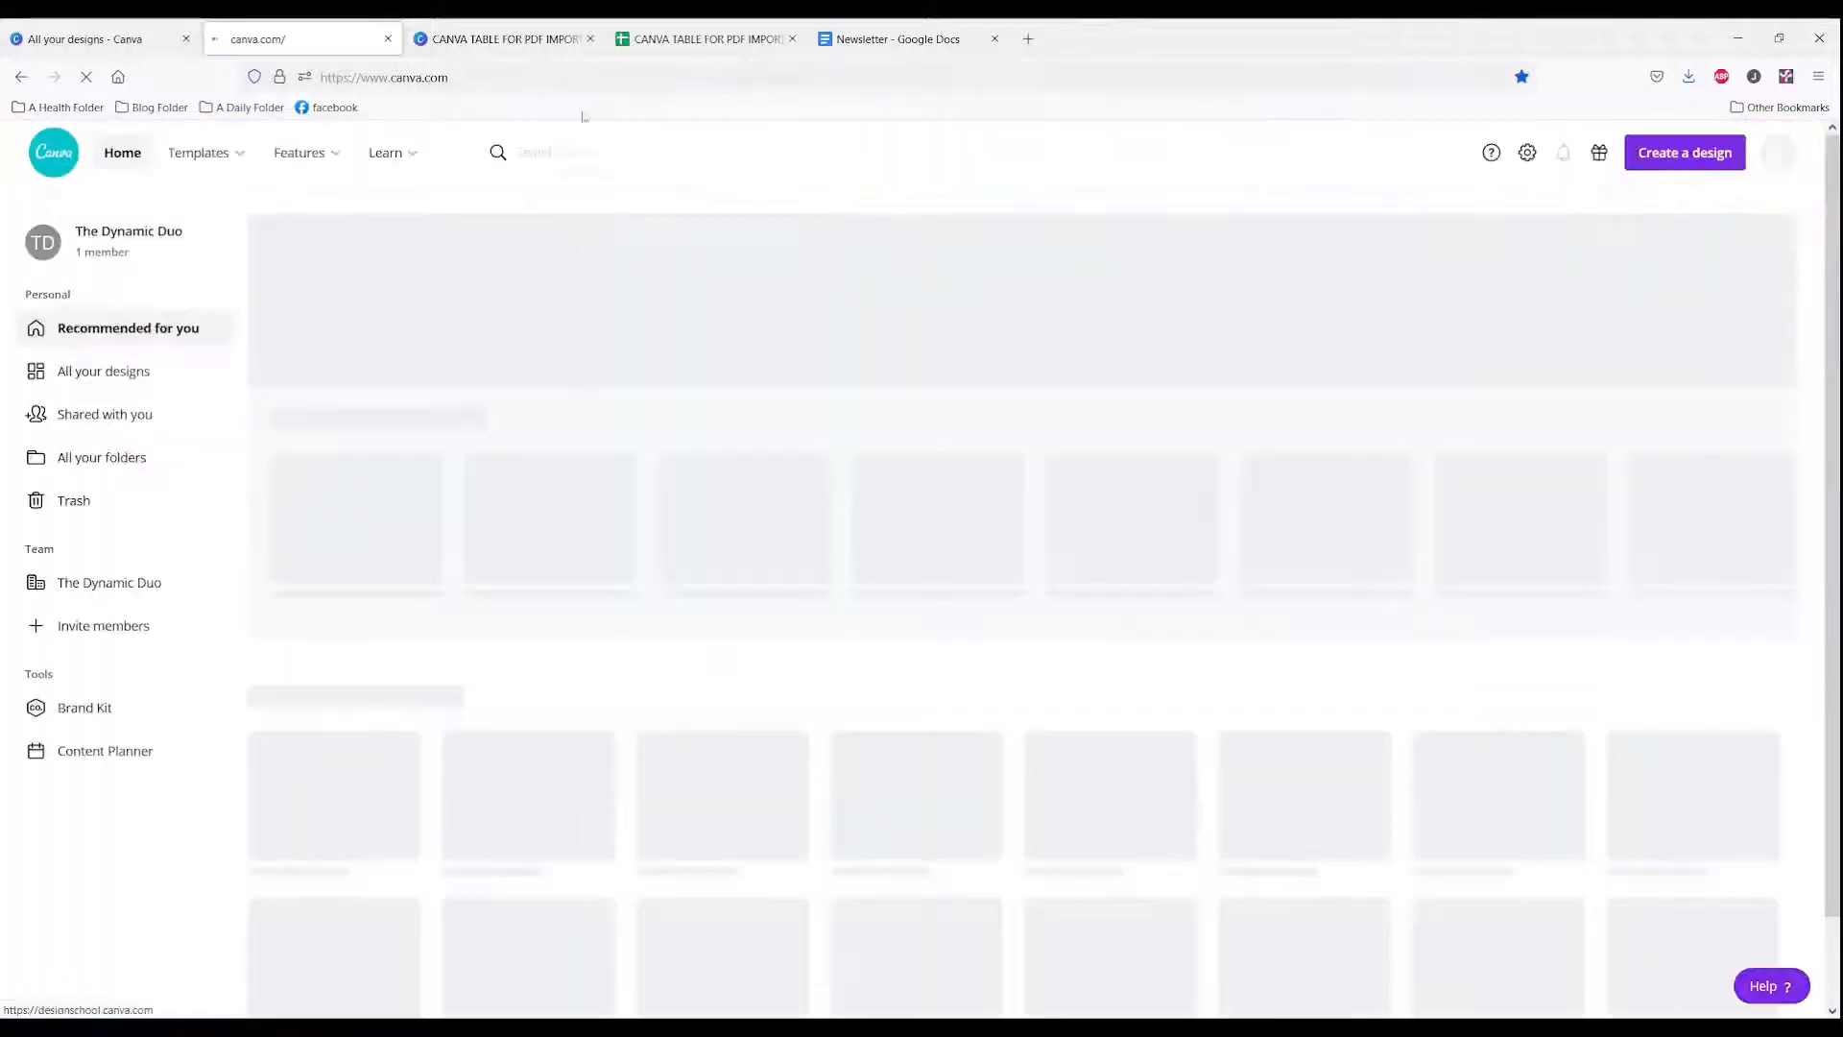
left_click(1685, 152)
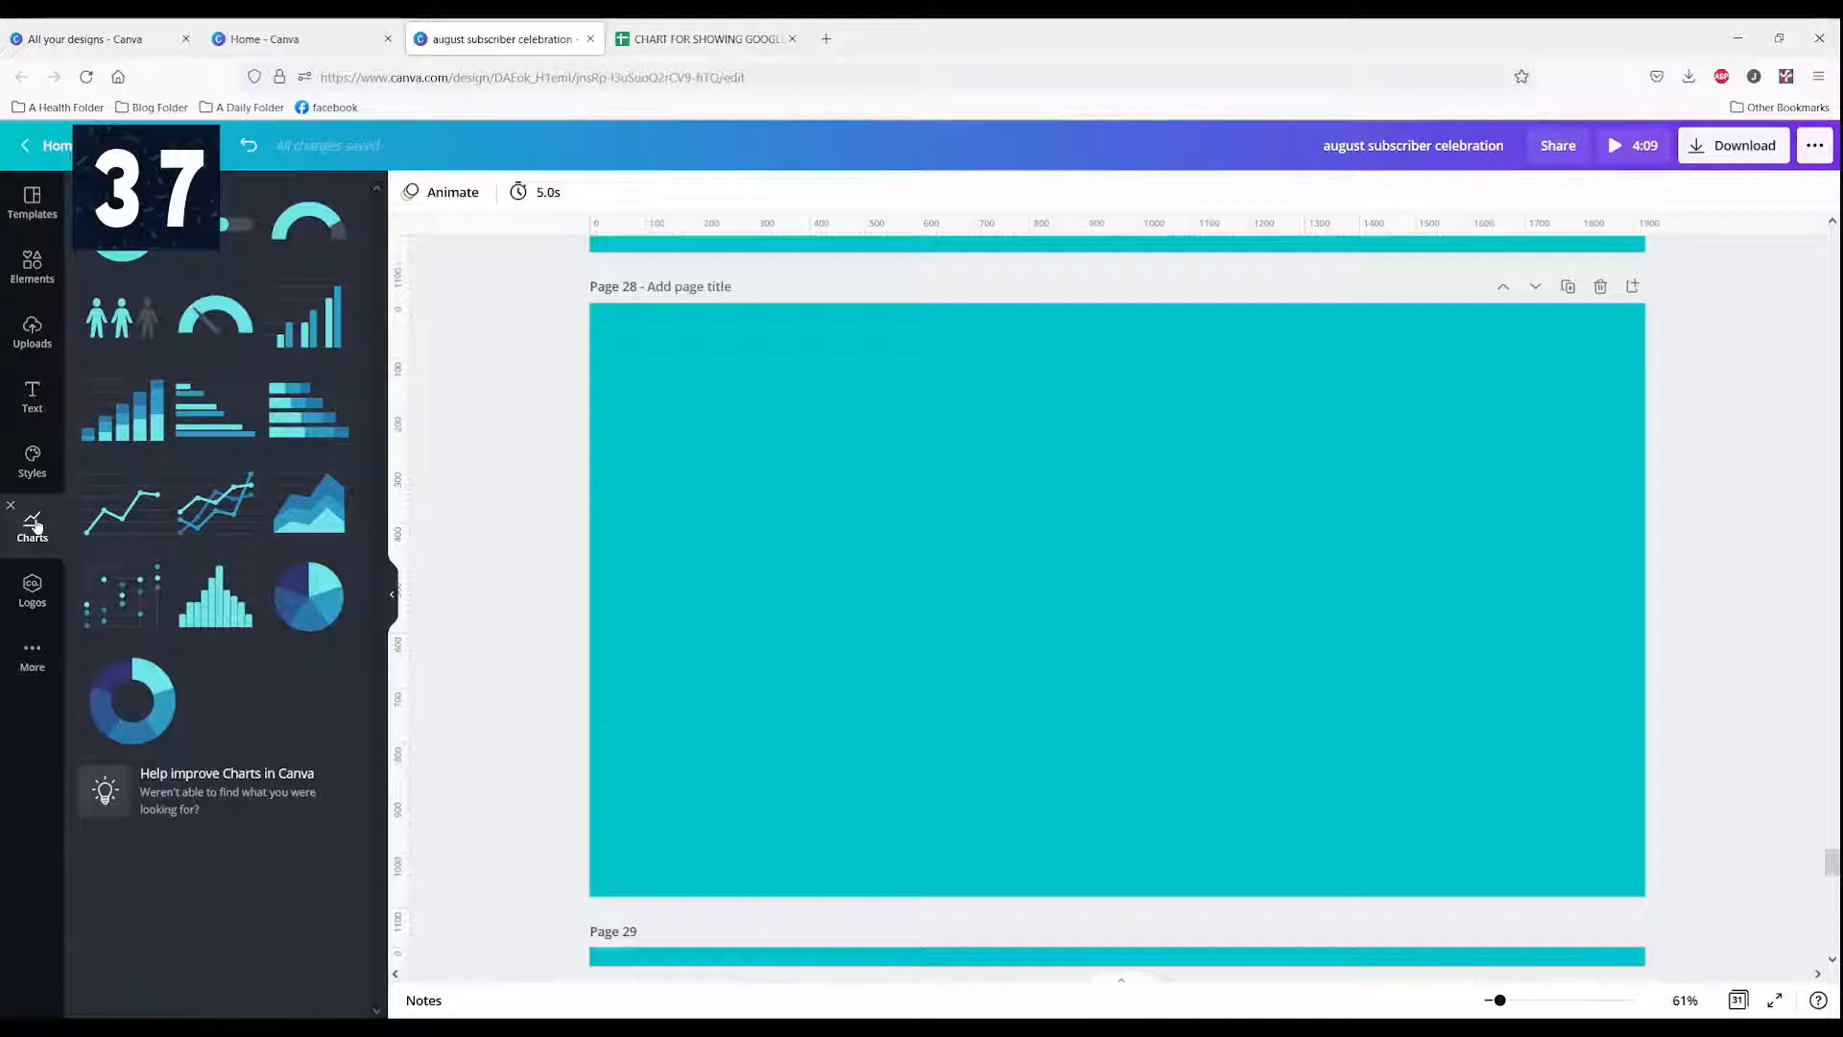
Step: Remove Charts from the side panel, then restore it from the More apps panel
left_click(10, 507)
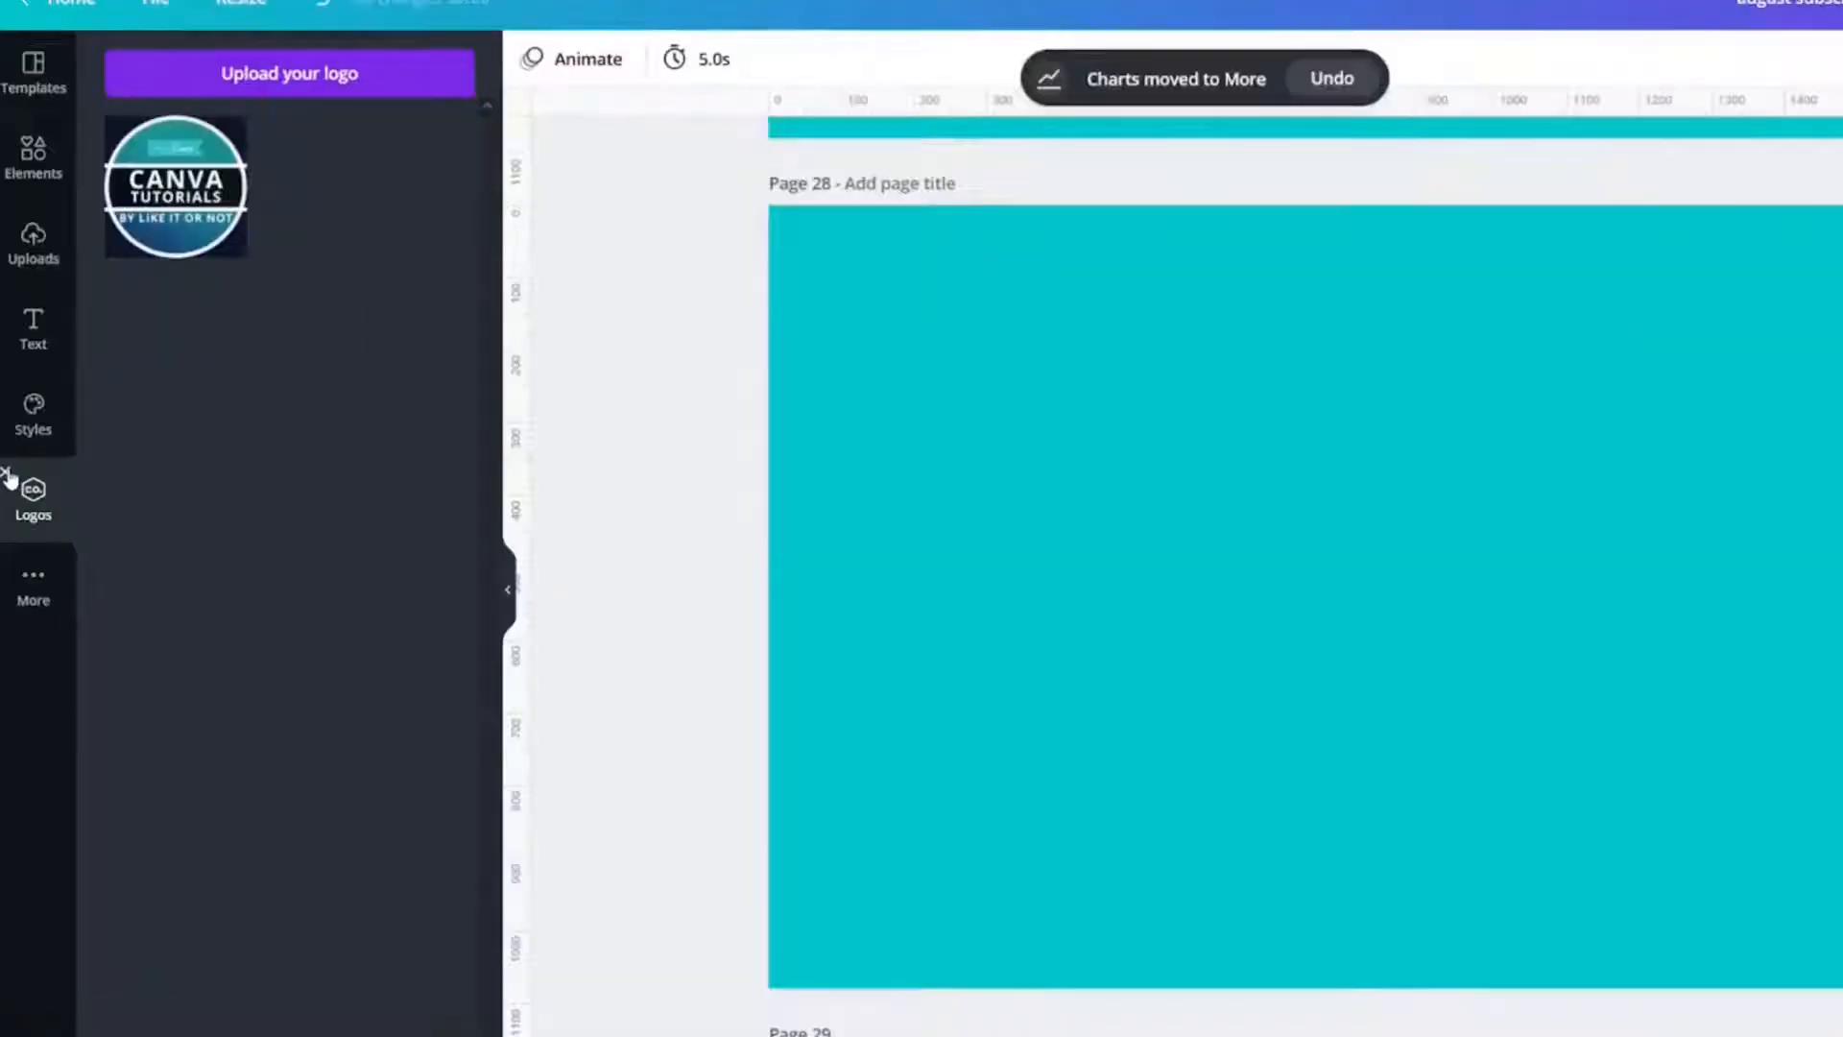
left_click(20, 587)
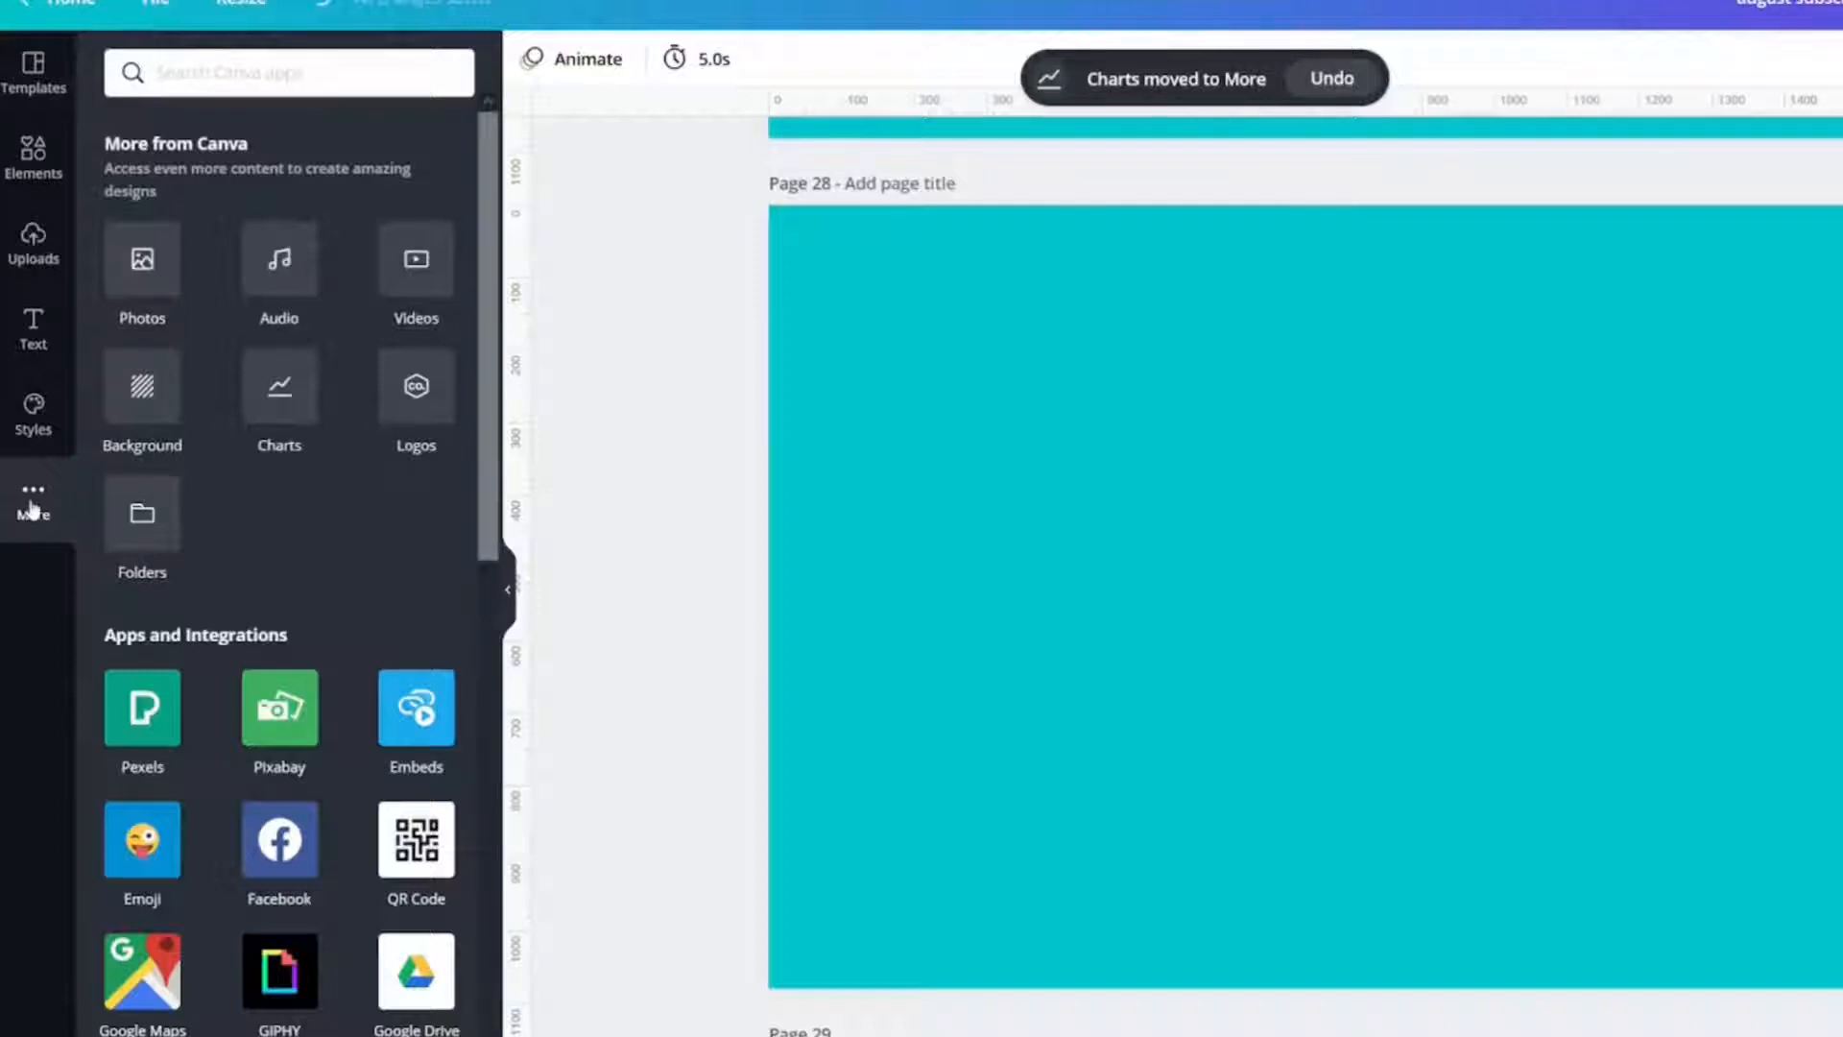
left_click(286, 407)
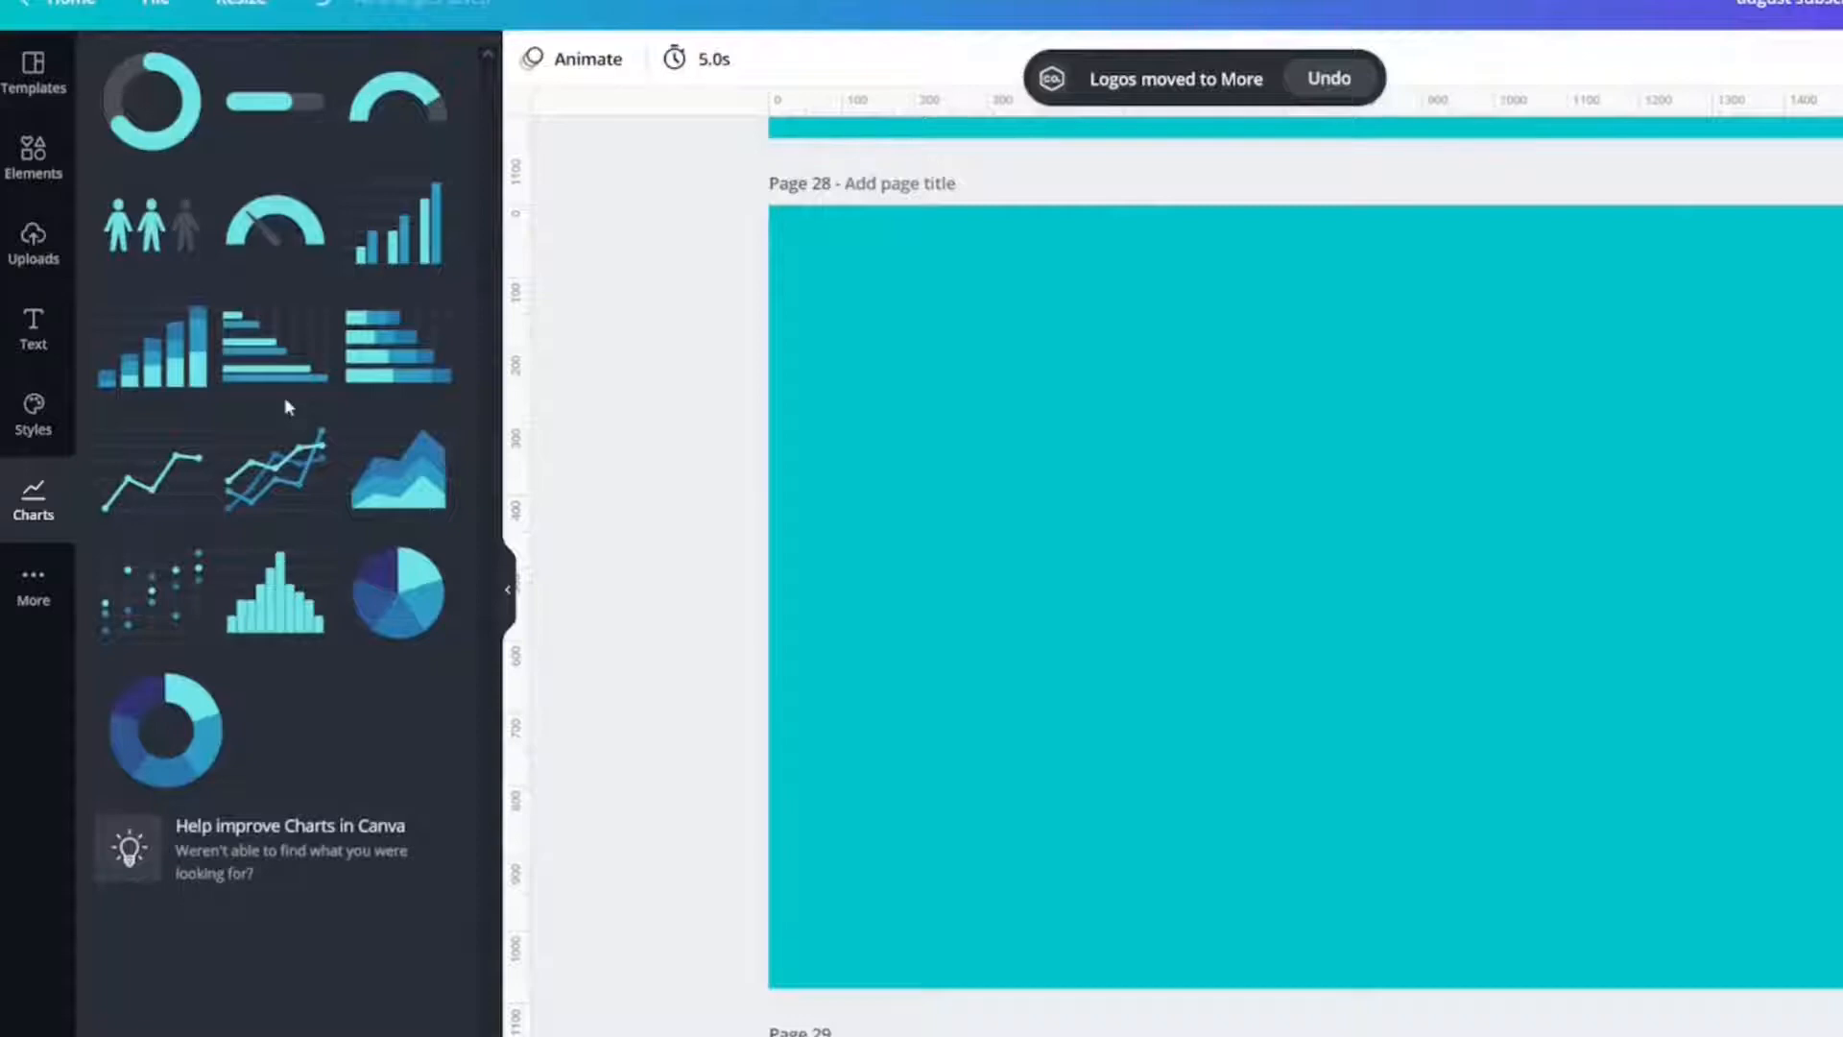
Step: Add chart elements to blank page 28, keeping a bar chart with its sample data cleared
left_click(160, 106)
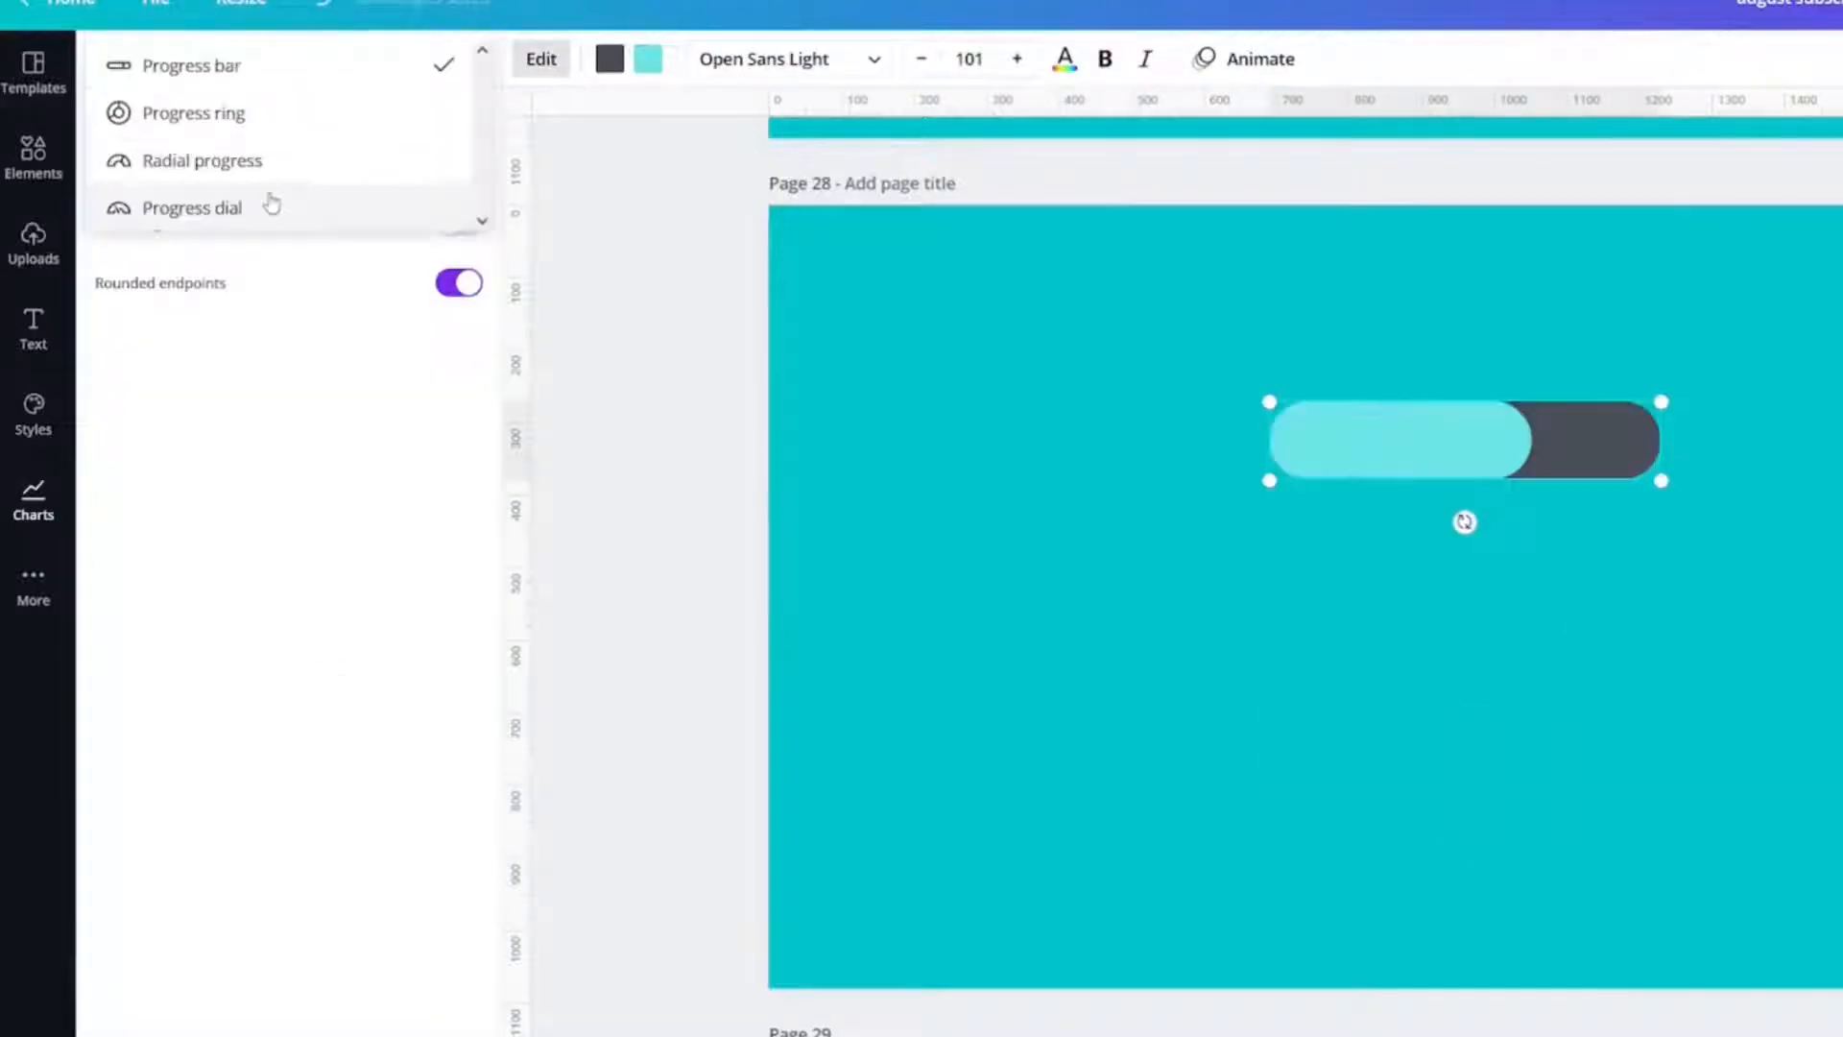
left_click(270, 203)
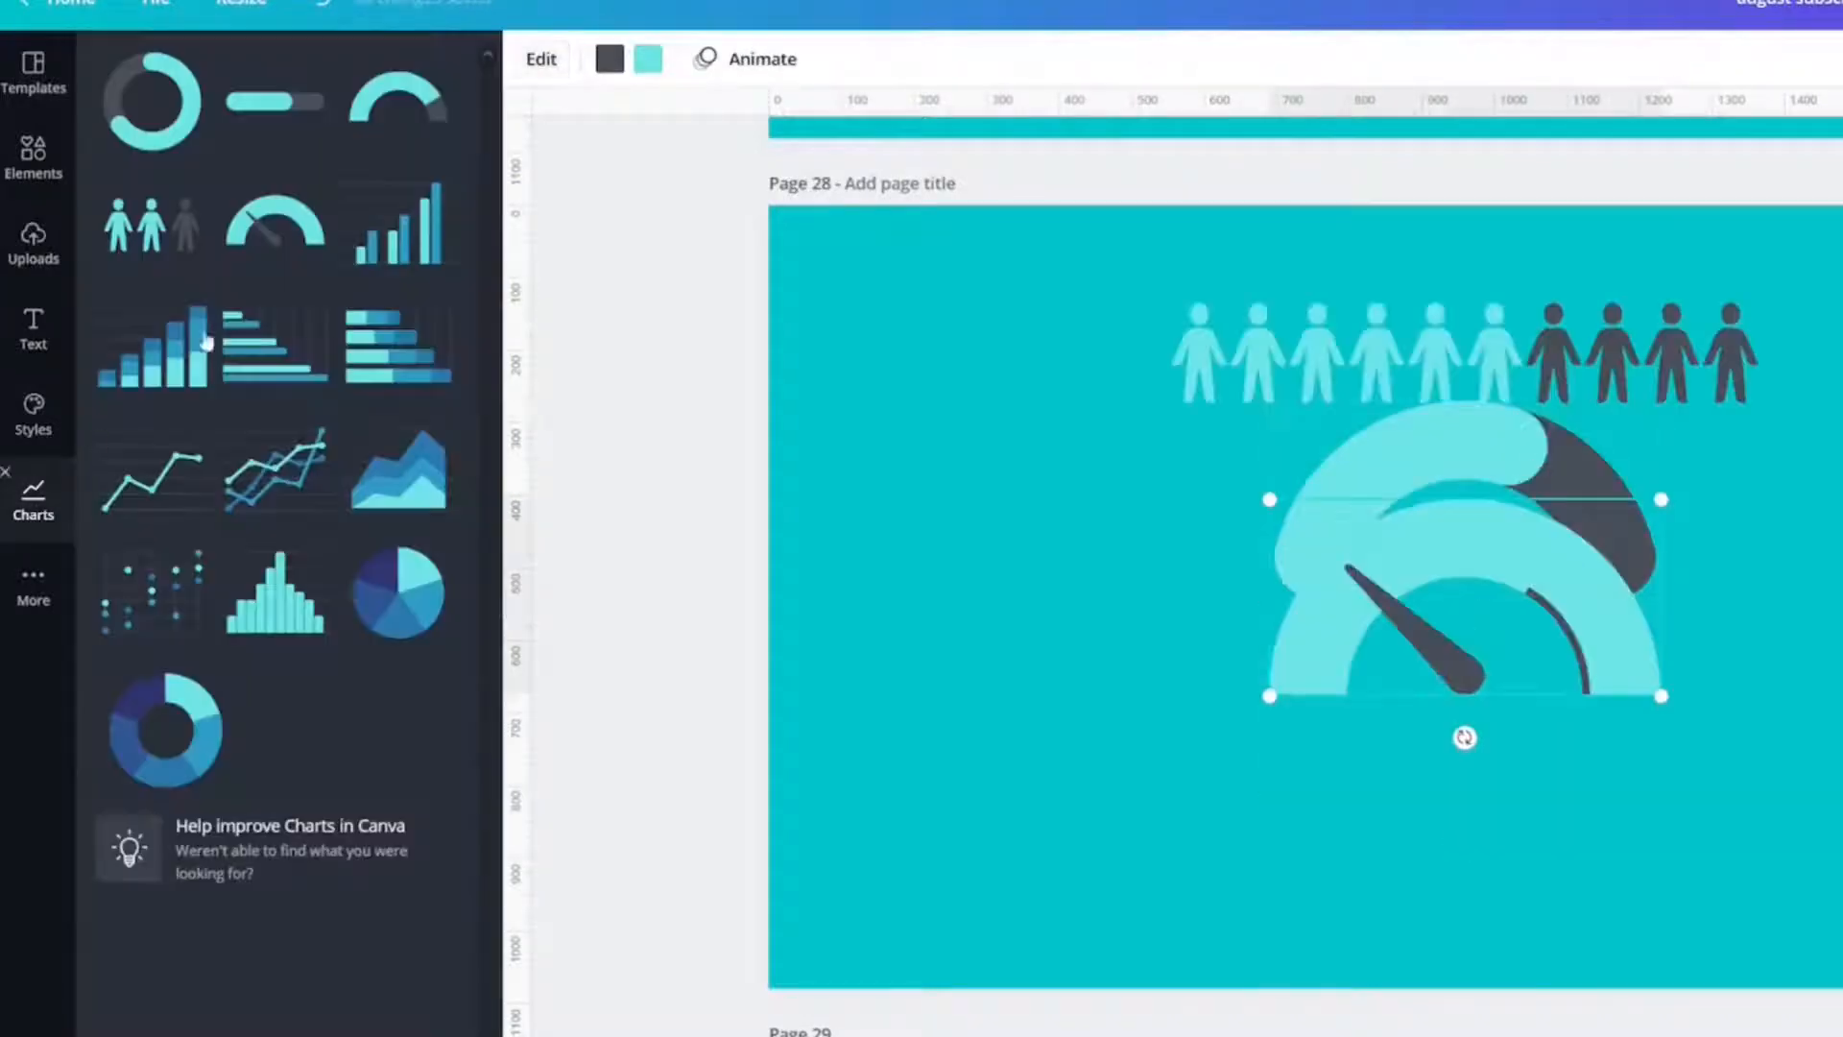
left_click(413, 222)
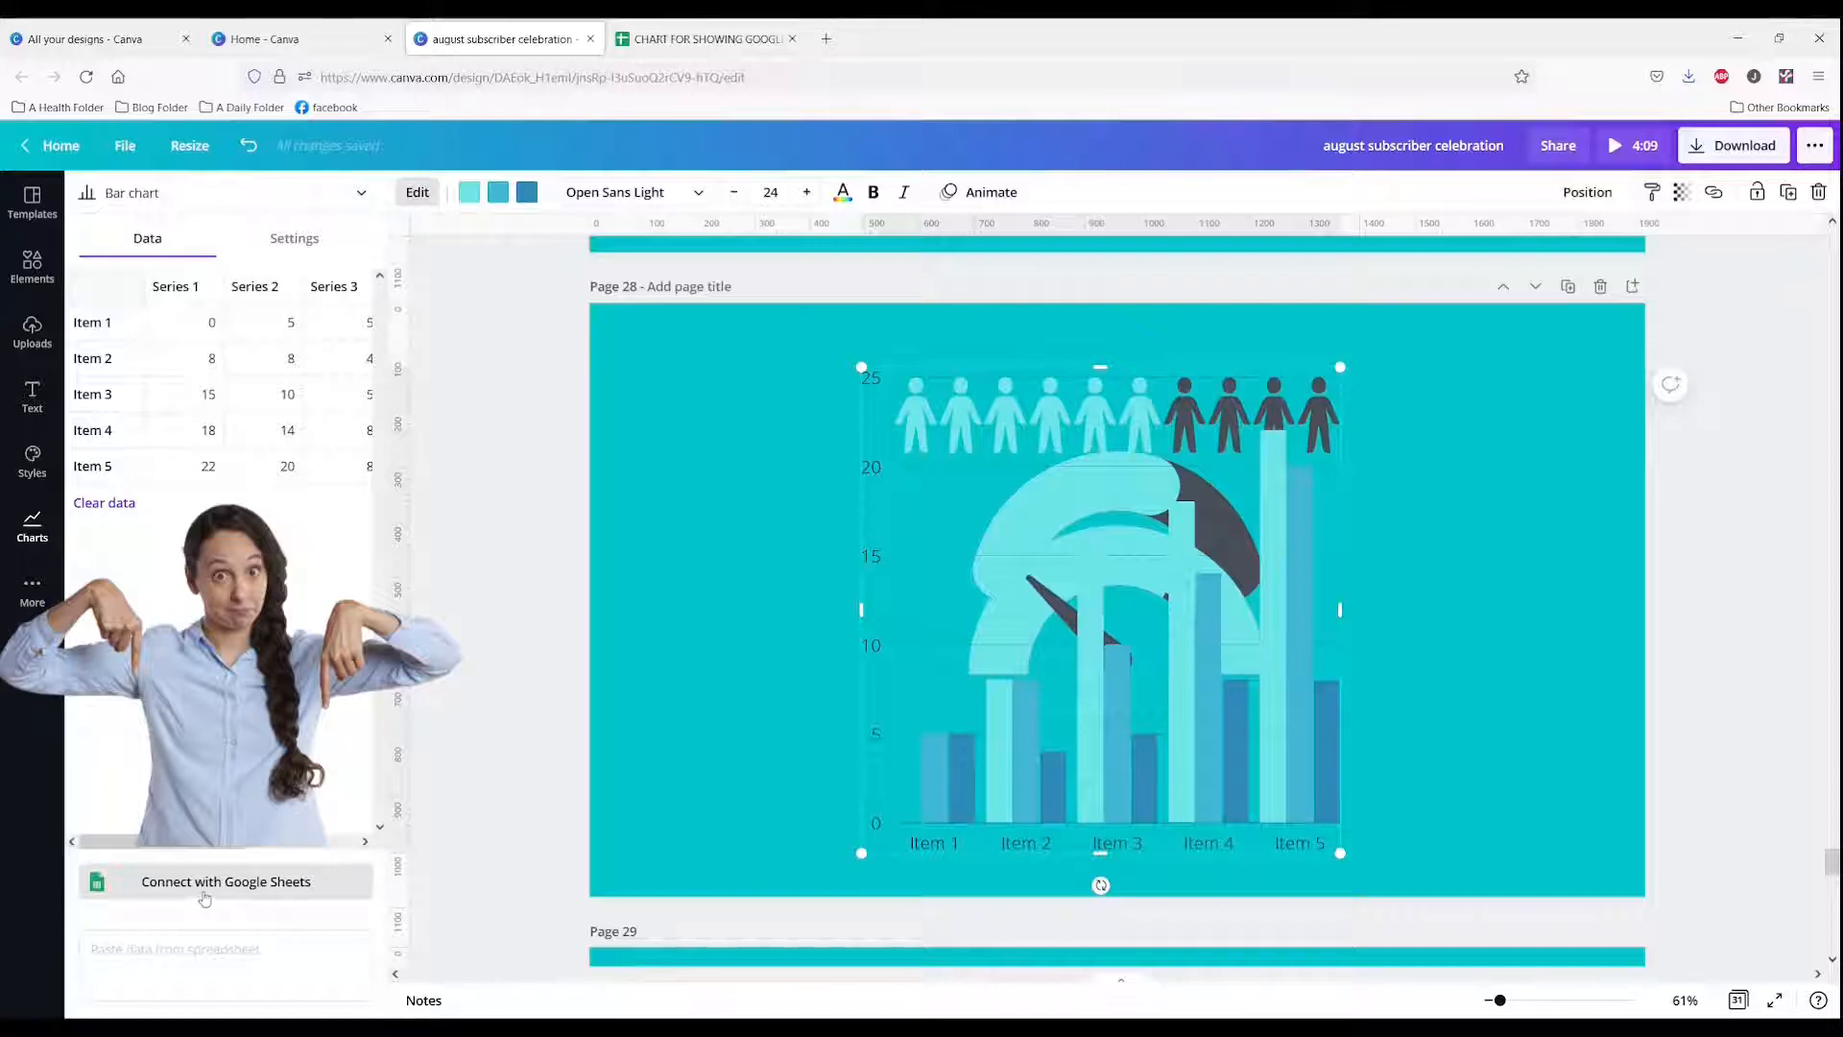
left_click_drag(1265, 683, 894, 701)
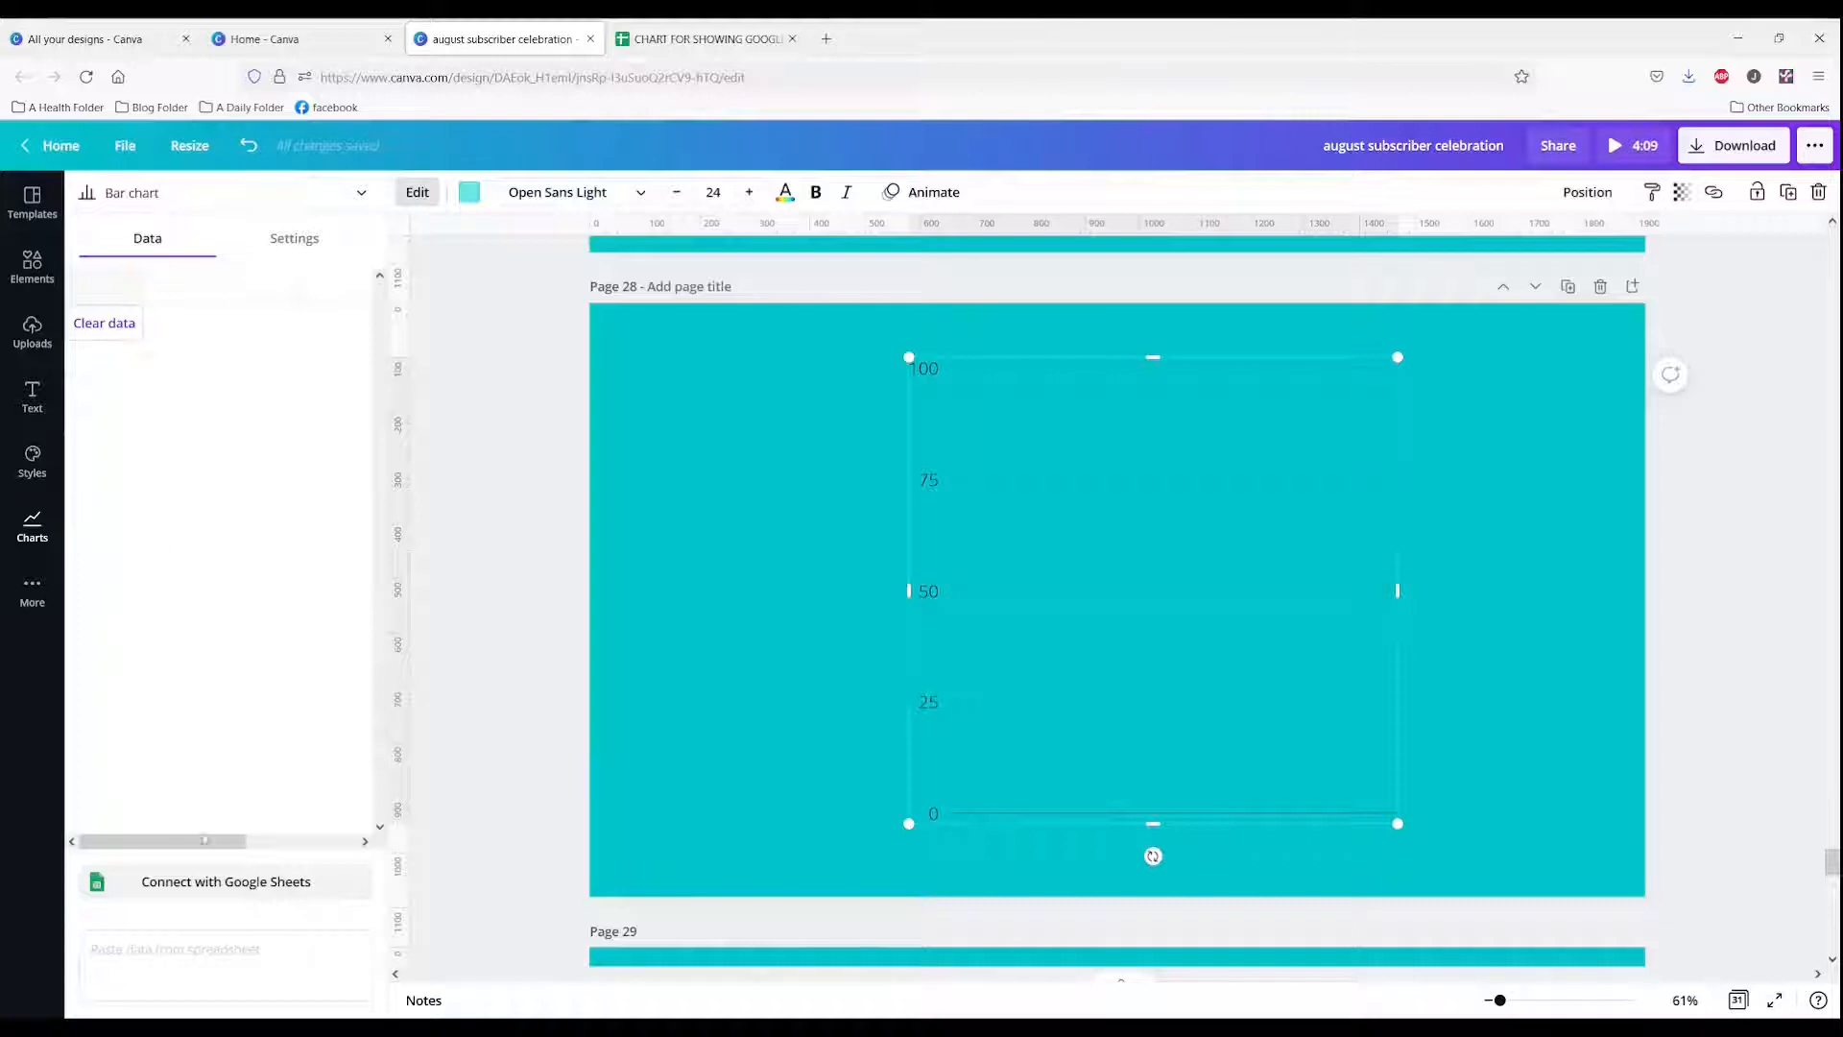
Step: Connect the bar chart to Google Sheets and choose the CHART FOR SHOWING GOOGLE SHEET spreadsheet
left_click(194, 878)
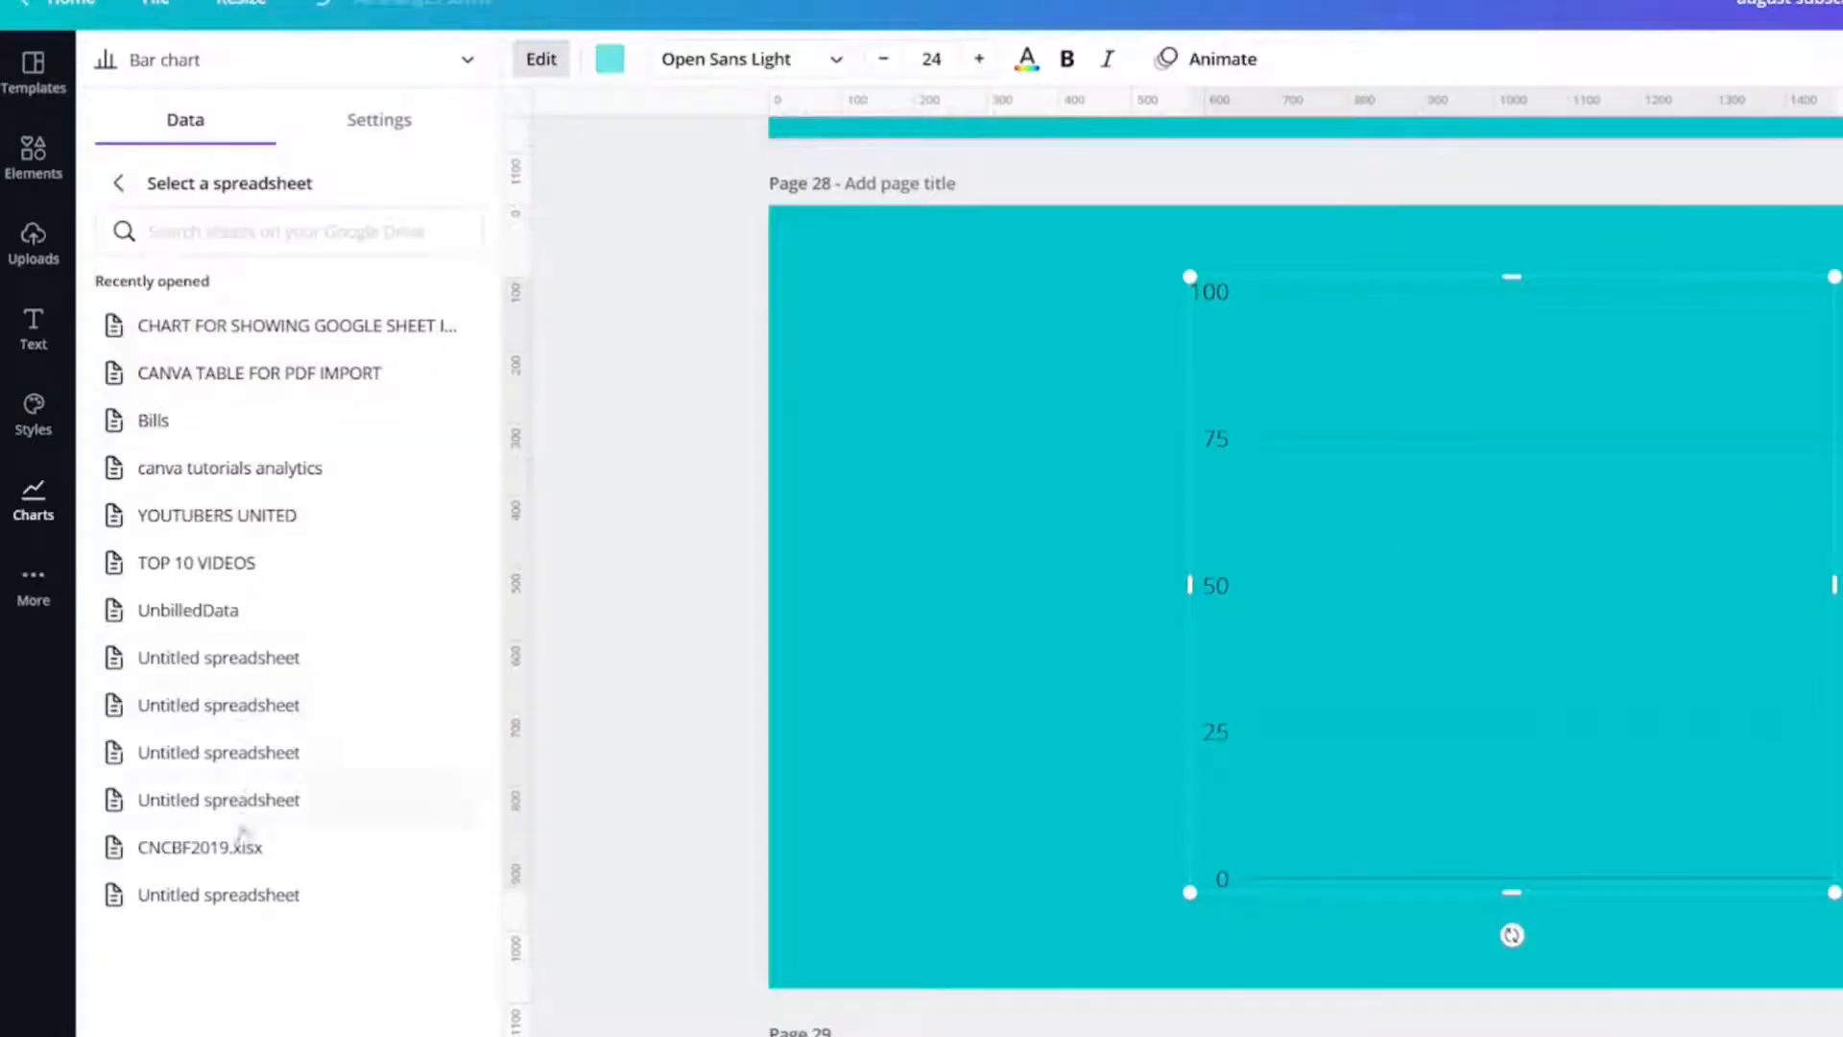
left_click(272, 329)
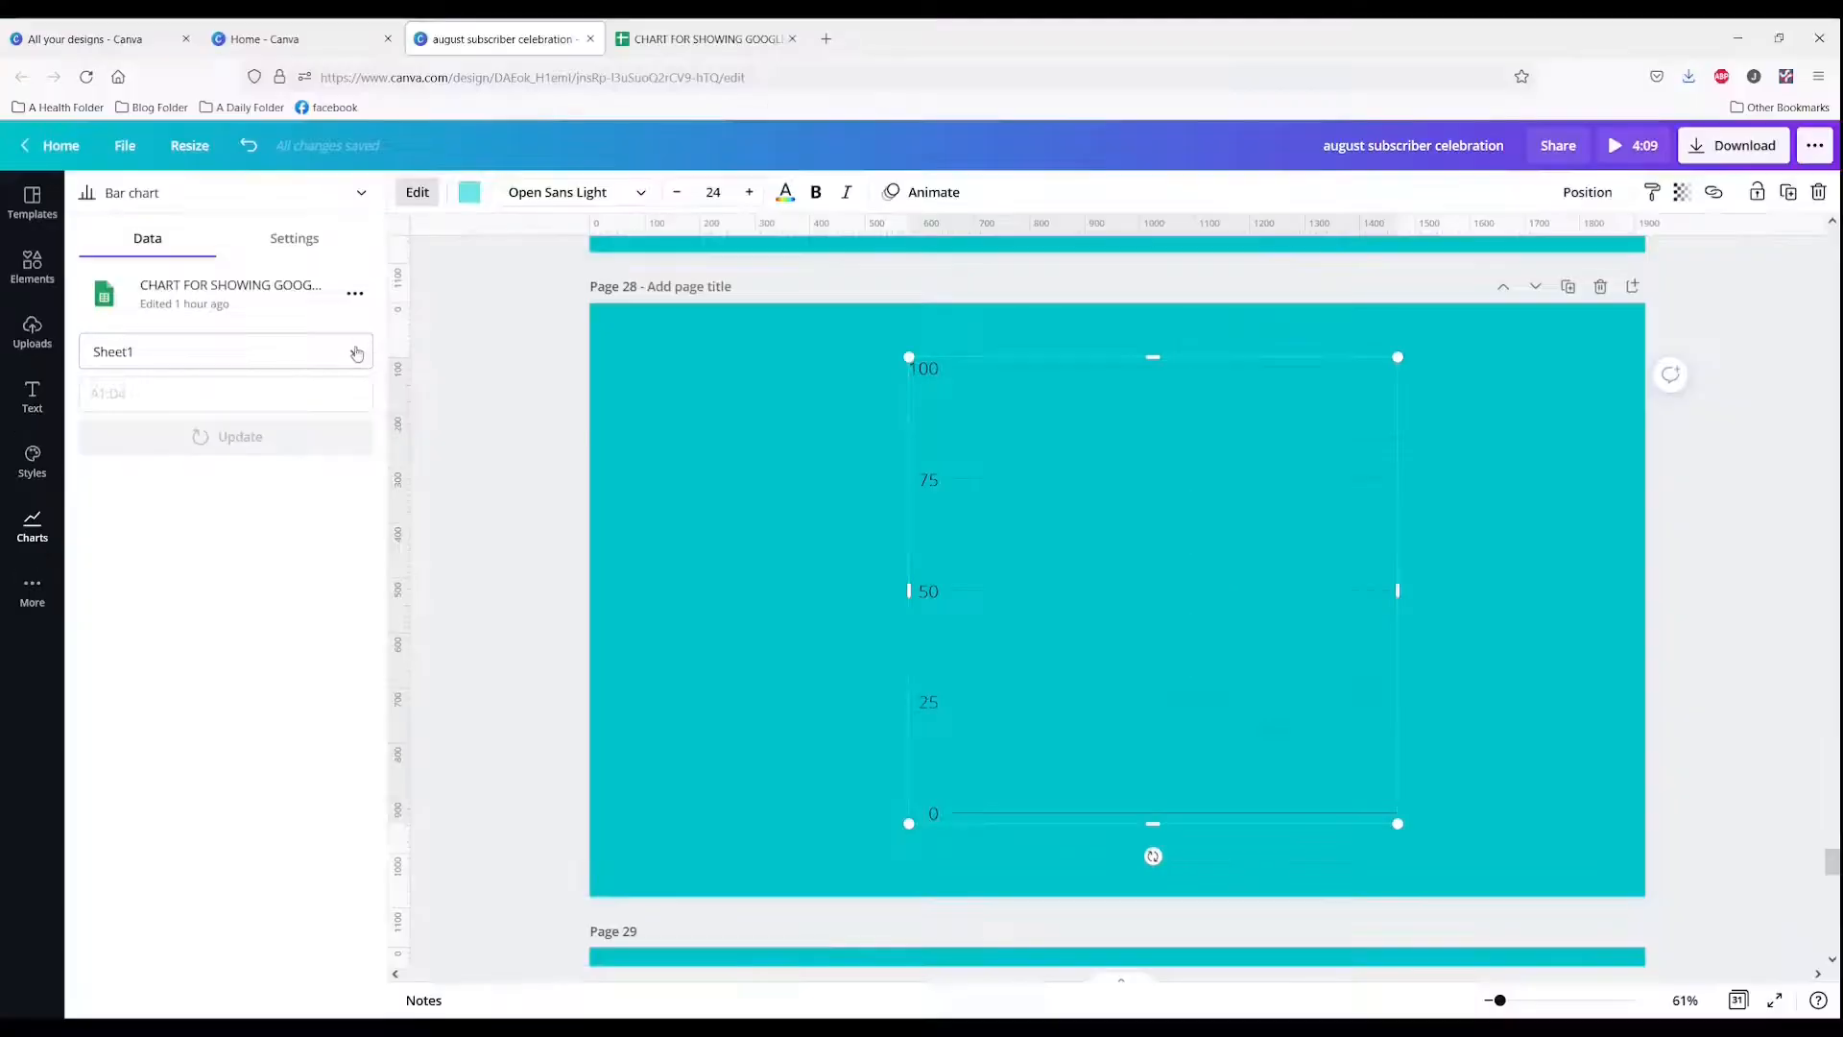
left_click(202, 398)
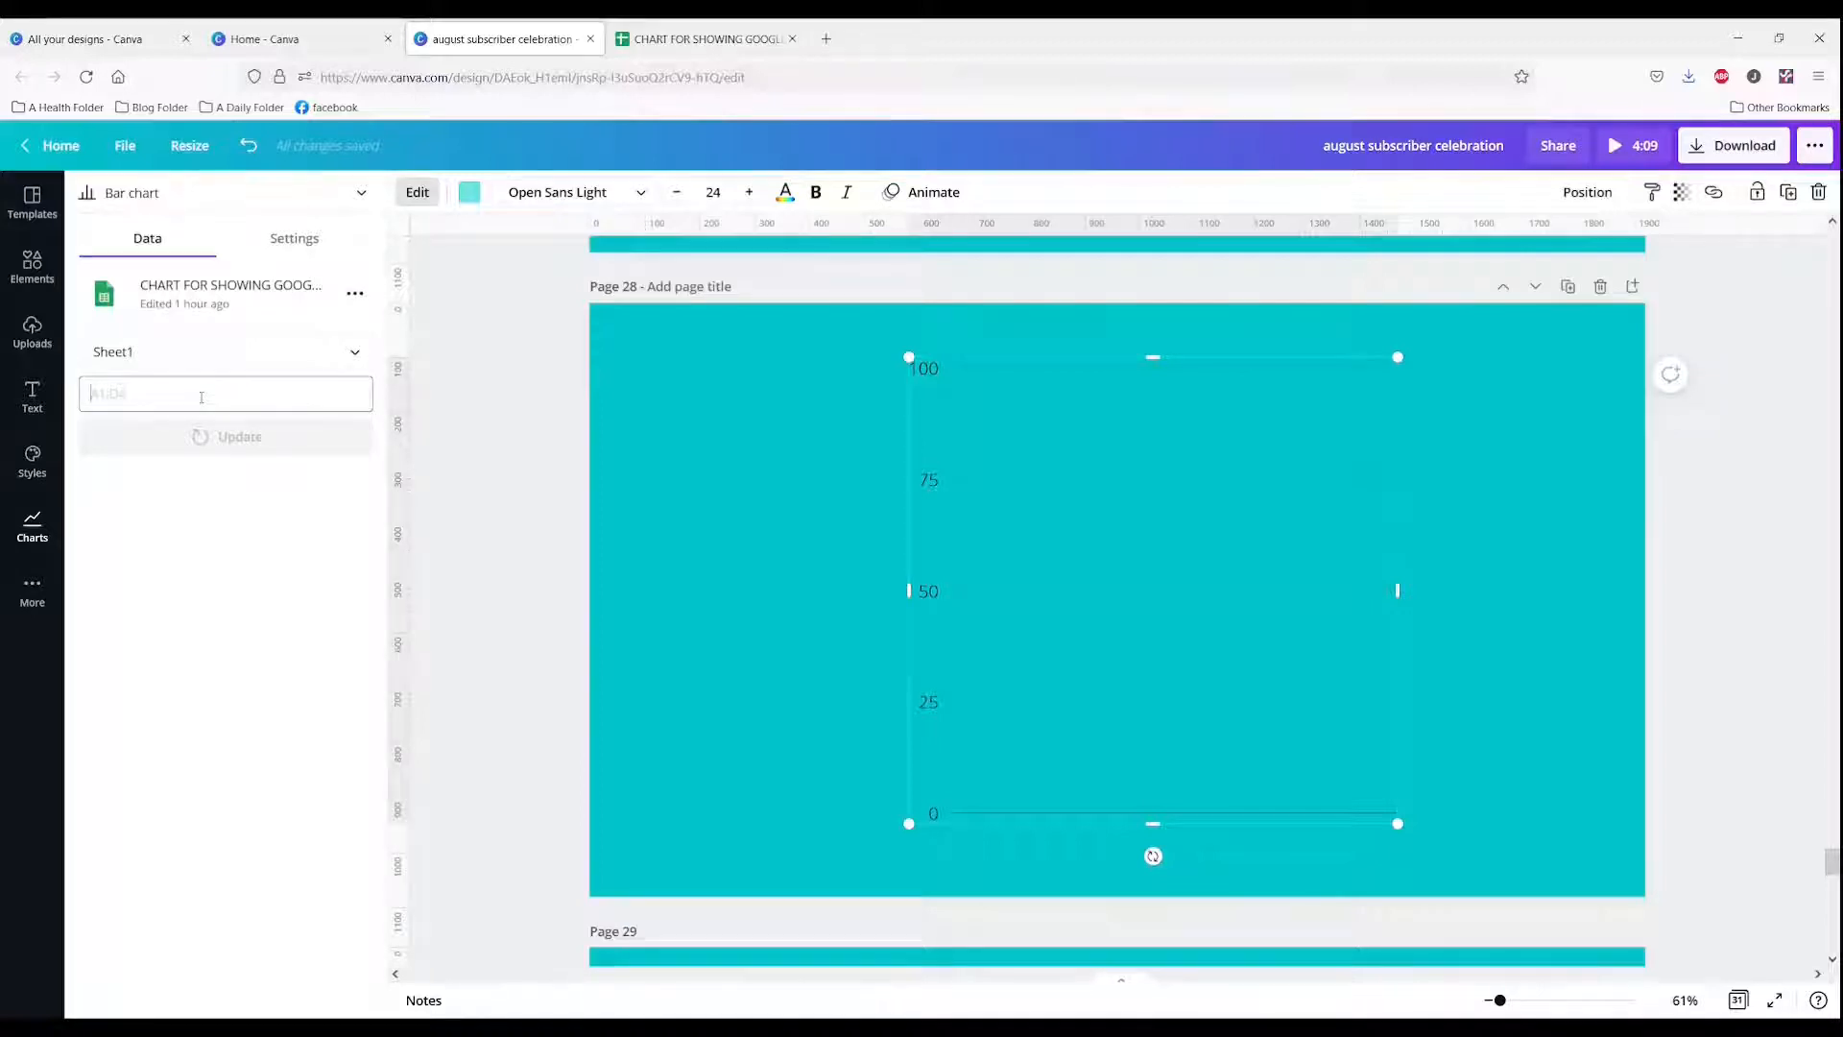
Step: Check the cell range noted for the chart in the spreadsheet tab and return to the design
left_click(681, 23)
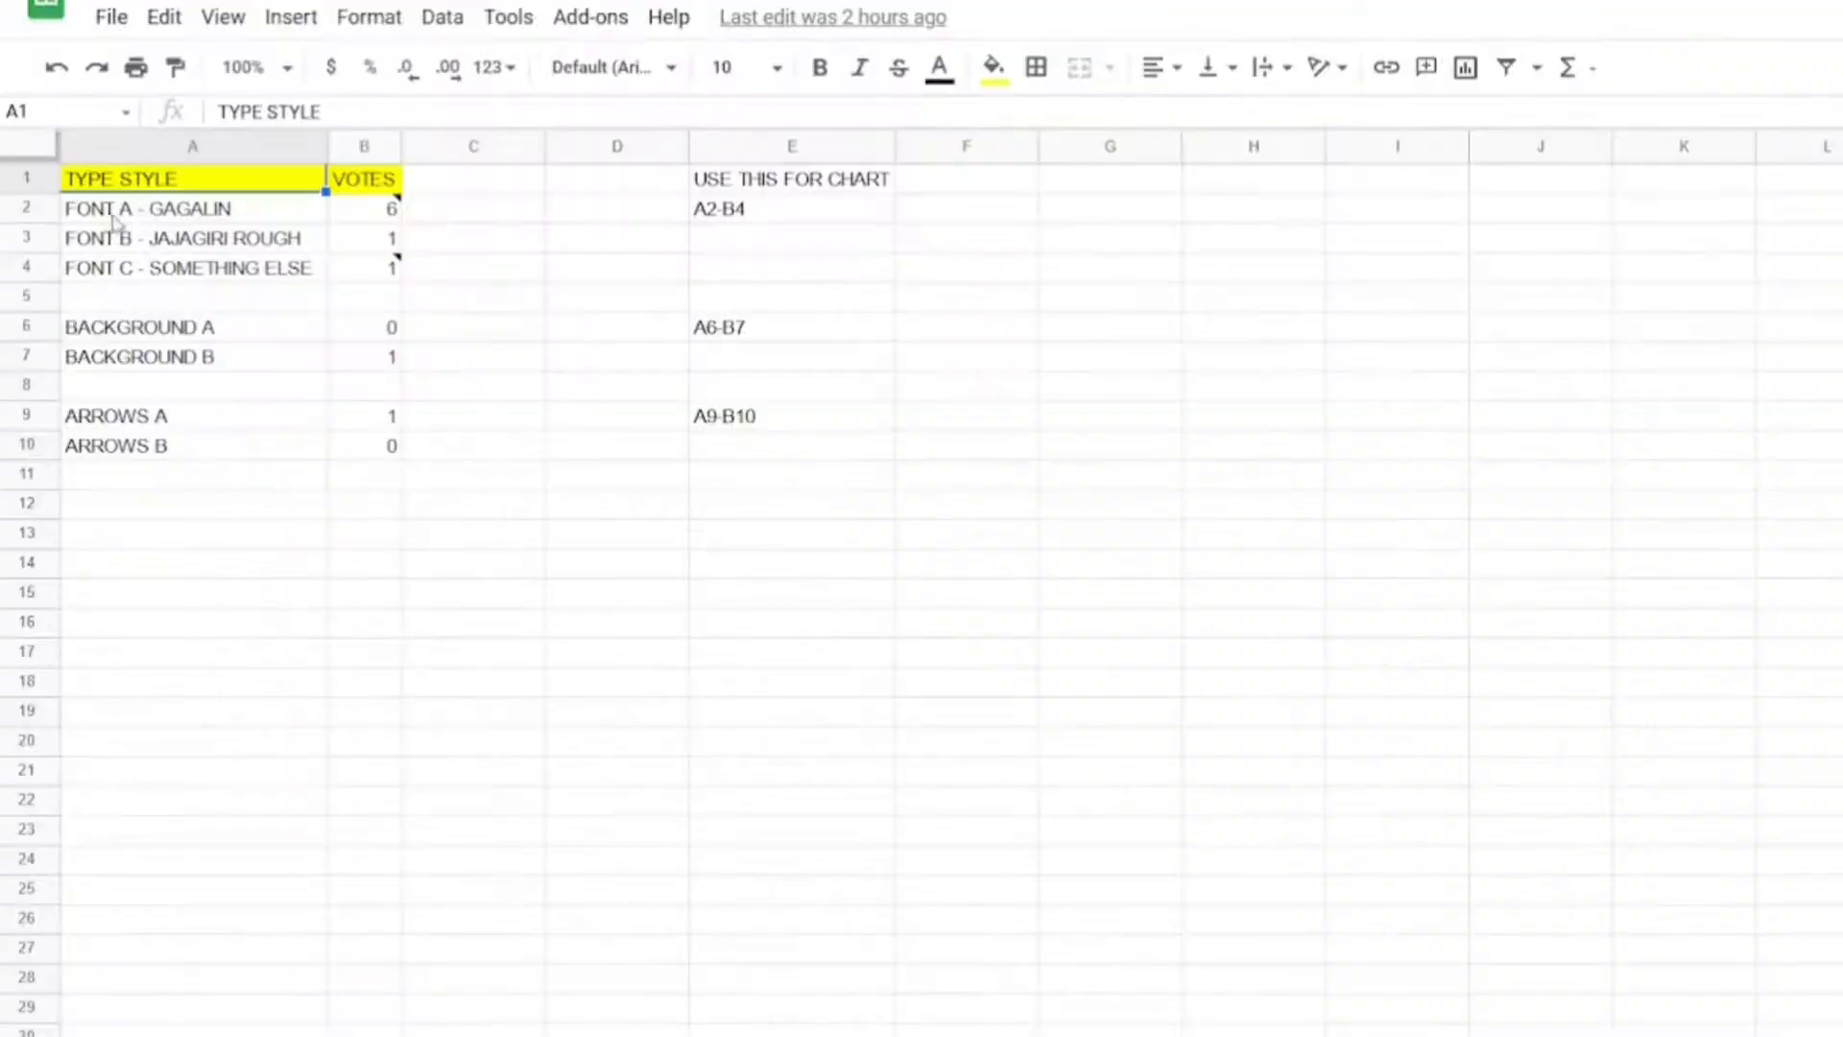
left_click_drag(114, 221, 382, 288)
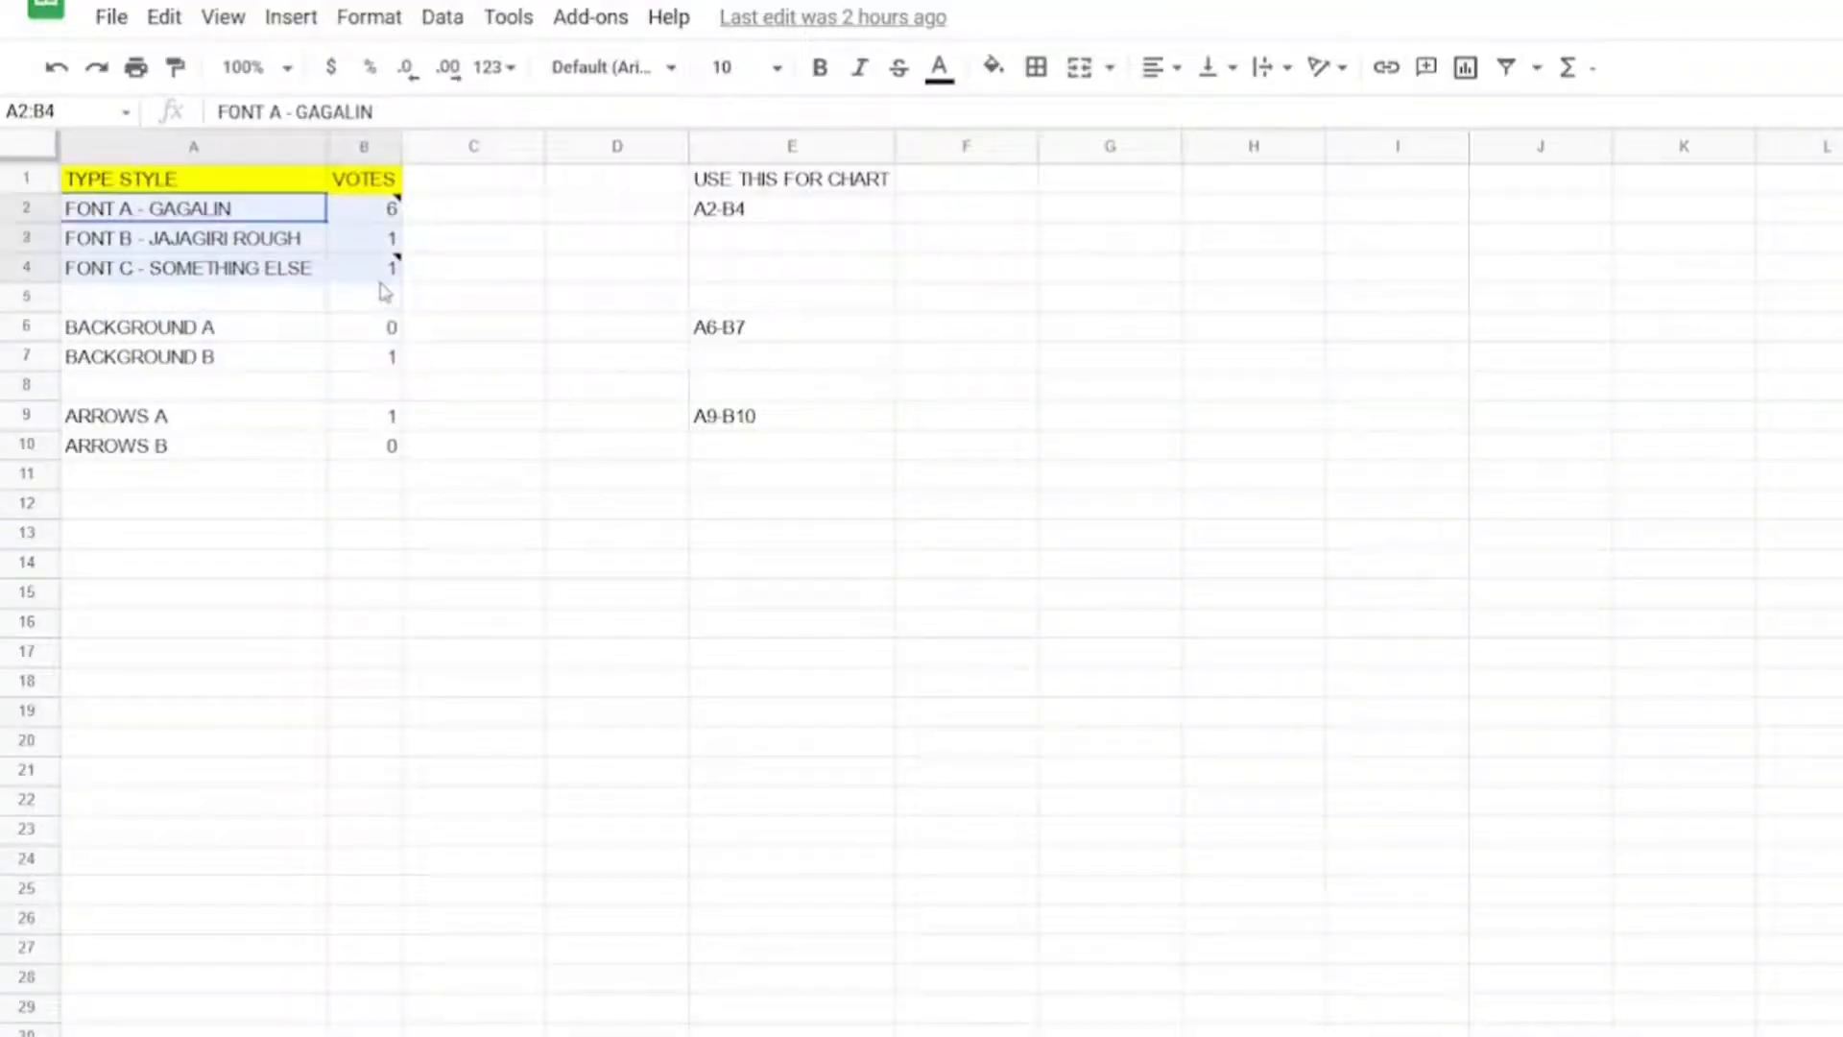
left_click(733, 212)
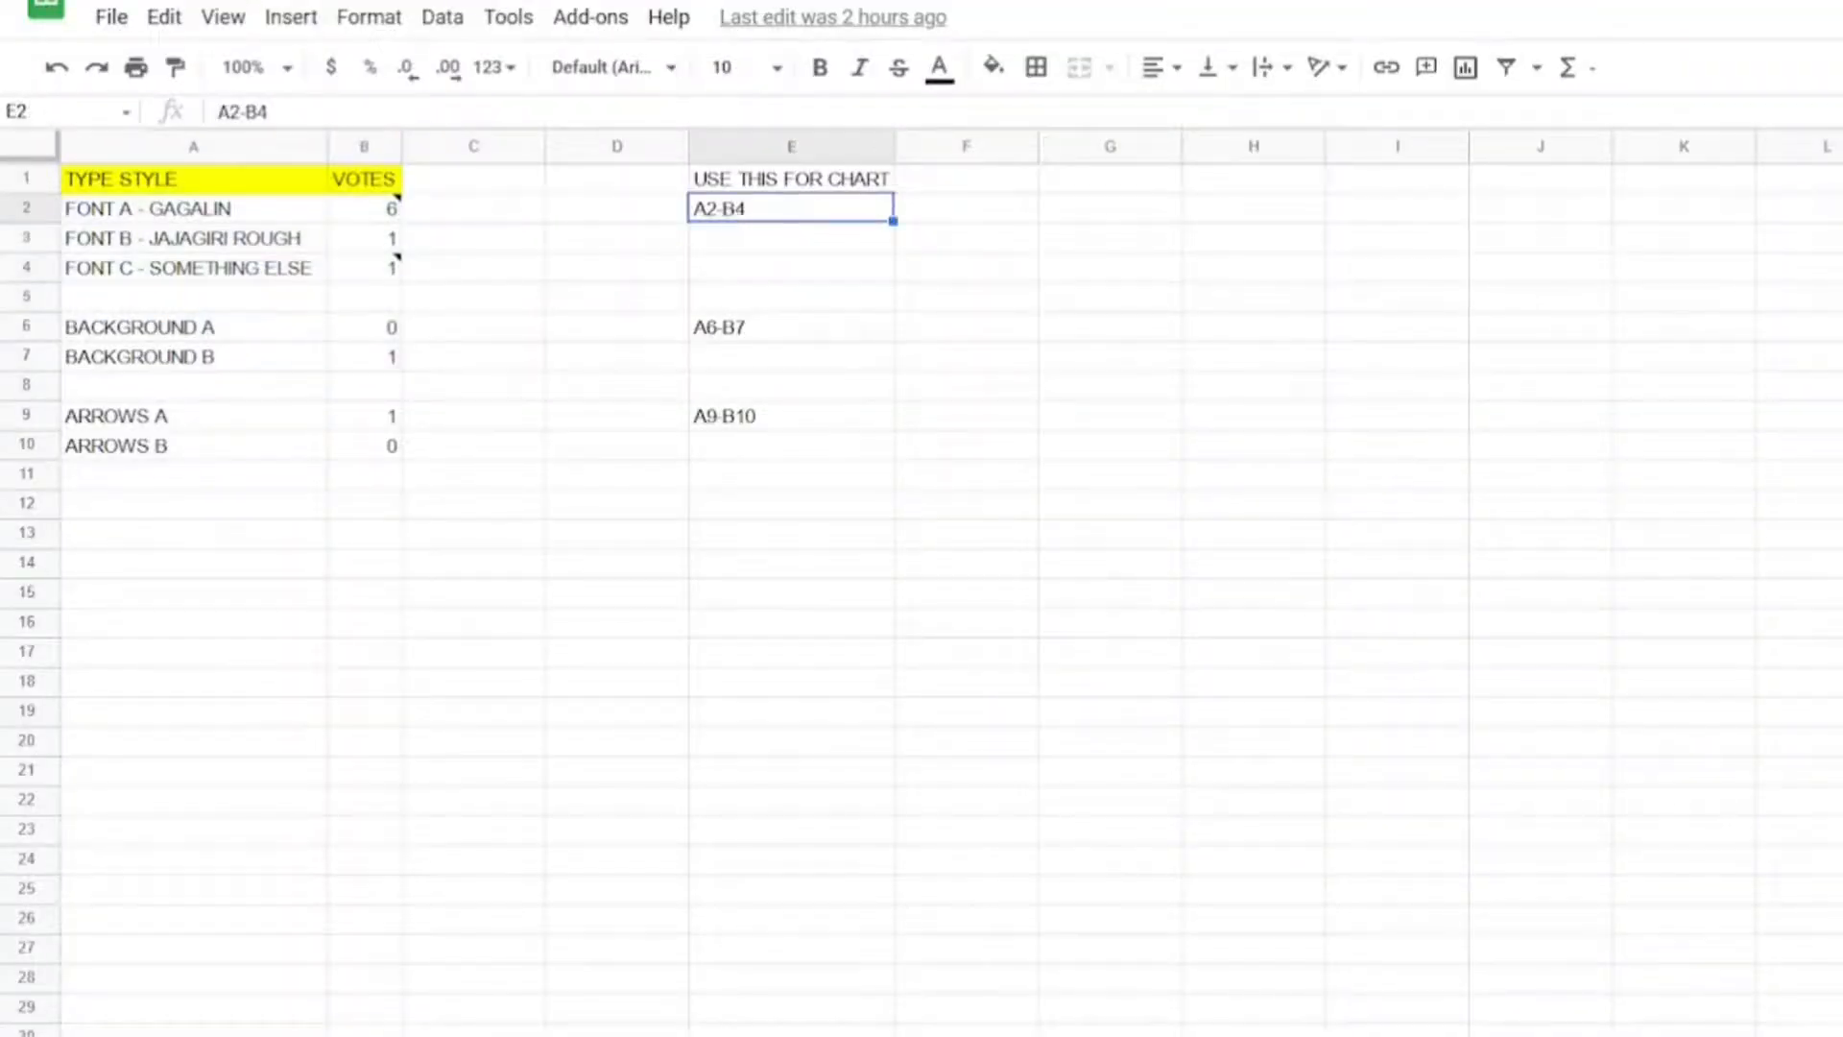
left_click(462, 29)
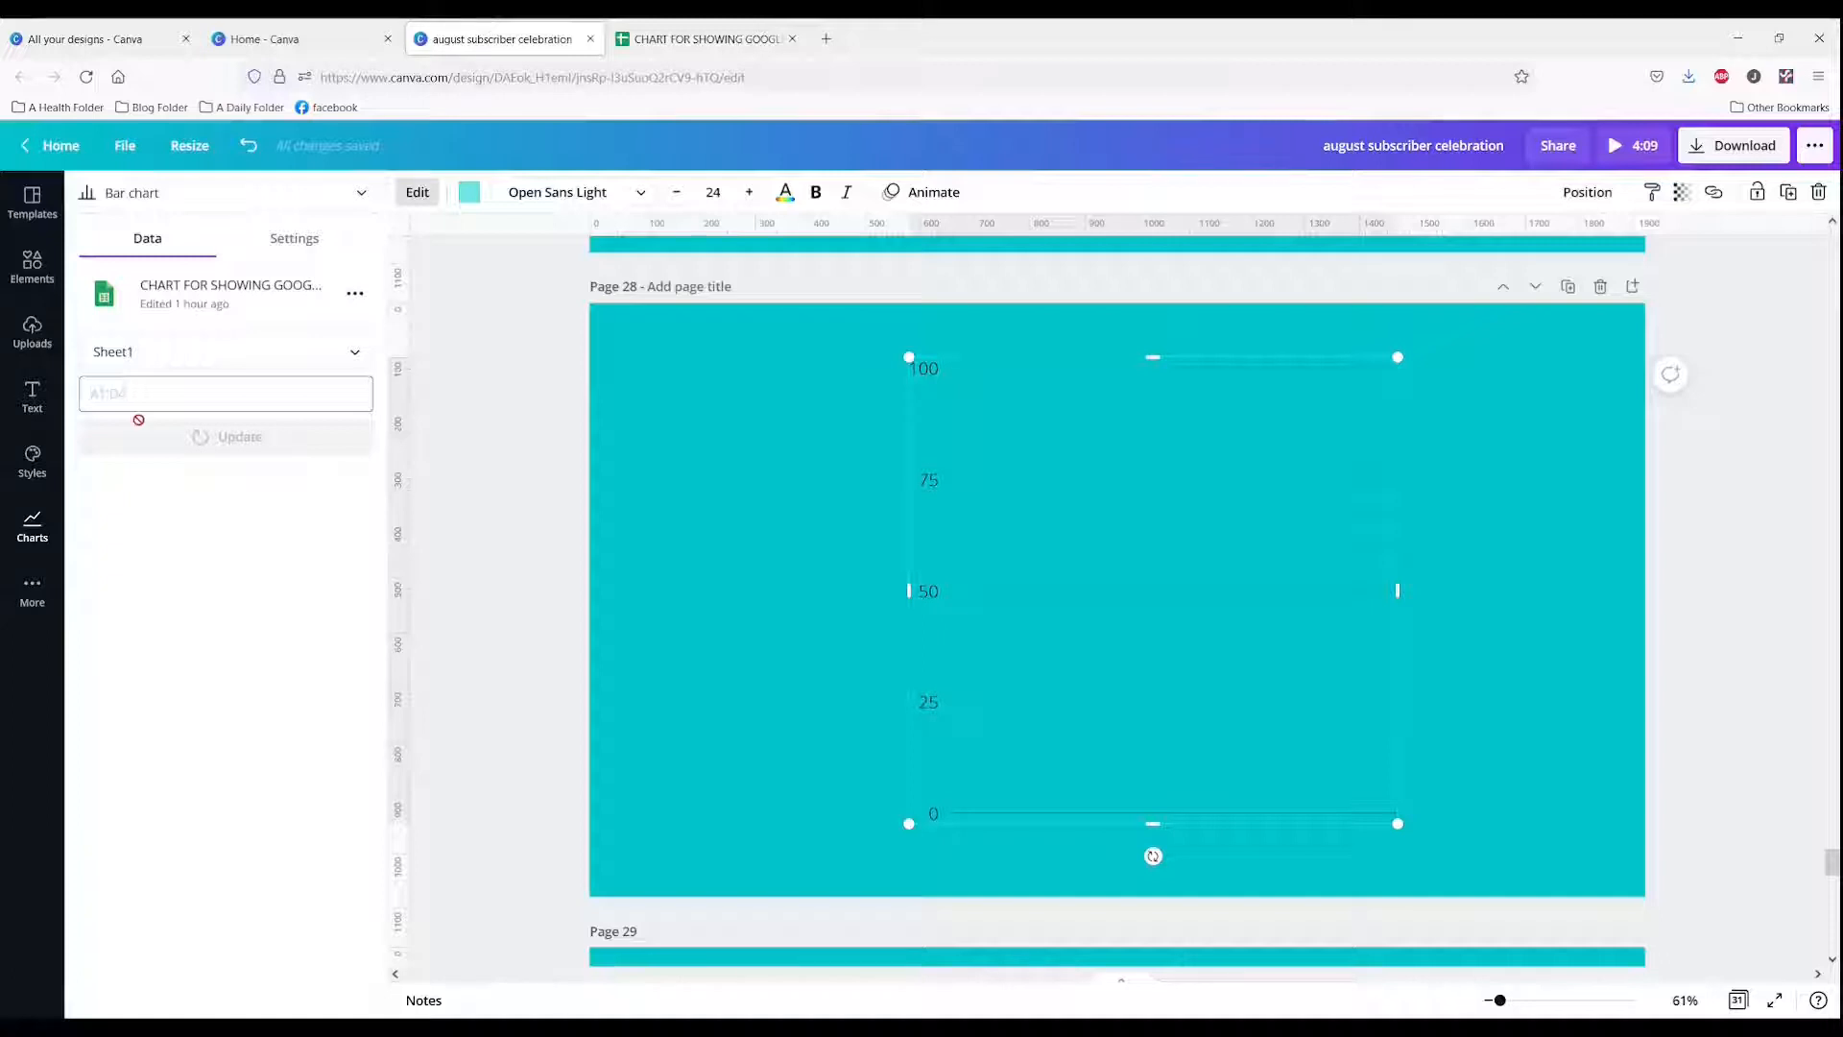
Step: Try to update the chart with the data range a2-b4
left_click(147, 401)
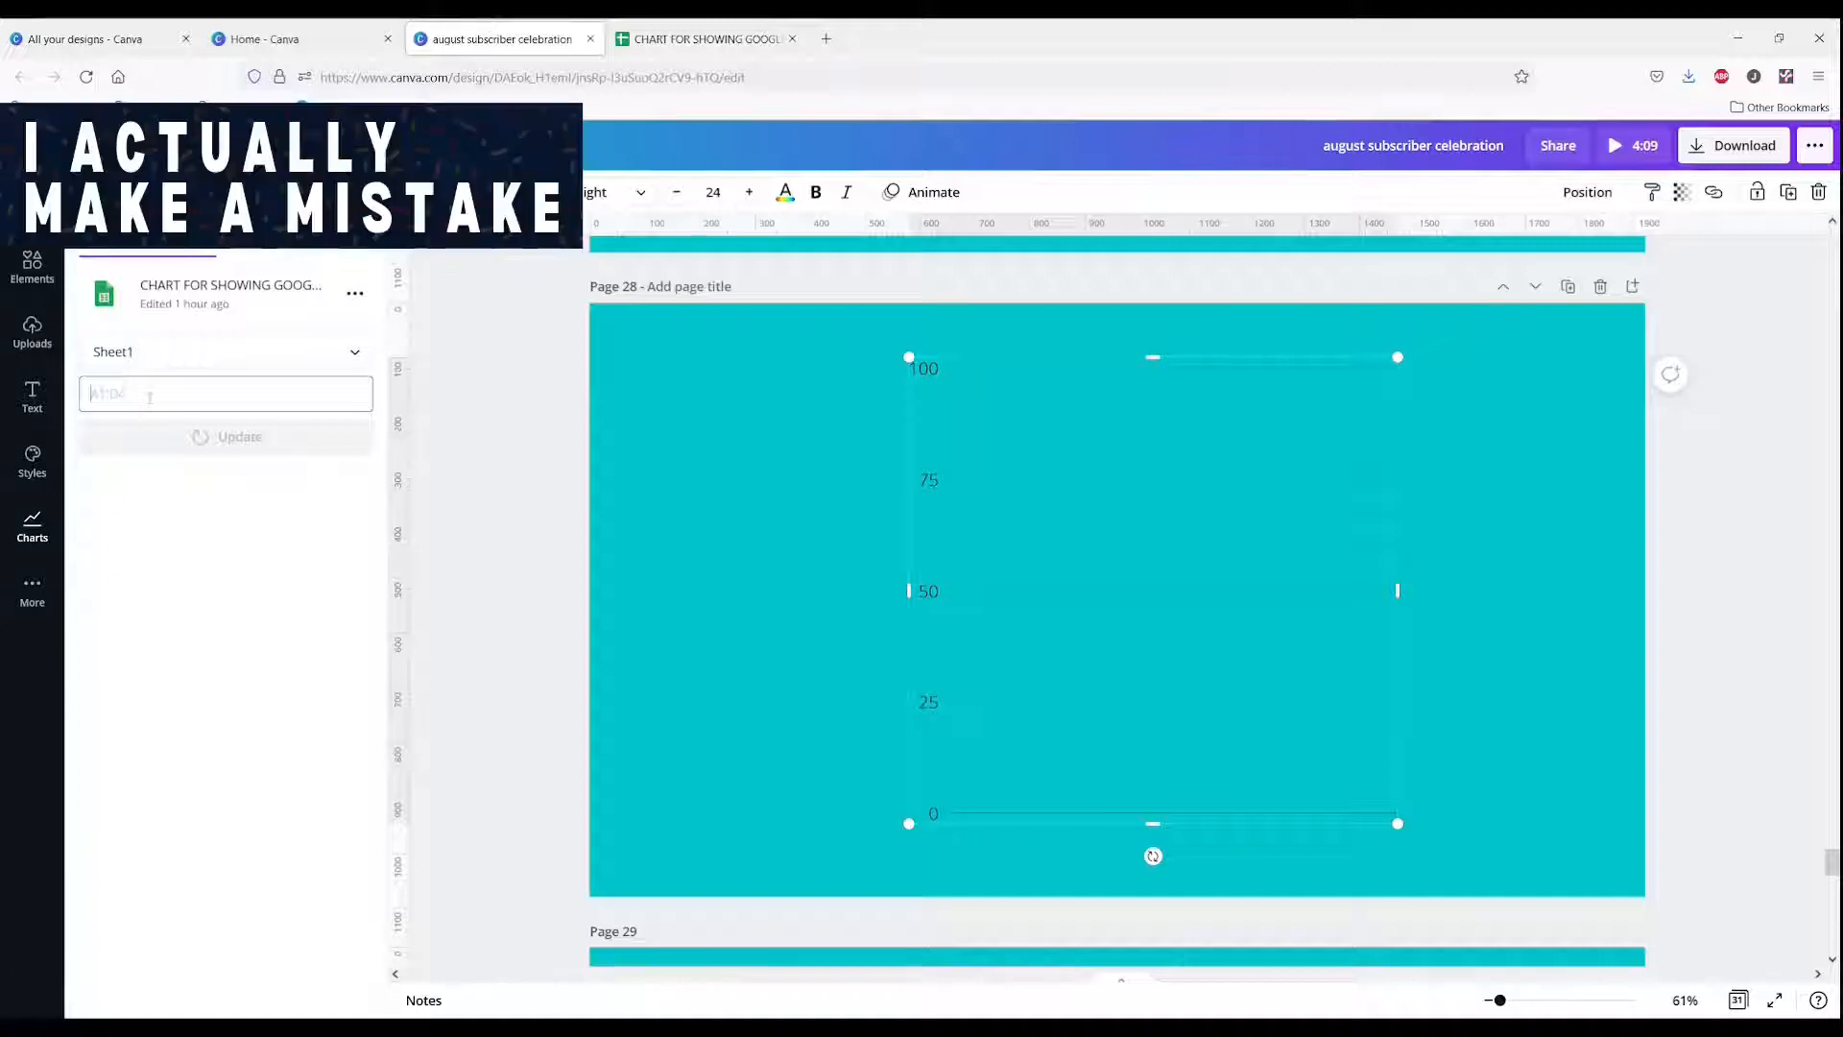
type("a2")
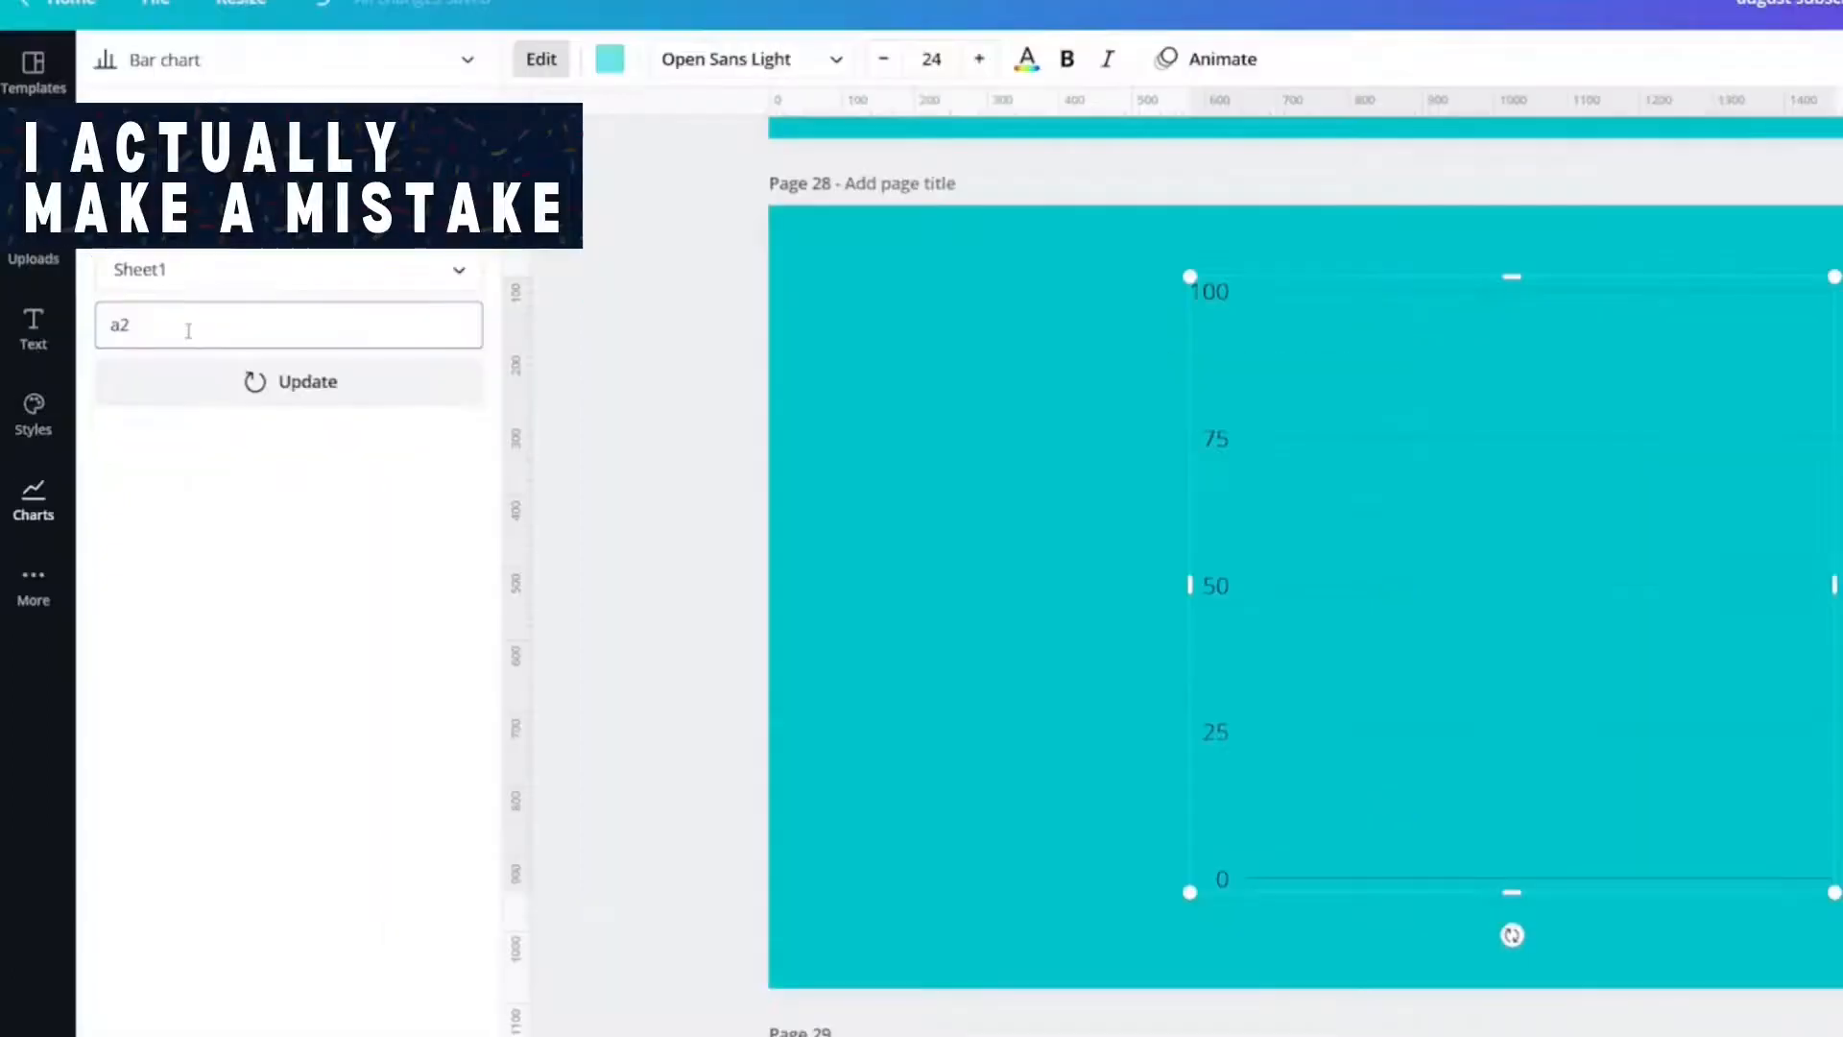
type("-b4")
left_click(255, 381)
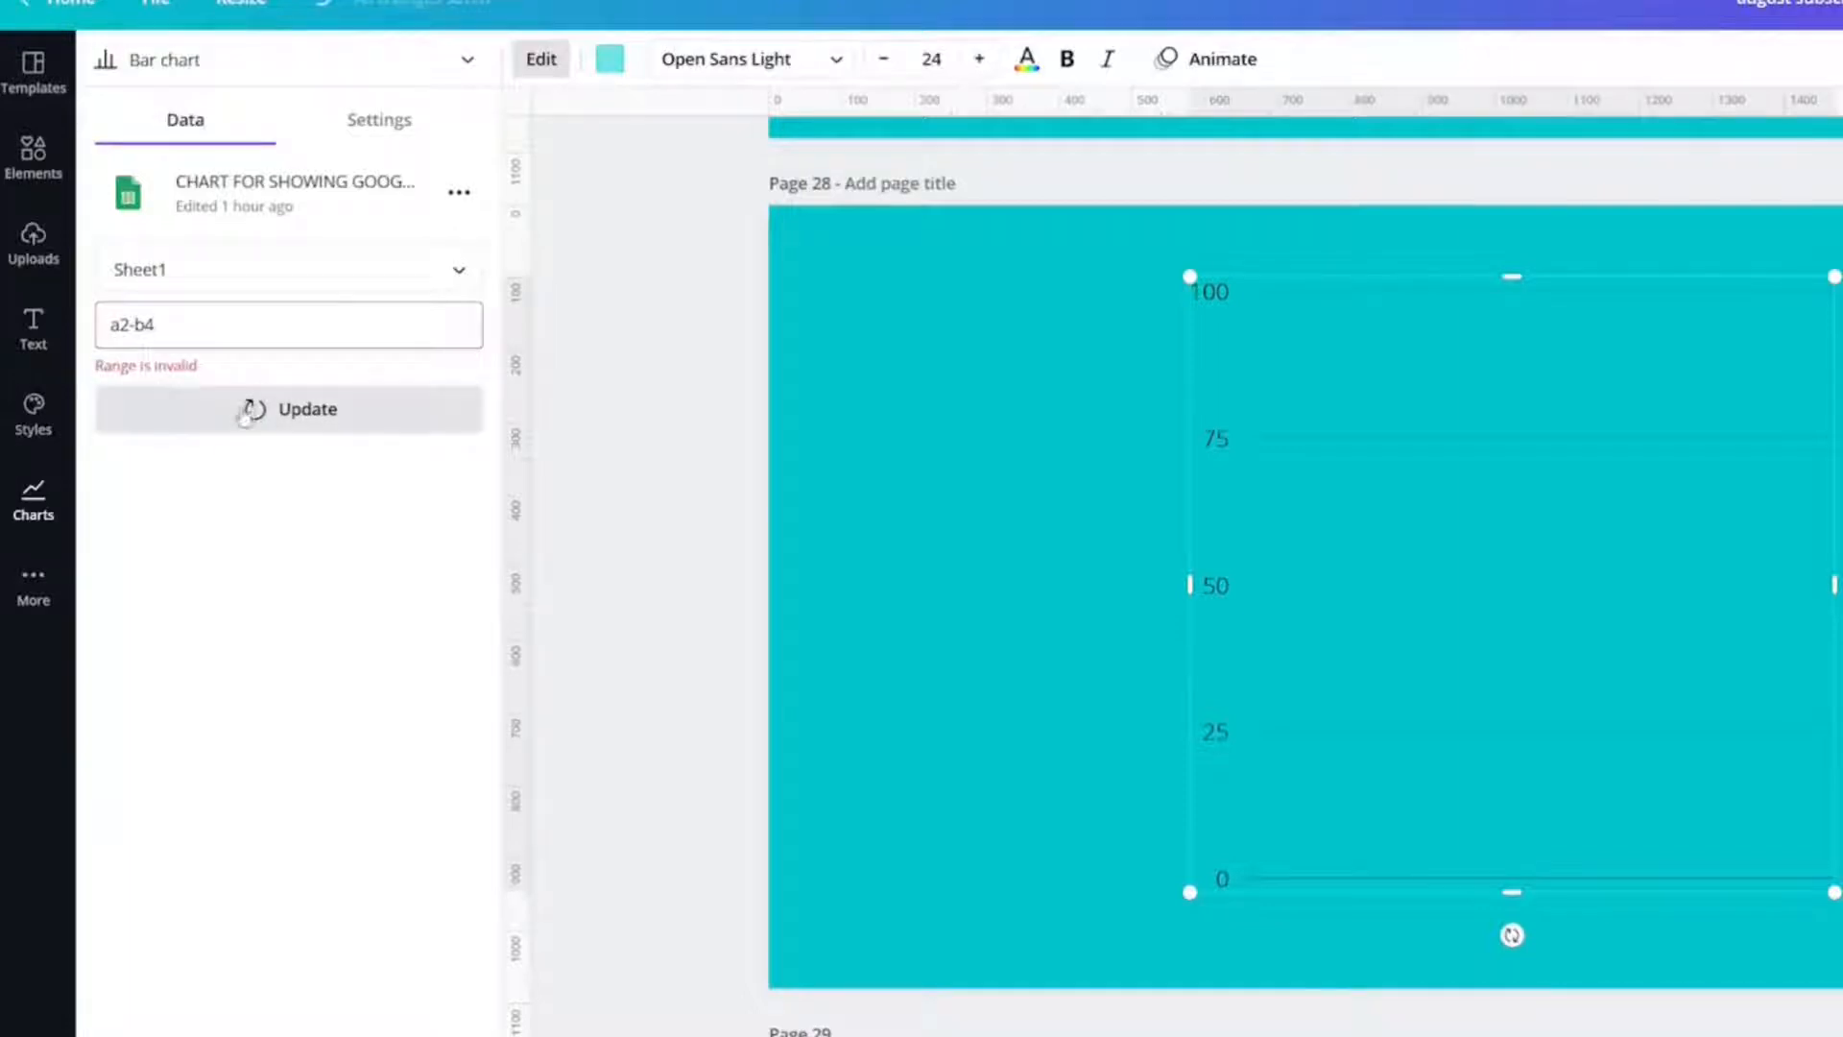
Step: Correct the chart's data range to A2:B4 and update the chart
left_click(183, 324)
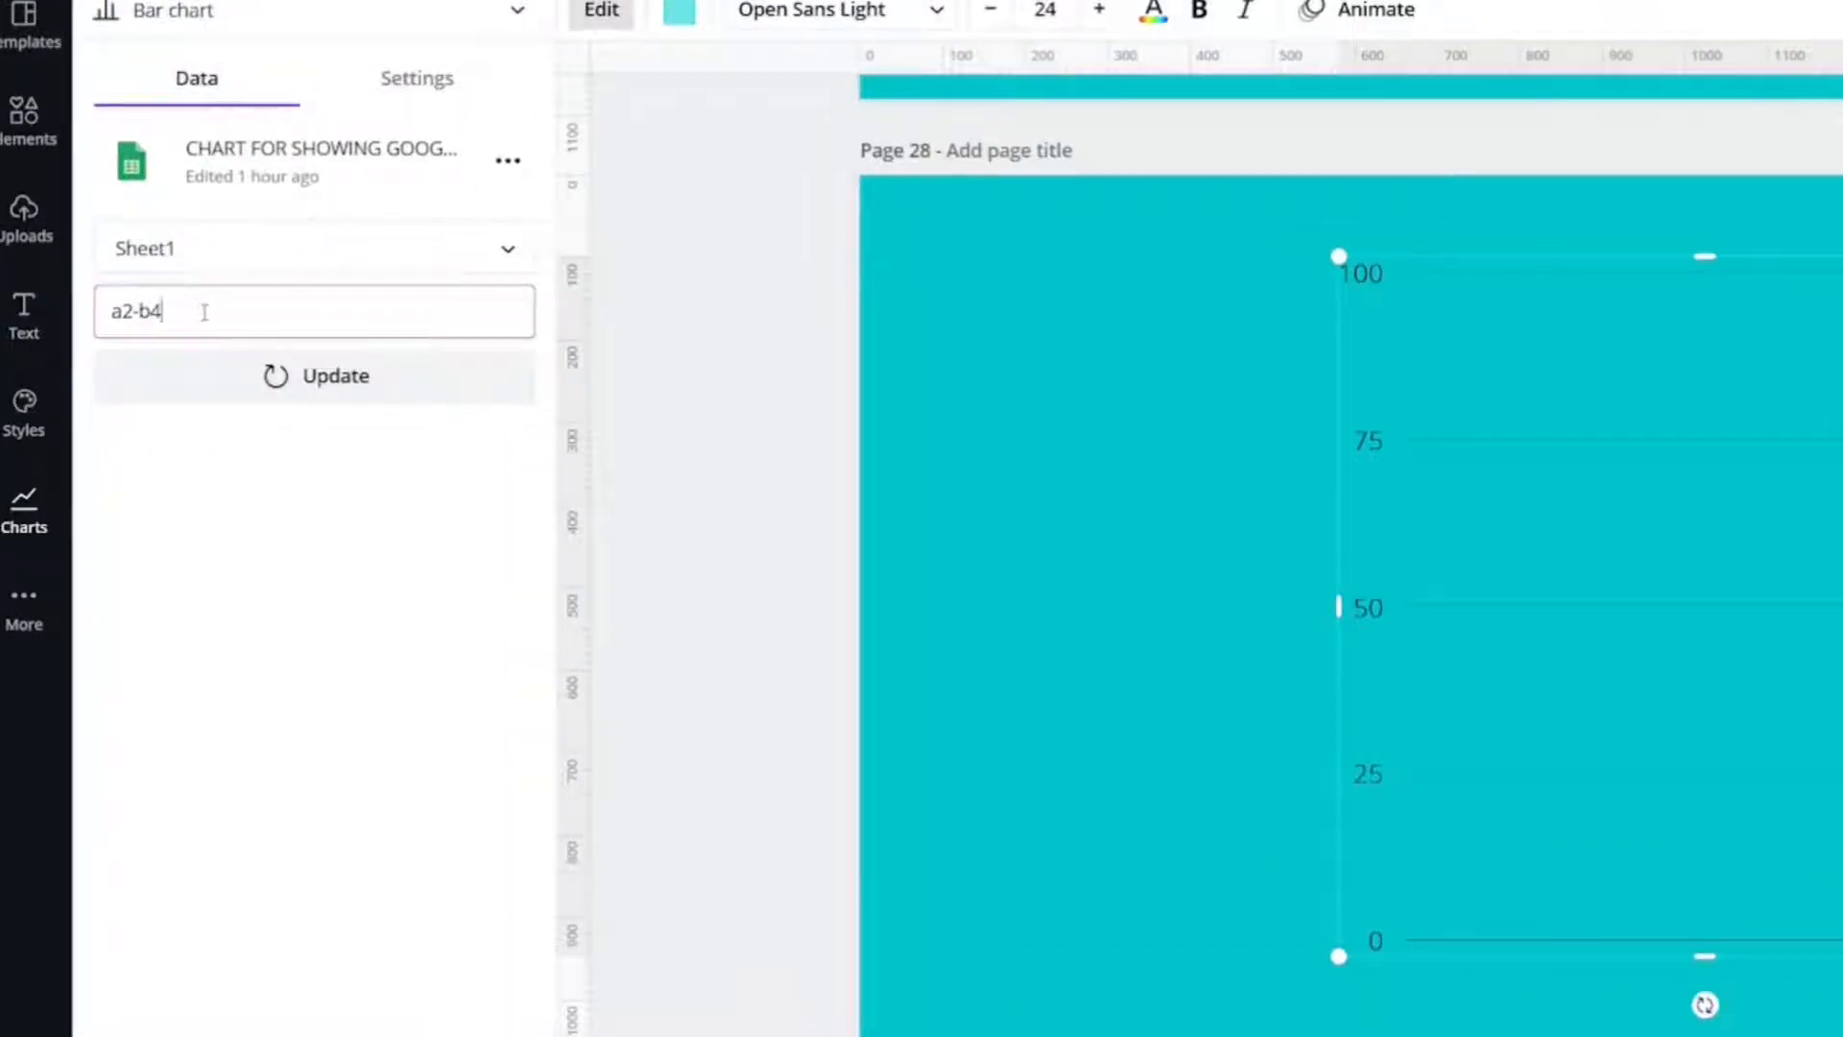
left_click_drag(204, 312, 57, 309)
key("BackSpace")
type("A2:B4")
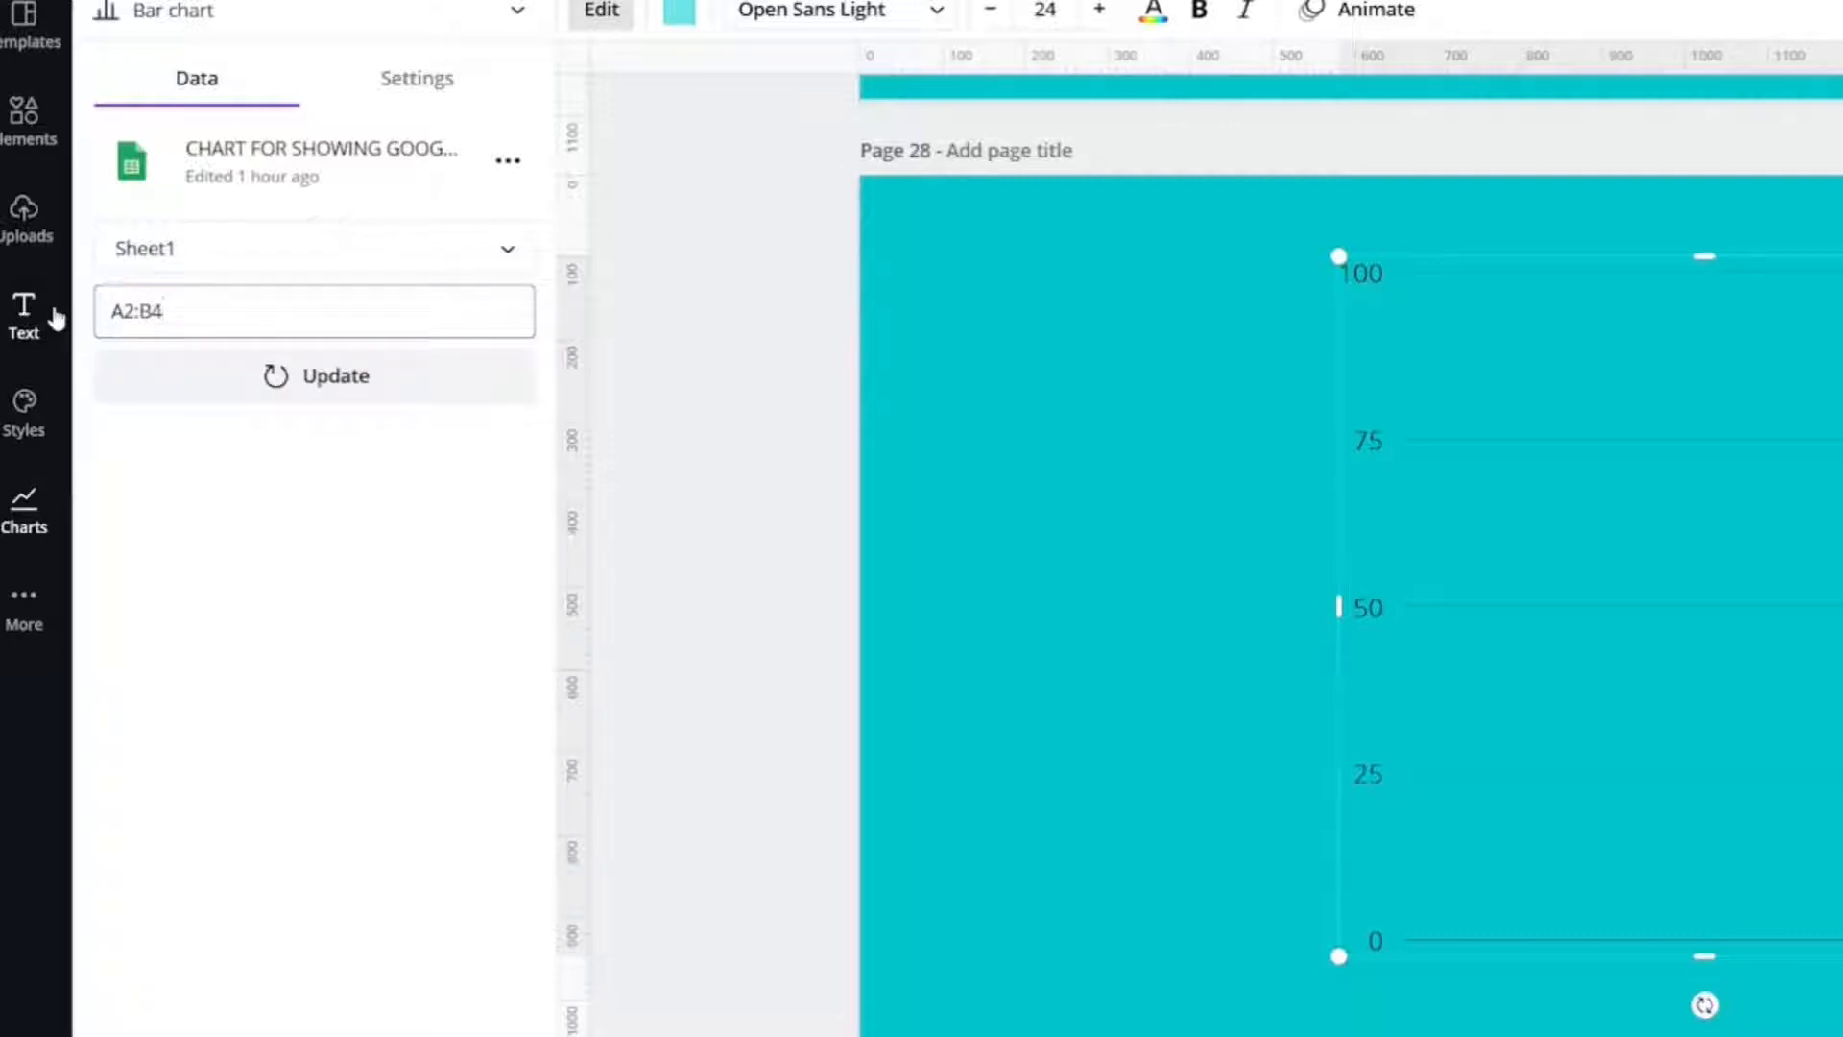
left_click(269, 386)
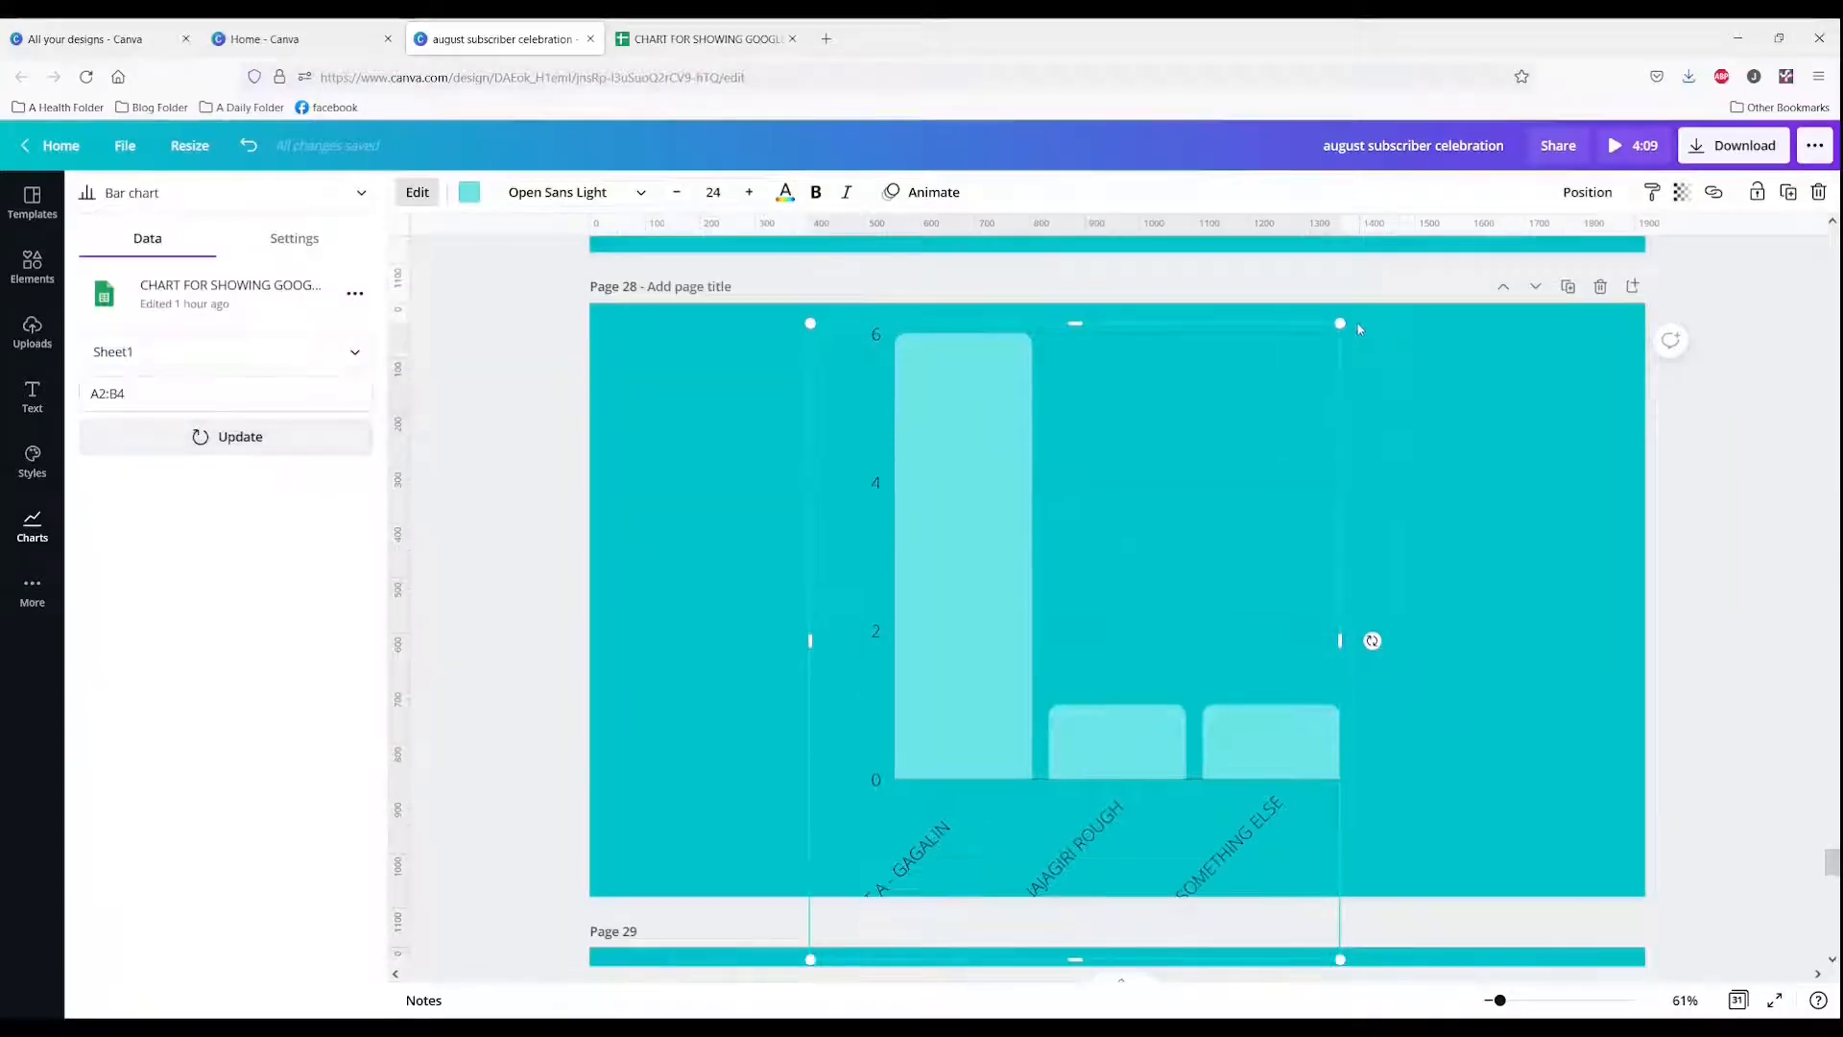
Step: Resize and reposition the bar chart to fill most of page 28
left_click_drag(1337, 329, 1203, 491)
left_click_drag(862, 918, 773, 780)
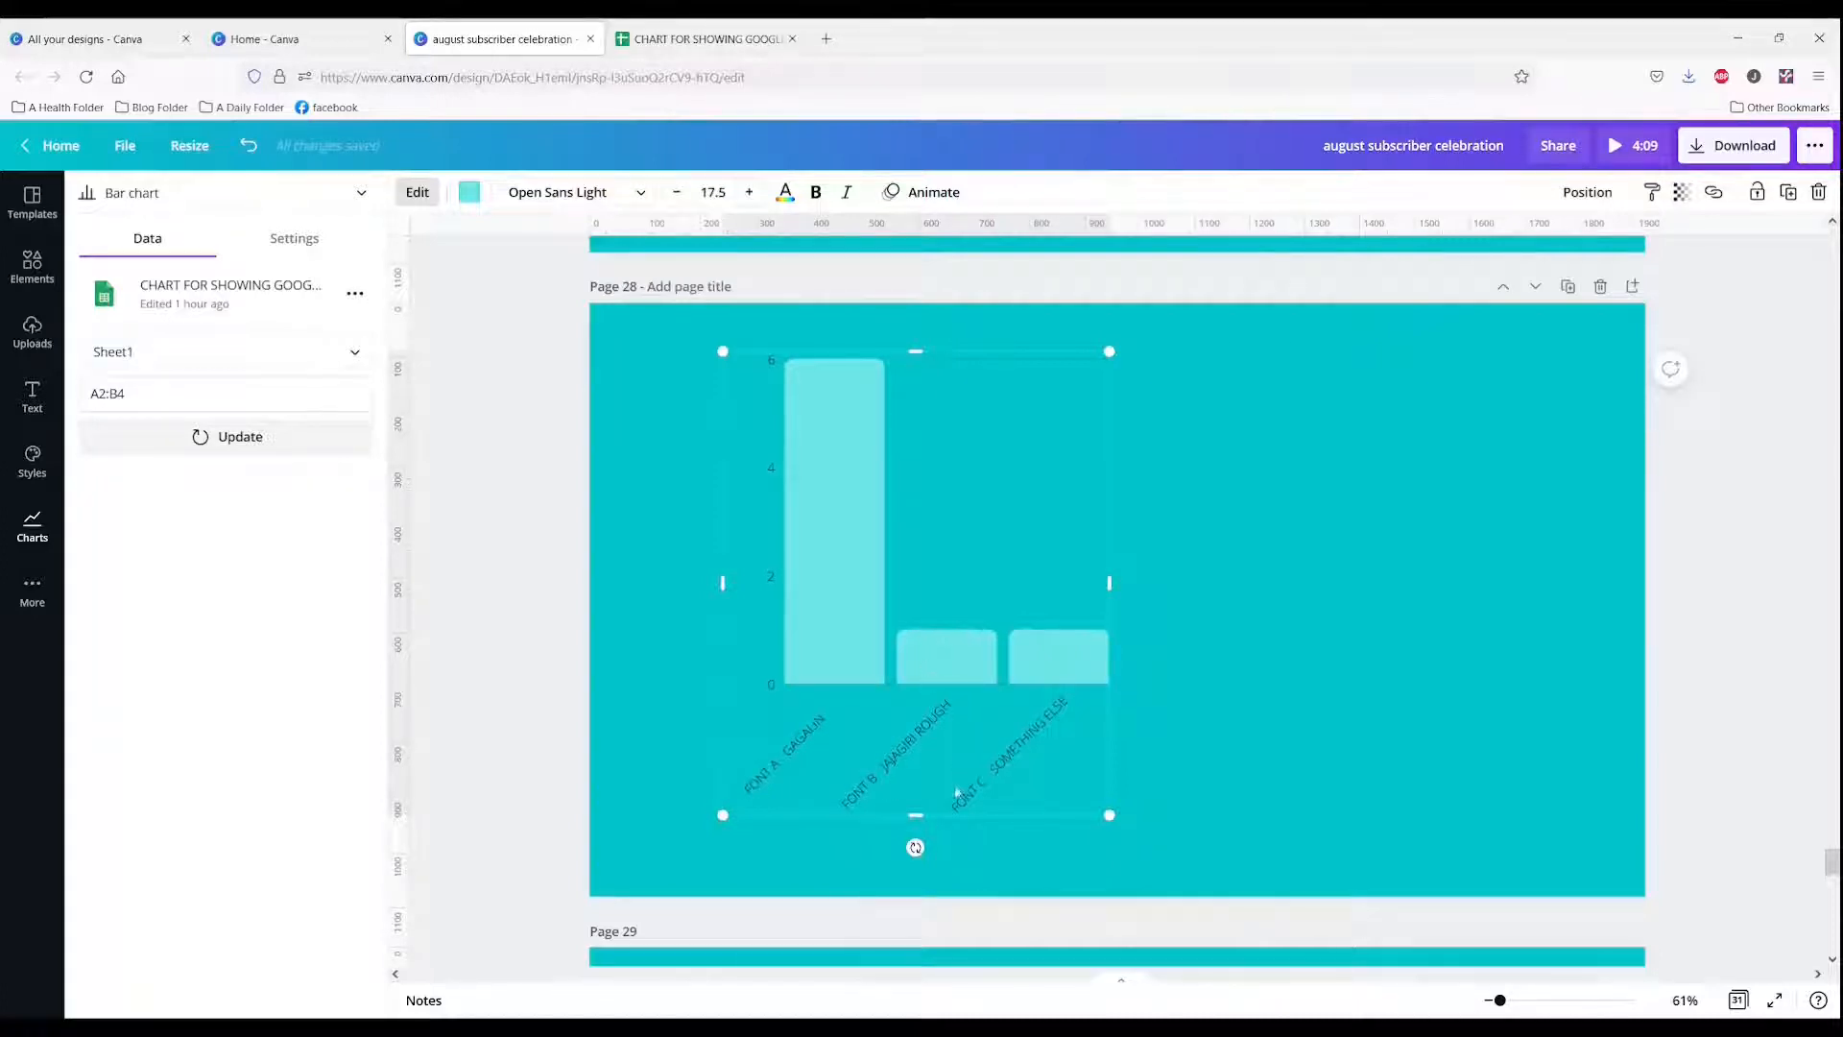
left_click(1108, 583)
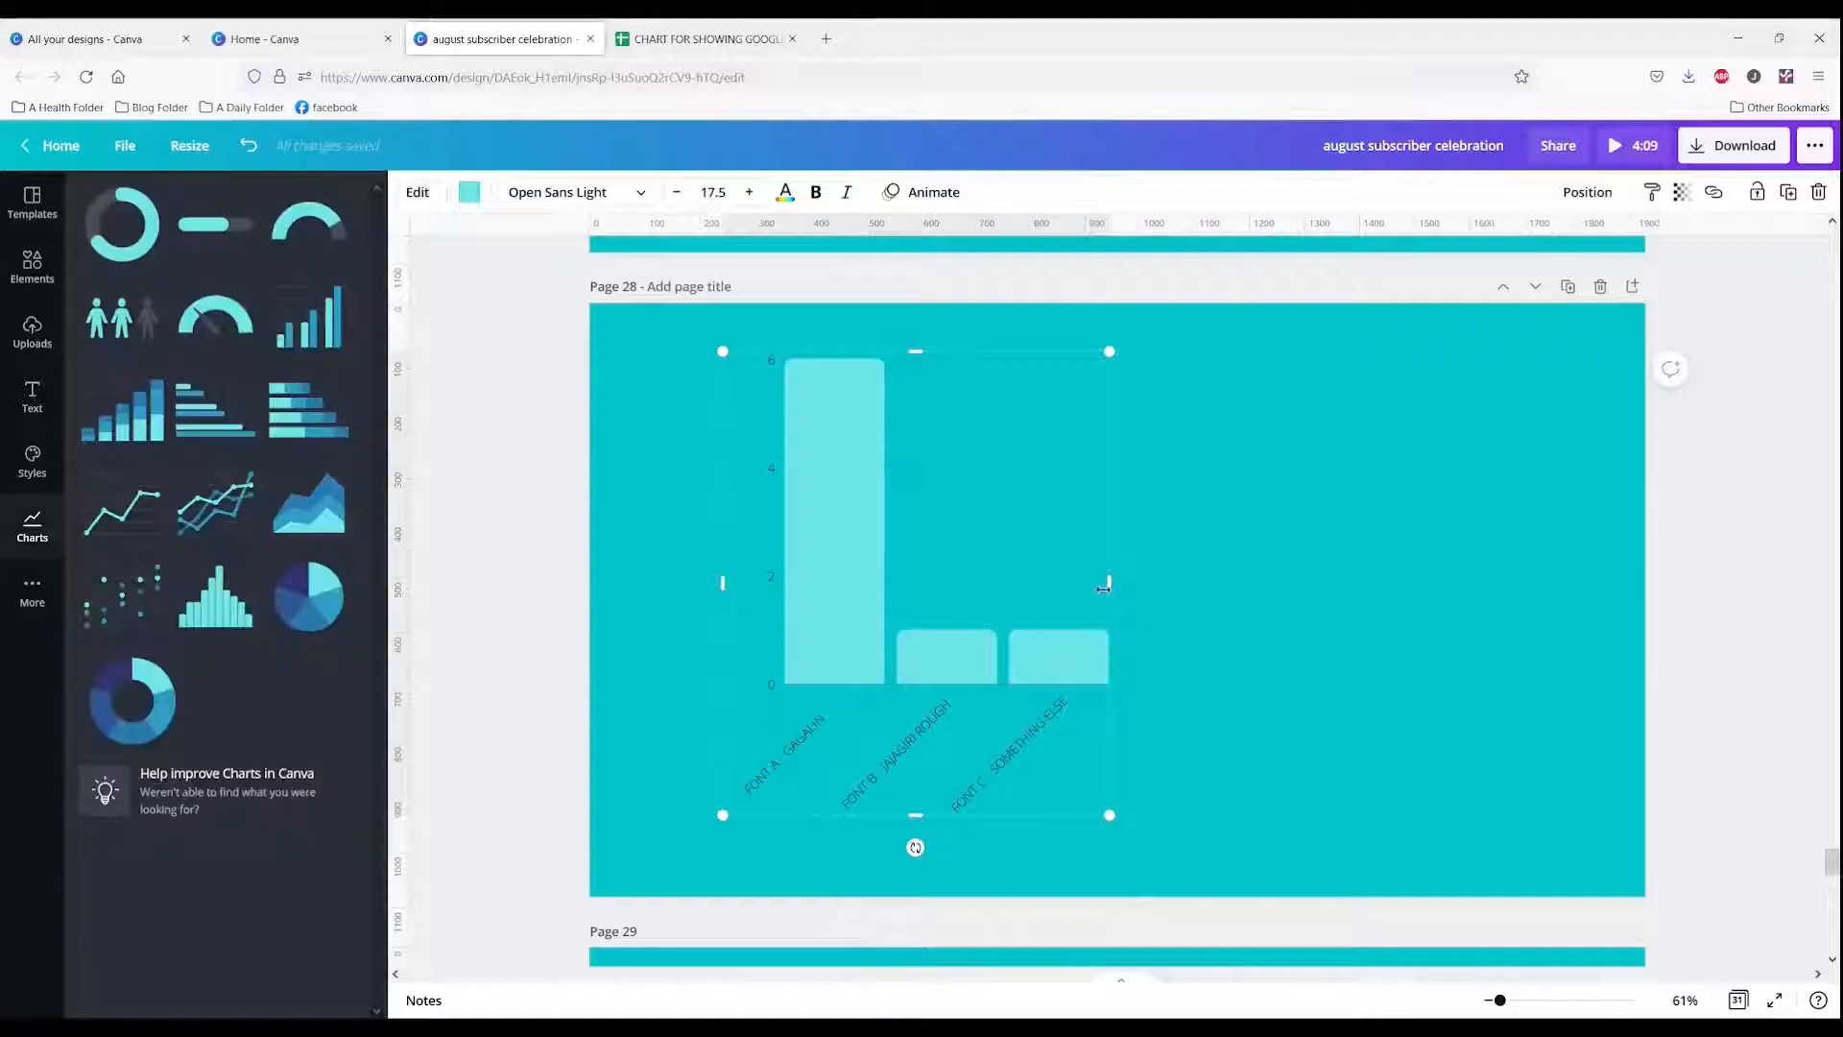
left_click_drag(1108, 584, 1480, 548)
left_click_drag(764, 709, 649, 765)
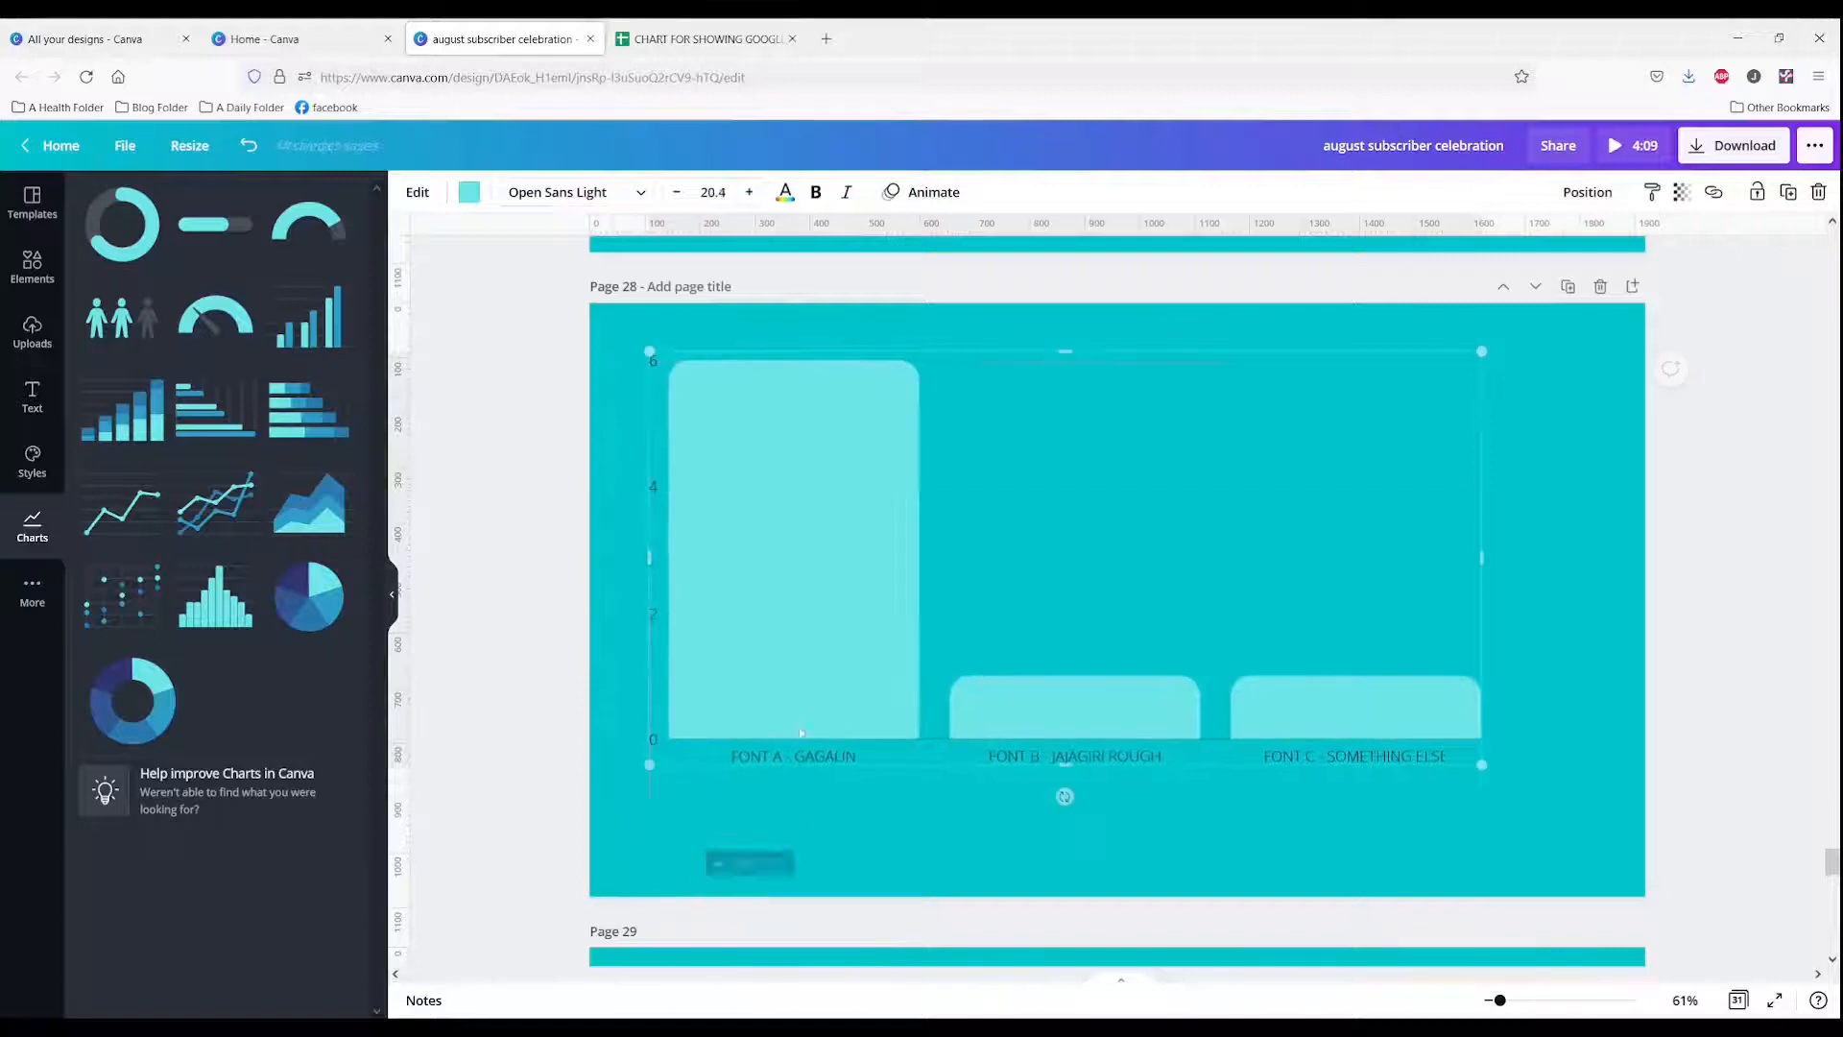
left_click(766, 835)
left_click(847, 626)
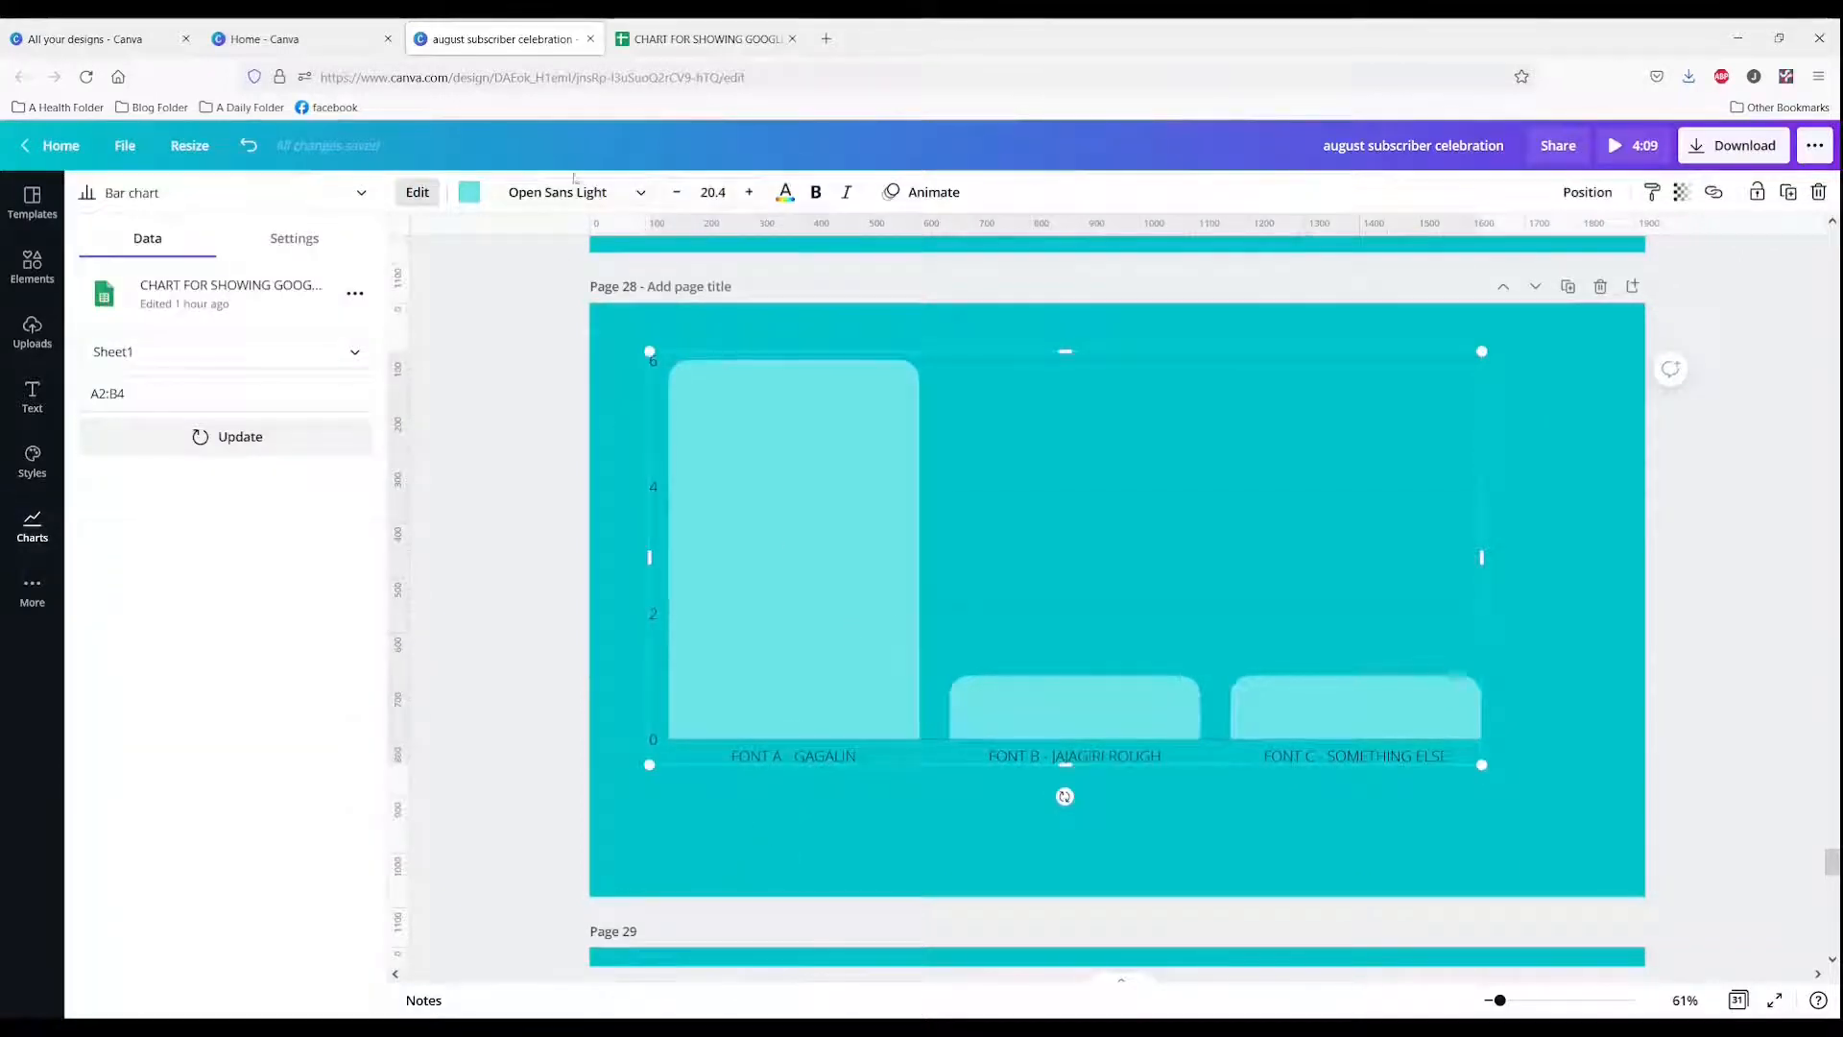
left_click(420, 194)
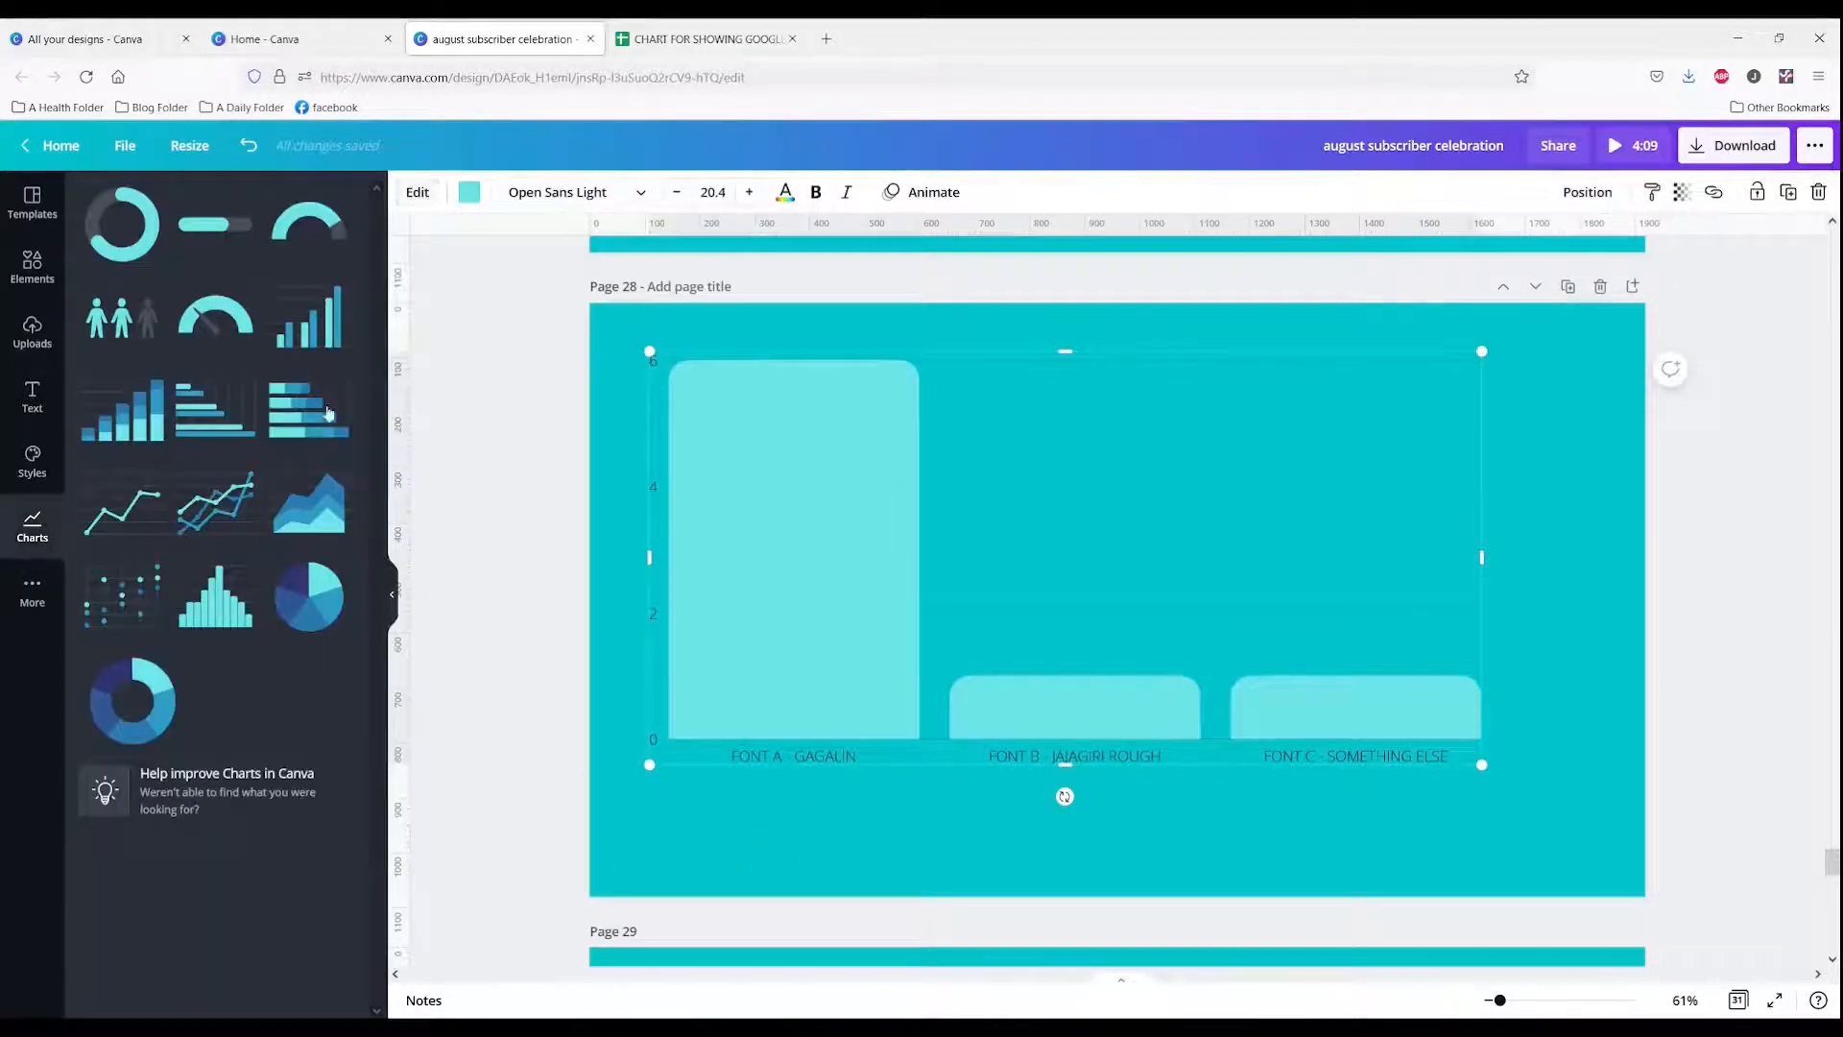
left_click(320, 620)
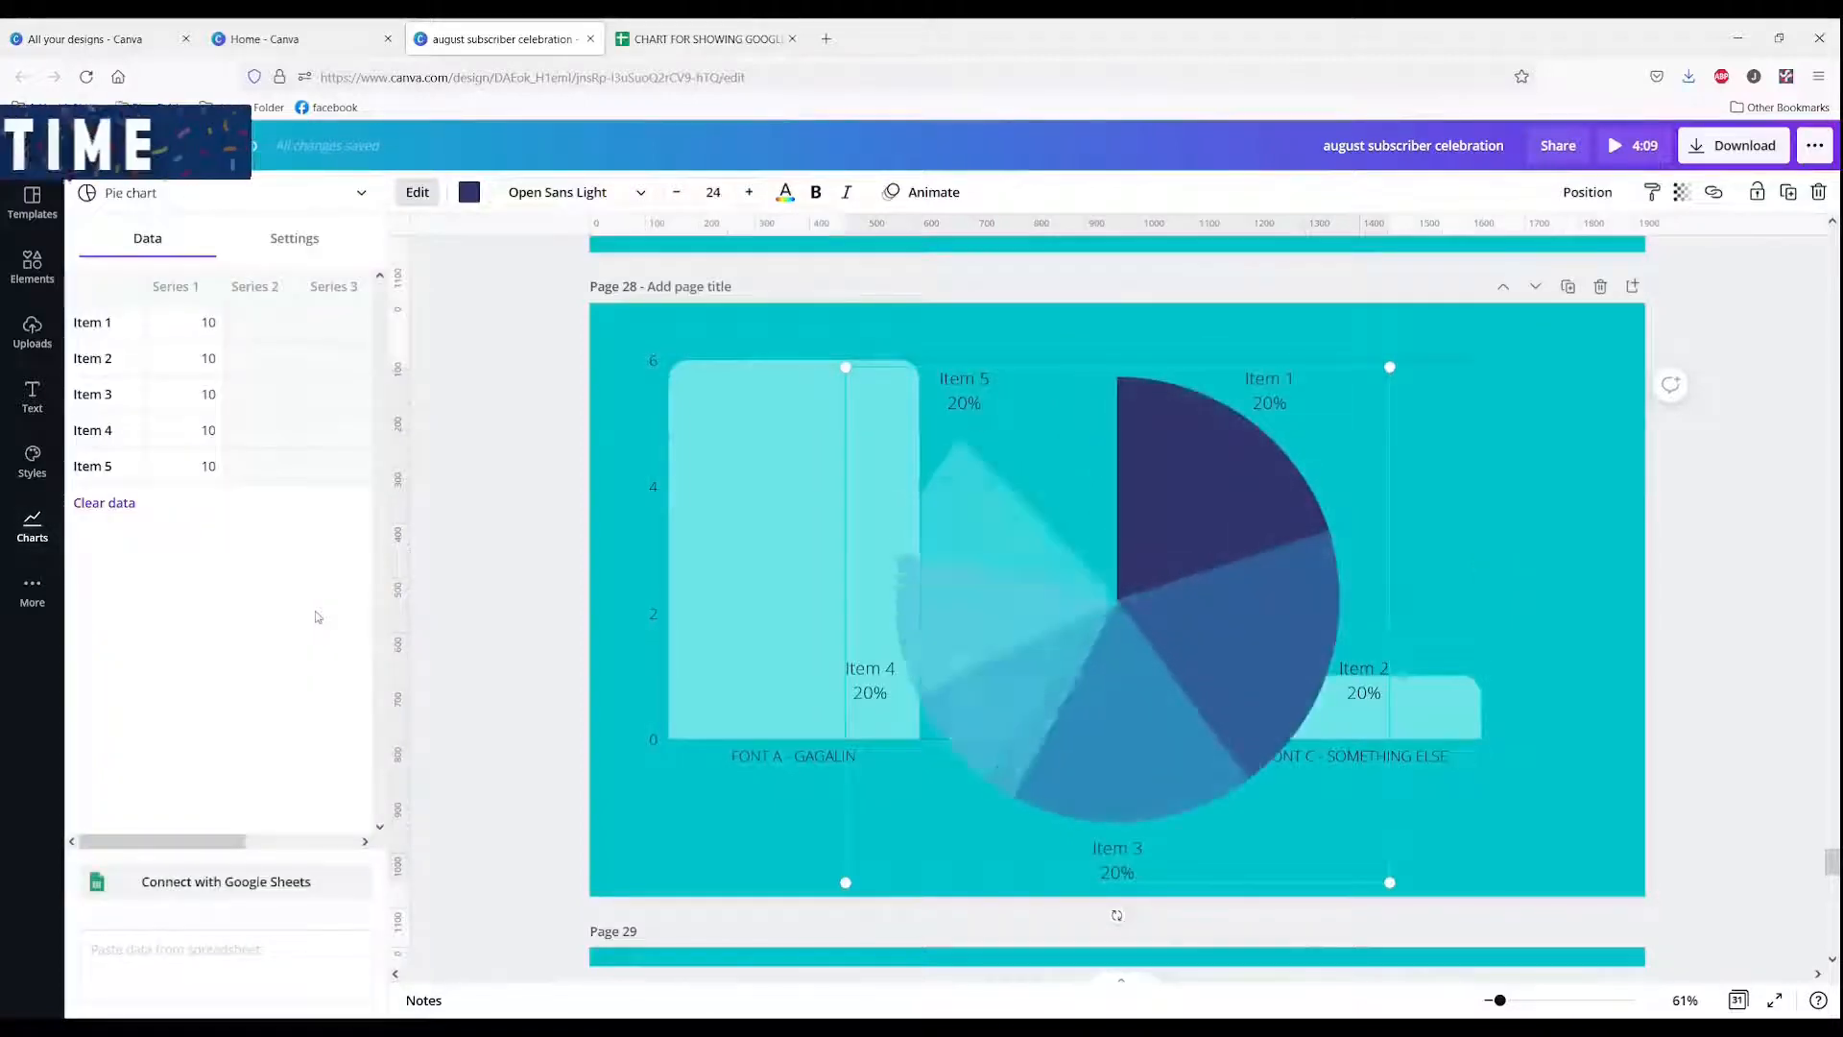
key("Delete")
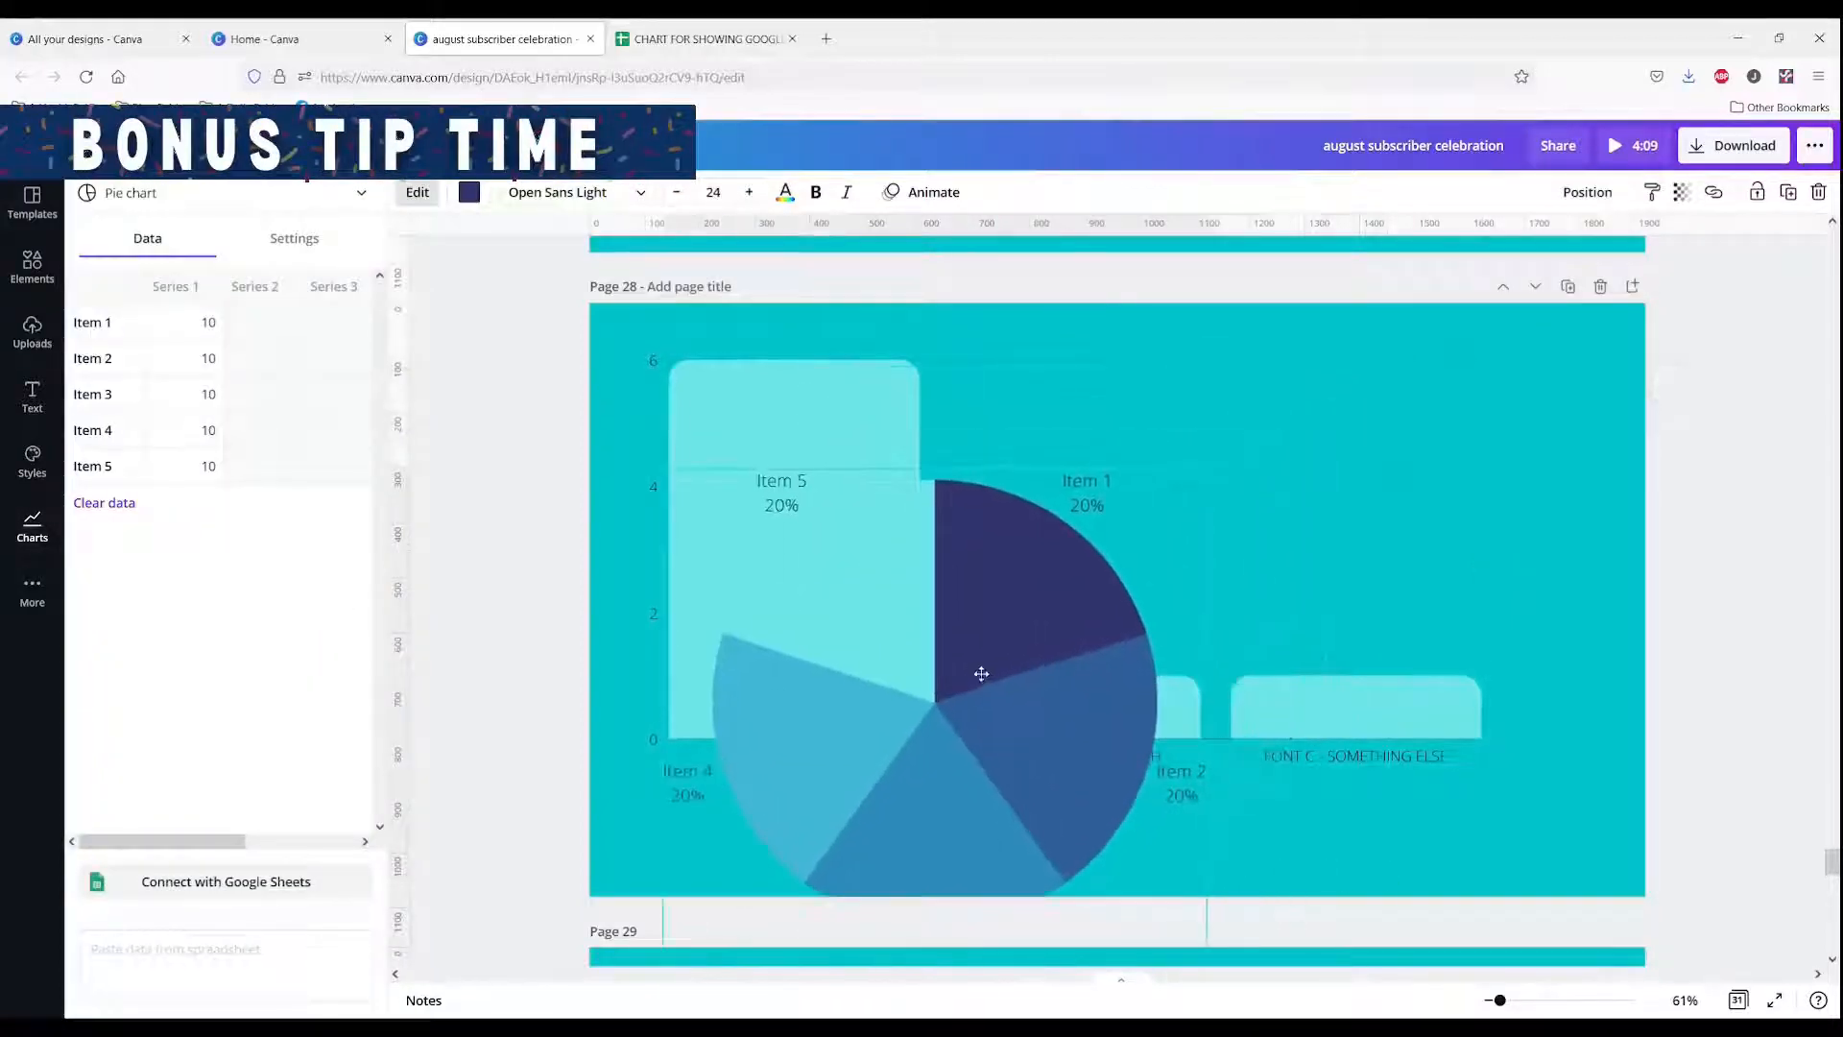
Step: Change the chart type to Line chart
left_click(336, 192)
left_click(220, 235)
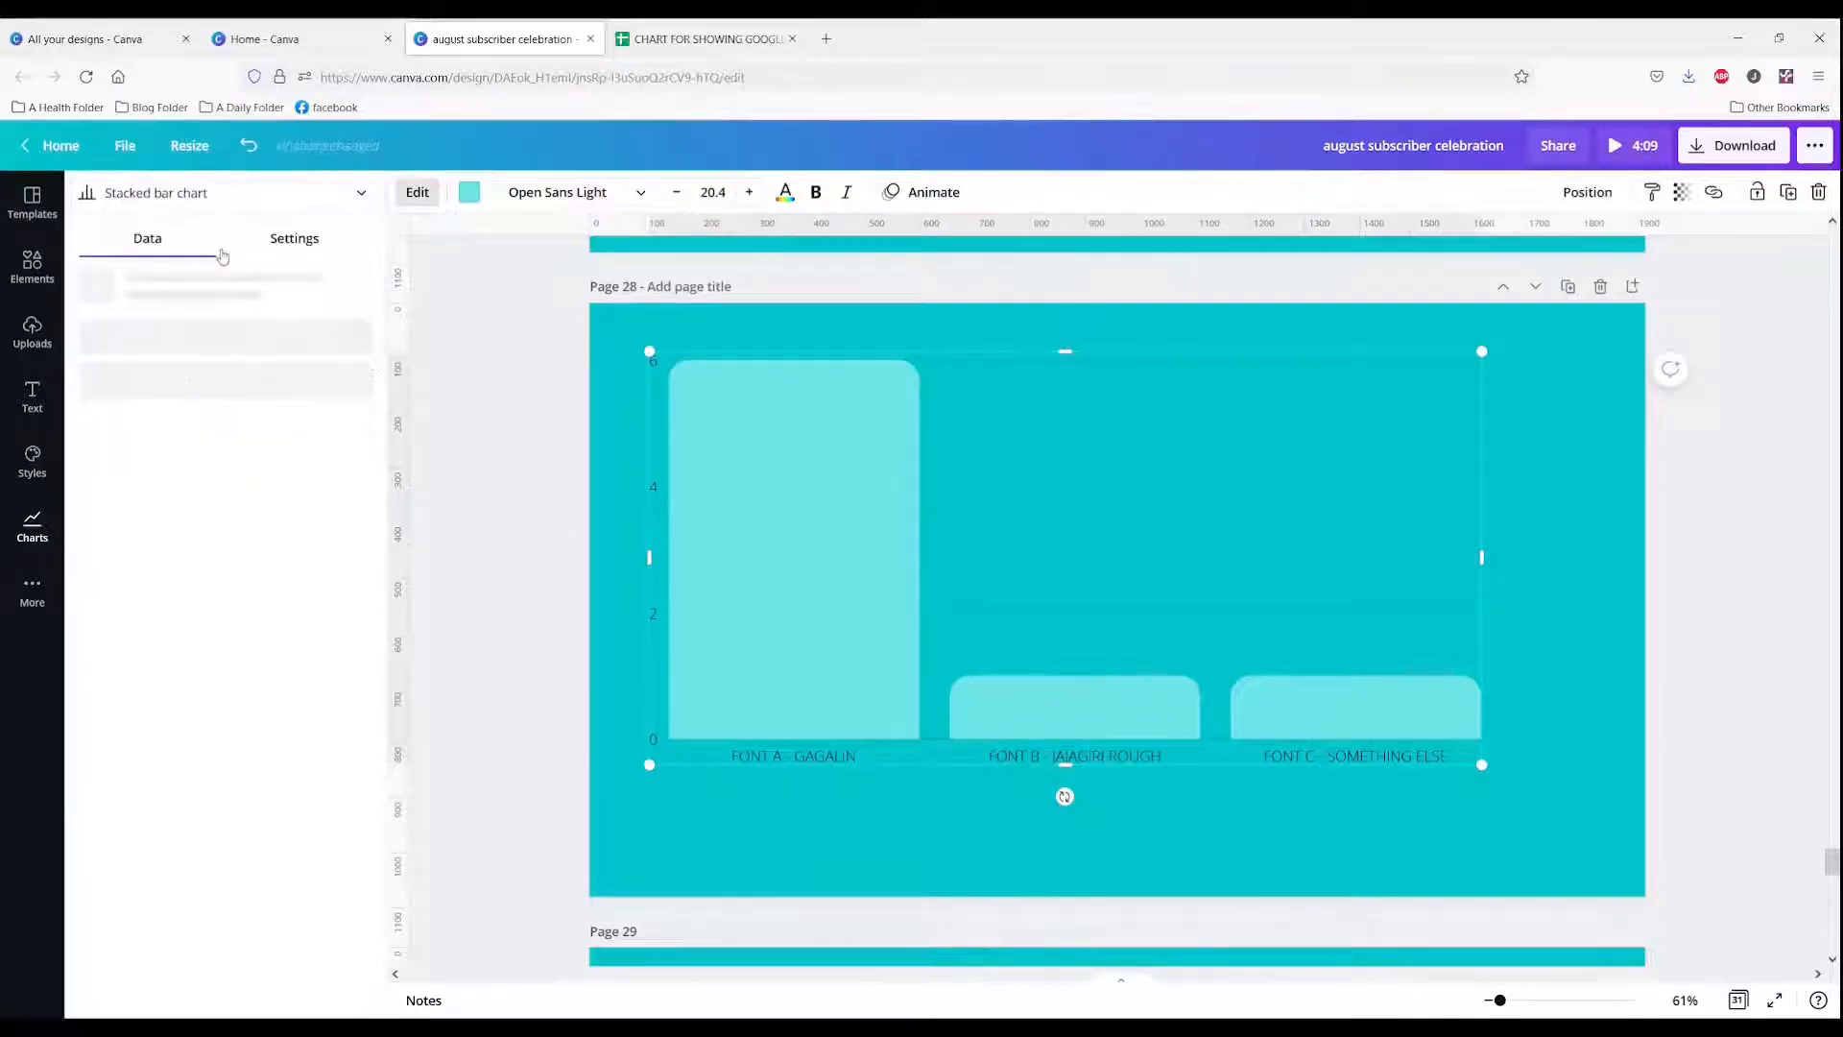
left_click(244, 203)
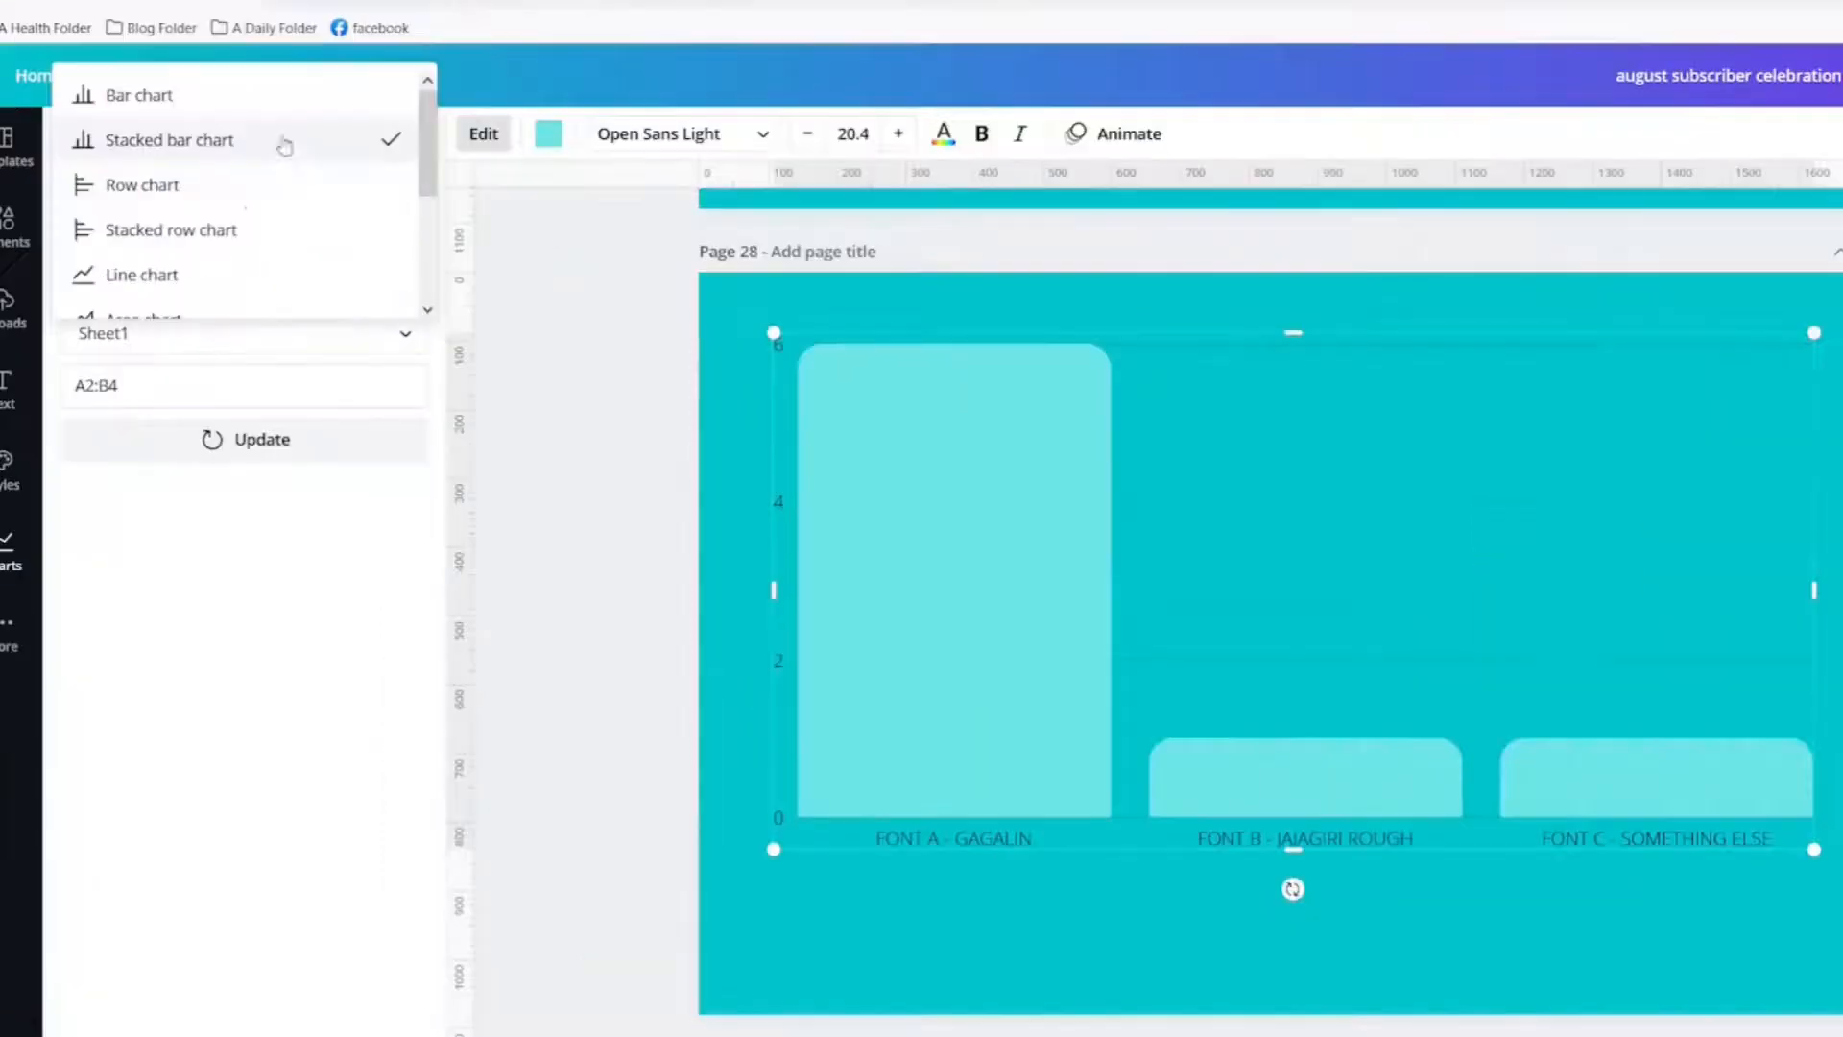
left_click(180, 309)
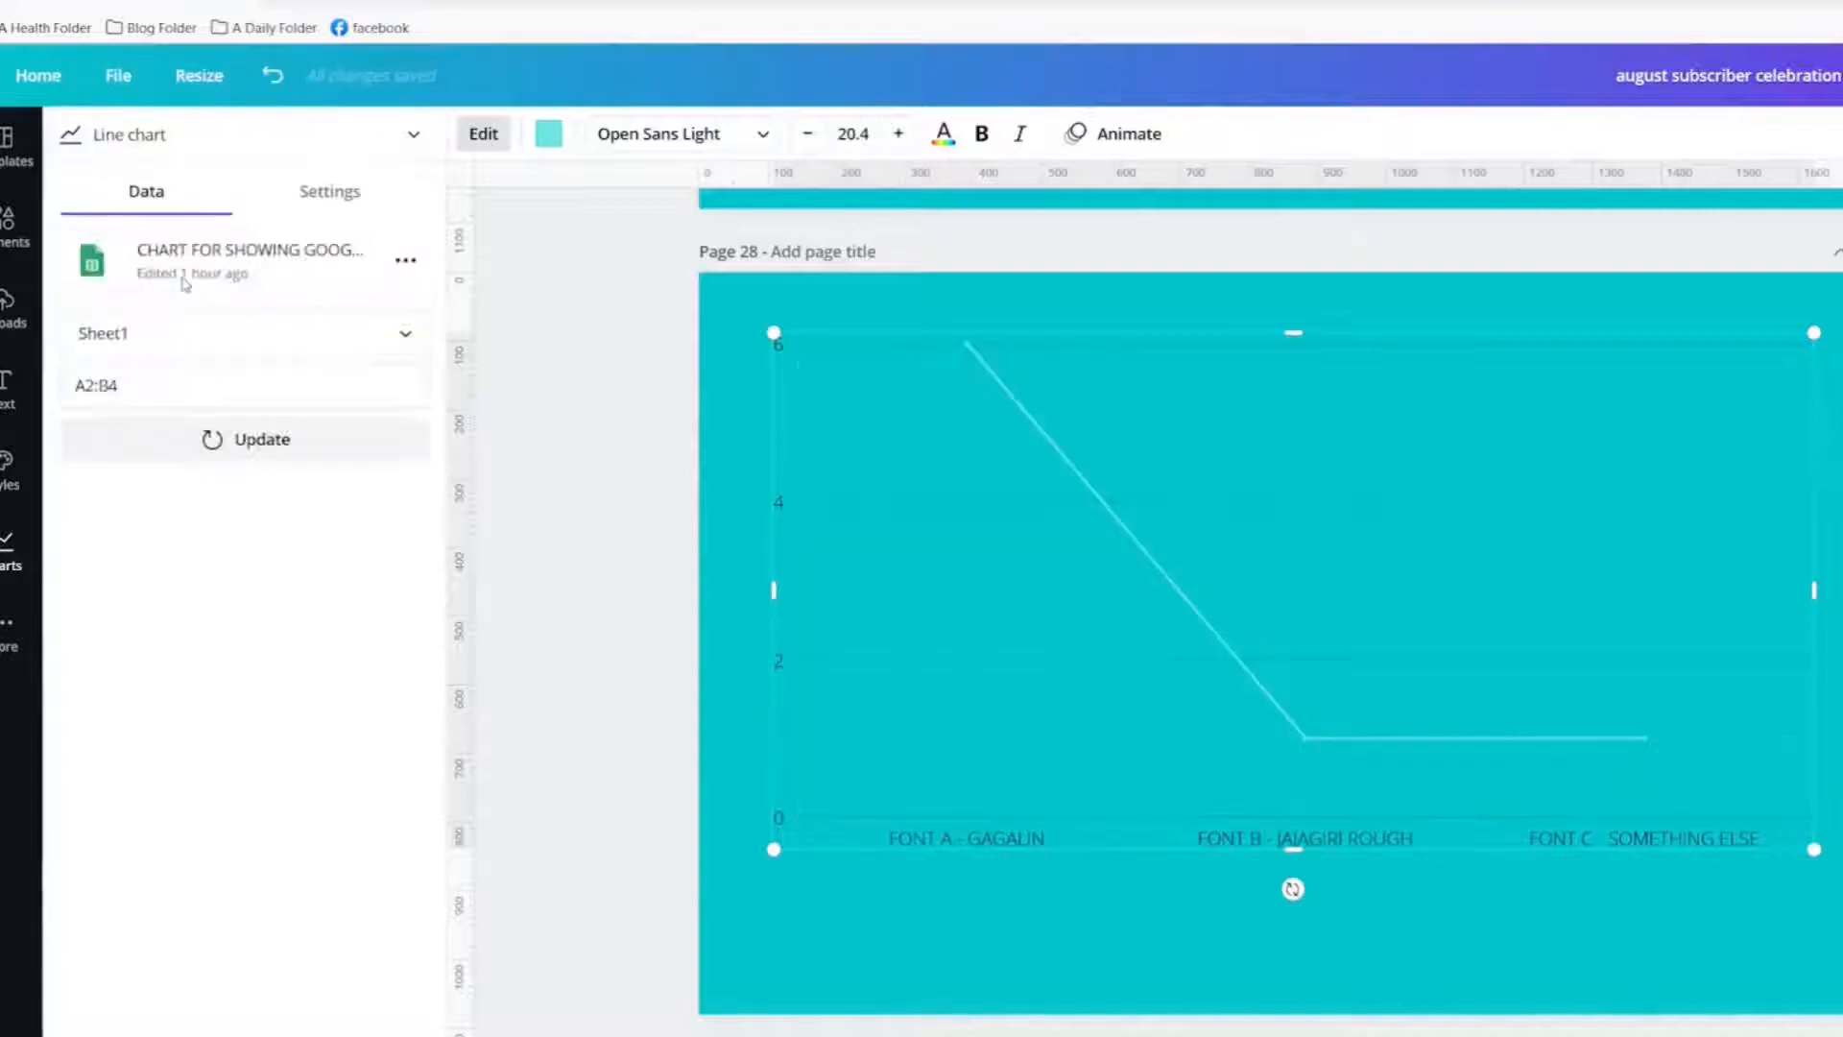
Step: Change the chart type to Pie chart
left_click(257, 142)
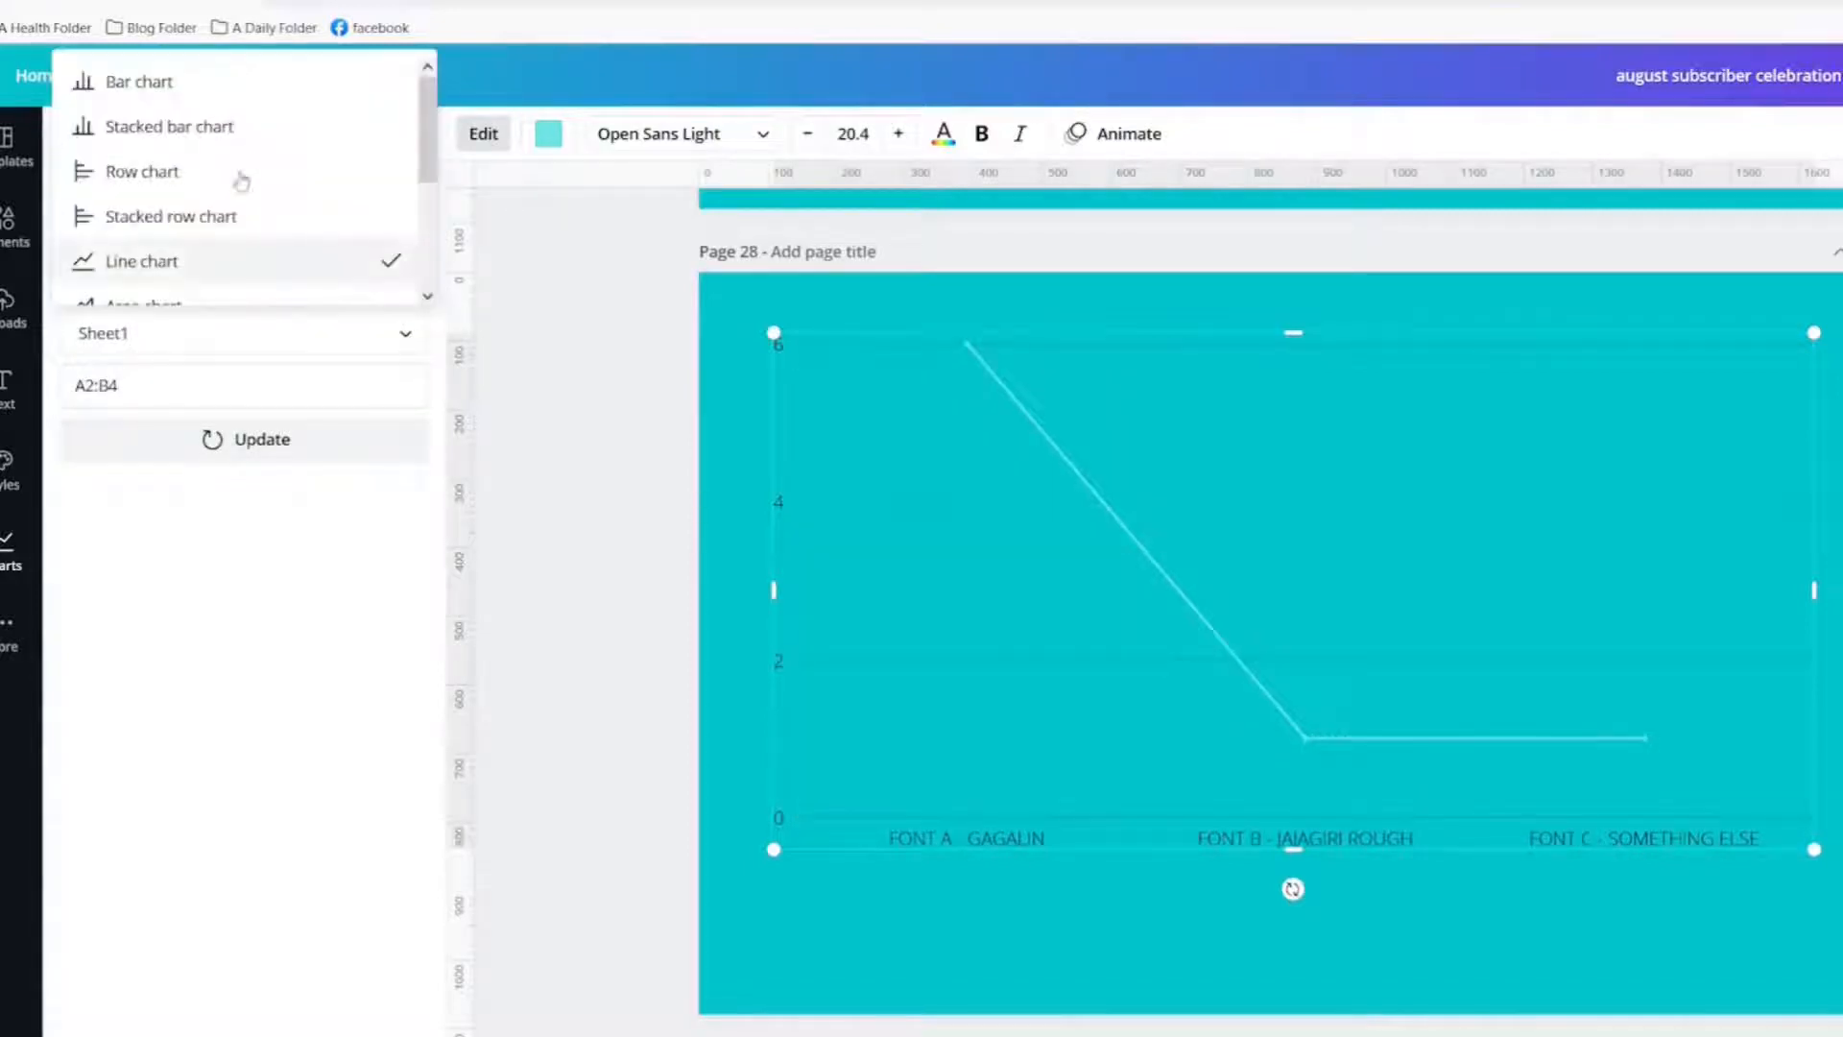
scroll(199, 278, "down", 3)
left_click(176, 239)
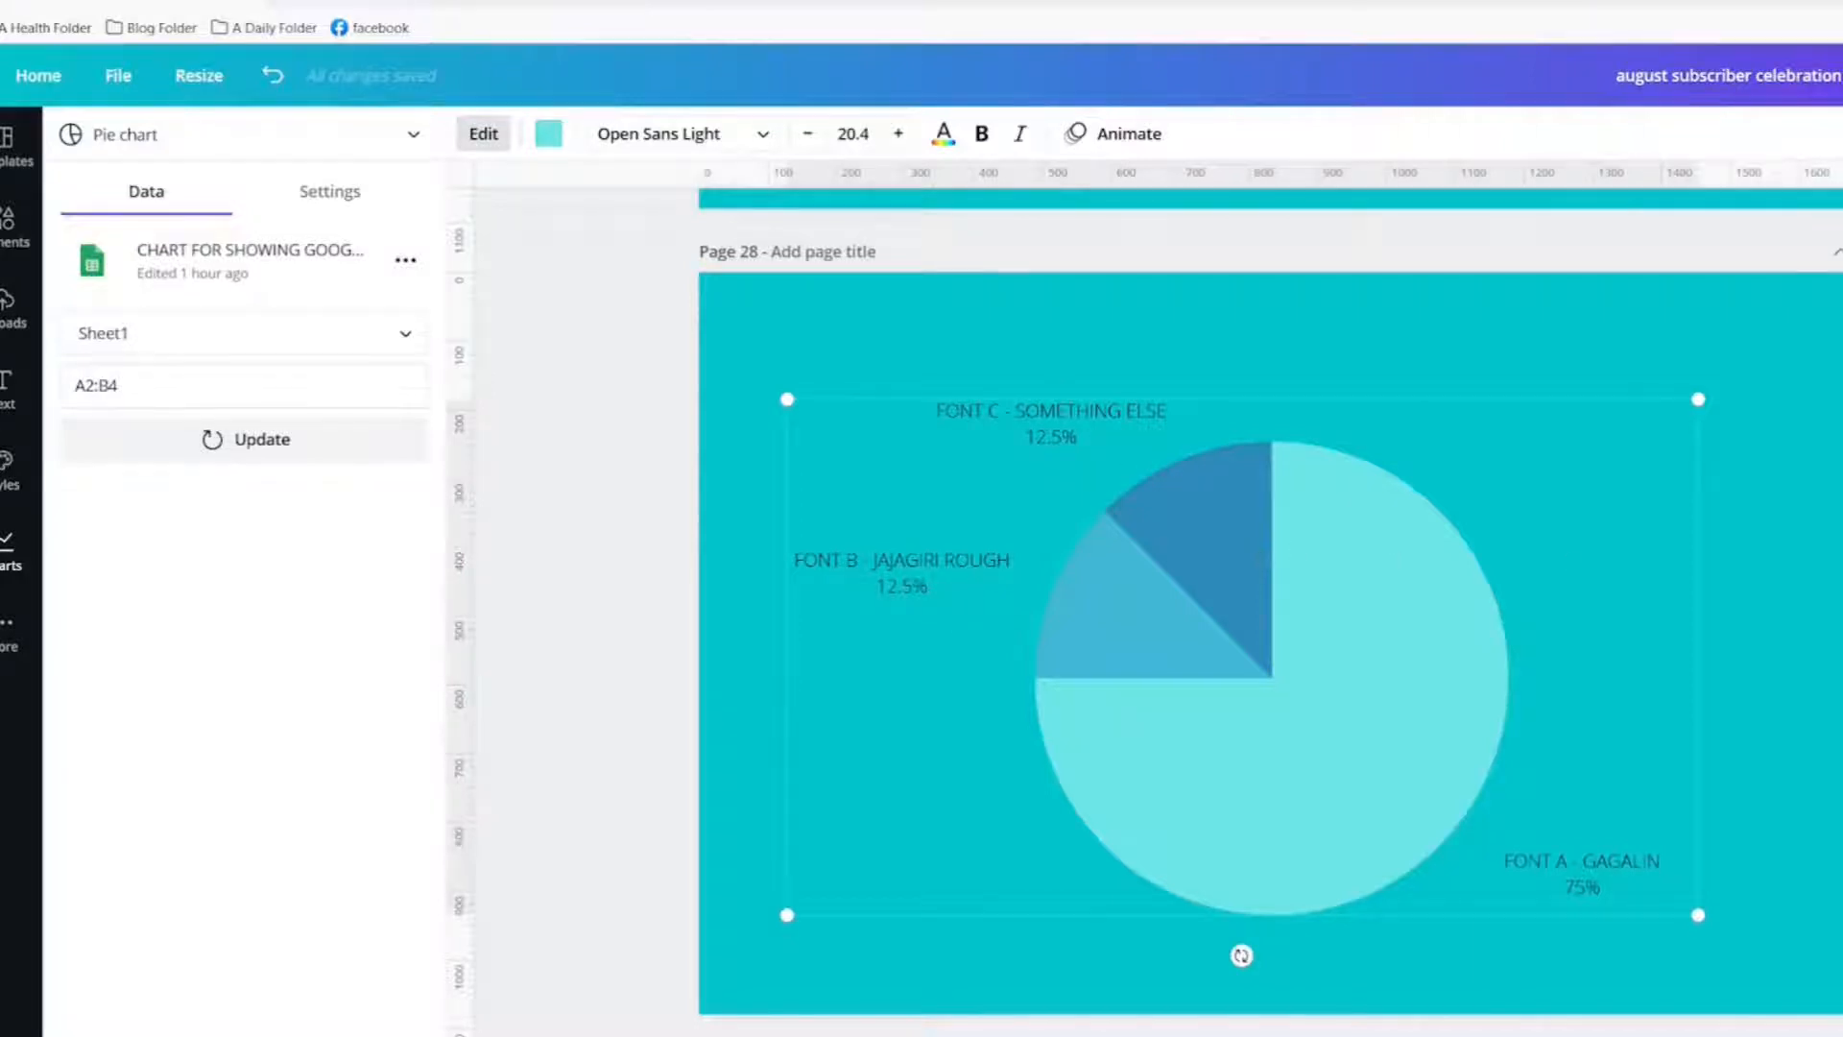
left_click(5, 552)
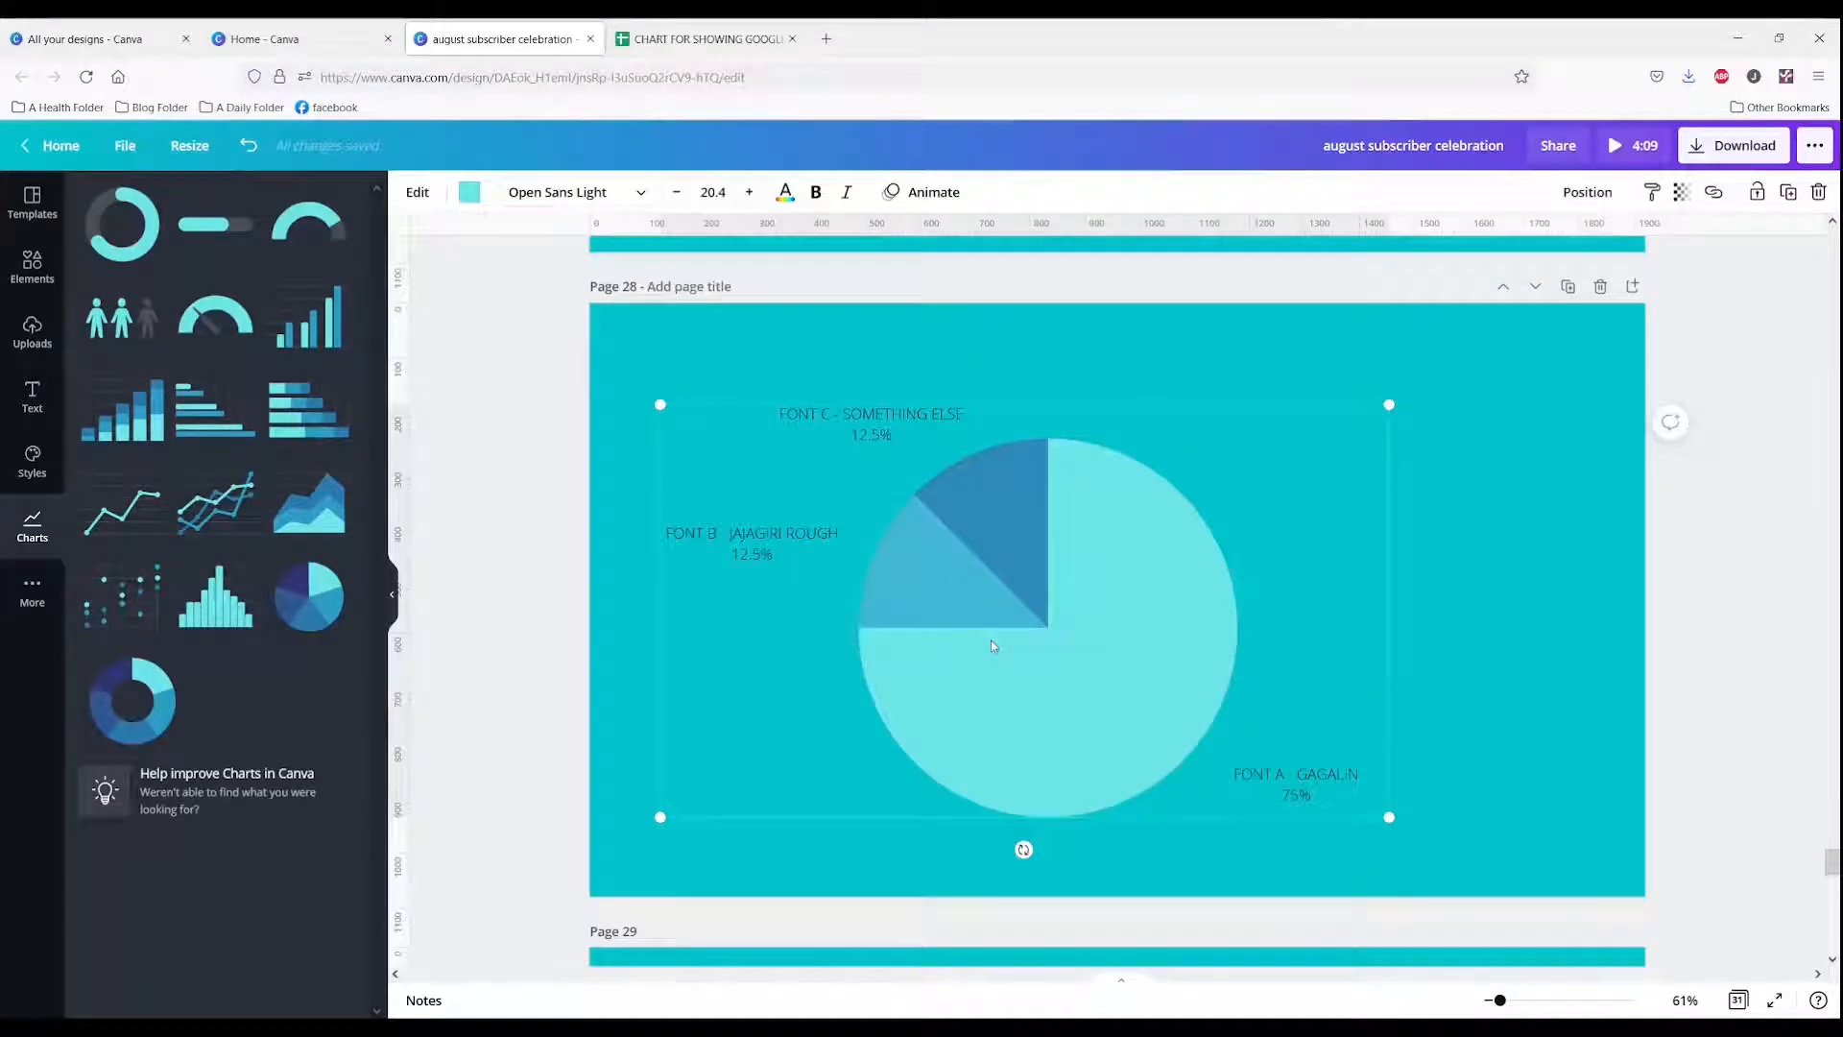
left_click(990, 642)
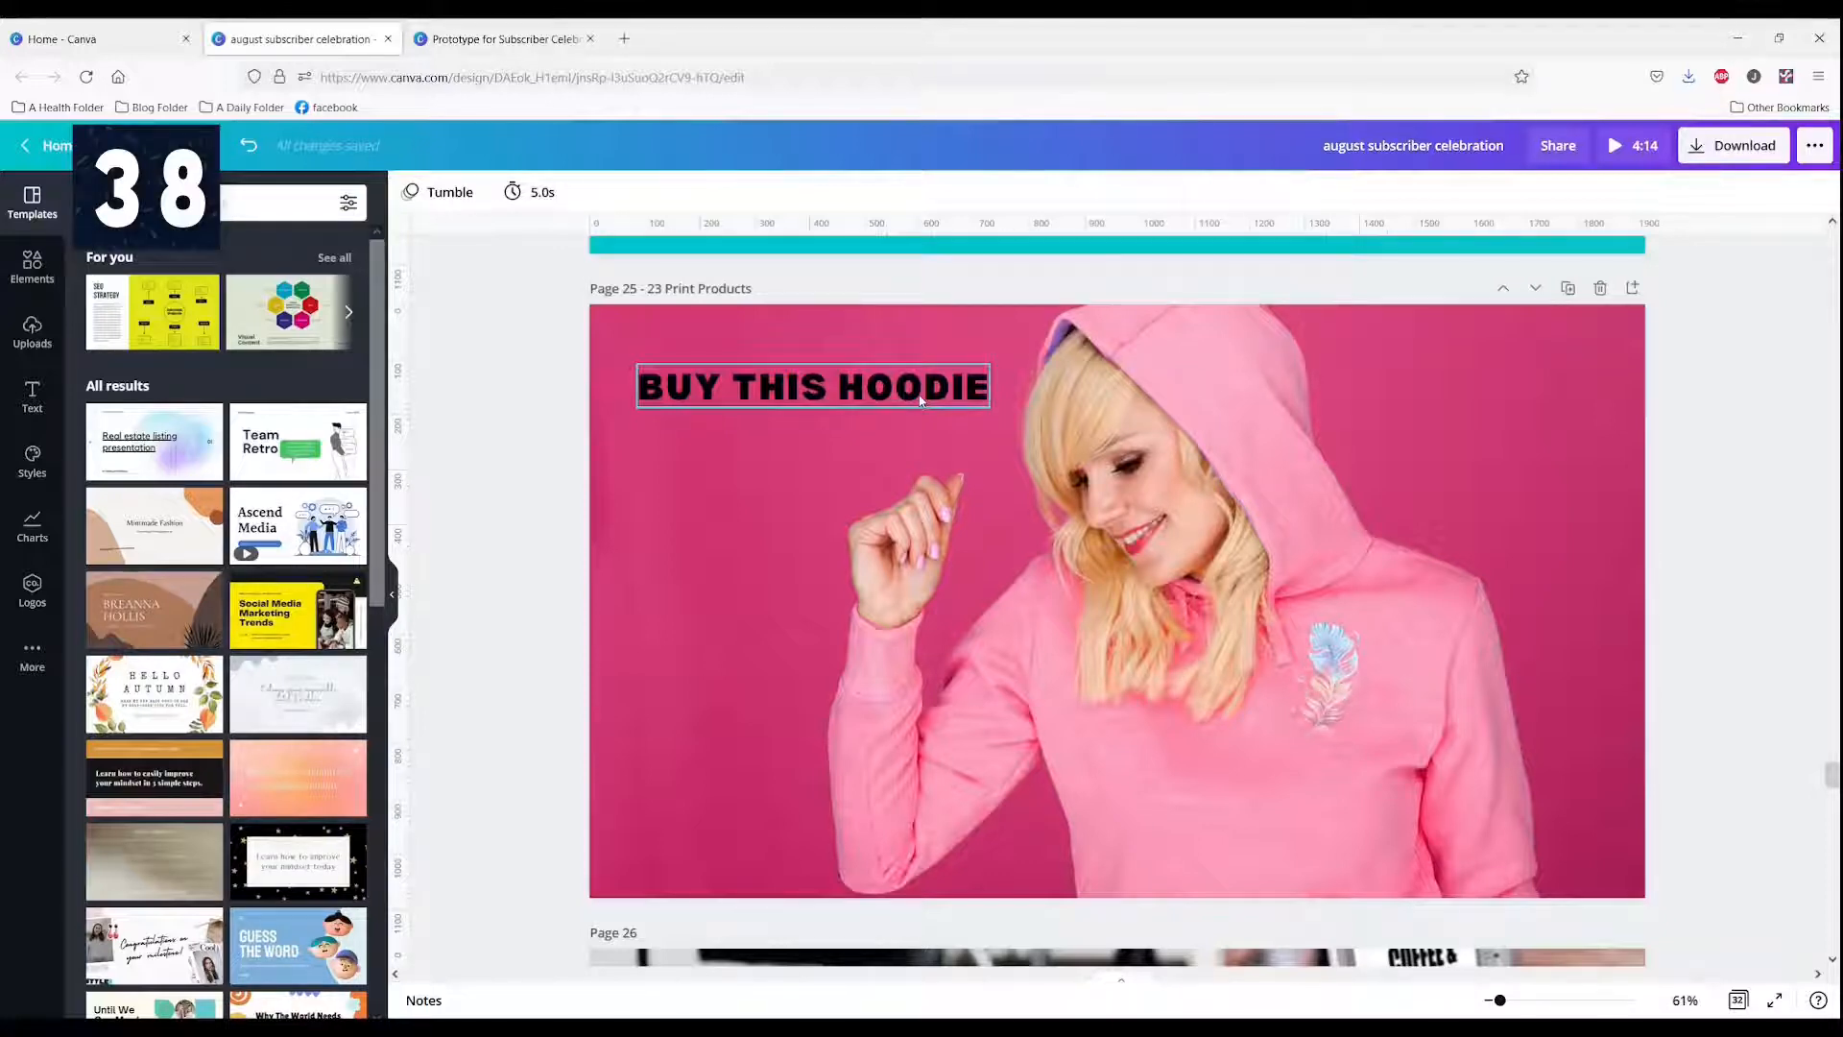
left_click(921, 401)
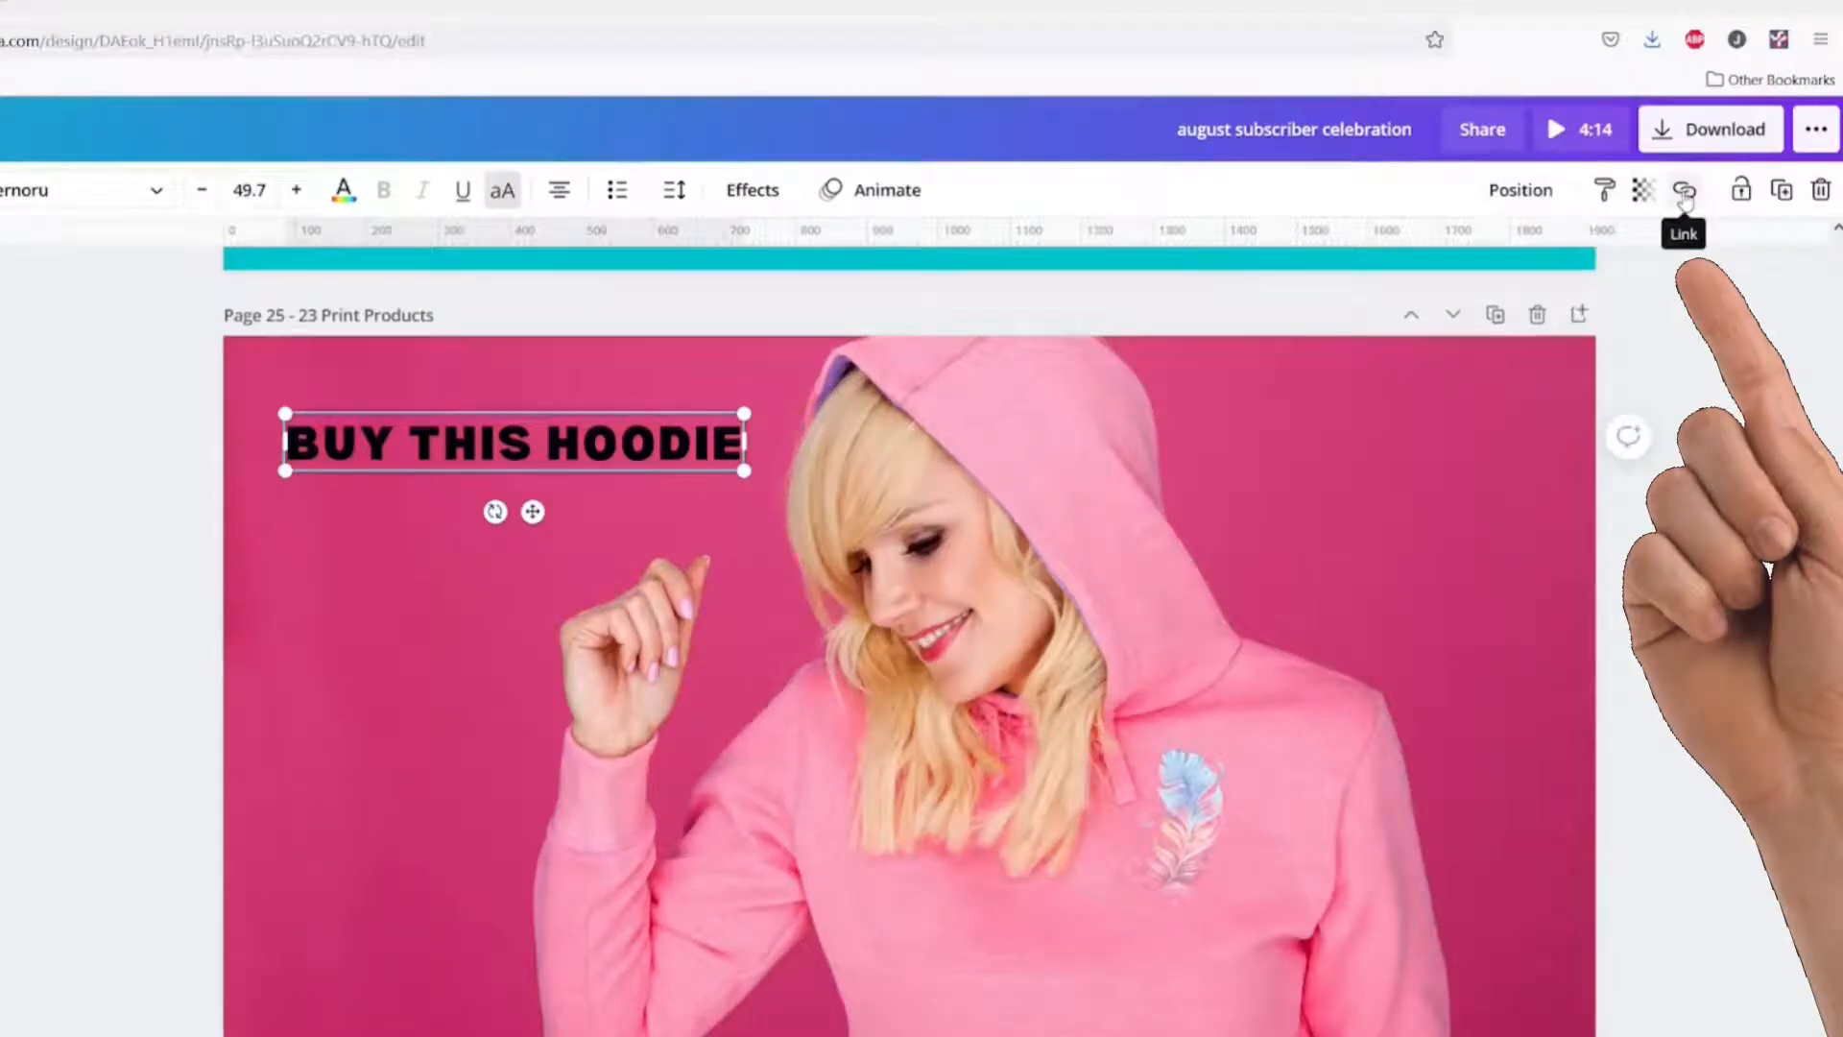
left_click(1685, 192)
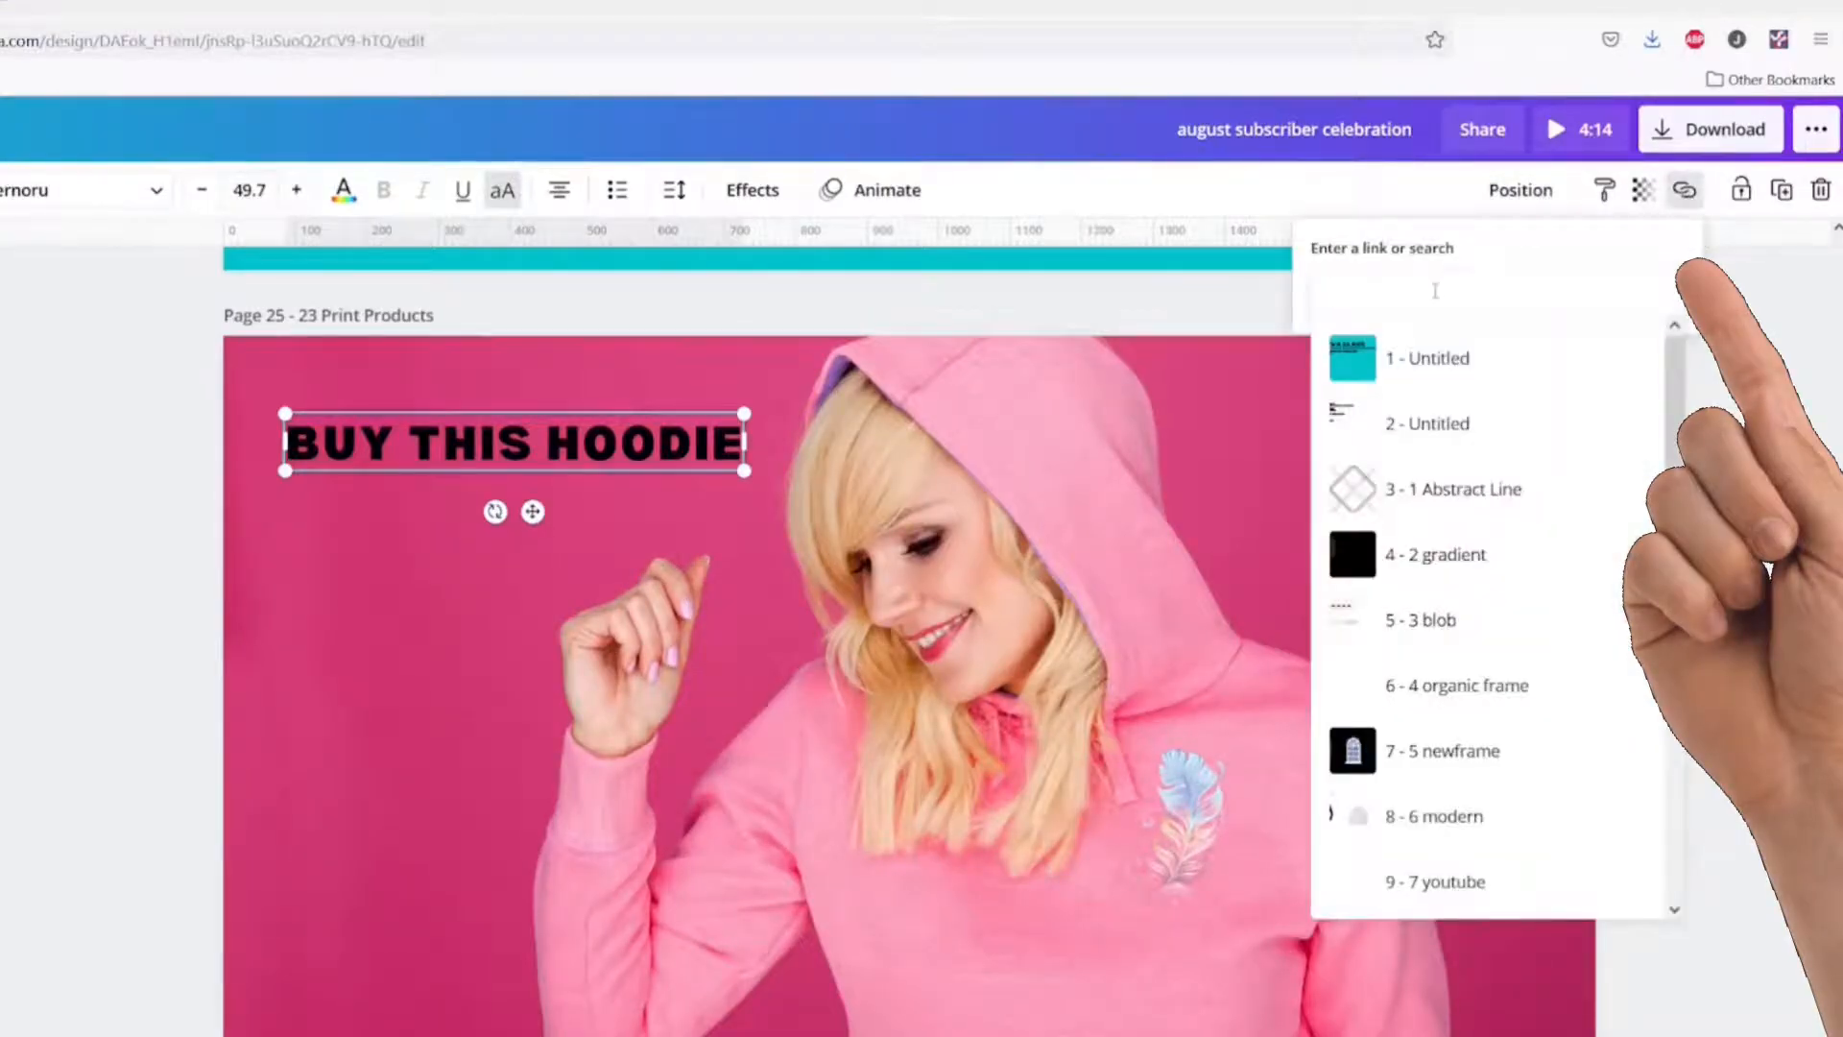
type("https://likeitornotyt.weebly.com")
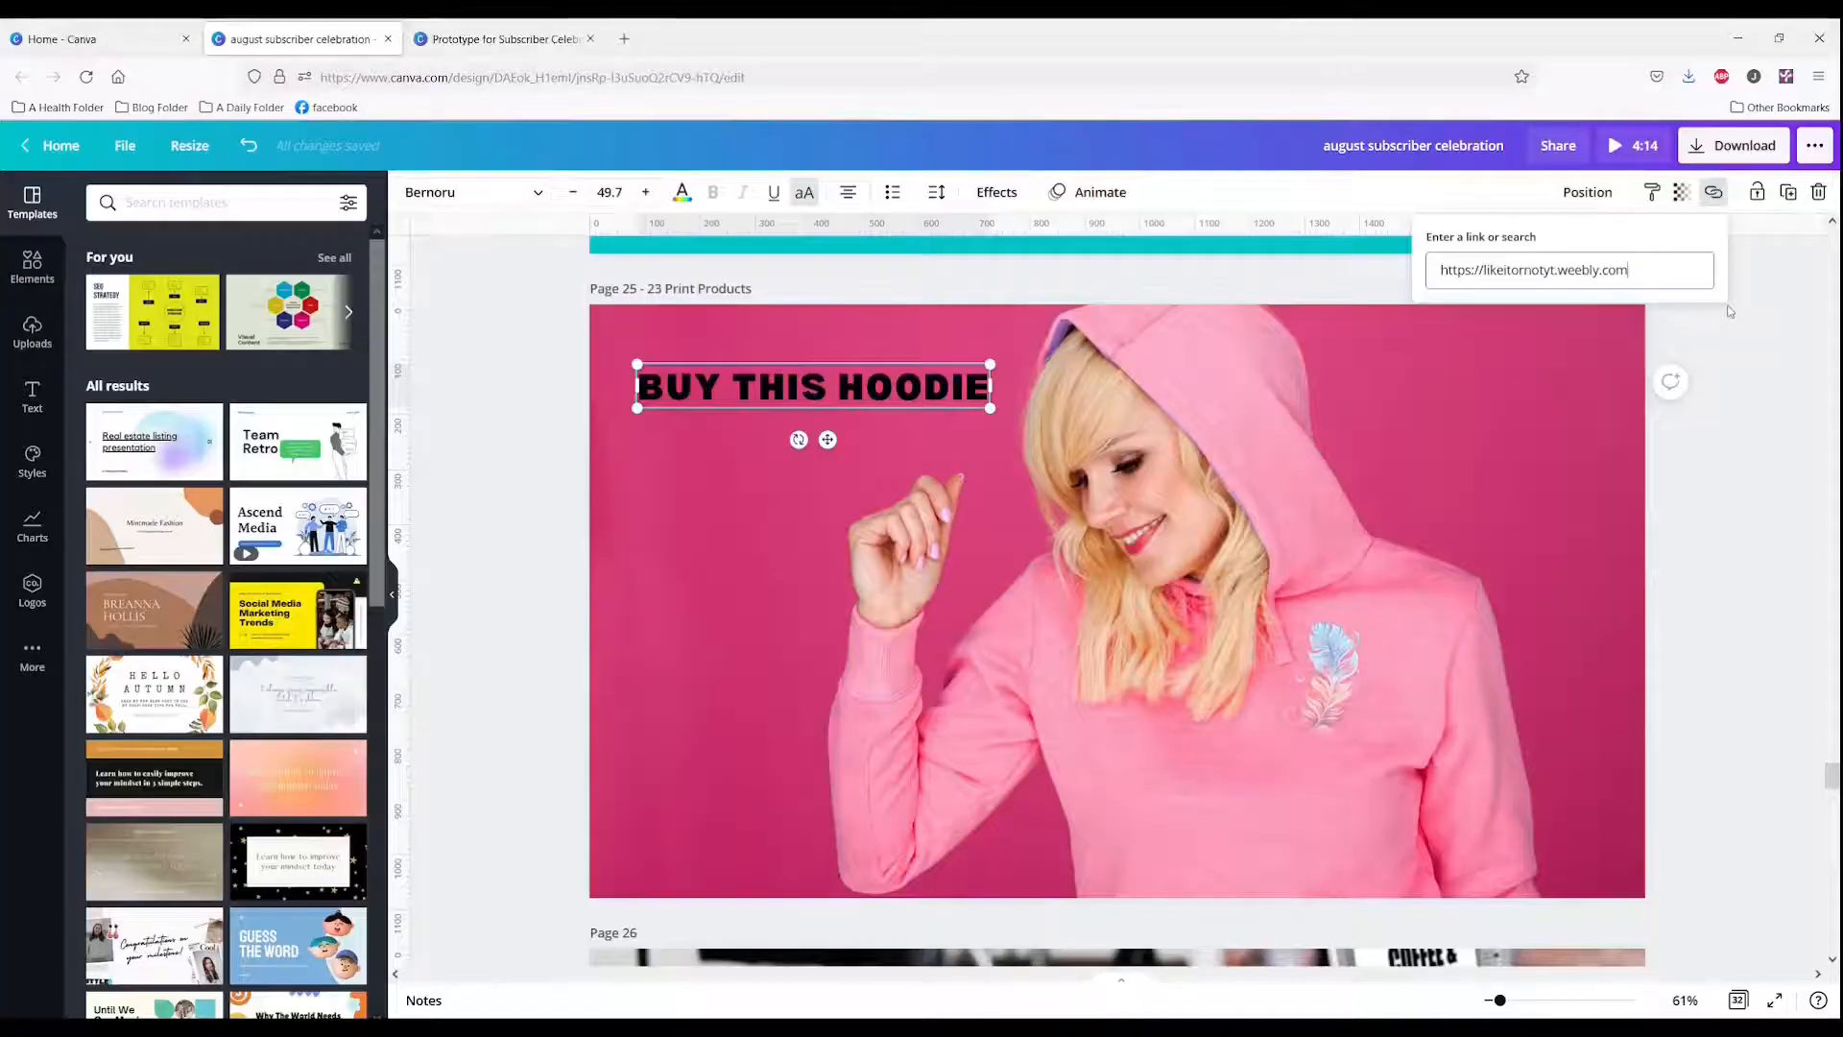
key("Return")
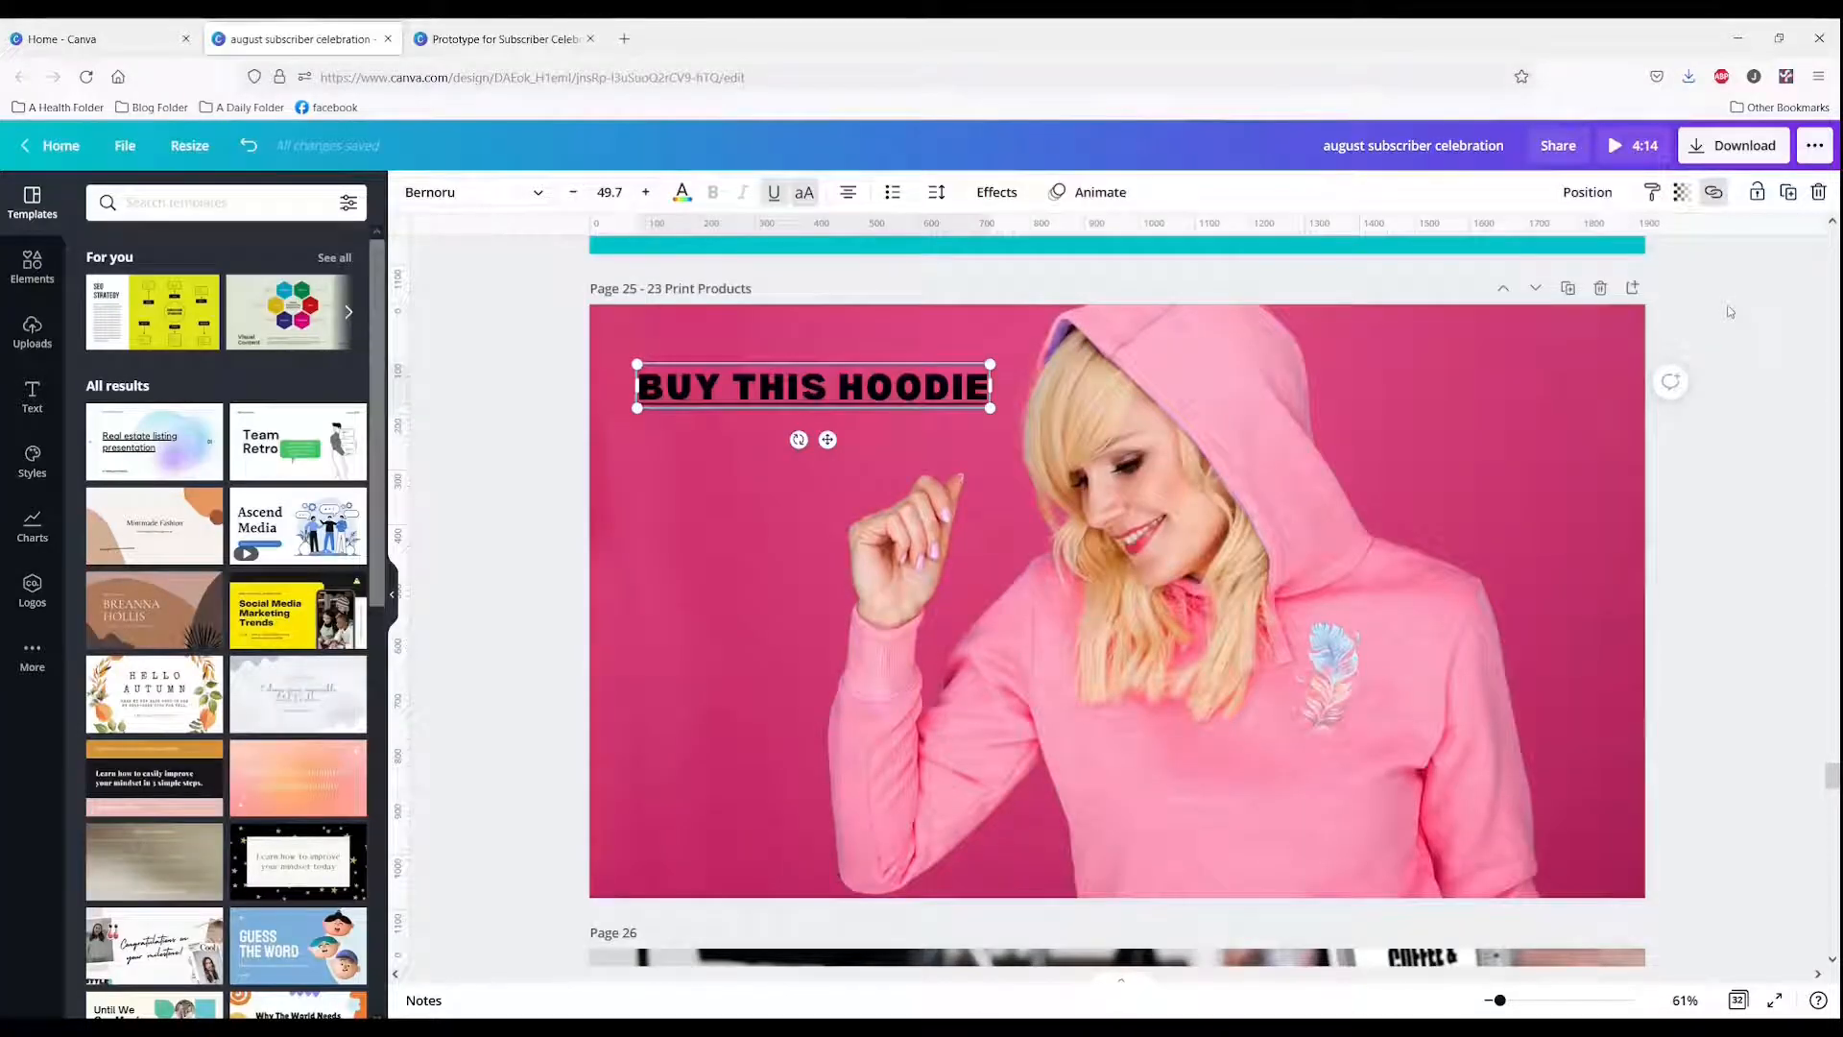
Step: Download only page 25 as a PDF Print file
left_click(1734, 145)
left_click(1739, 269)
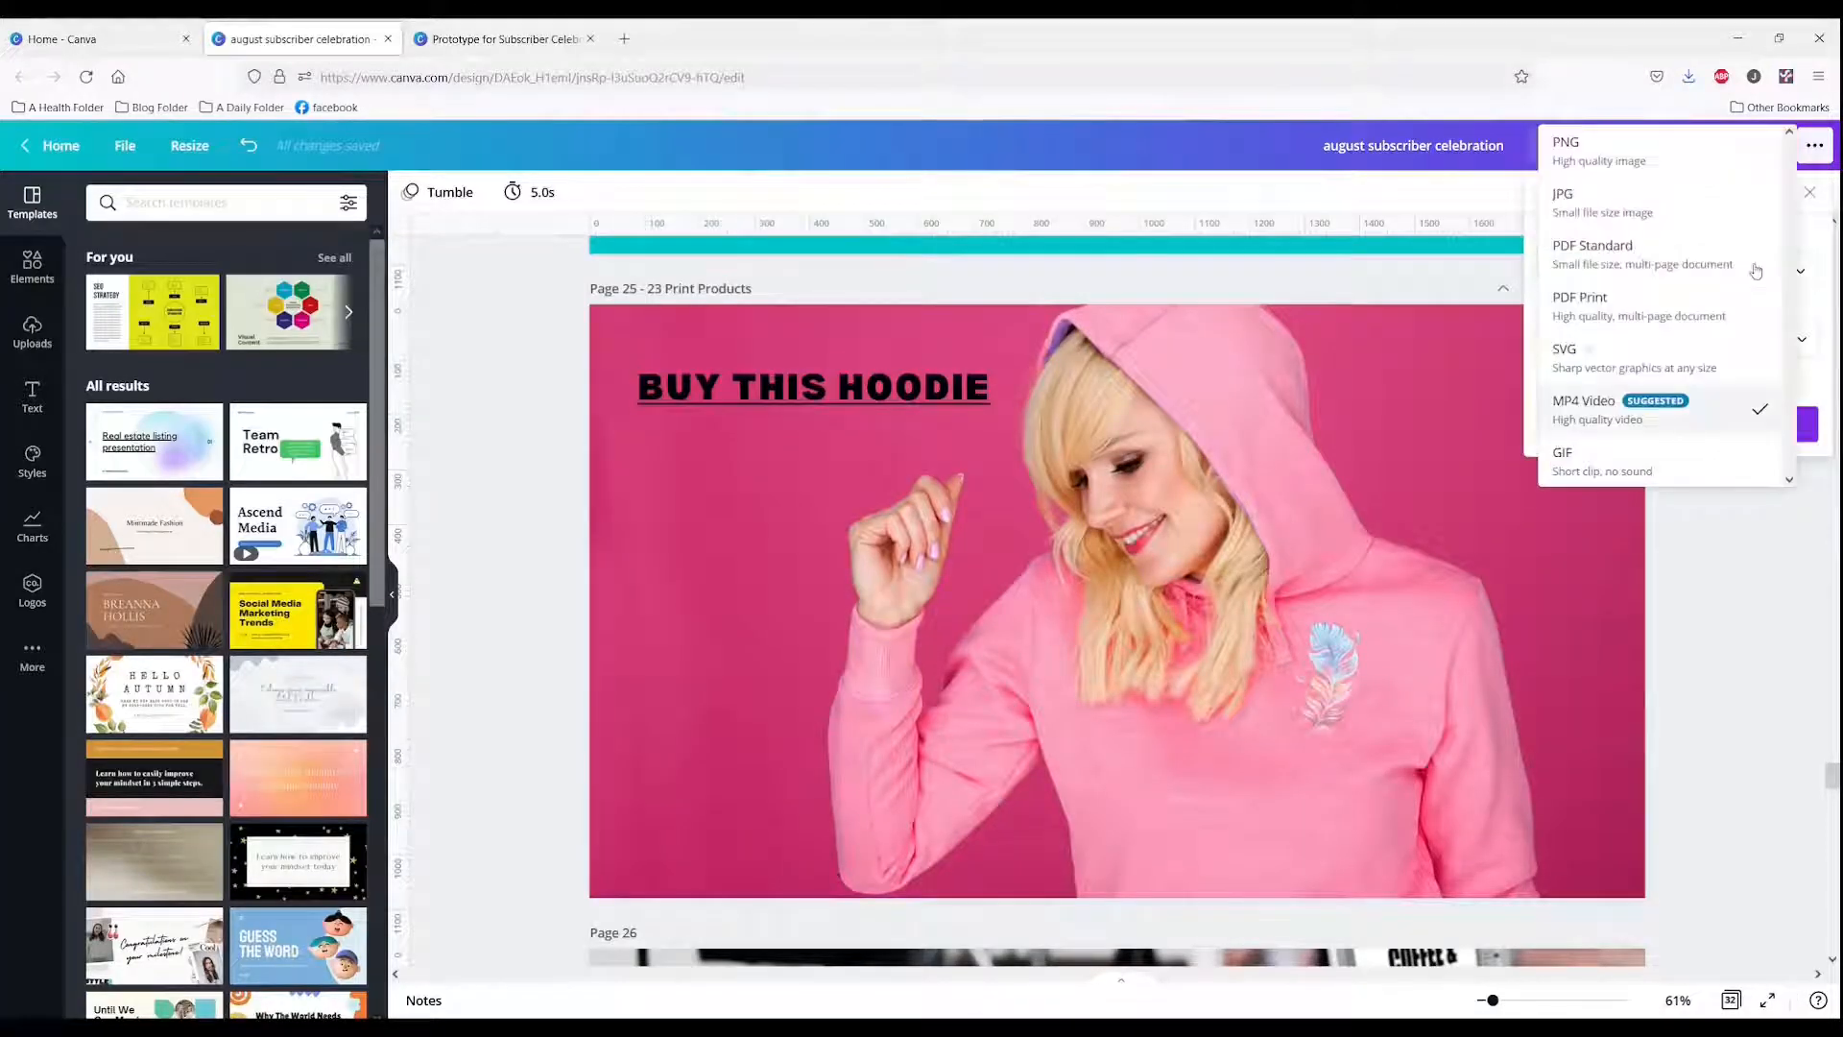
left_click(1693, 307)
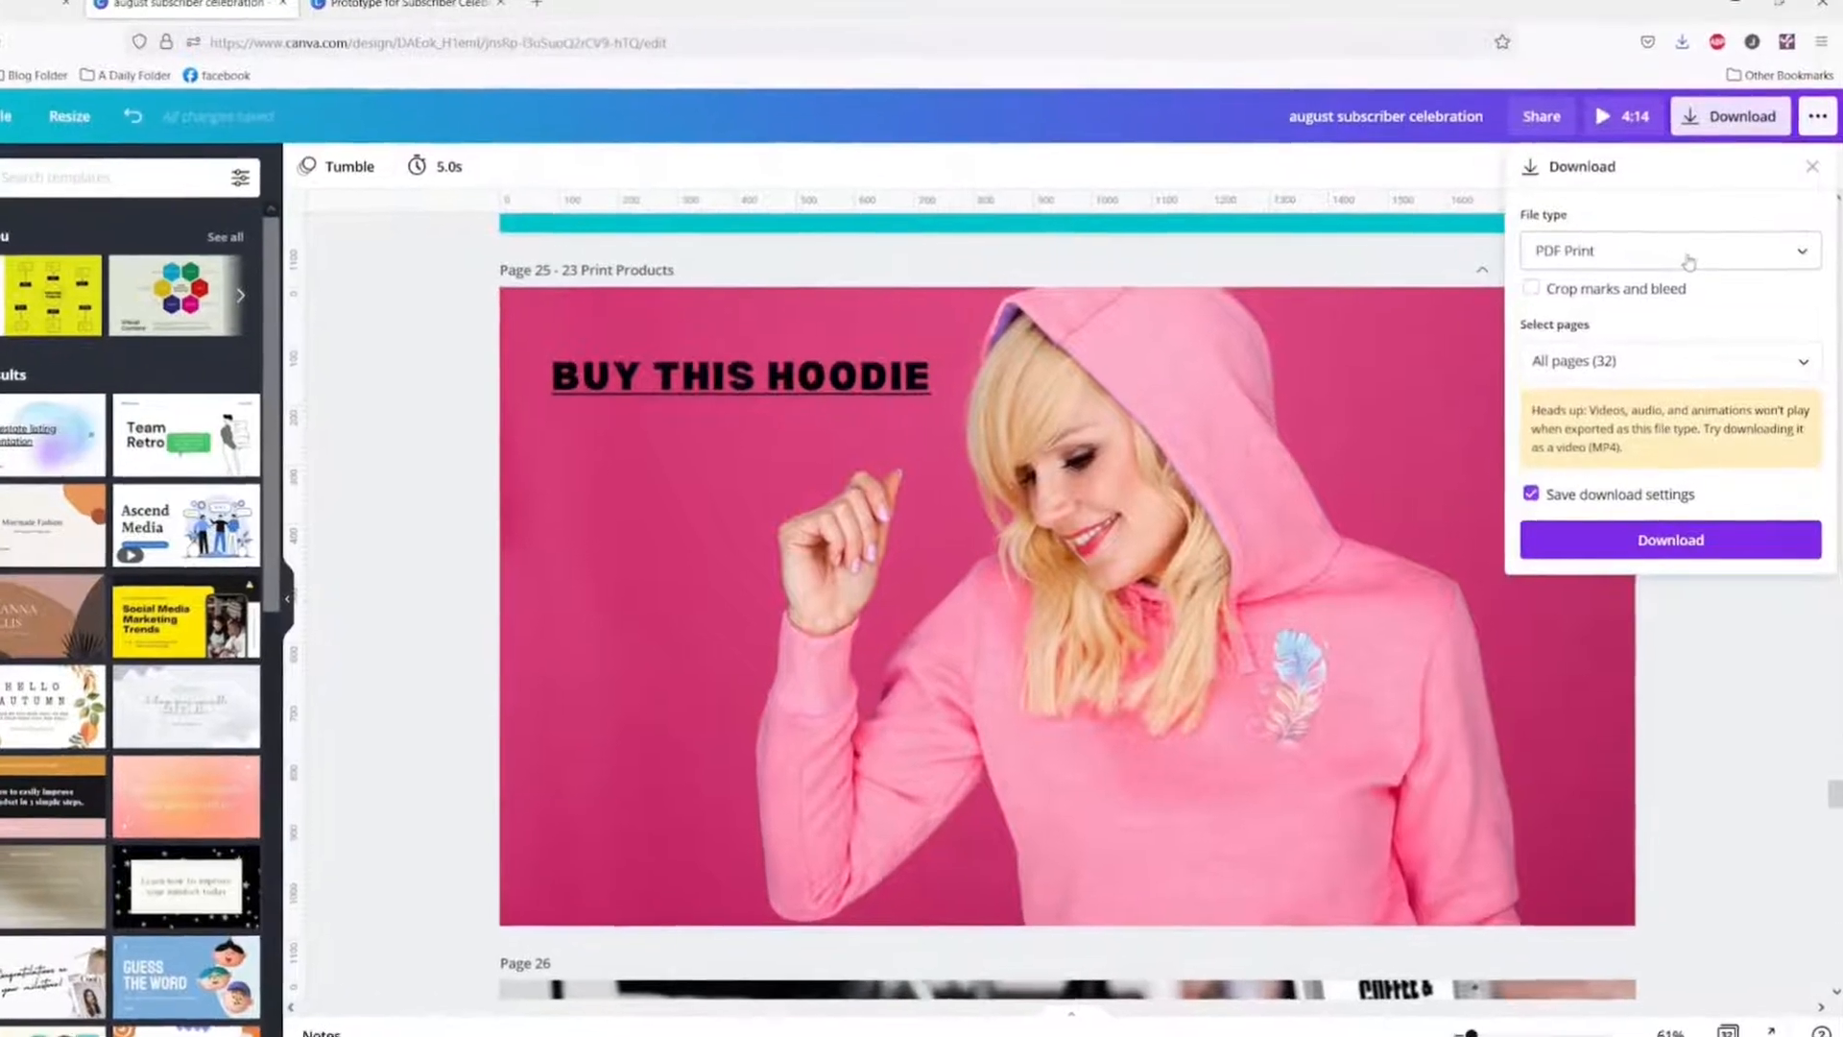
left_click(1714, 361)
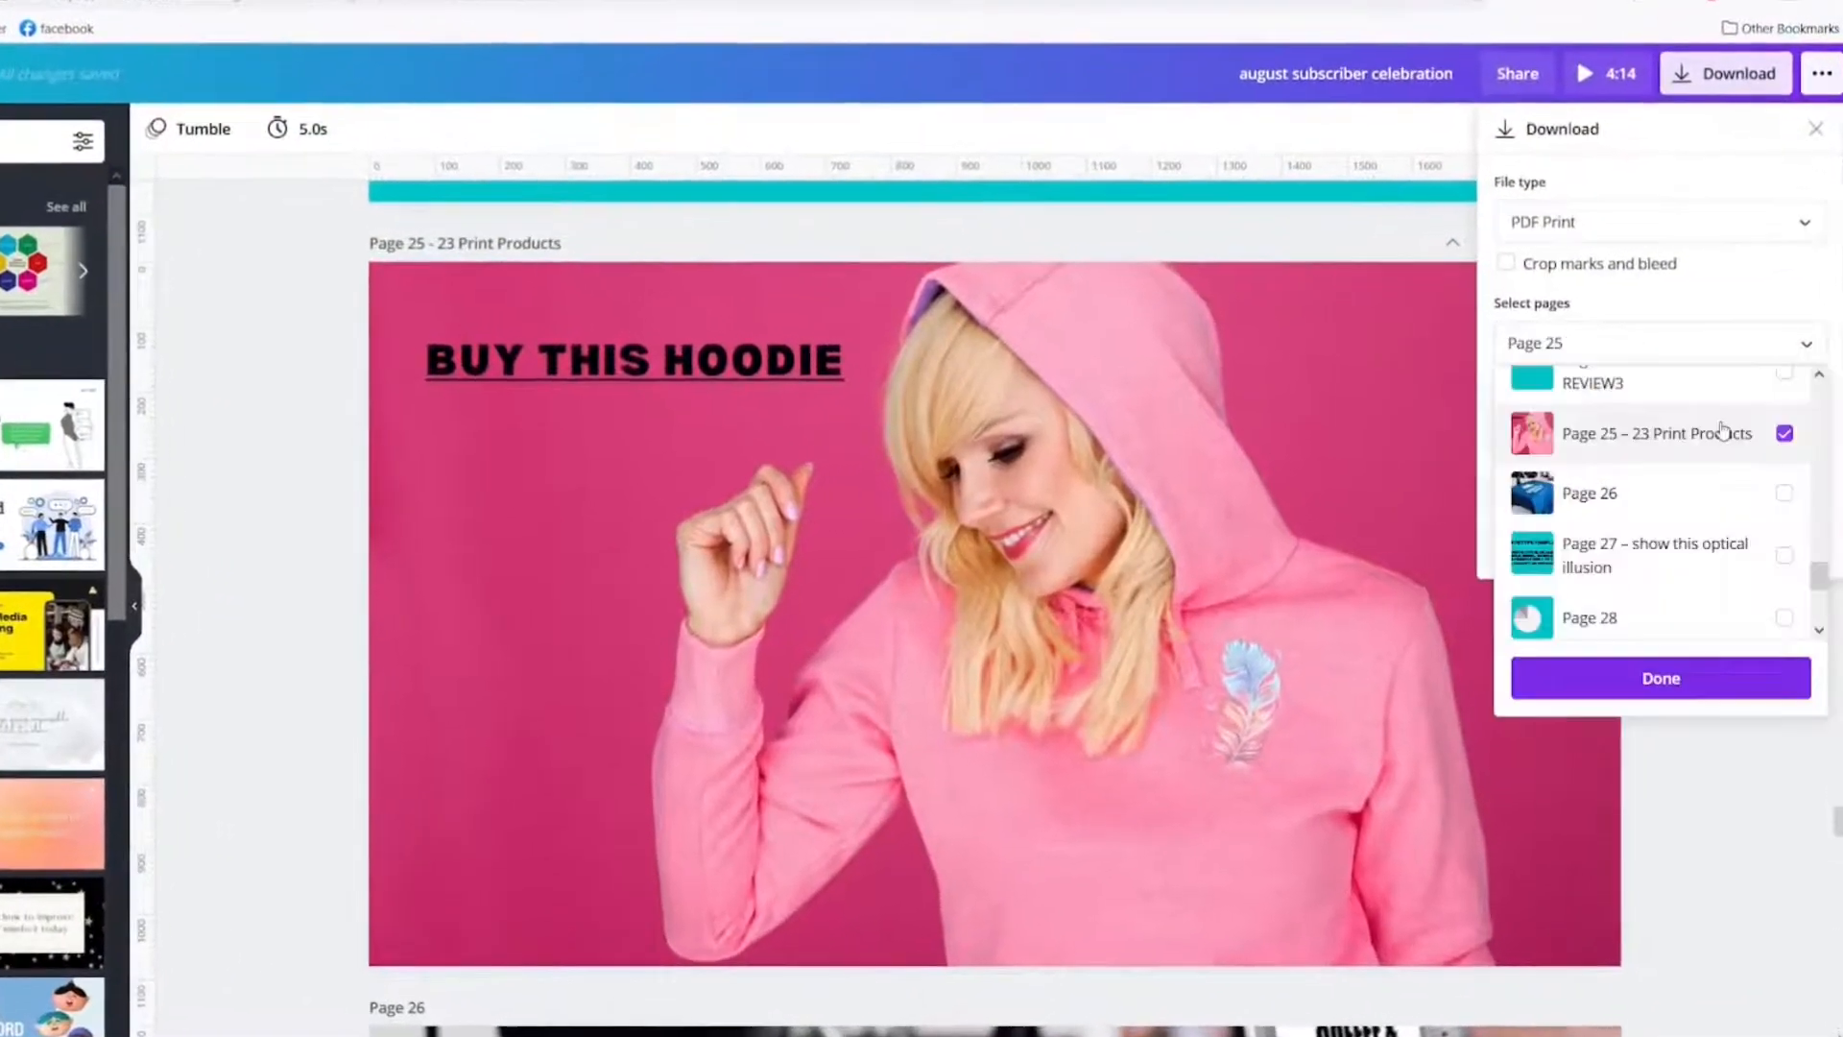
left_click(1605, 683)
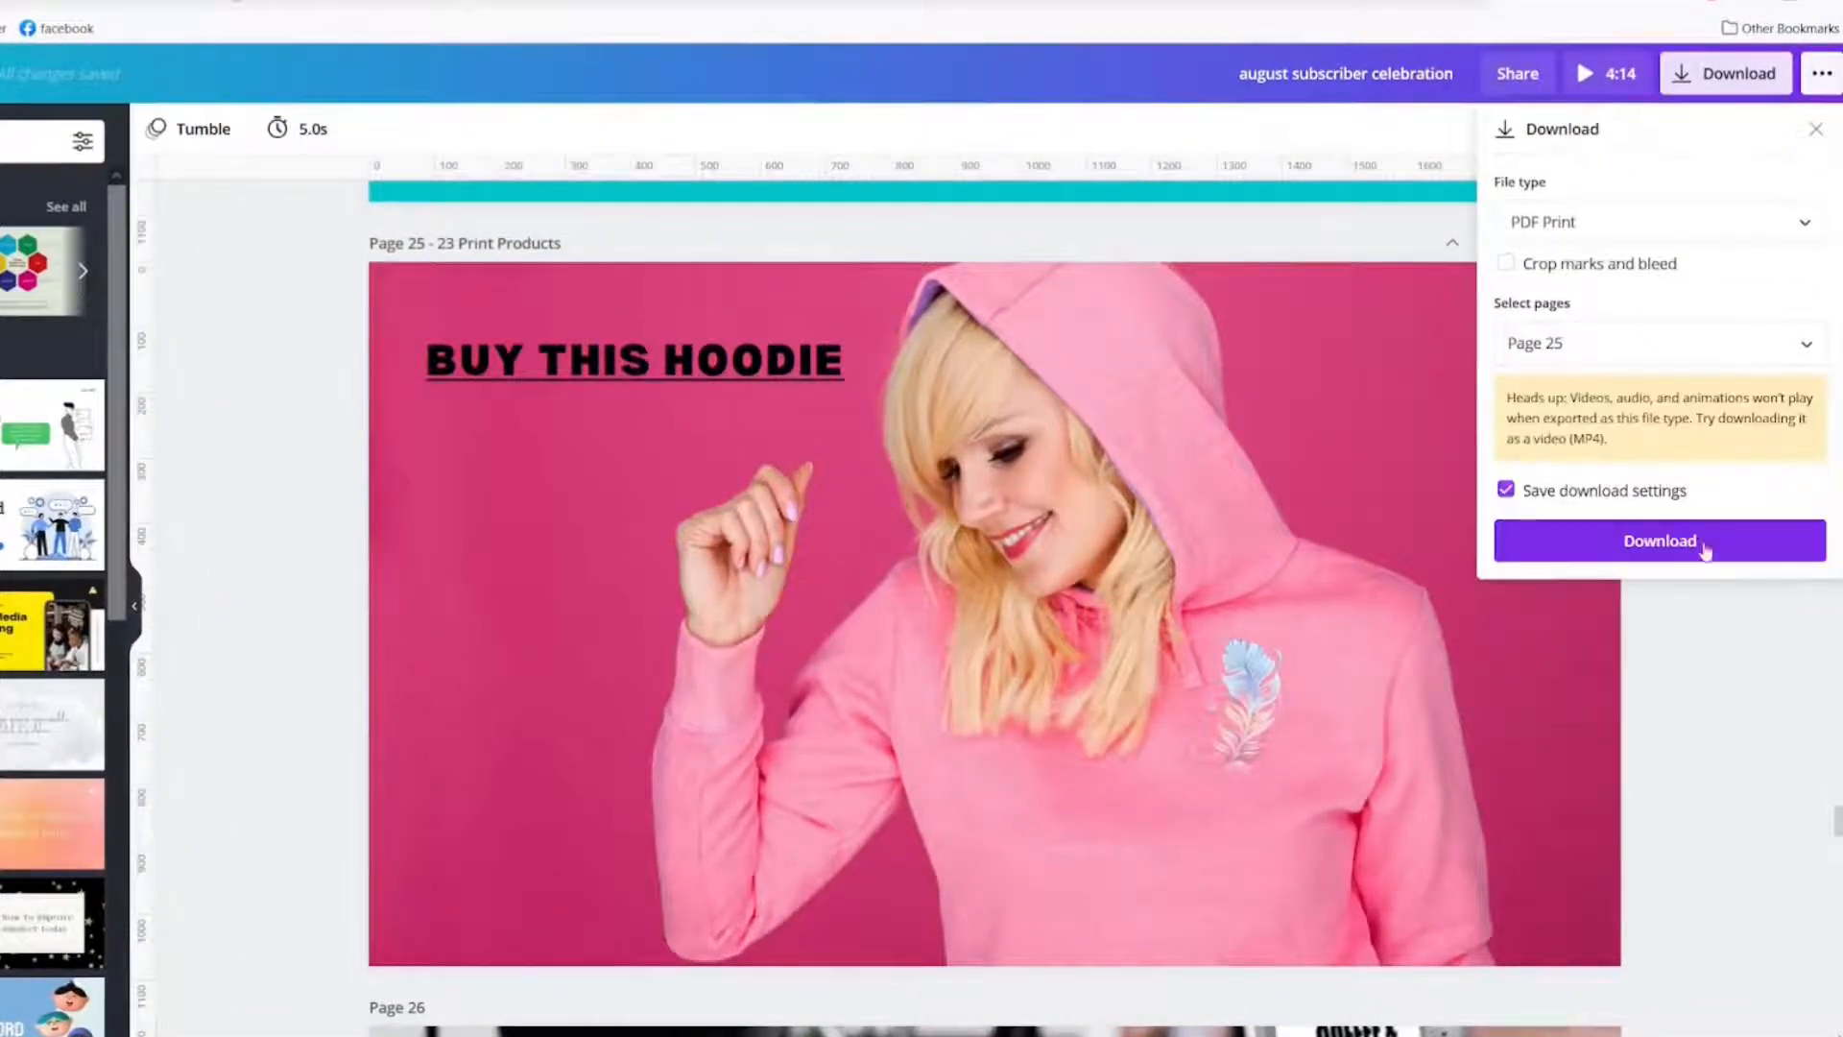
left_click(1660, 540)
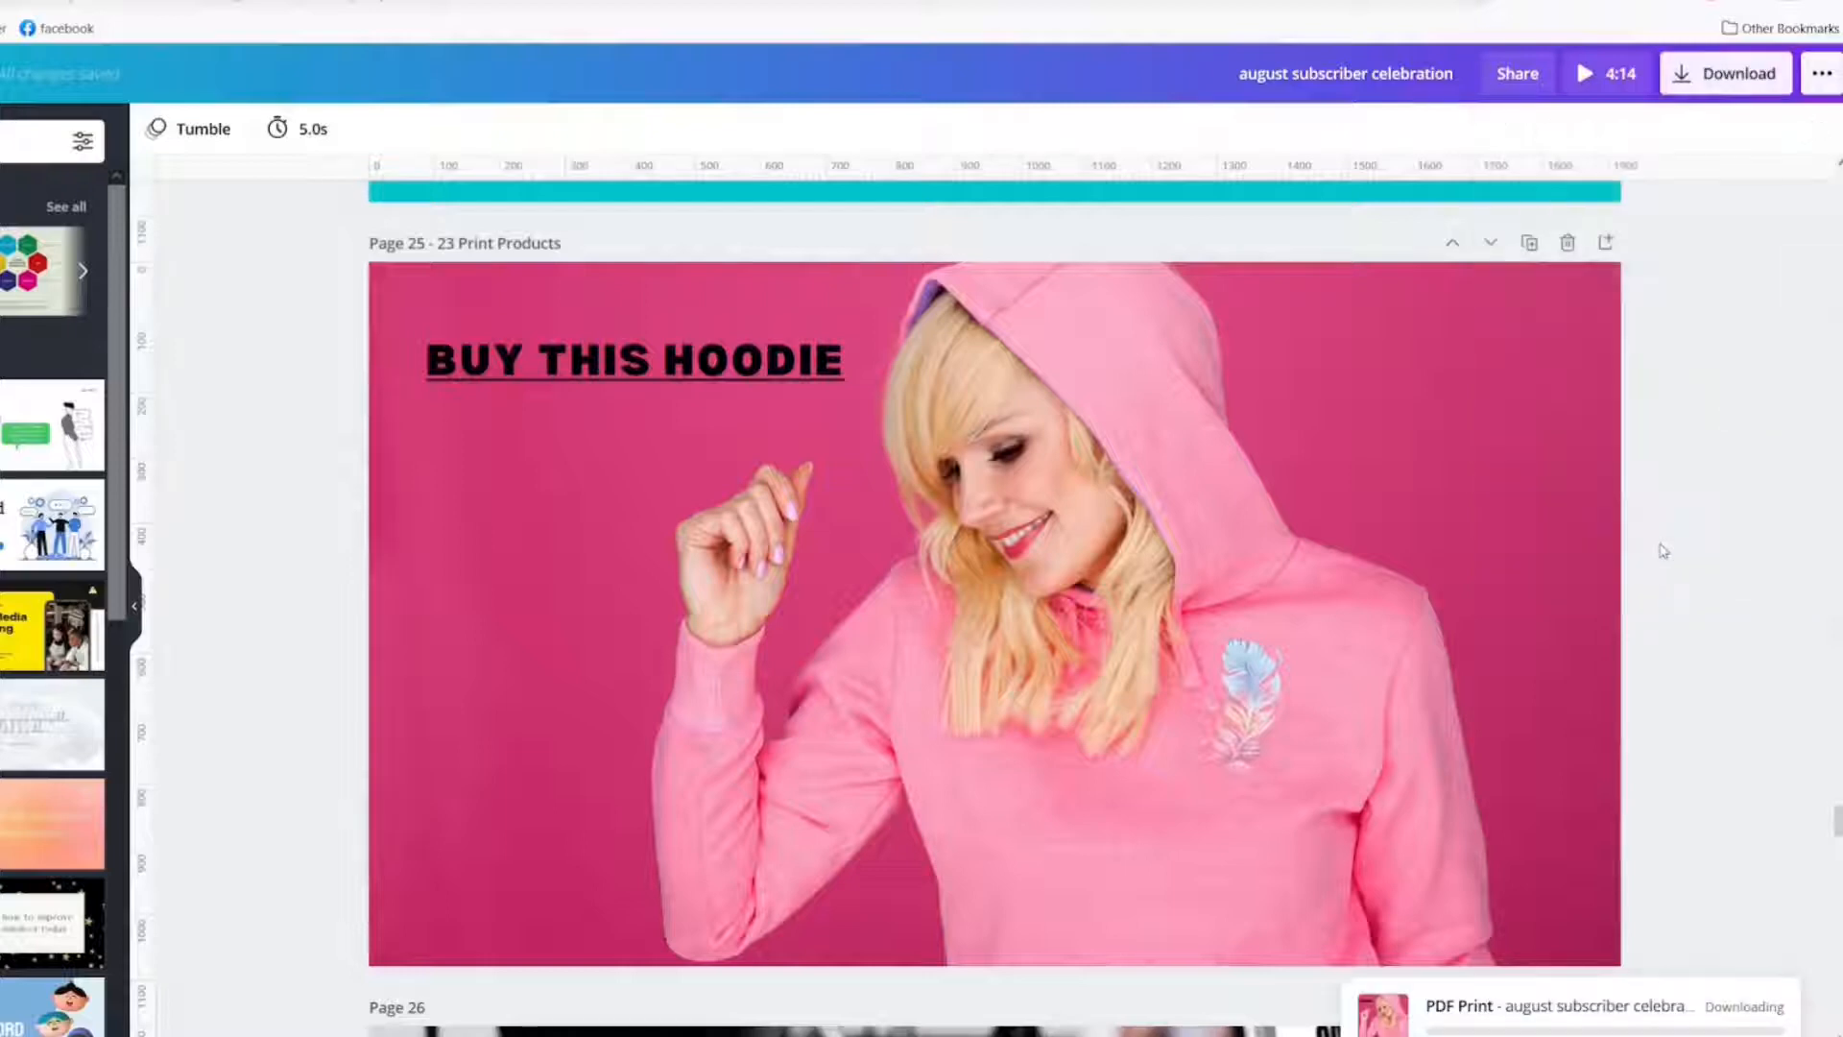
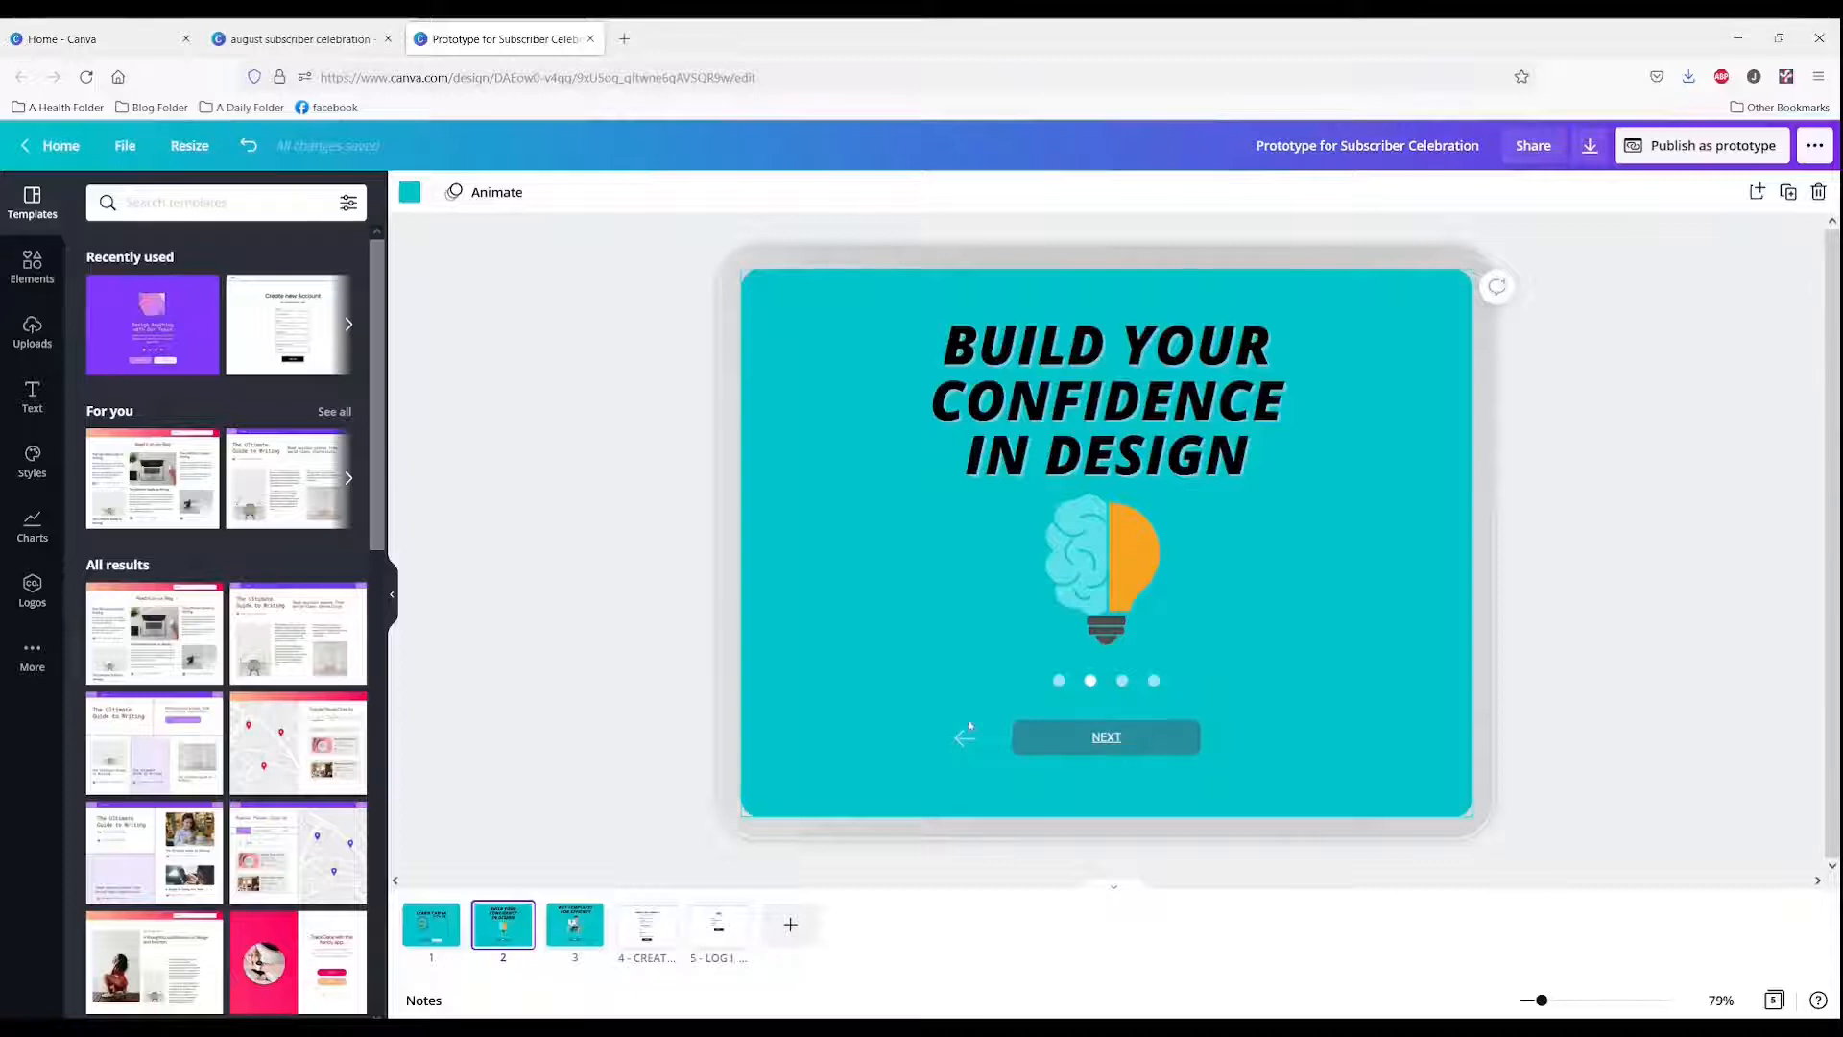
Step: Check which page the NEXT button on page 2 links to and go to page 3
left_click(1092, 739)
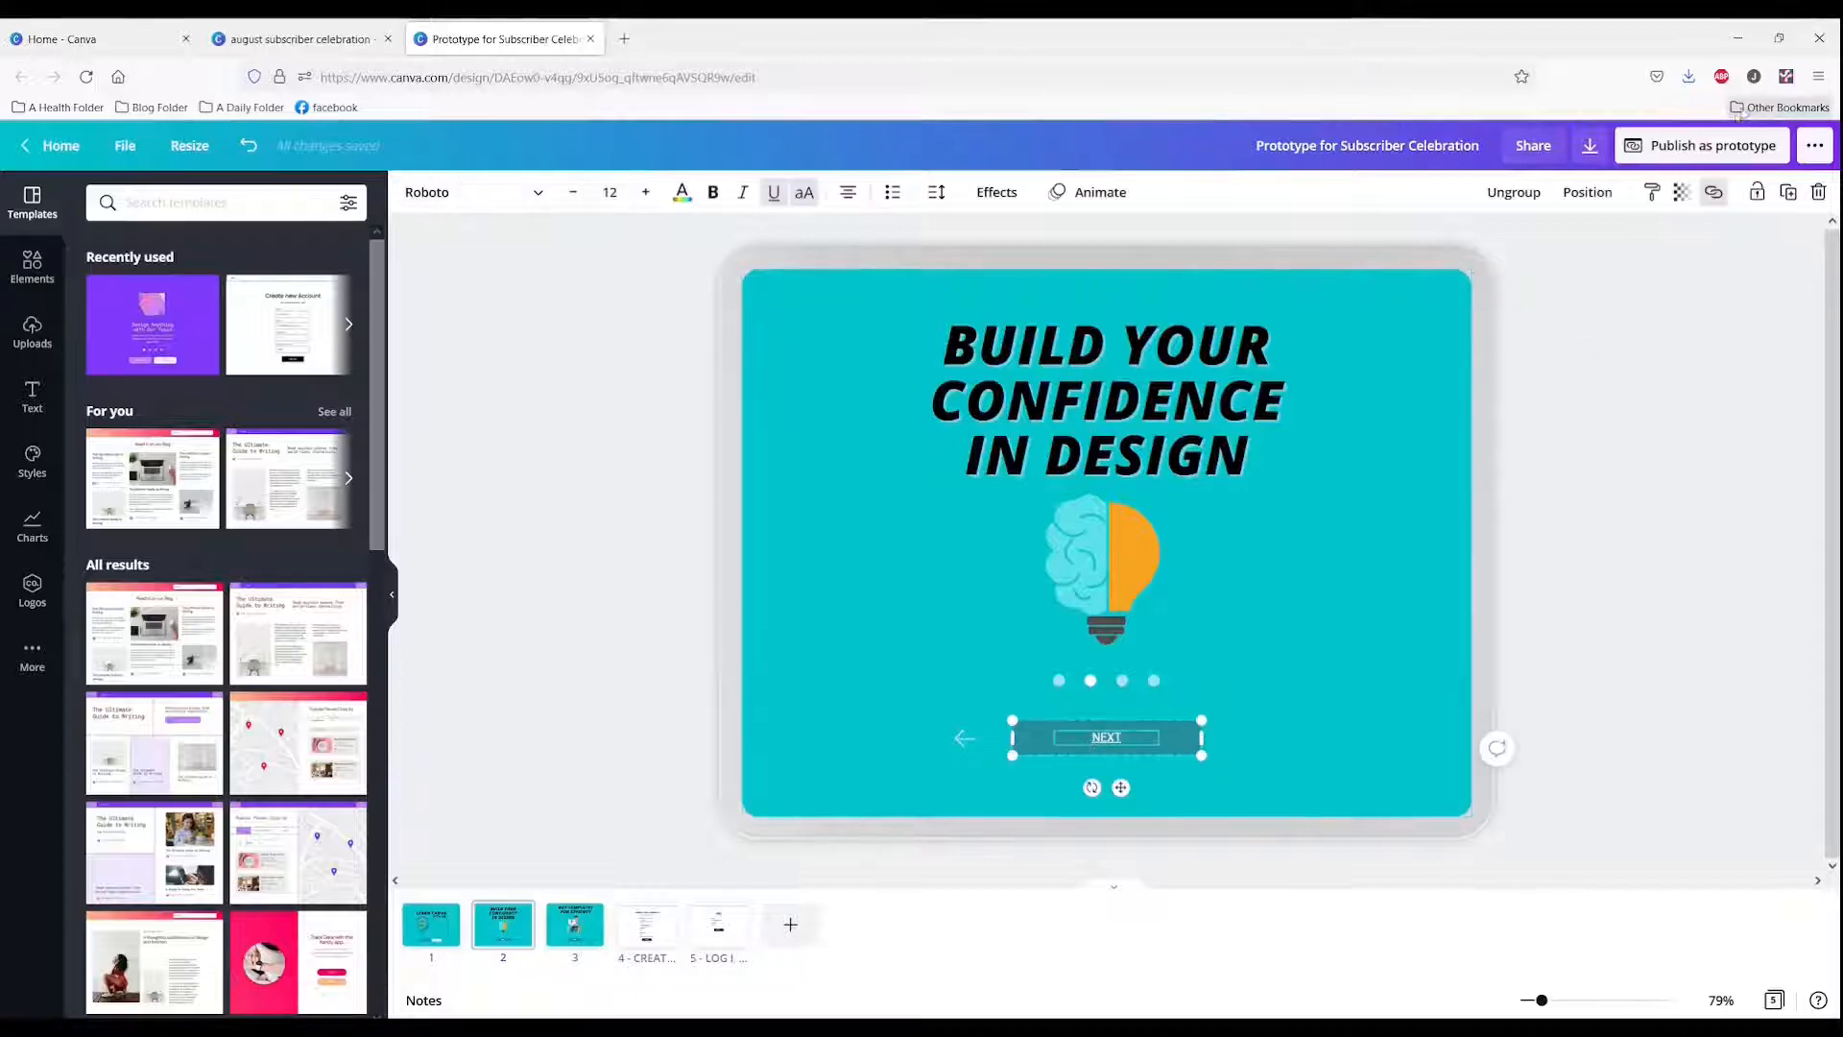
left_click(1714, 192)
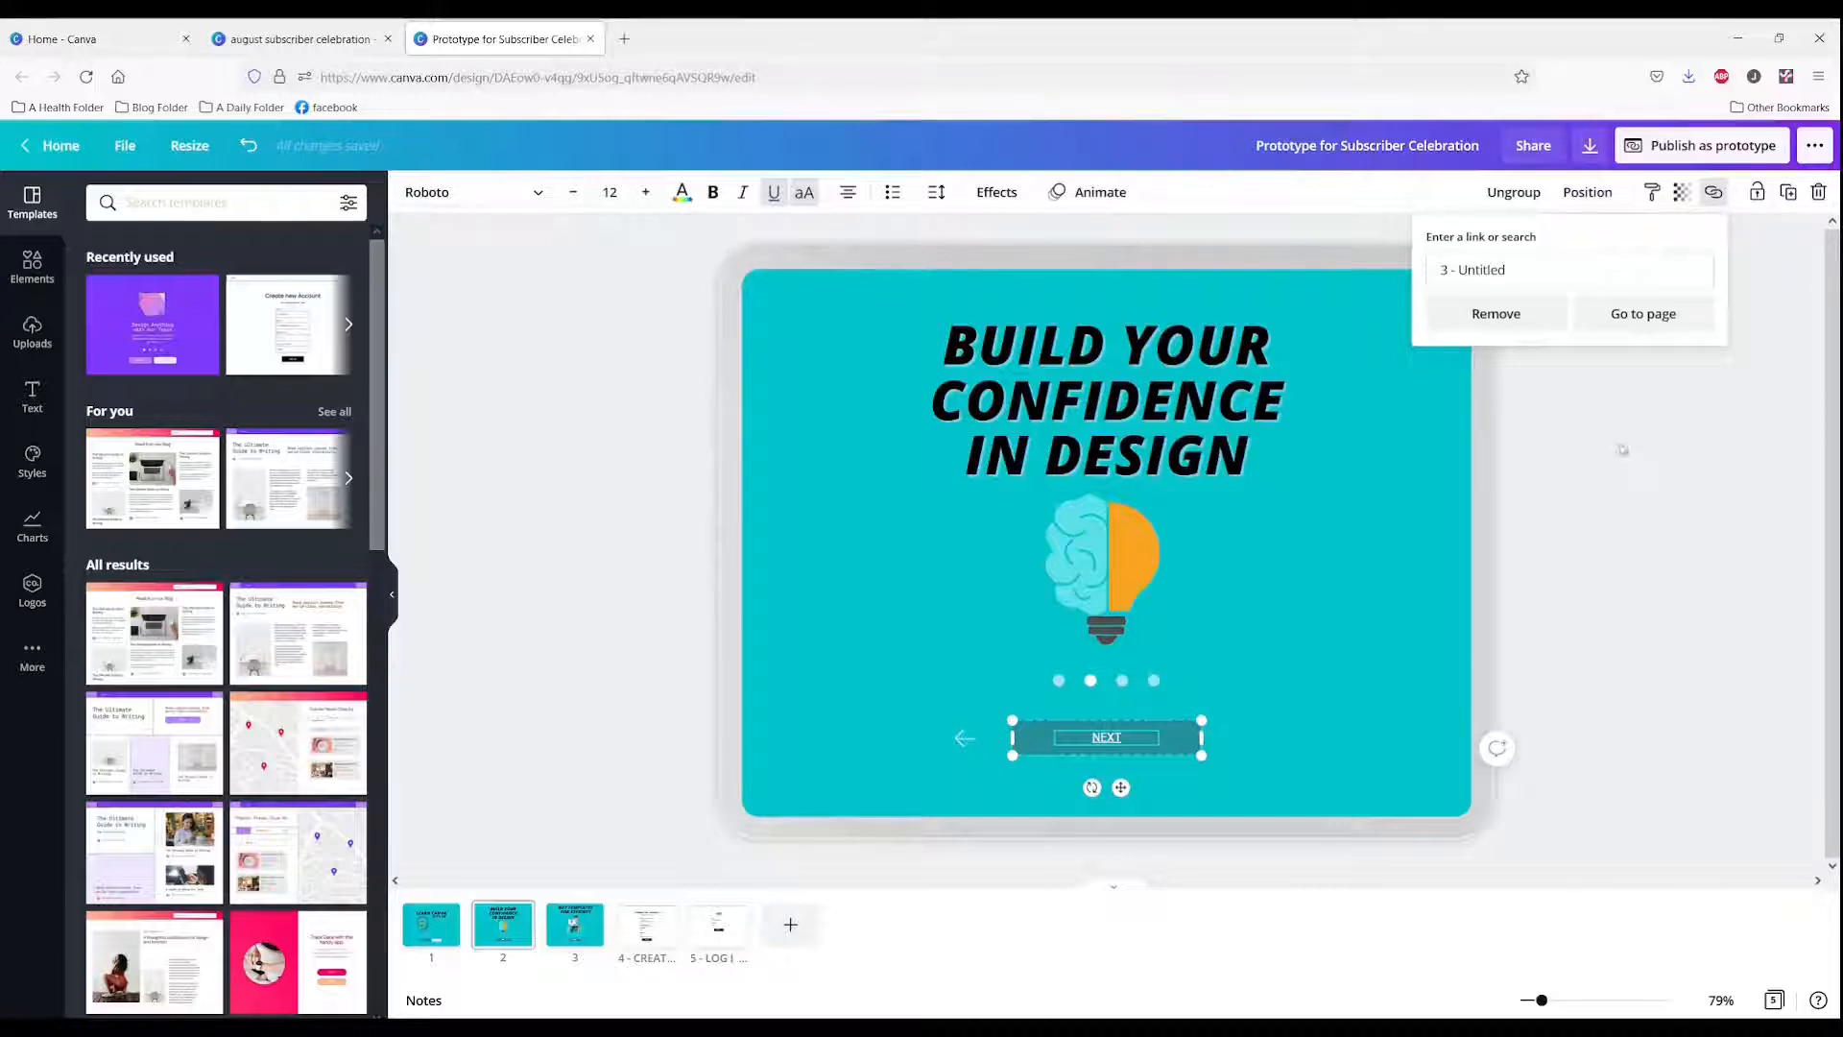
left_click(1622, 449)
left_click(576, 922)
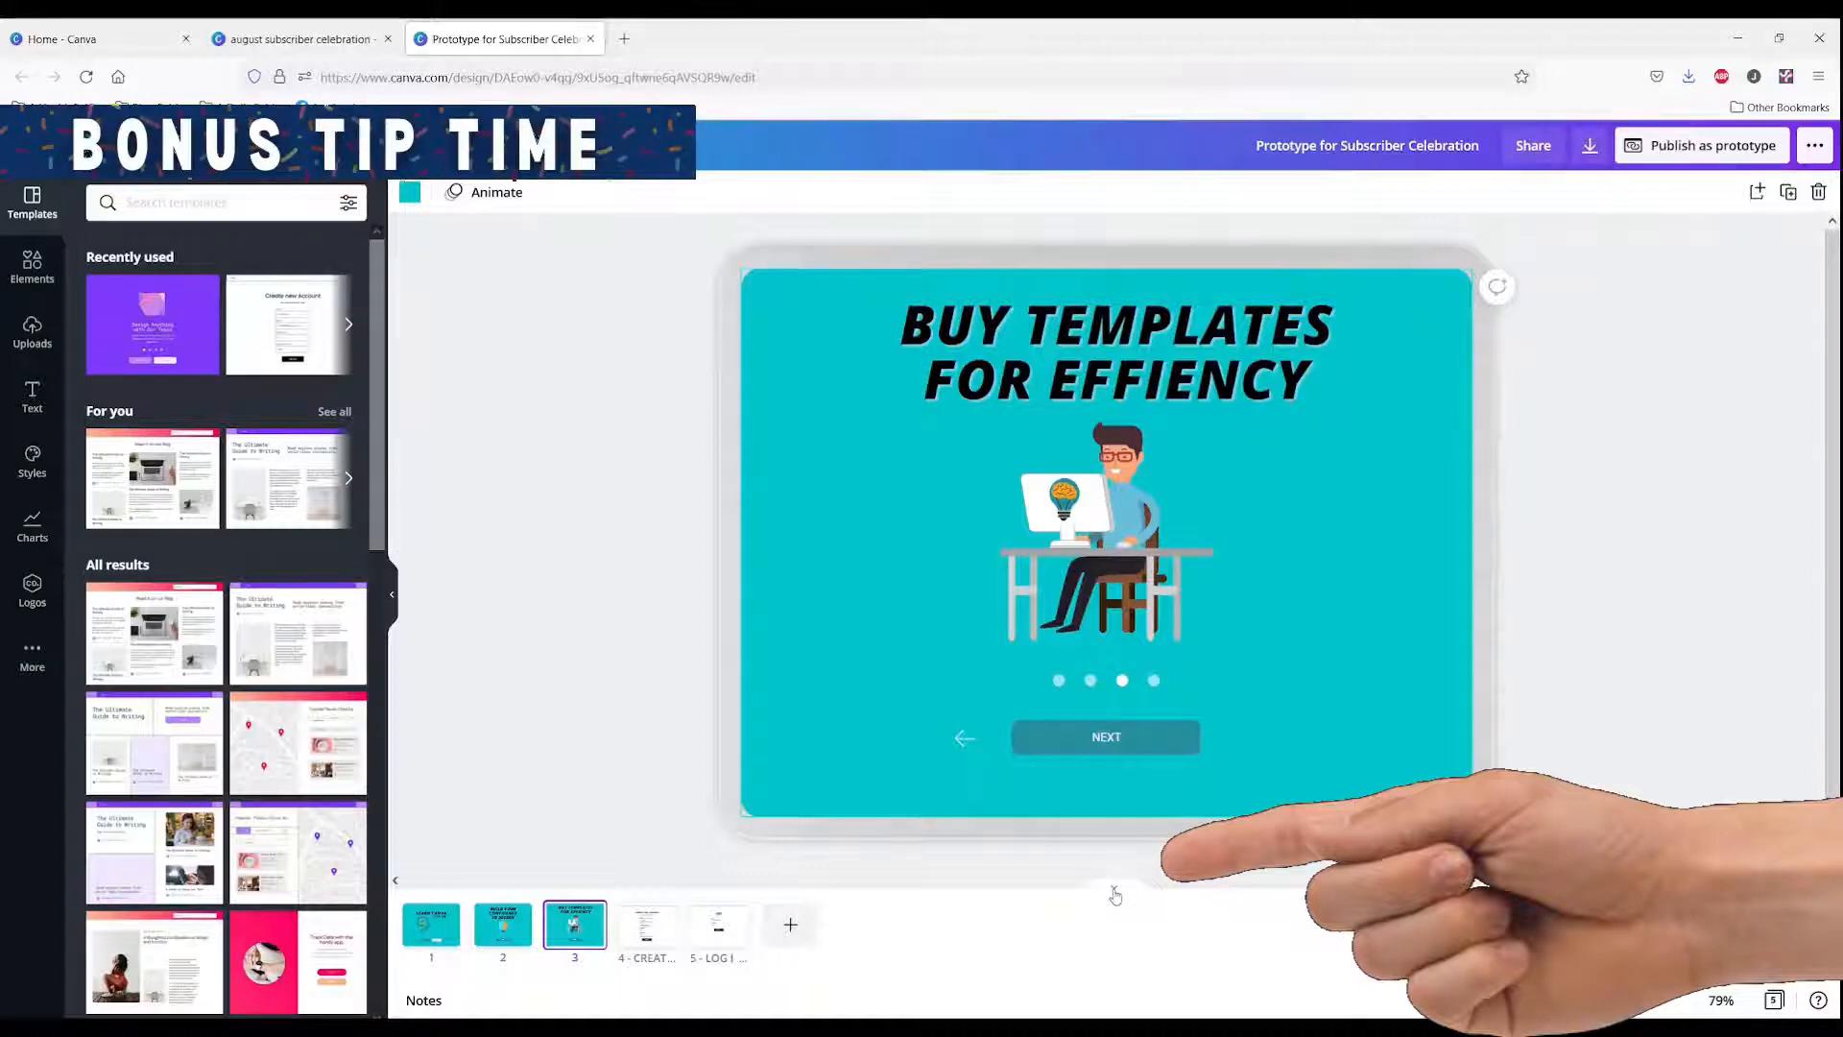
Step: Give page 3 the title Buy Templates
left_click(1115, 894)
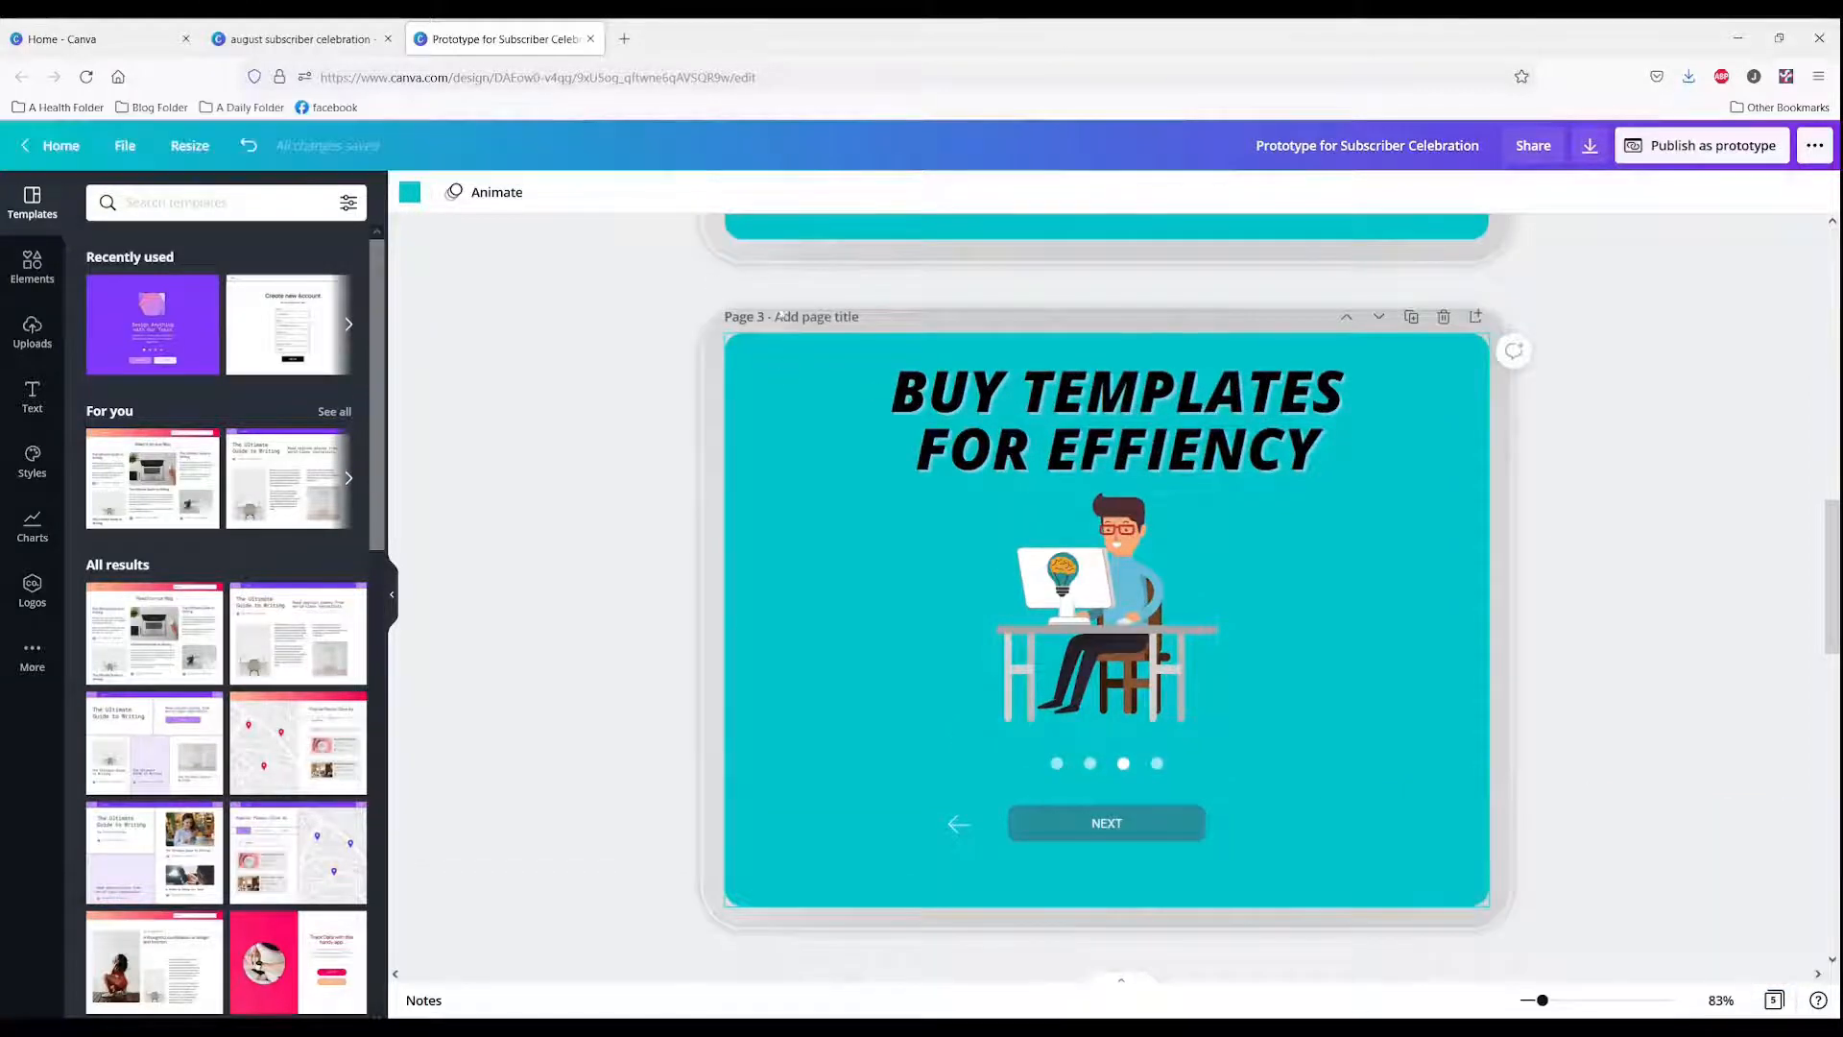
left_click(805, 320)
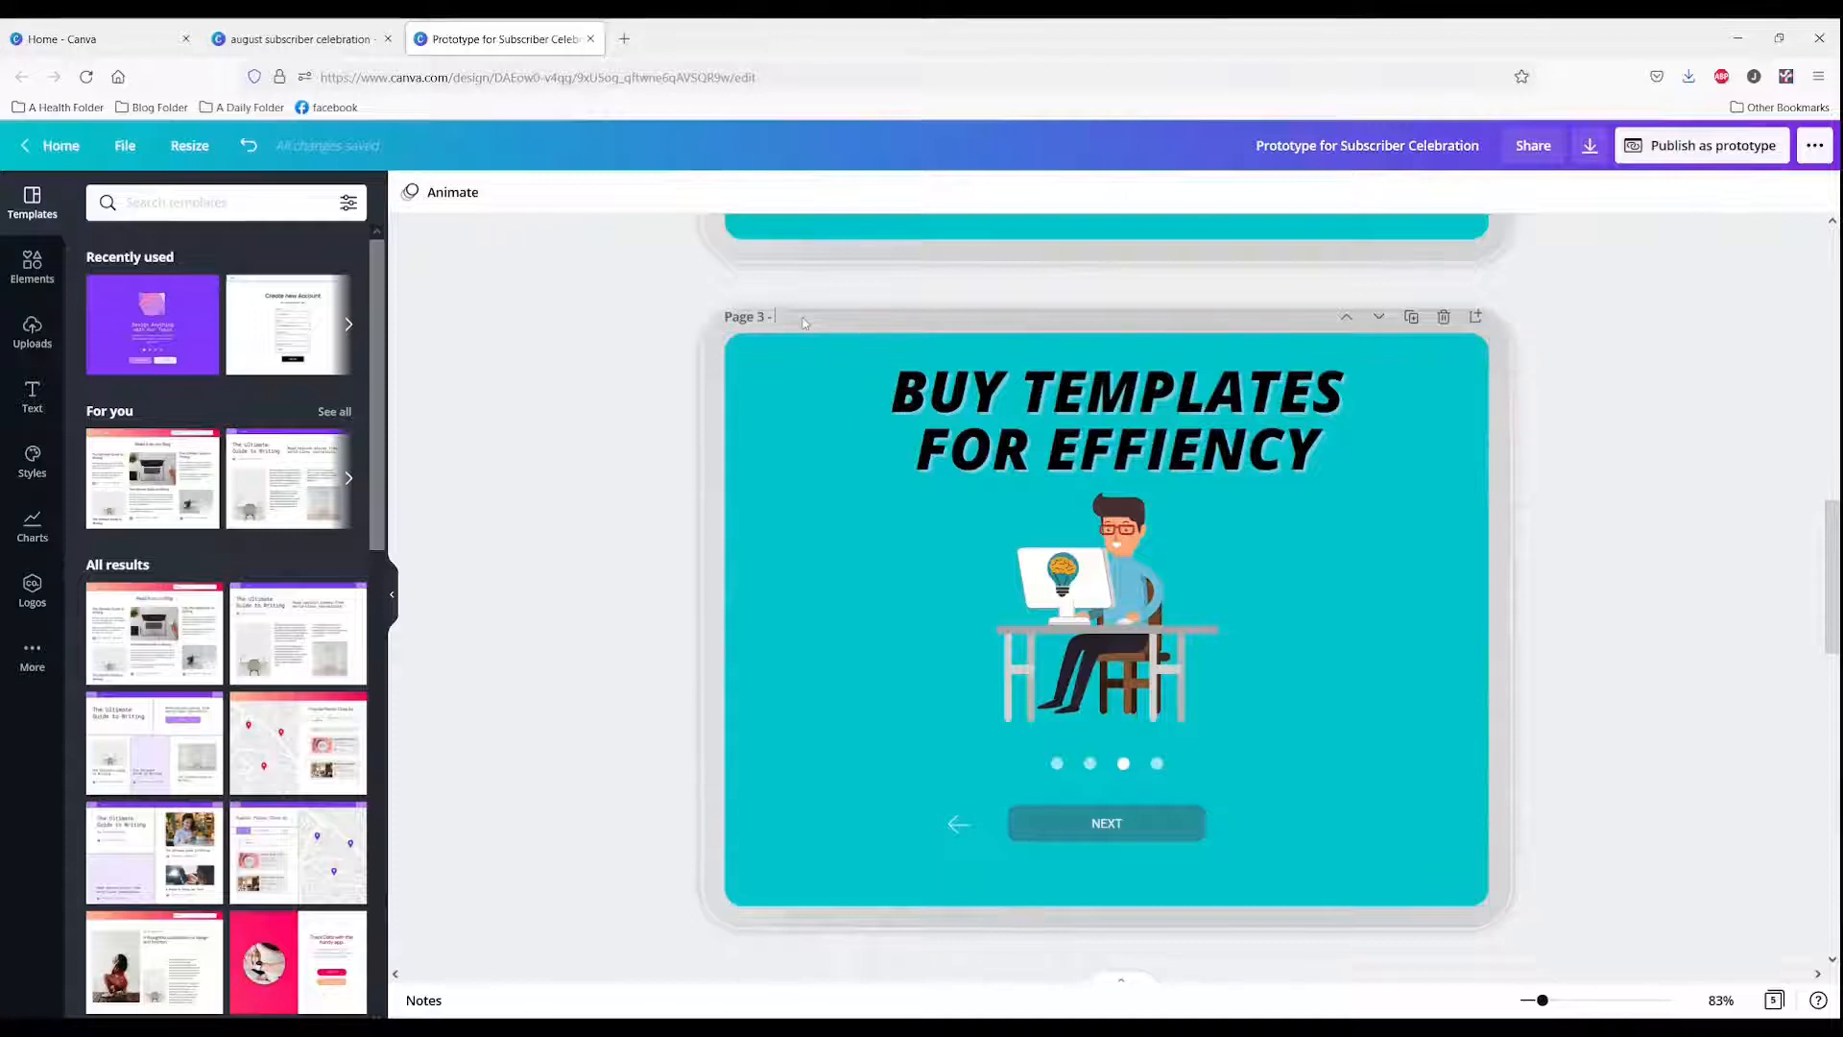
type("BUY")
key("BackSpace")
key("BackSpace")
key("BackSpace")
key("BackSpace")
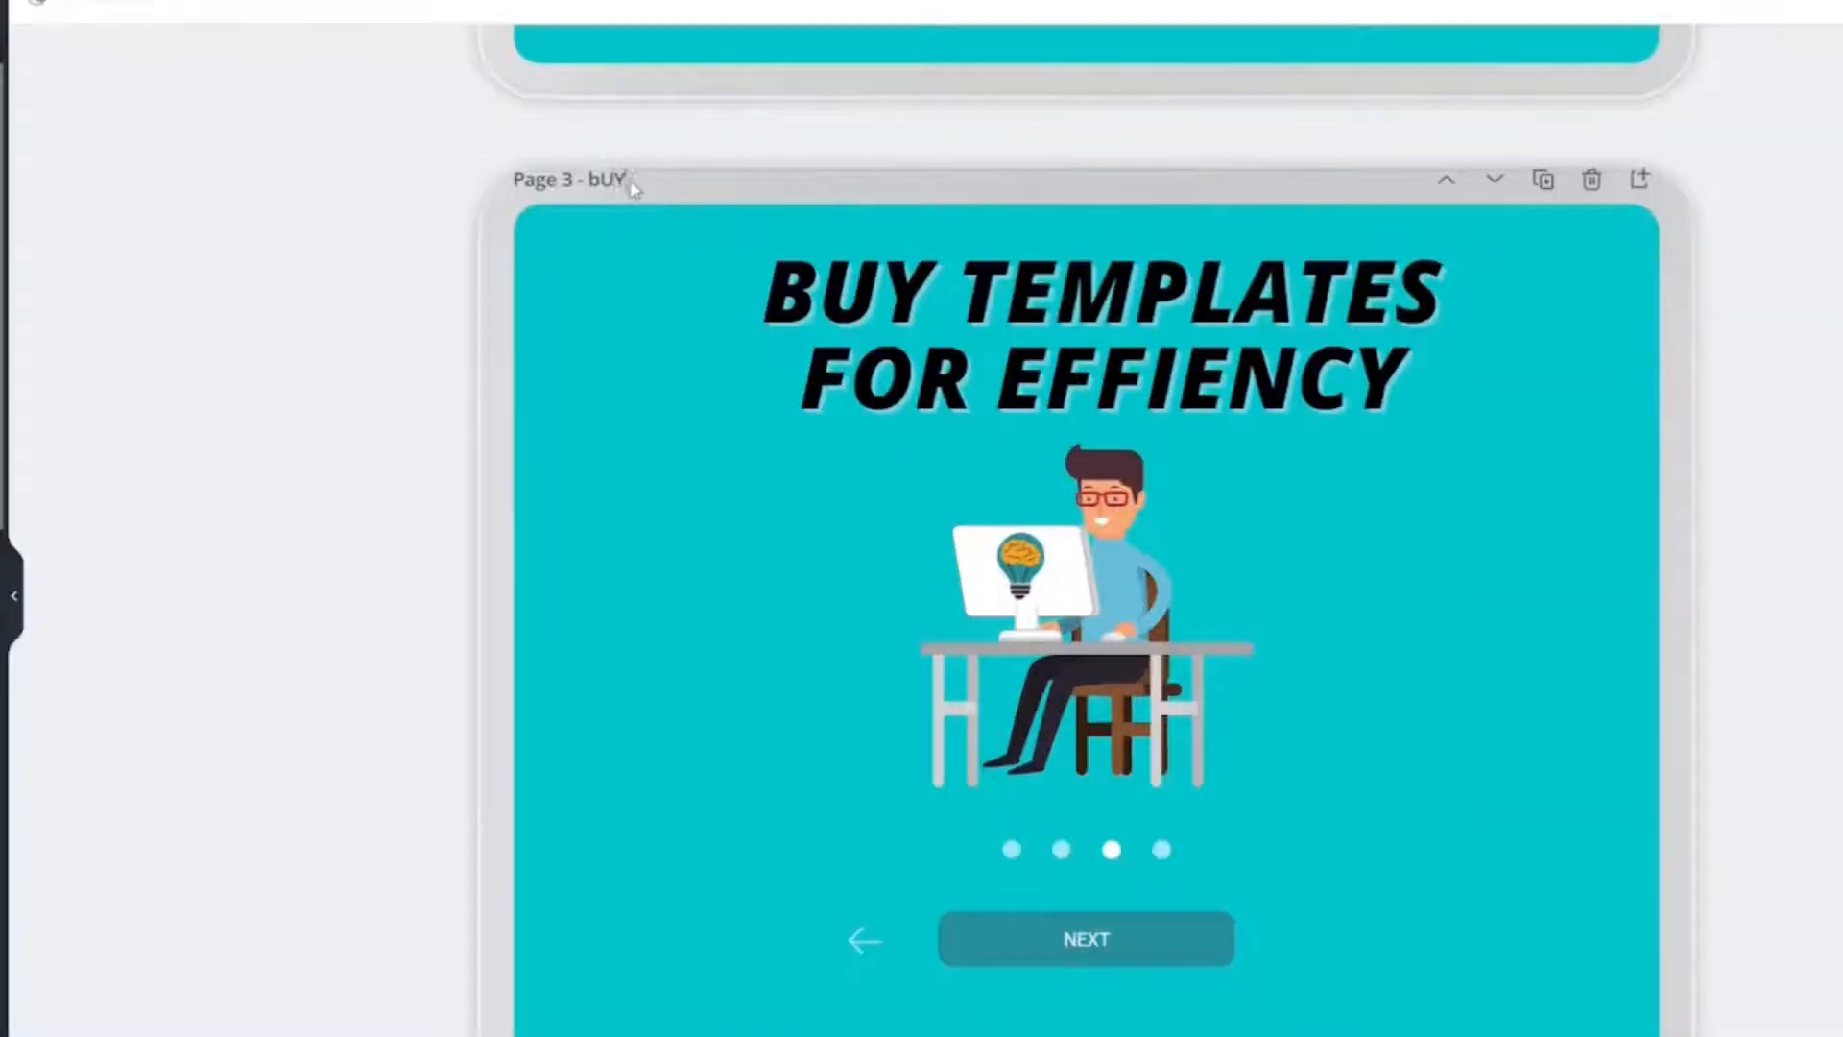
type("Buy Templates")
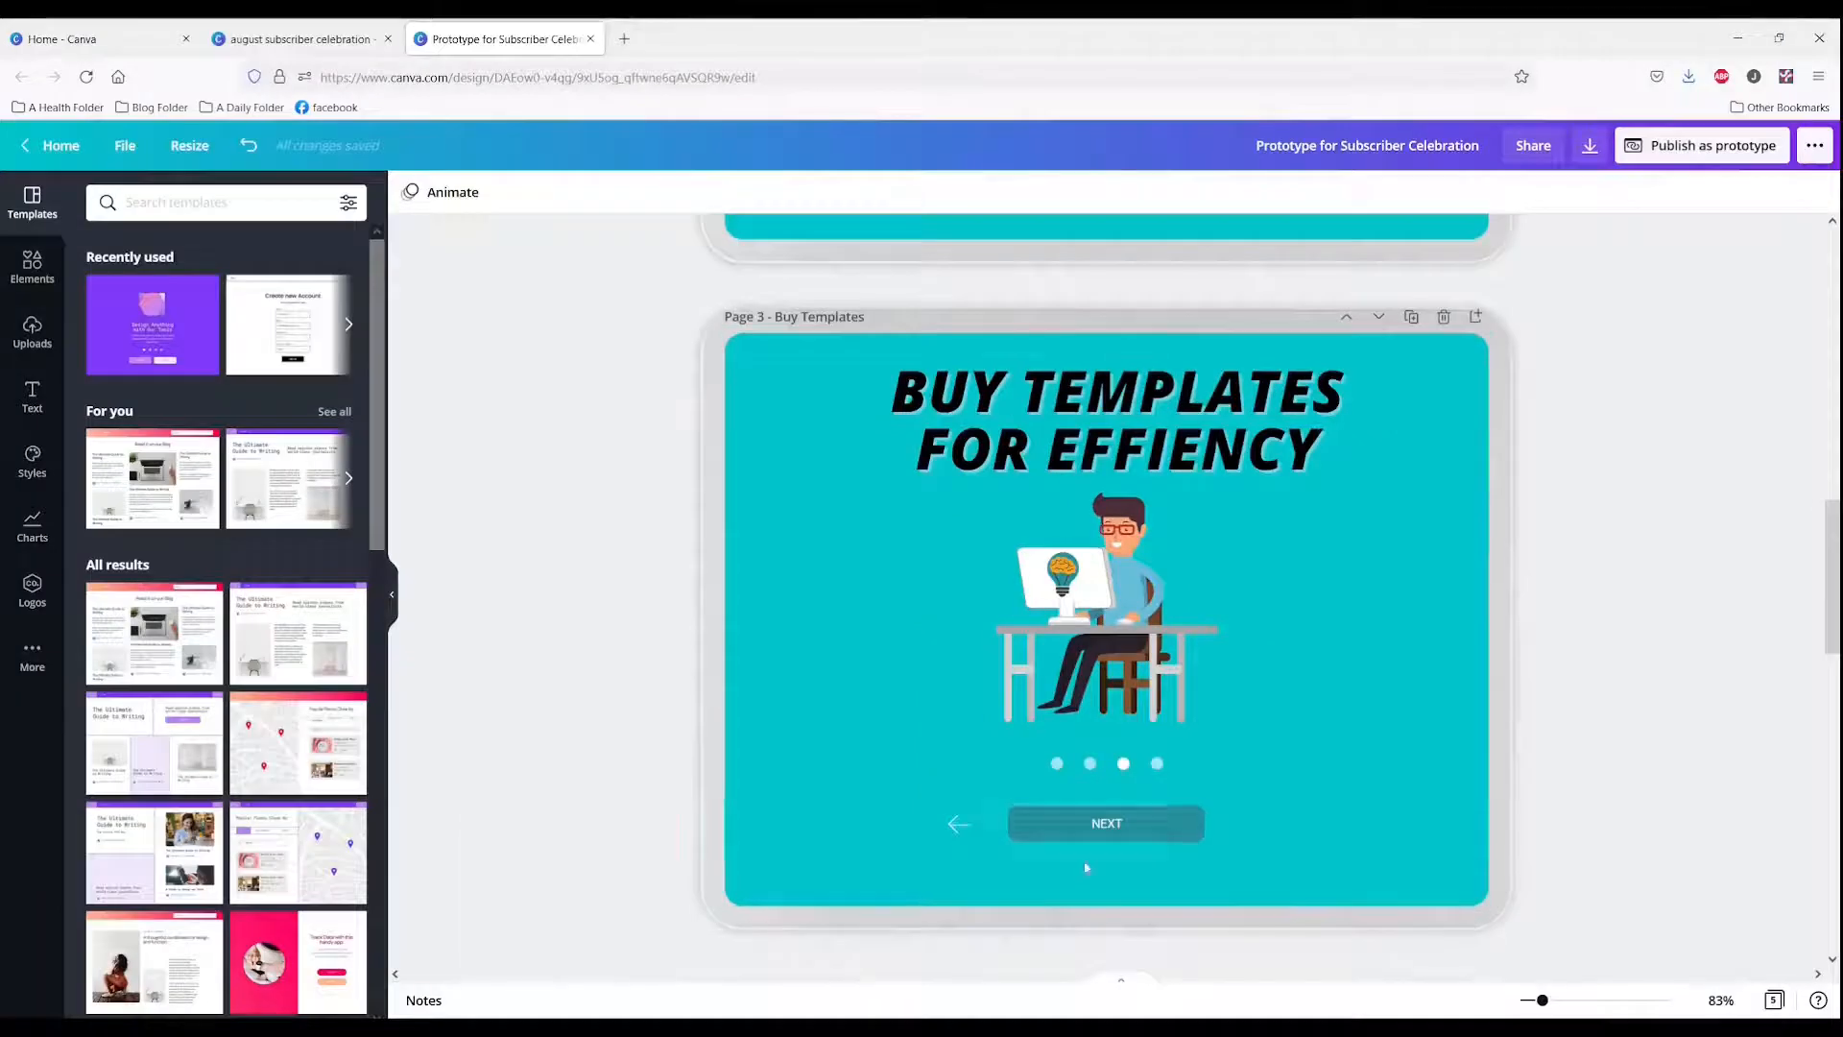
left_click(1091, 832)
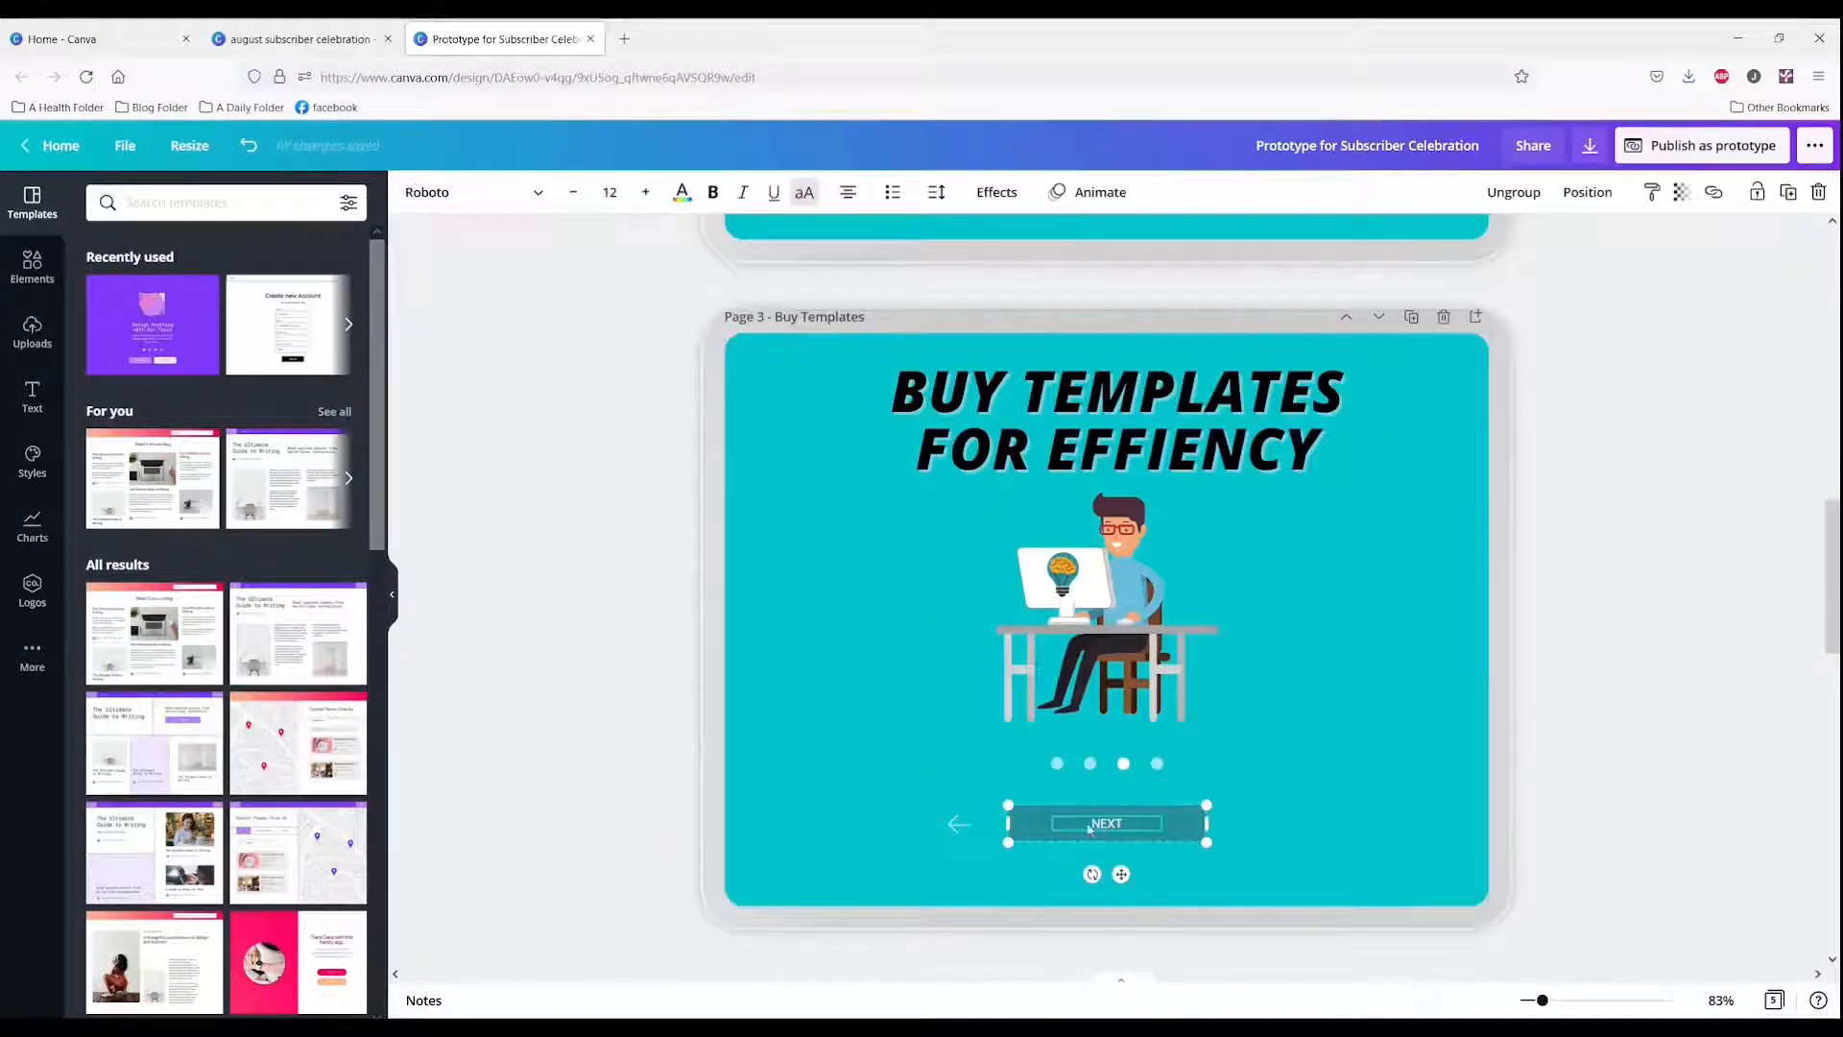
left_click(1714, 192)
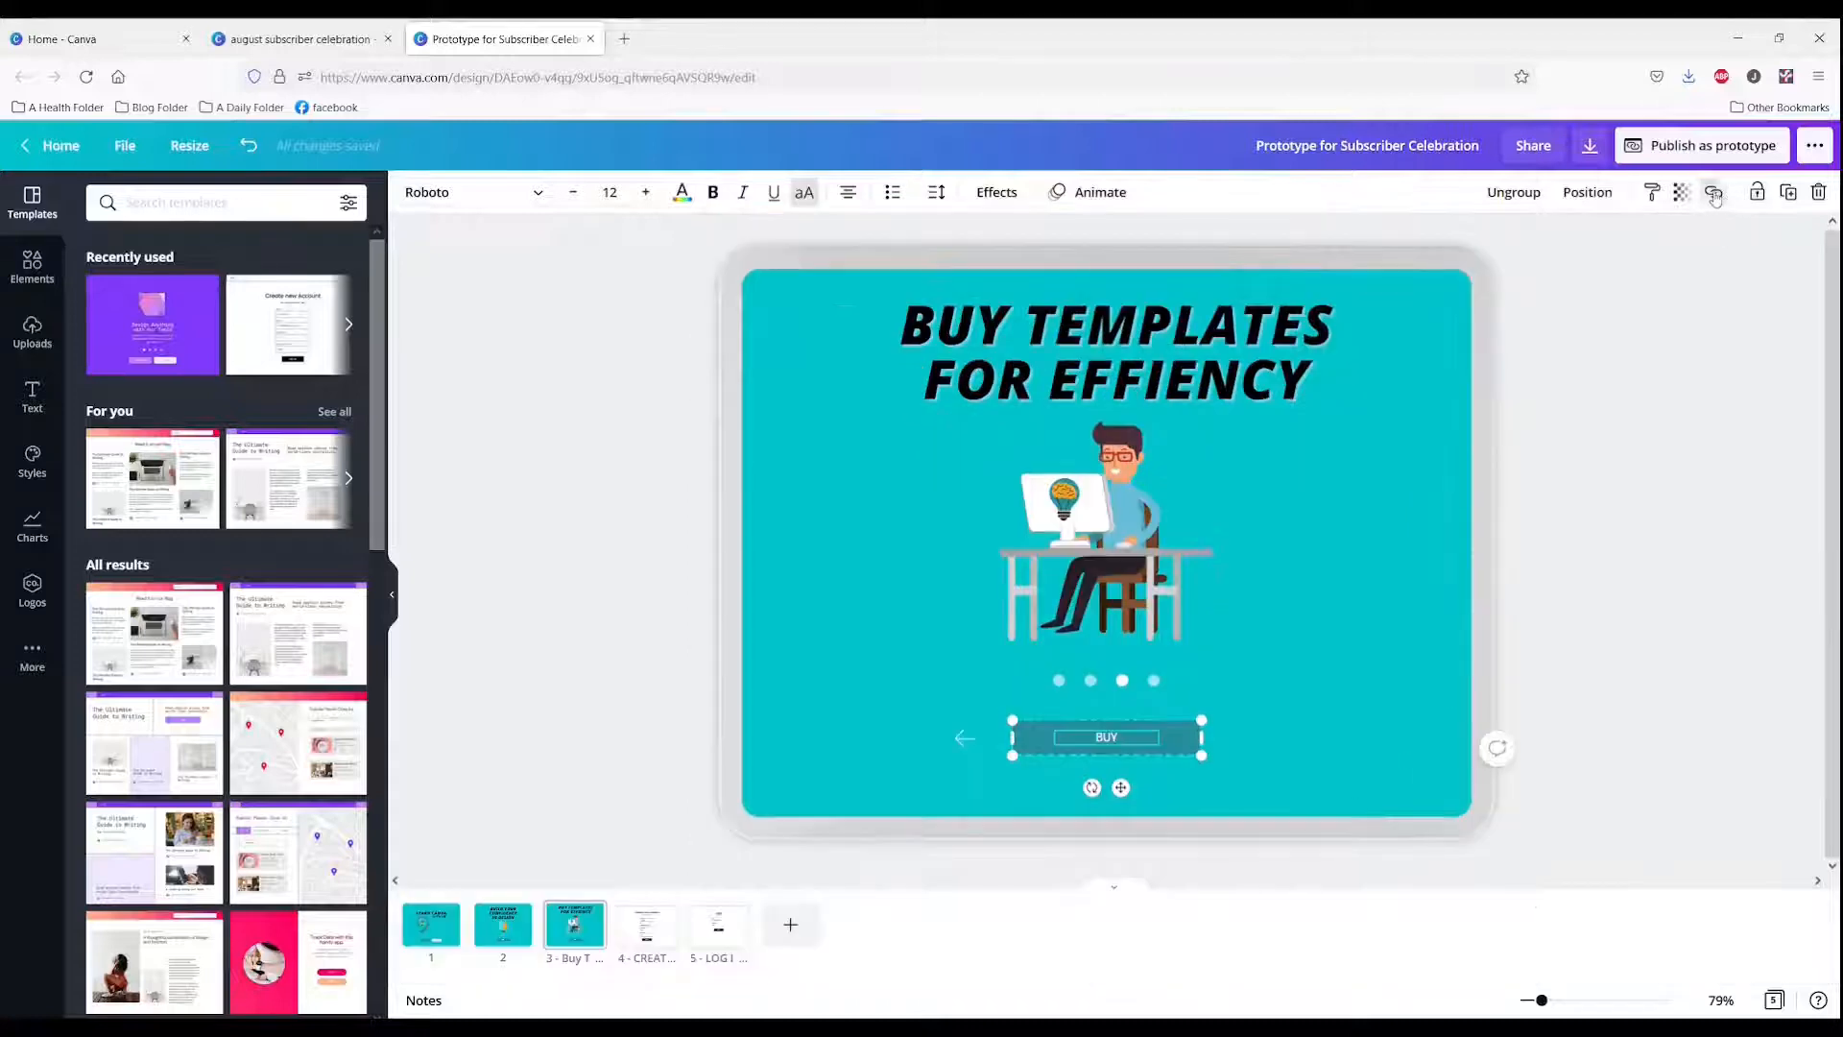
left_click(1714, 192)
type("https://likeitornotyt.weebly.com")
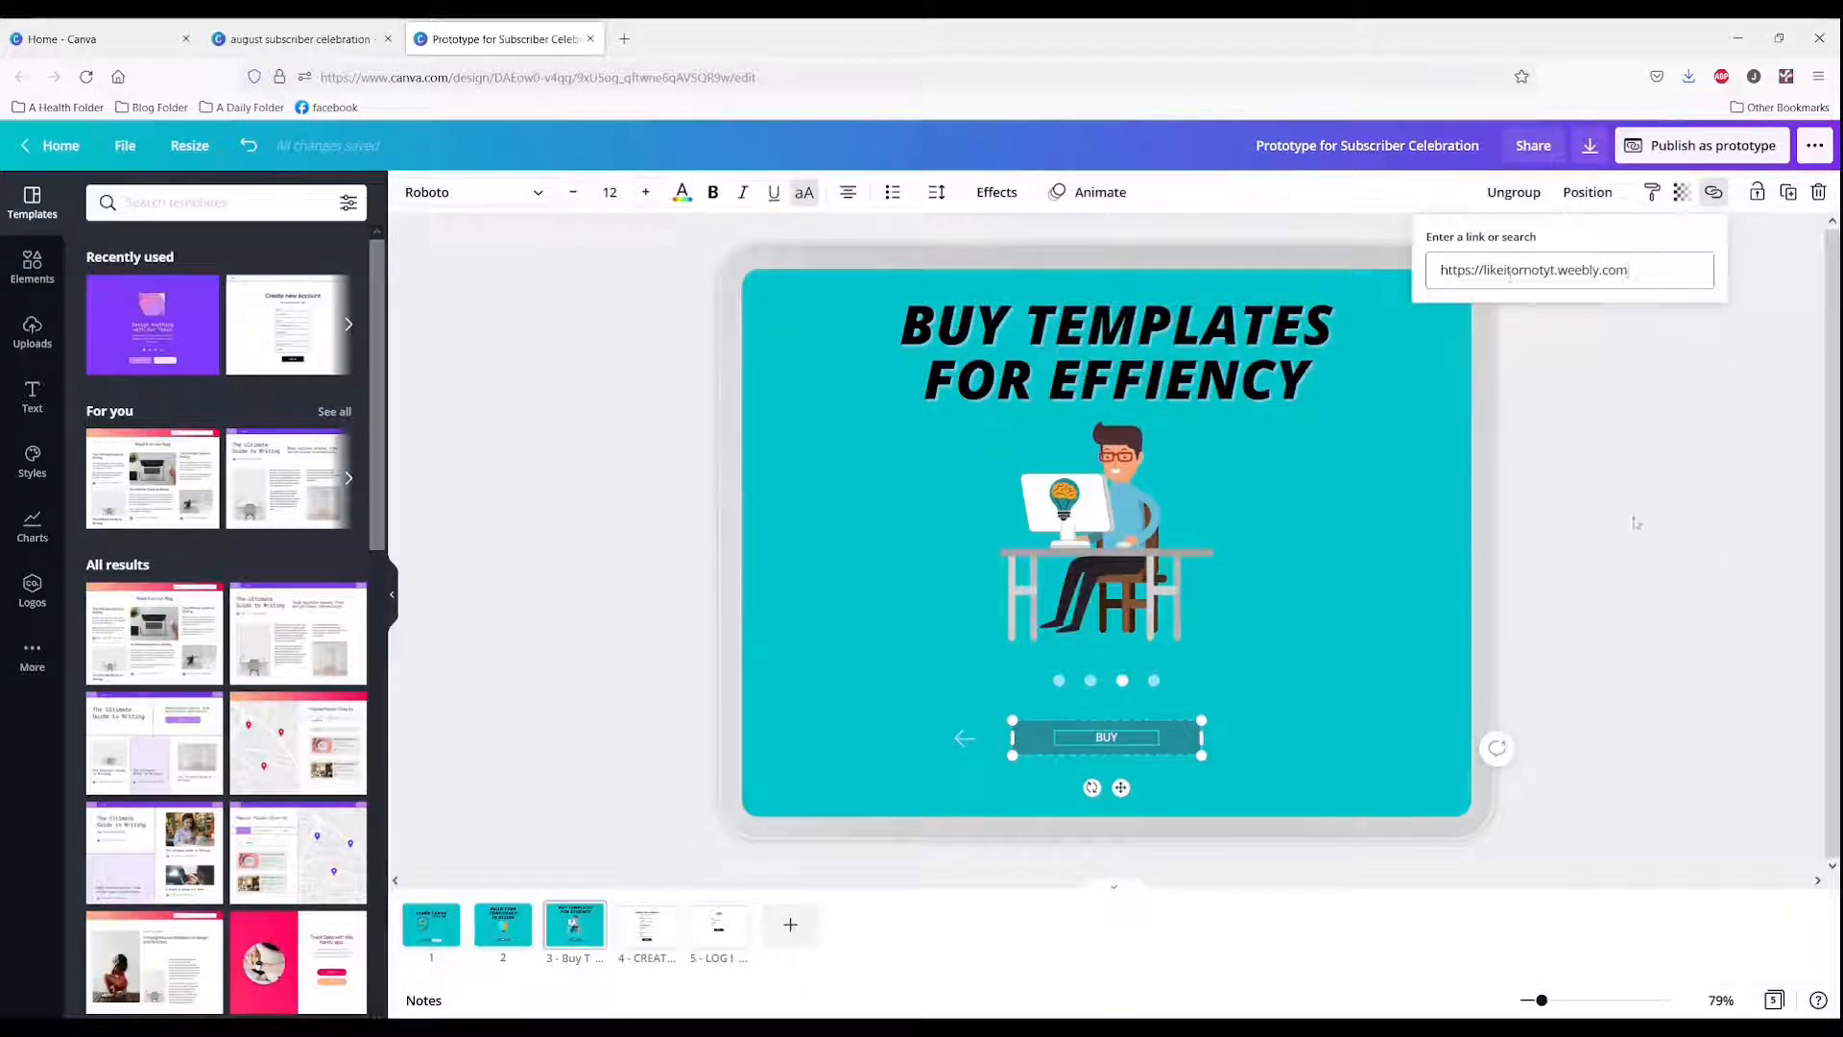
key("Return")
left_click(1599, 509)
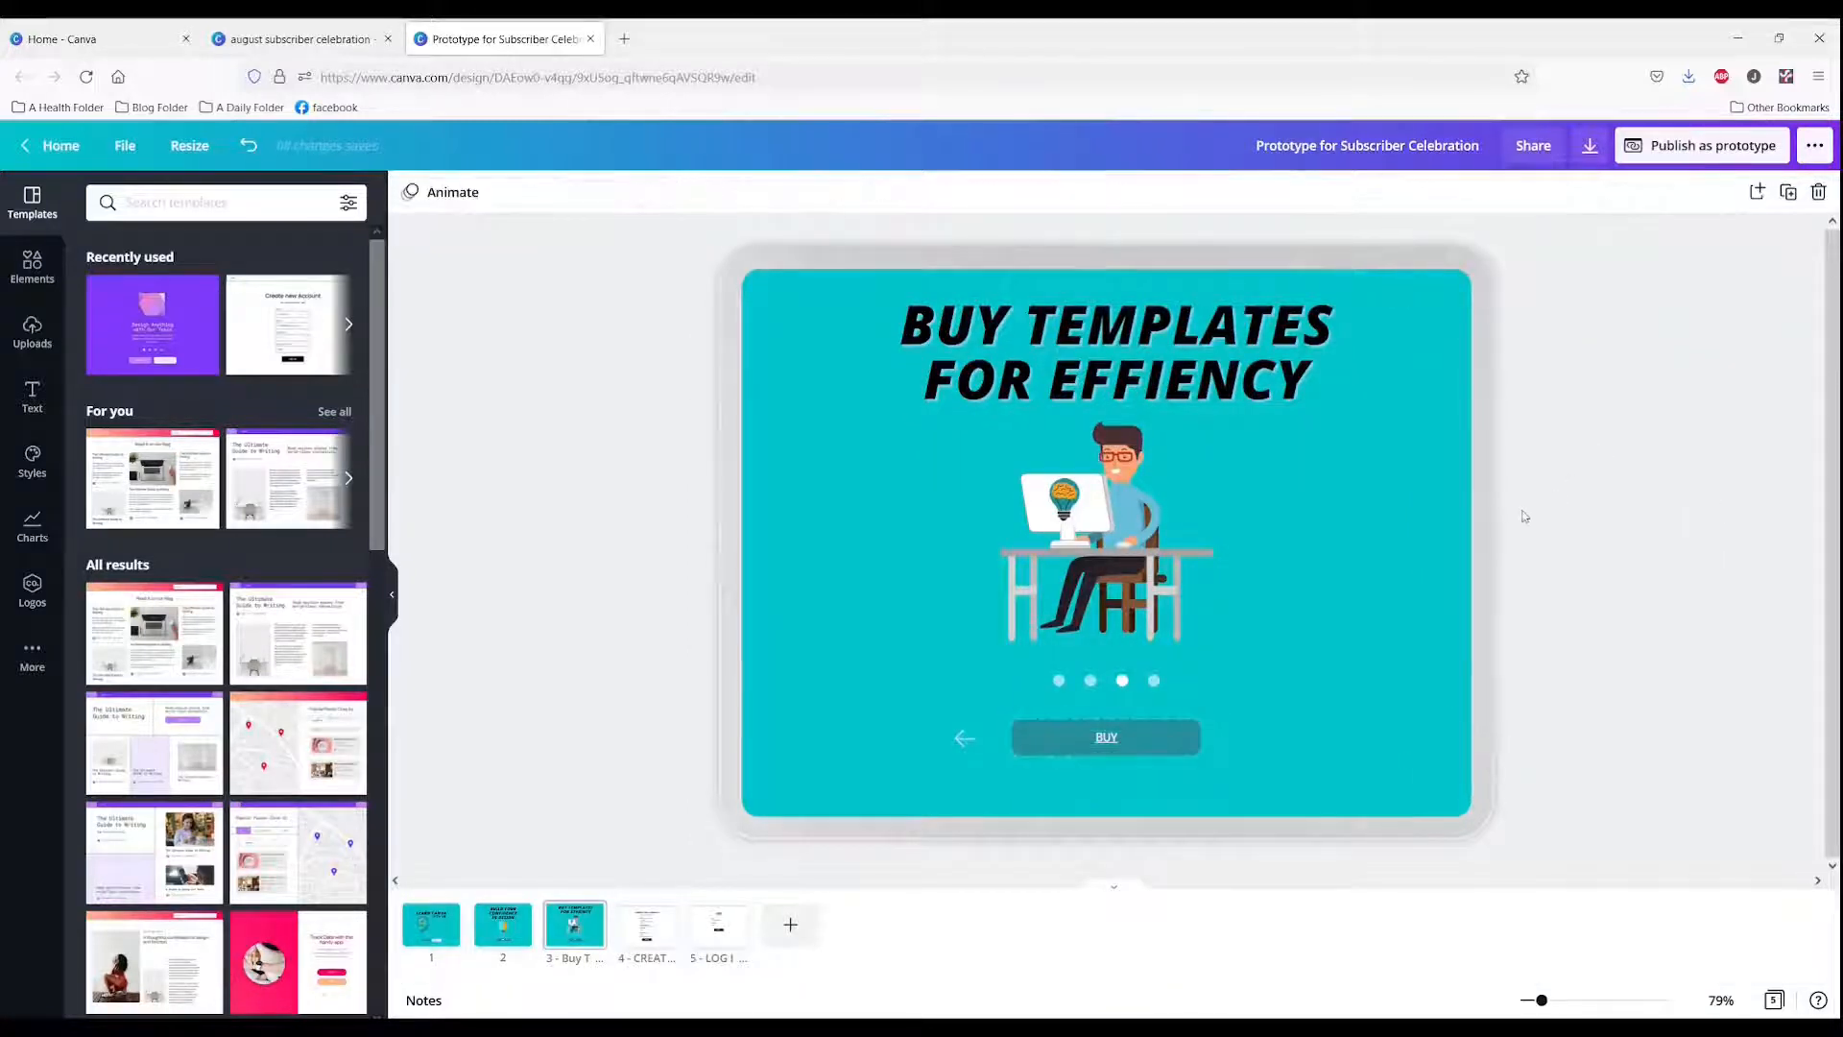
Step: Open the design as a prototype and click through its pages and buttons
left_click(1673, 152)
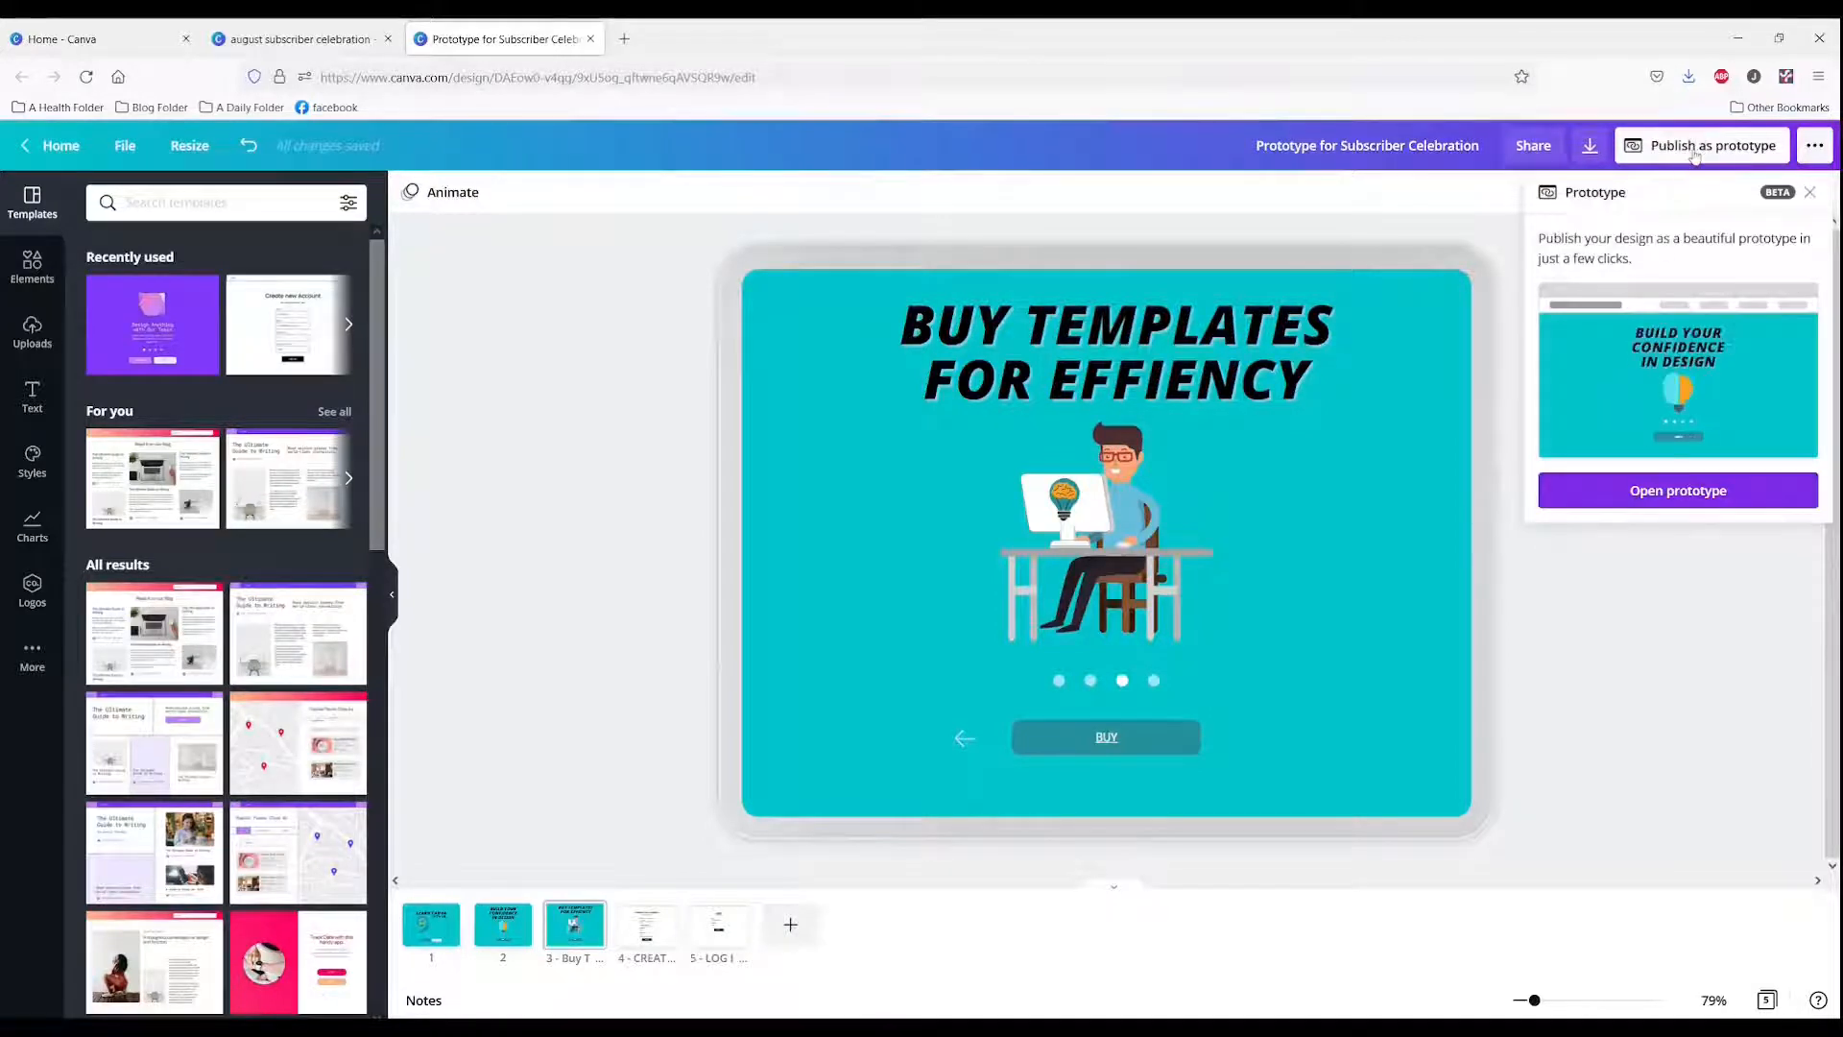
left_click(1632, 491)
left_click(884, 982)
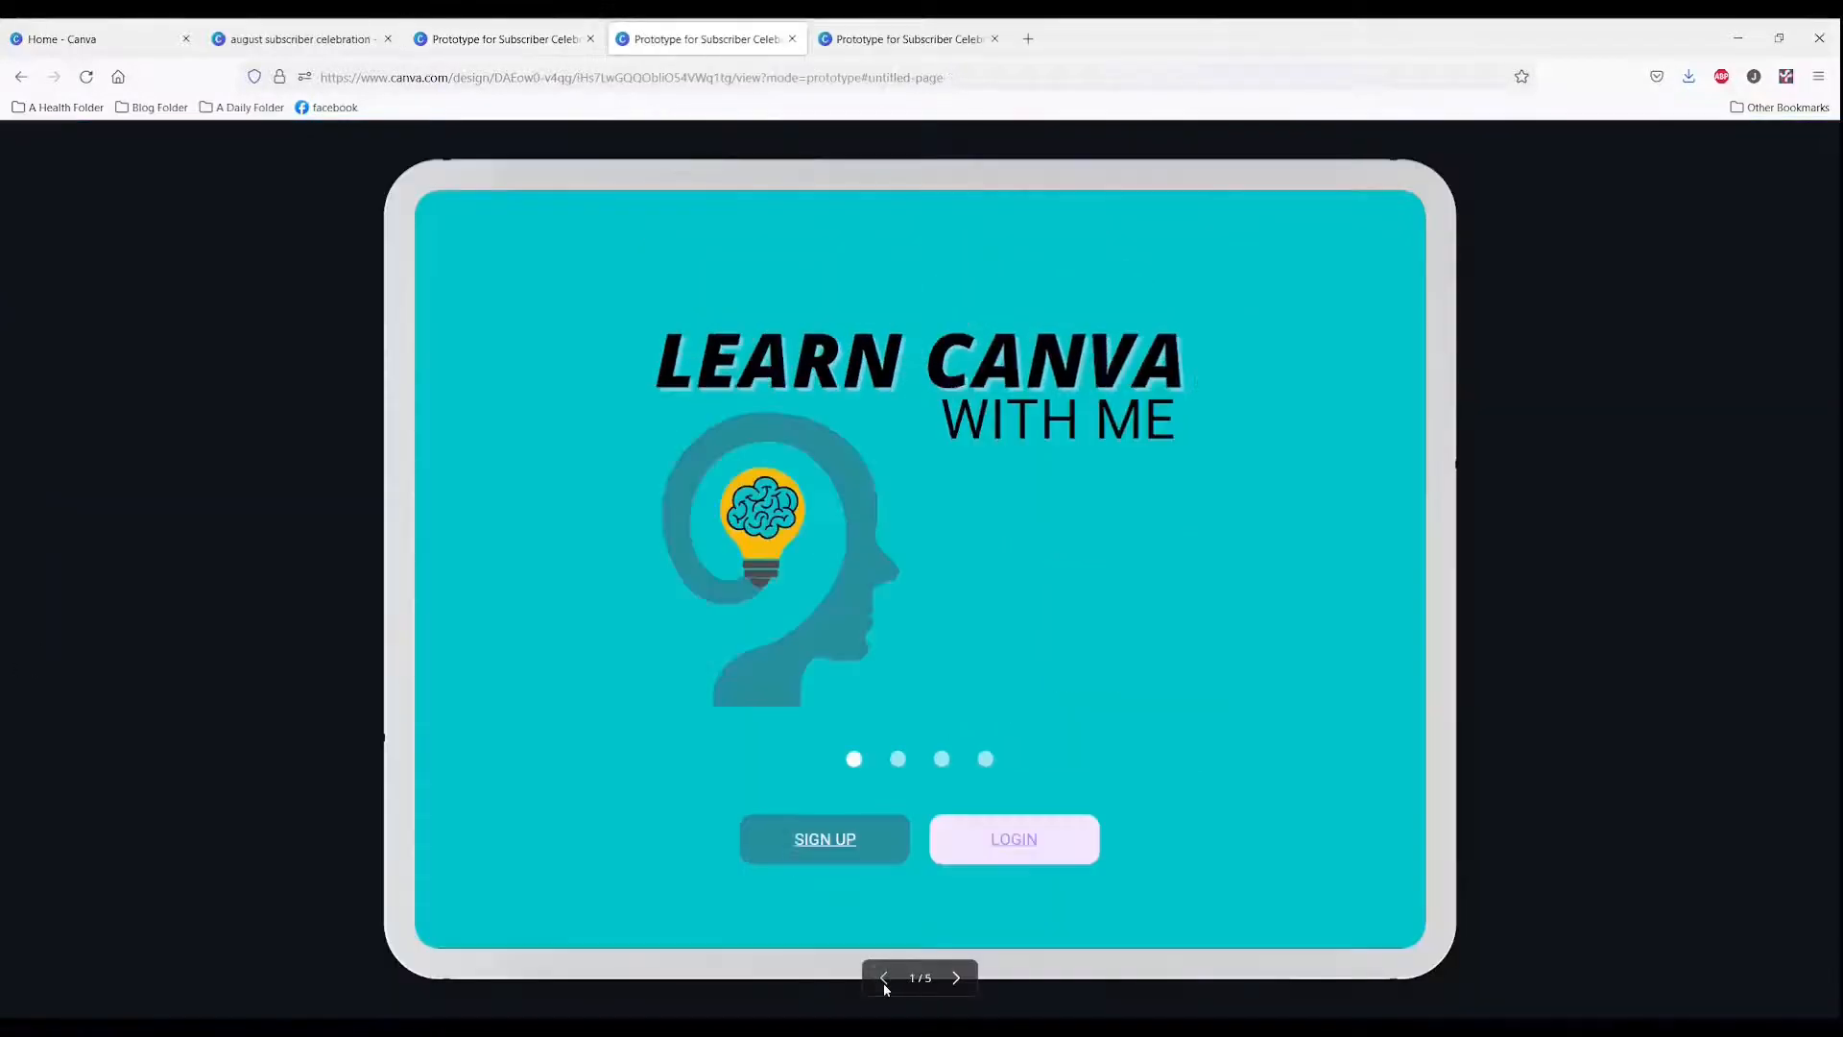
left_click(826, 842)
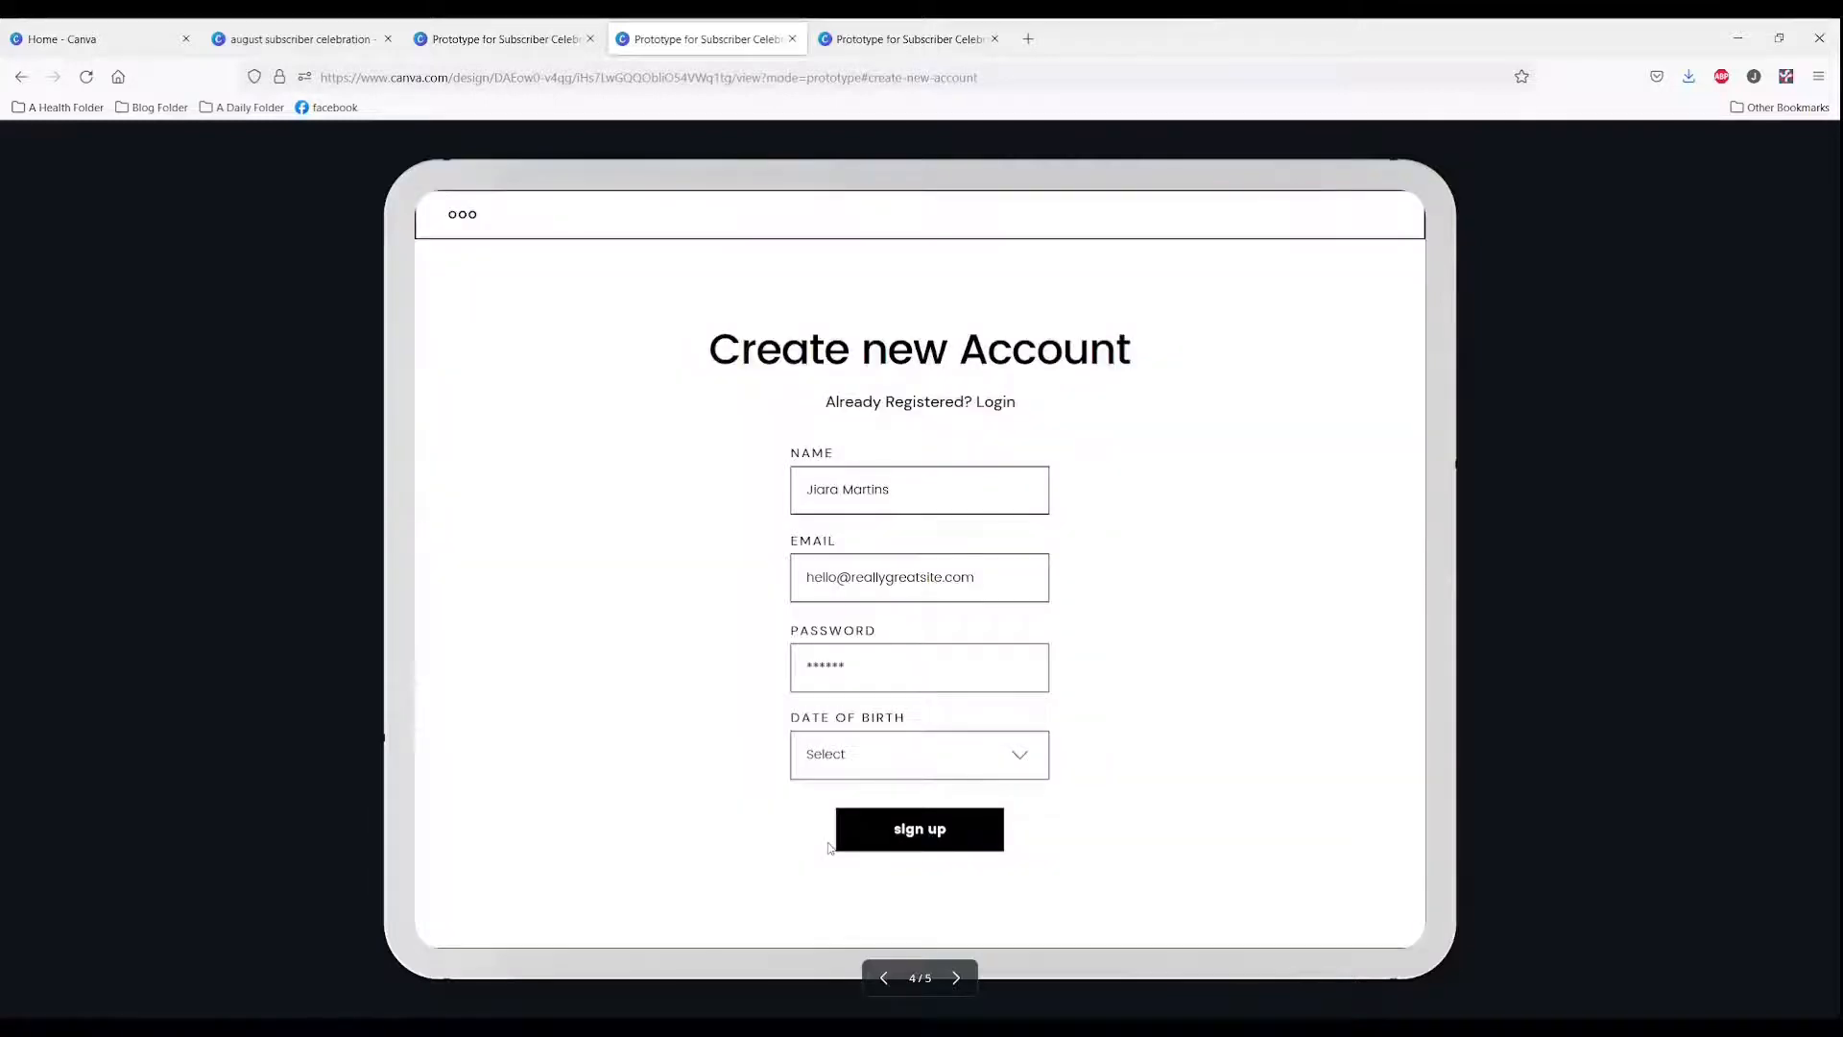
left_click(884, 979)
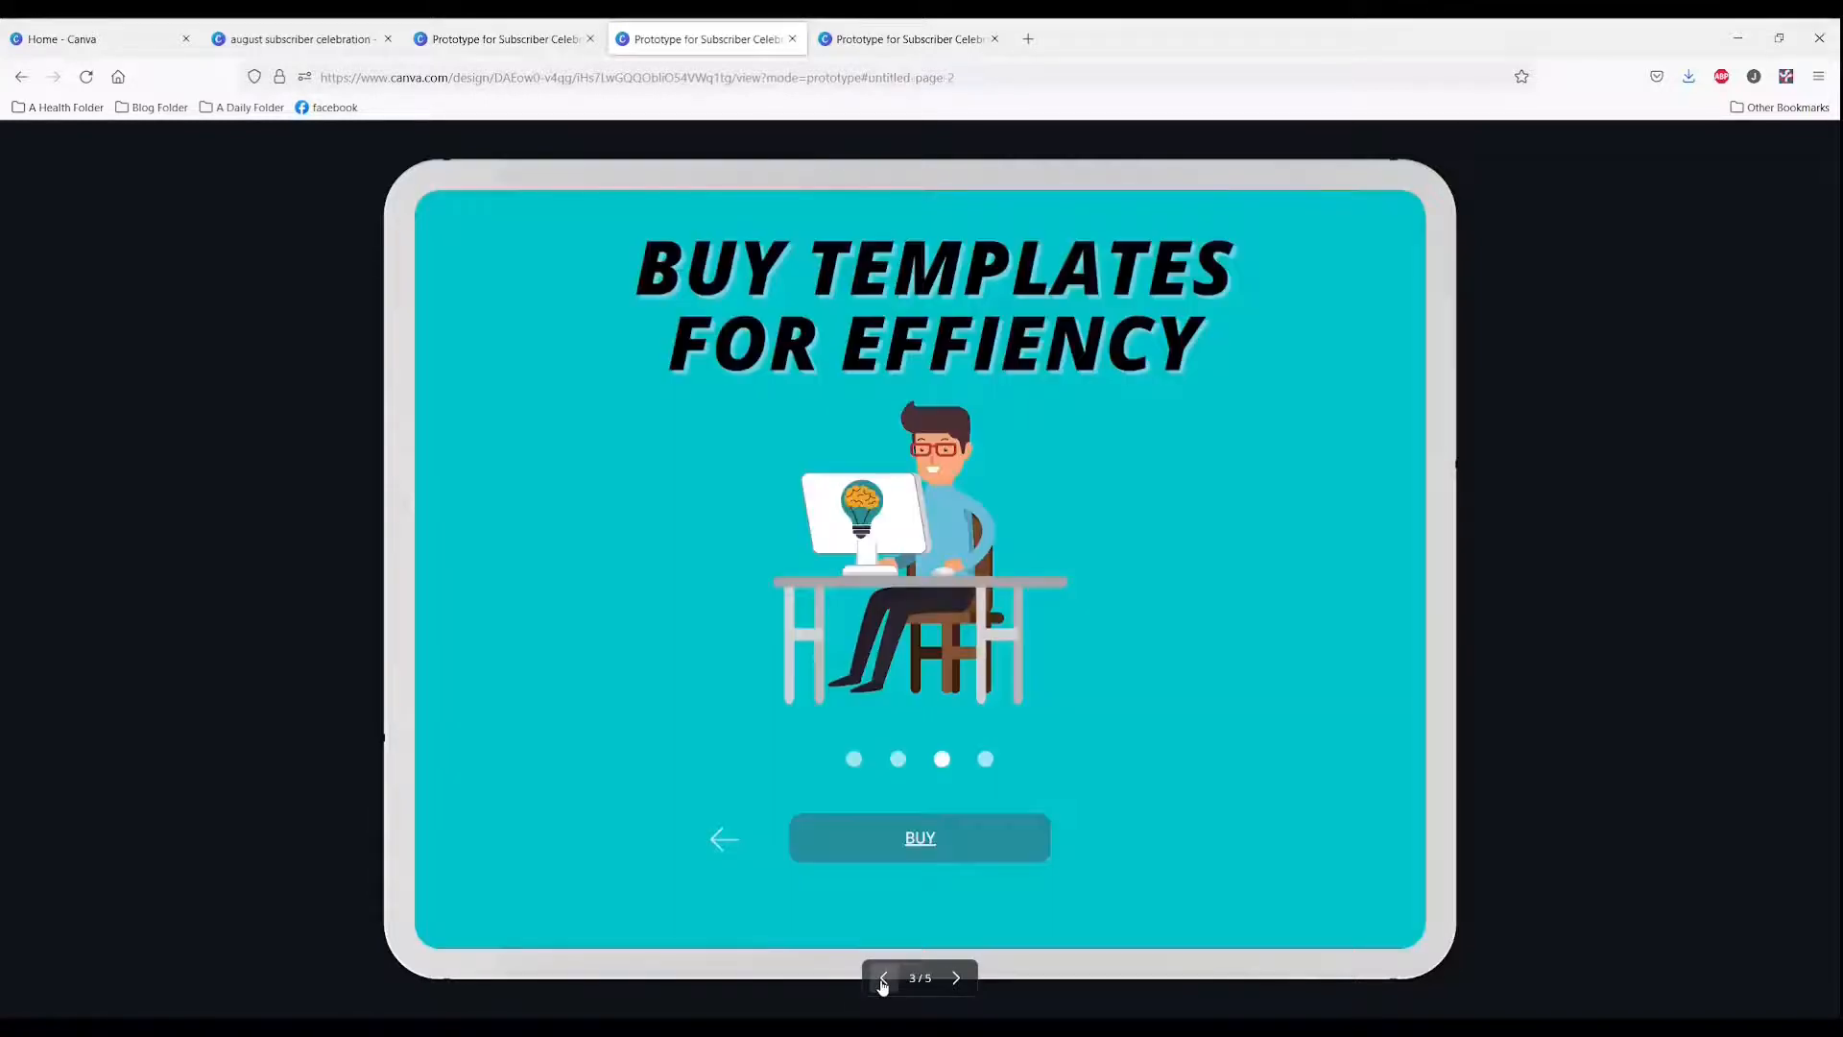
left_click(883, 979)
left_click(884, 979)
left_click(1001, 844)
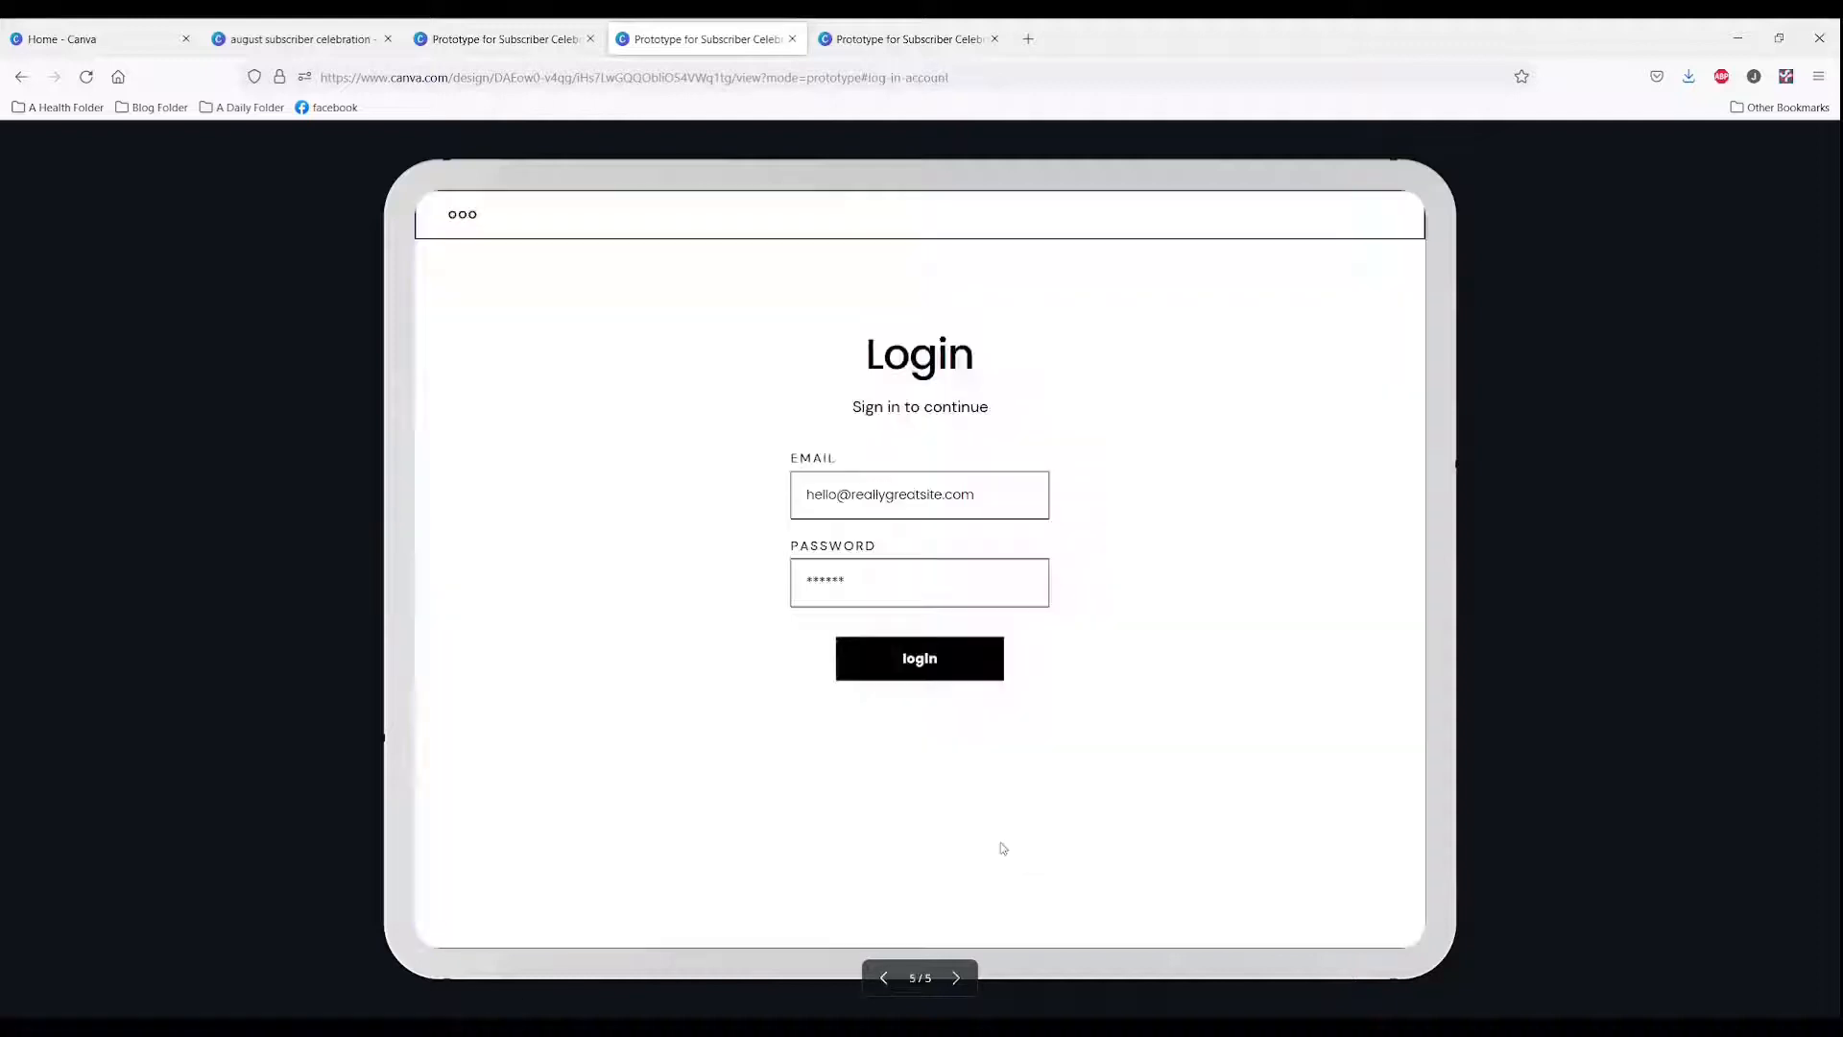
left_click(883, 979)
left_click(883, 980)
left_click(884, 979)
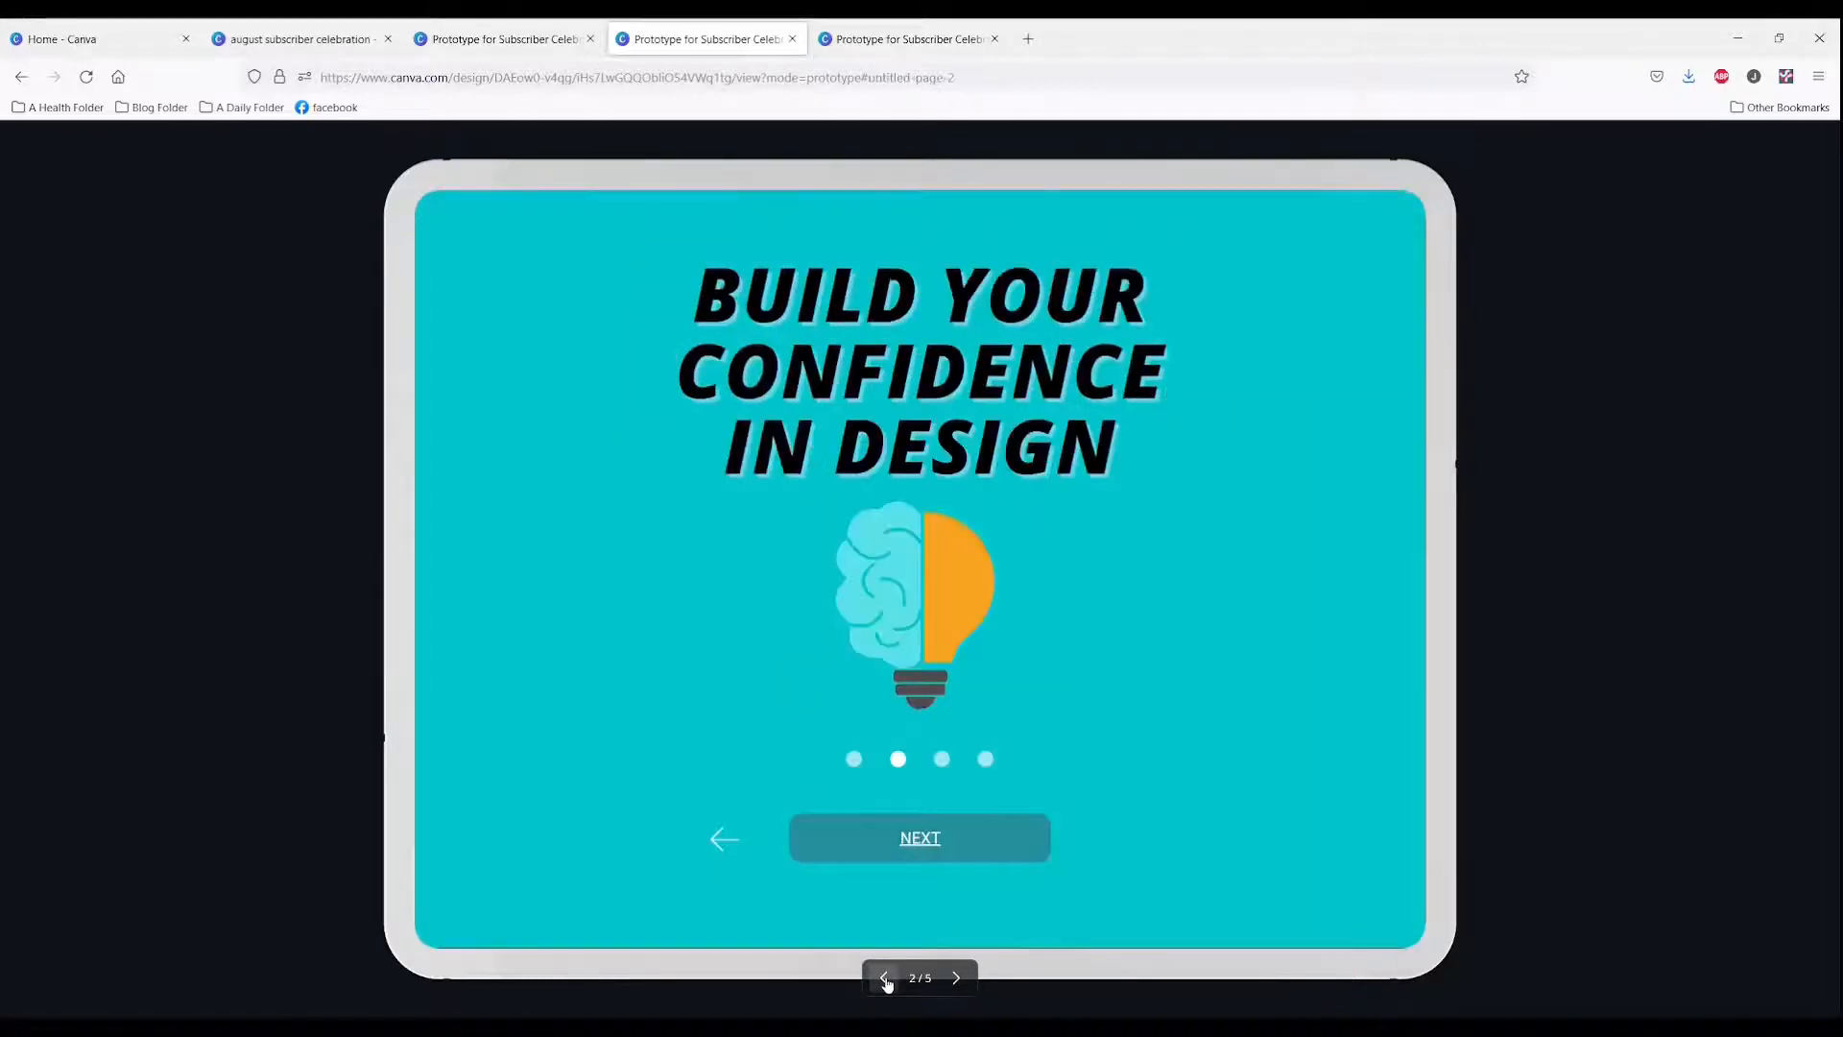
Step: Test the BUY button on the prototype's page 3 and return to the editor tab
left_click(921, 840)
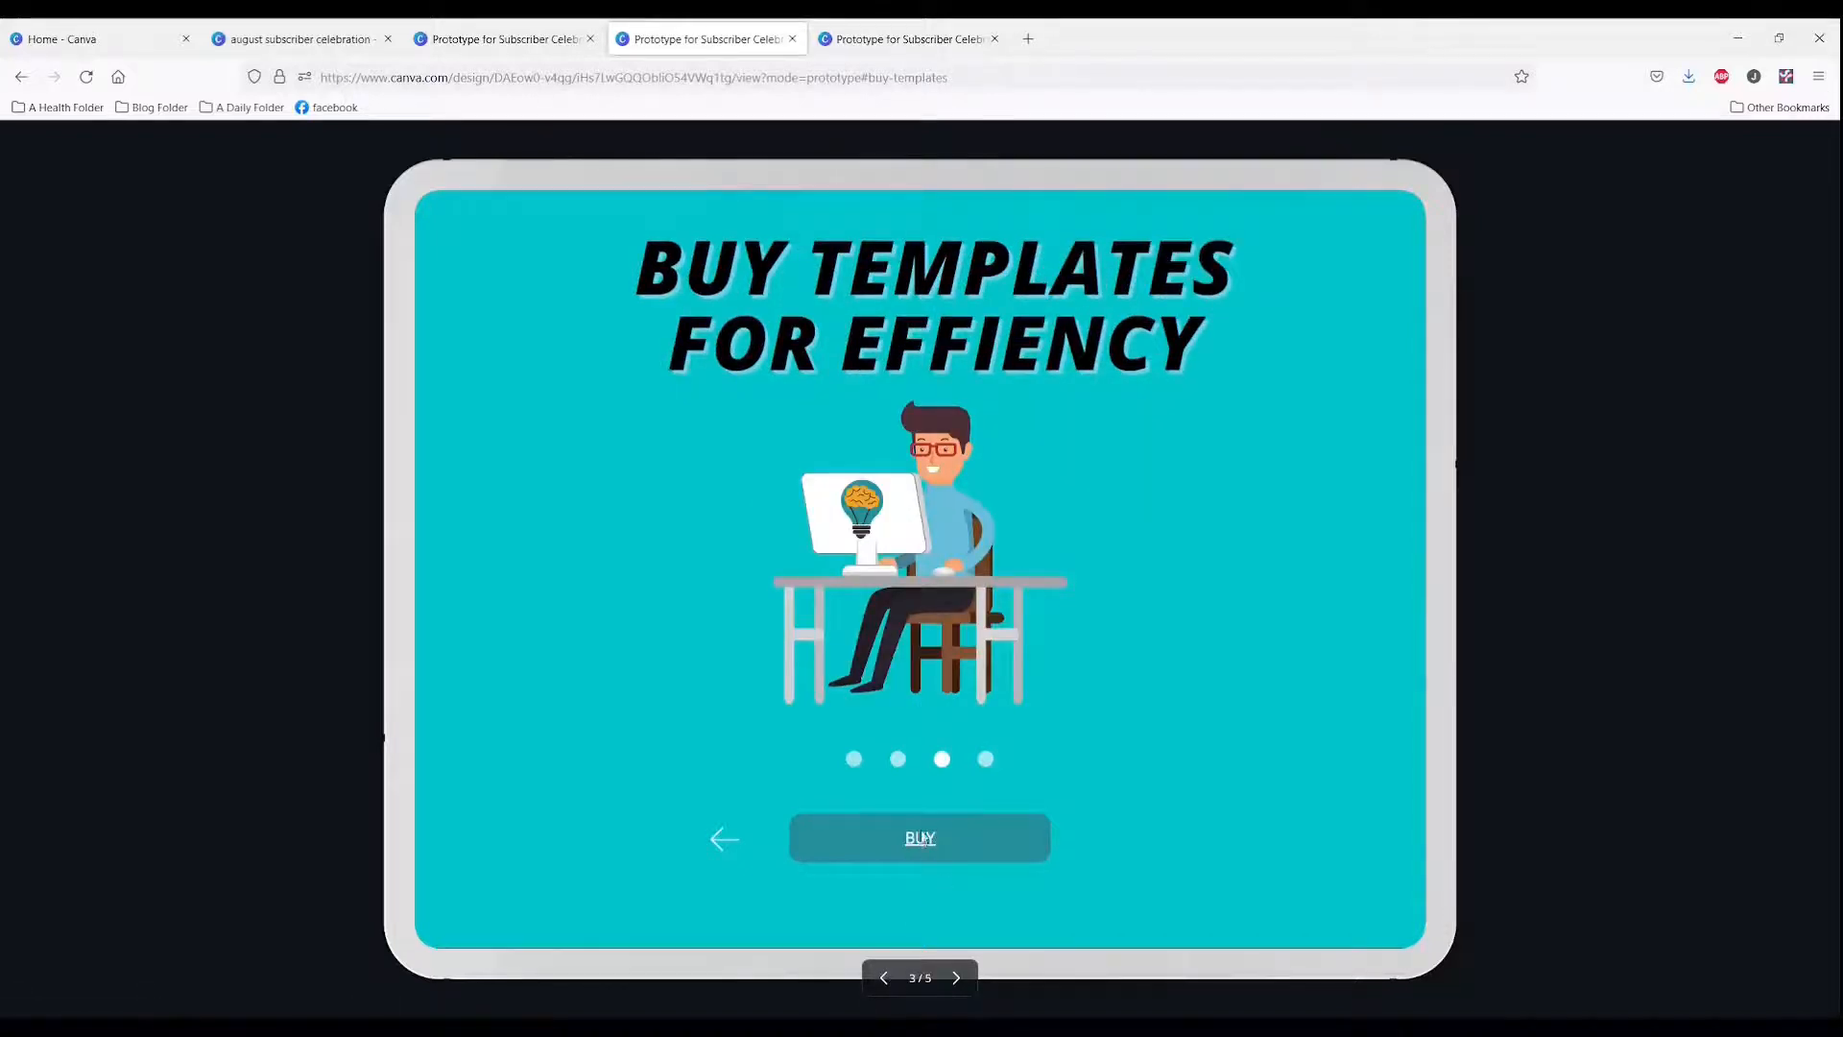
left_click(929, 836)
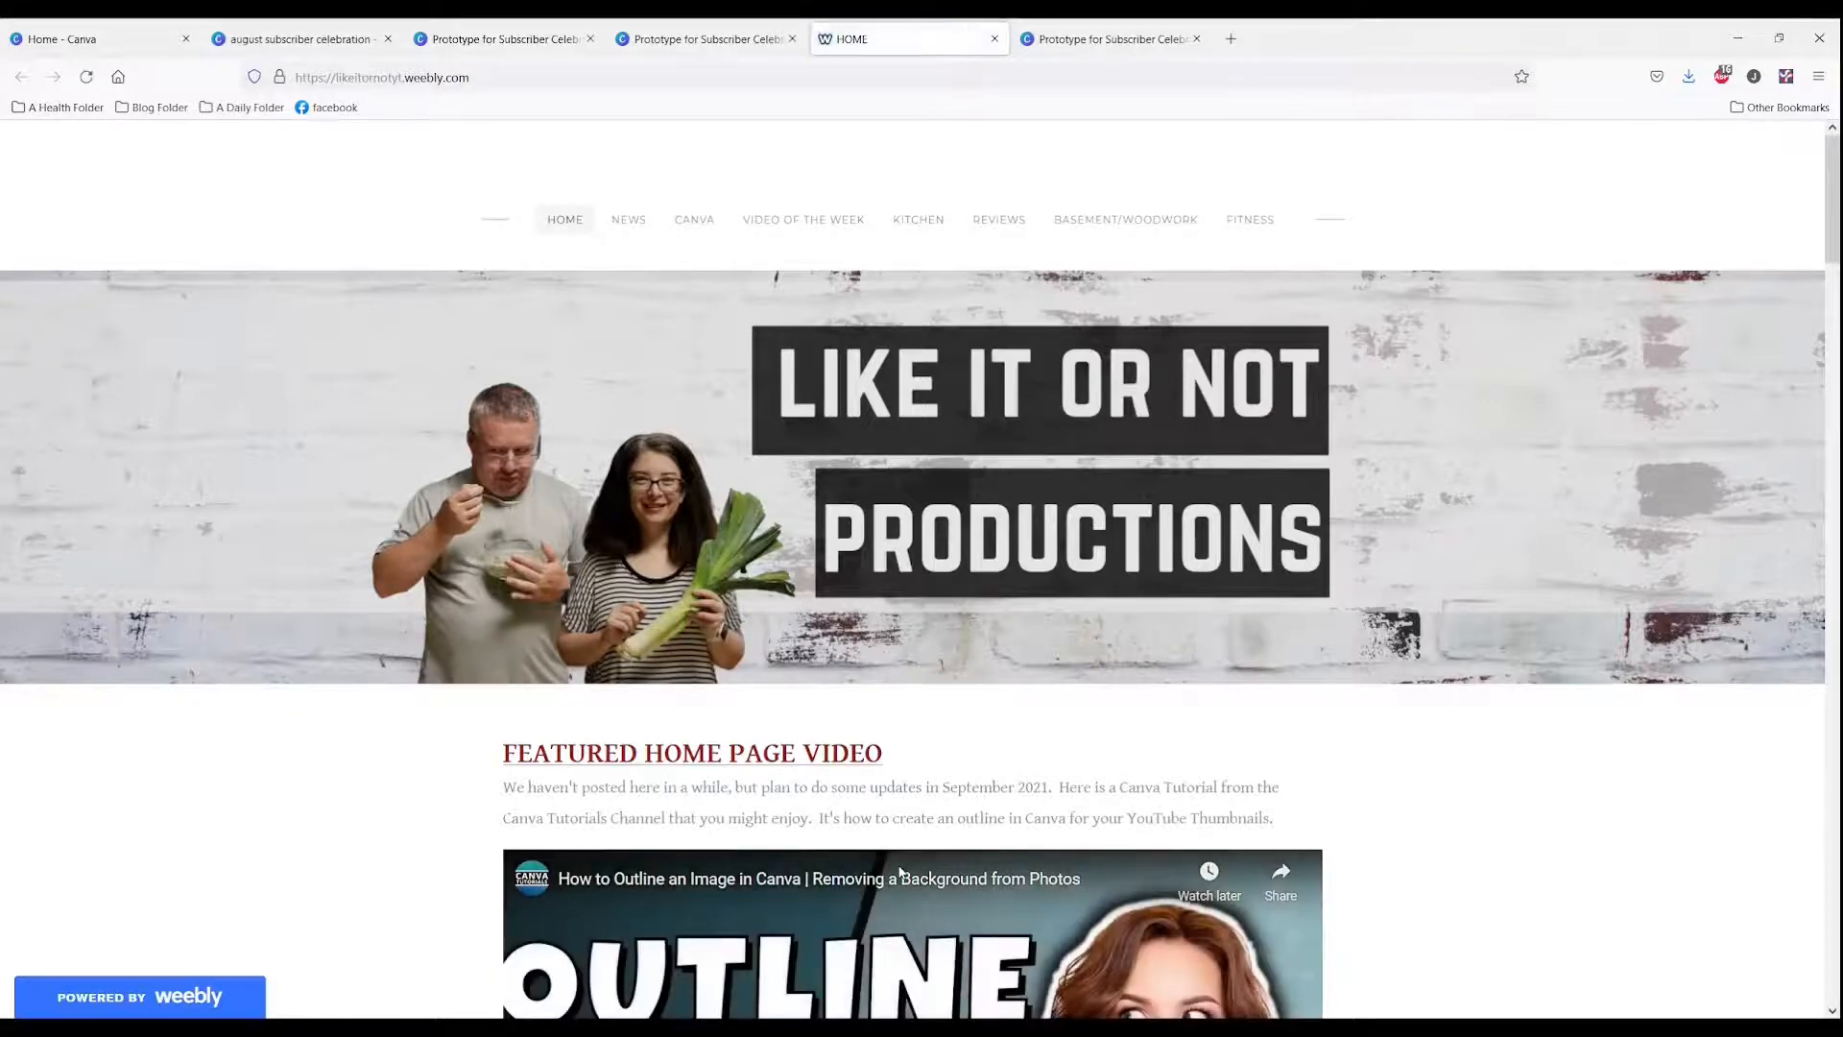
left_click(499, 38)
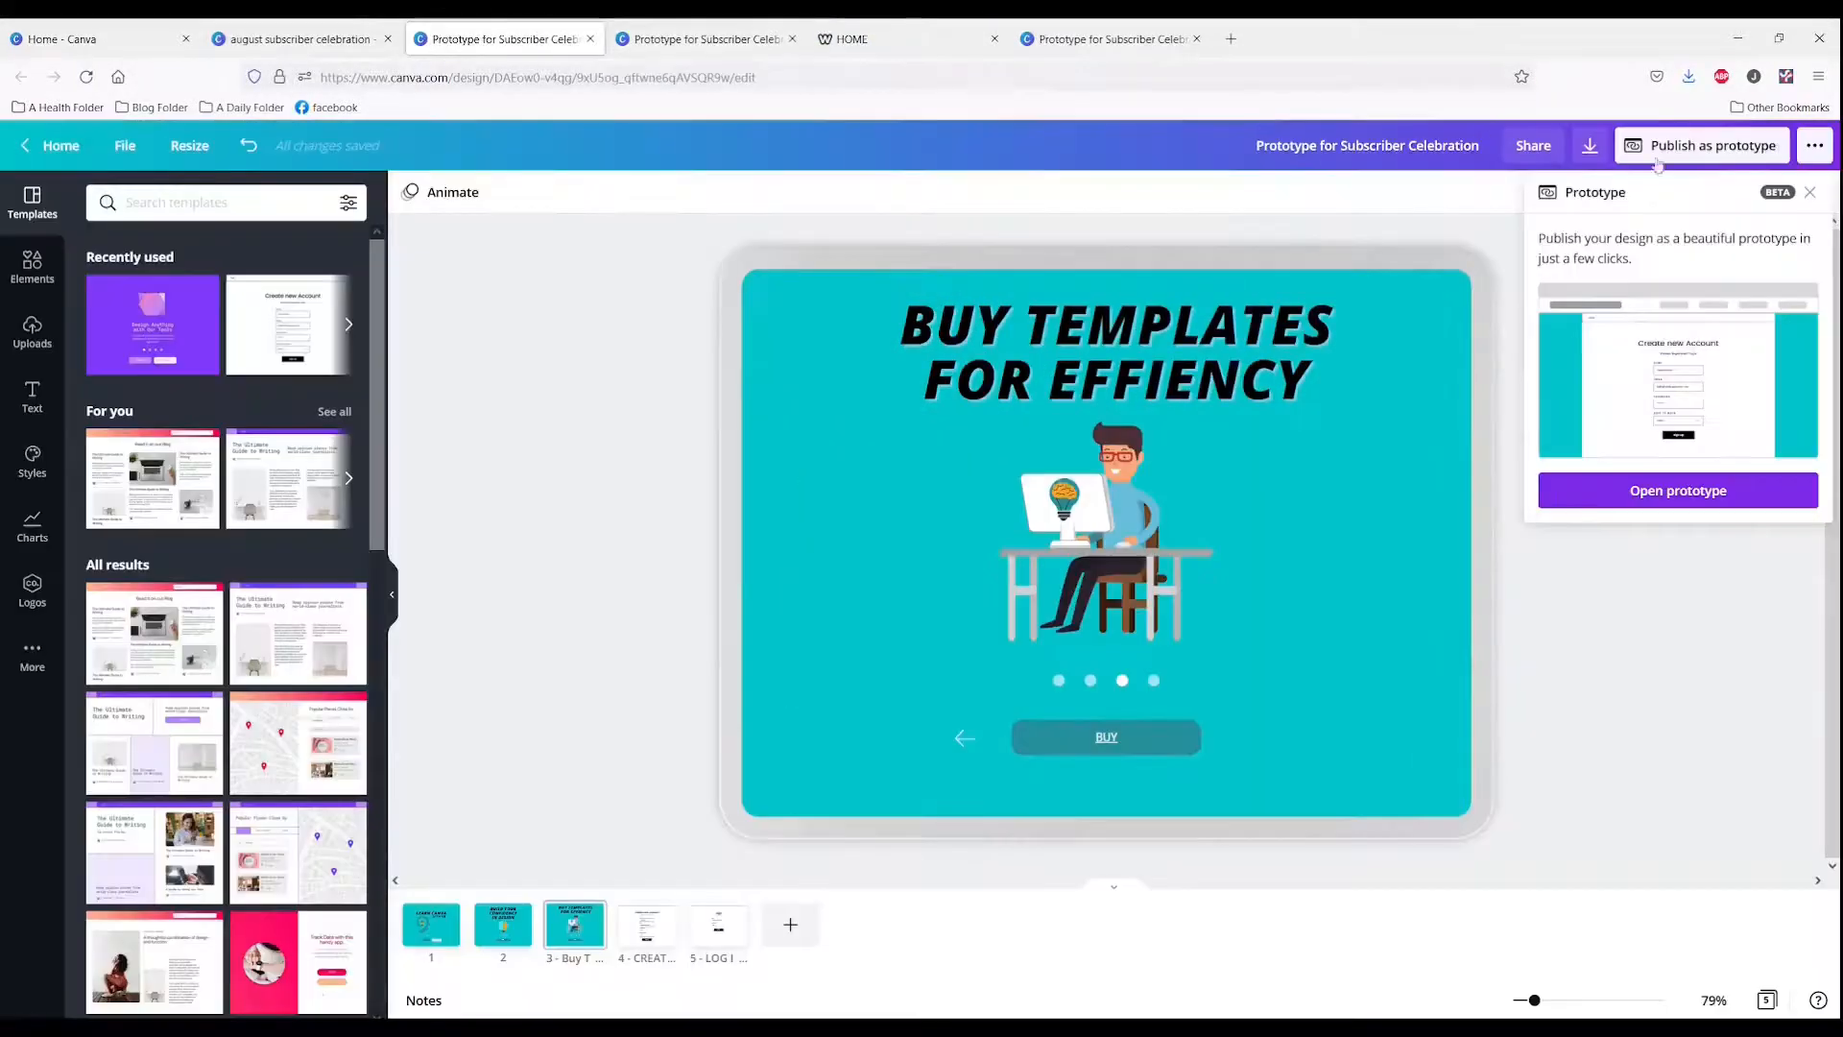
Step: Dismiss the clickable-prototype tip and switch to the august subscriber celebration design
left_click(1582, 560)
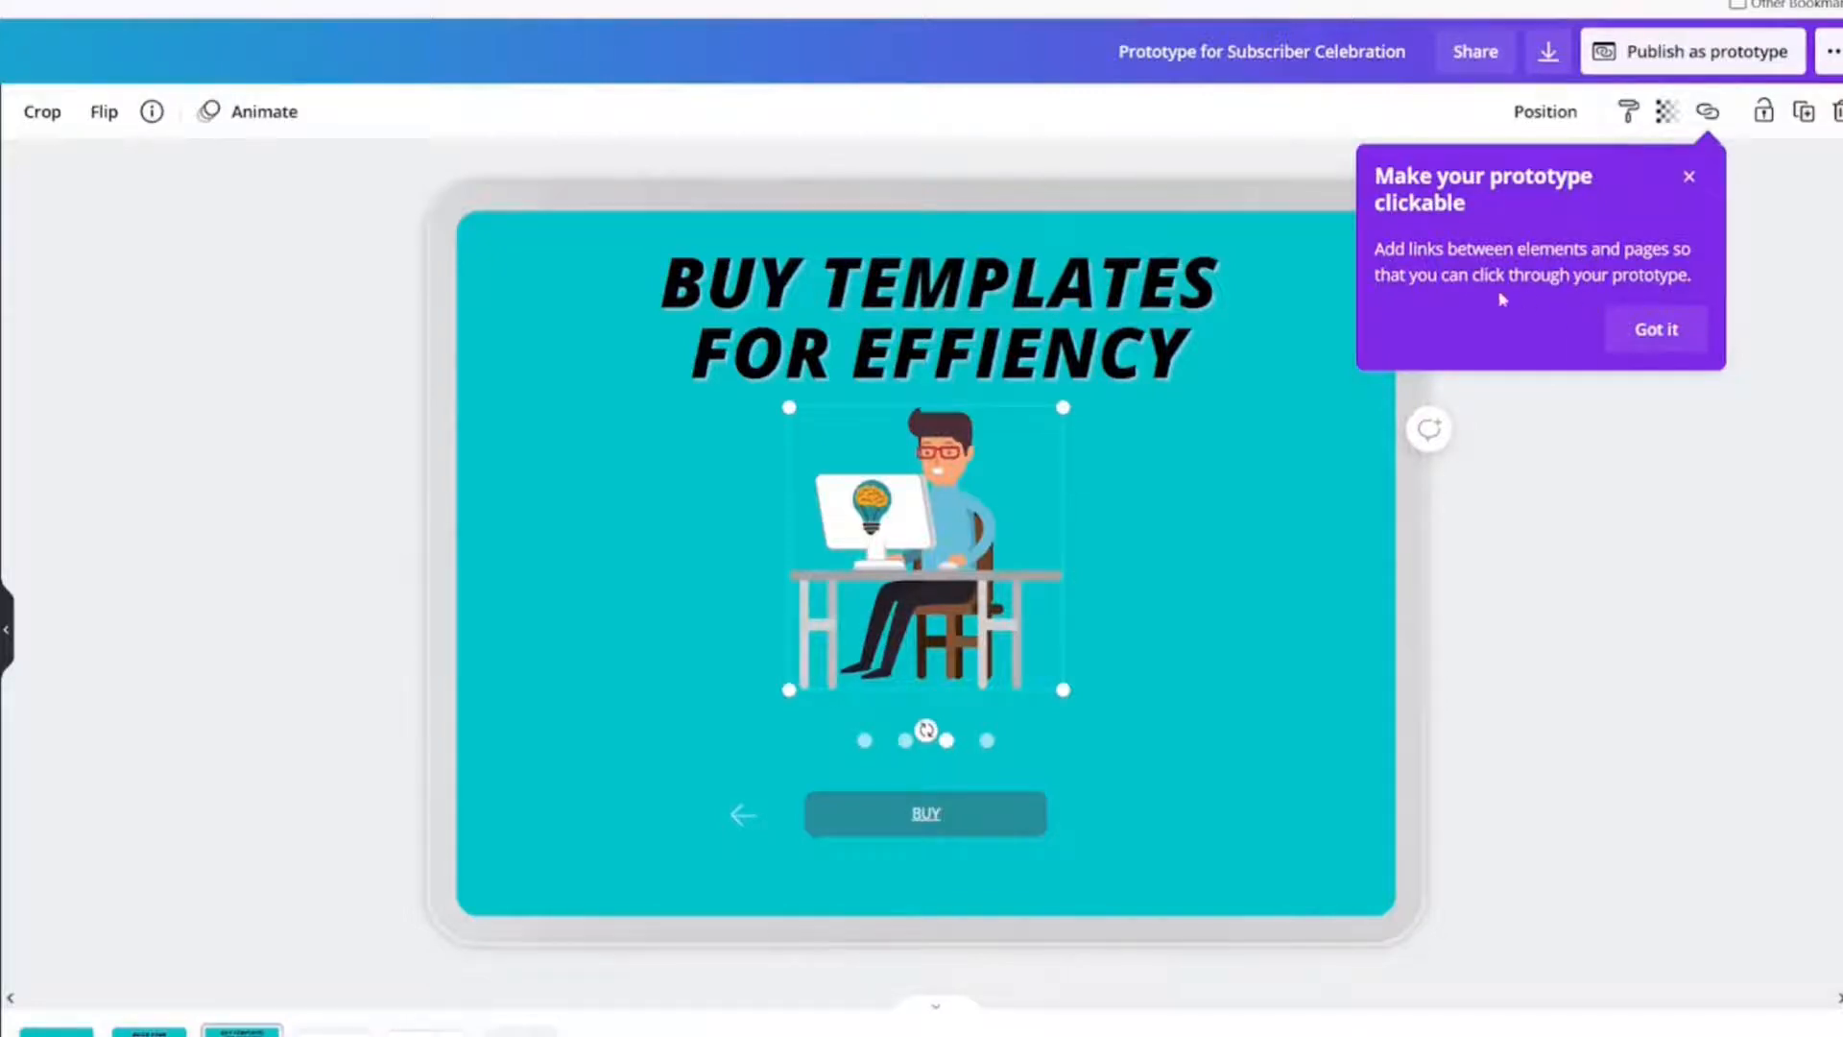
left_click(1654, 355)
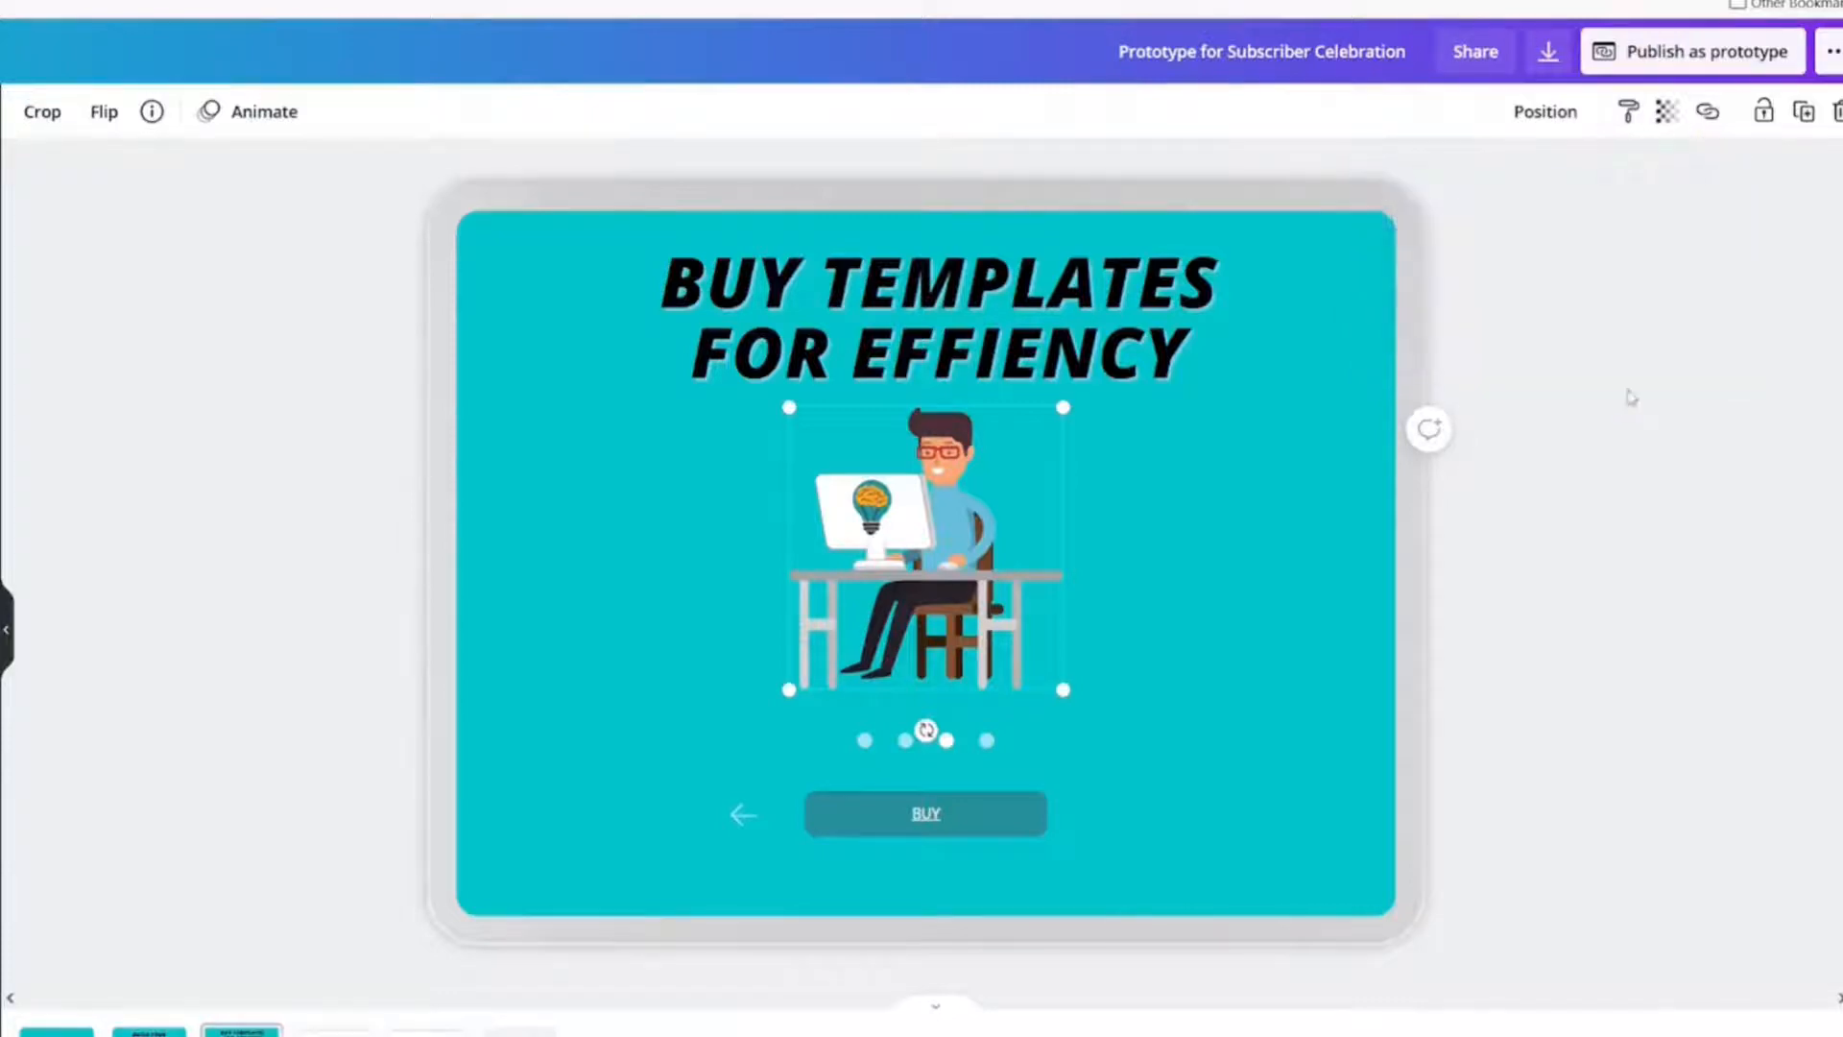
left_click(1321, 534)
left_click(853, 597)
left_click(1032, 353)
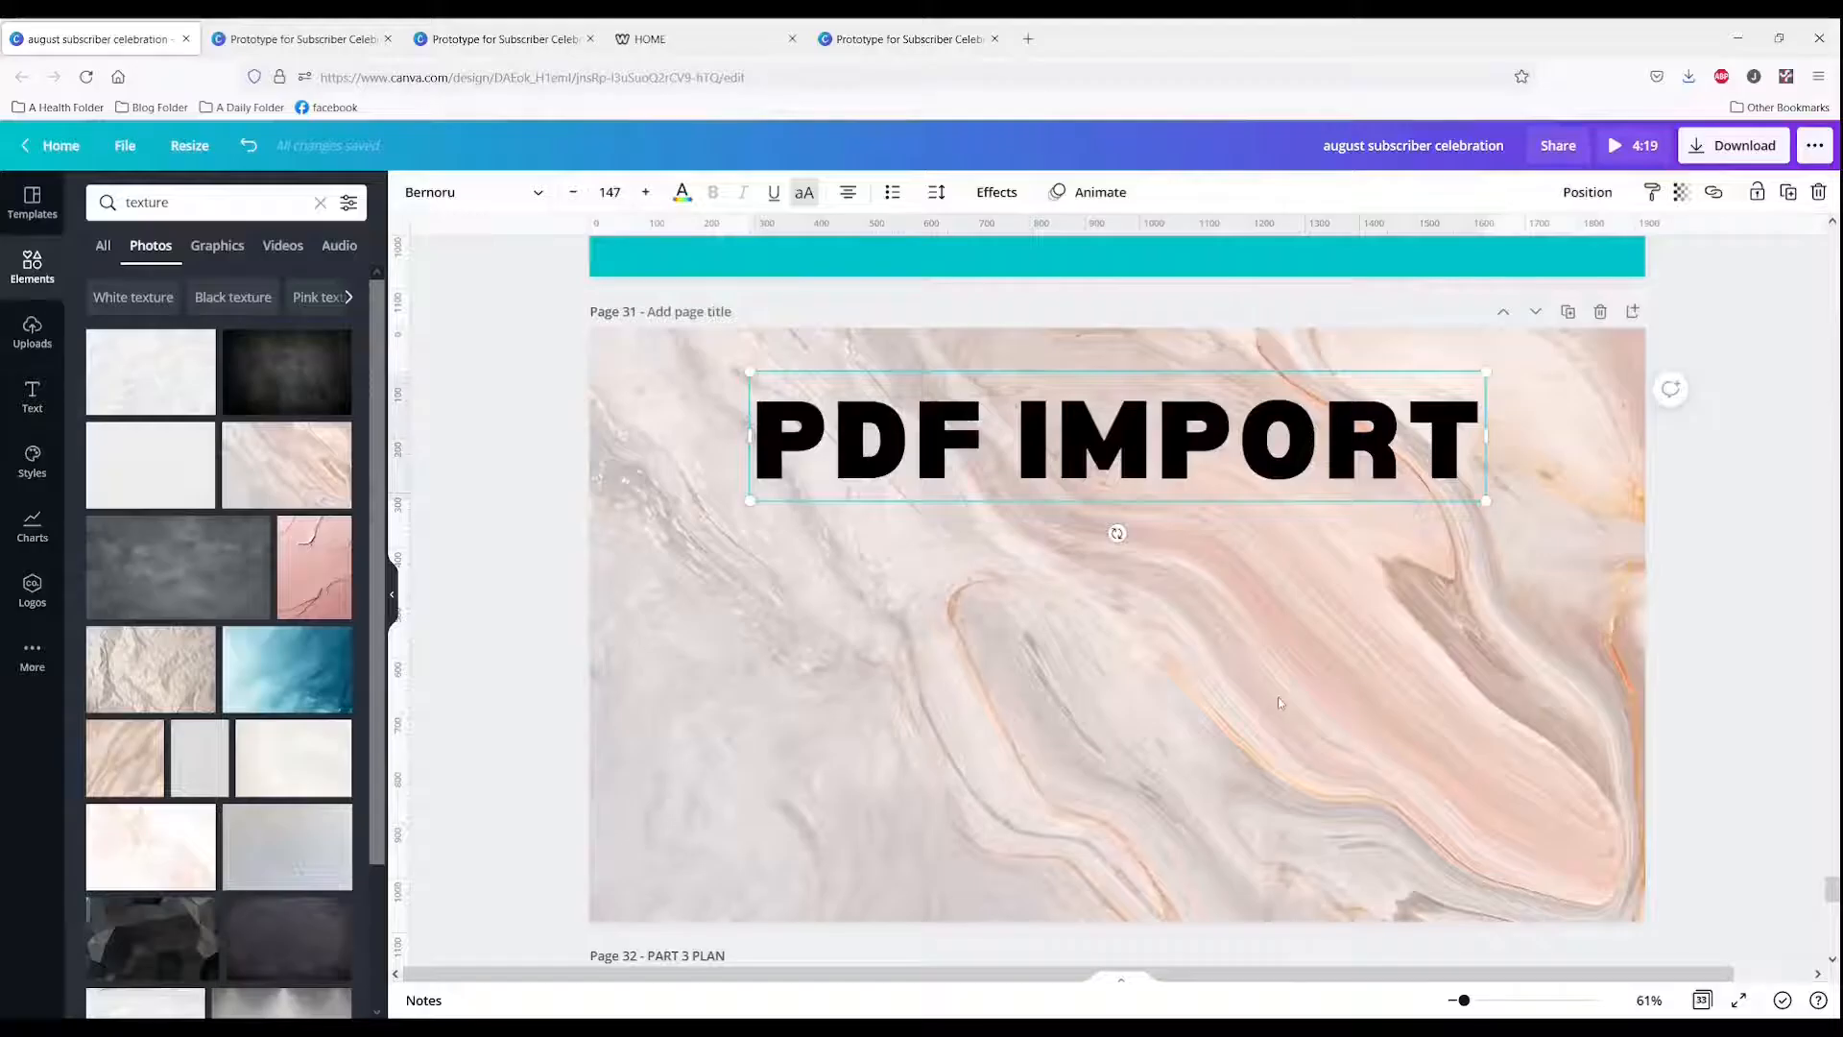
Step: Add a comment on page 31 reading "I want to do have a full video on PDF Import"
left_click(938, 703)
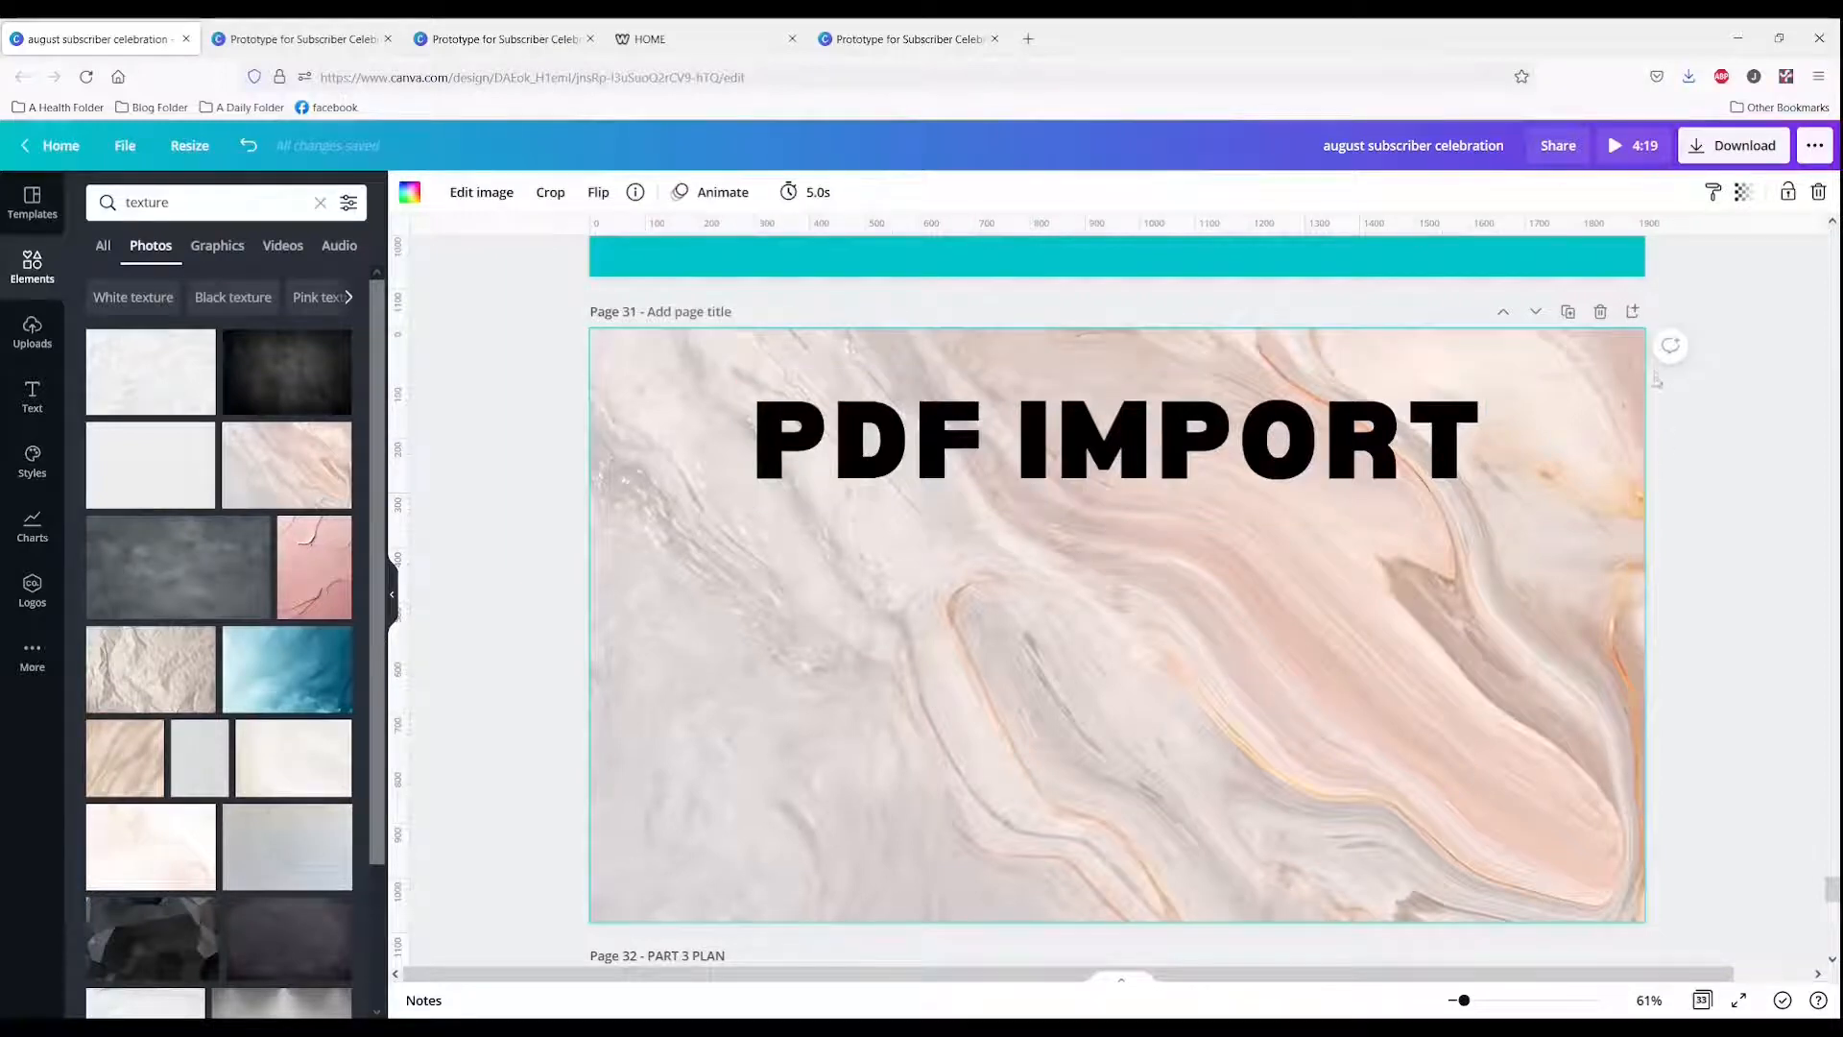
left_click(1317, 433)
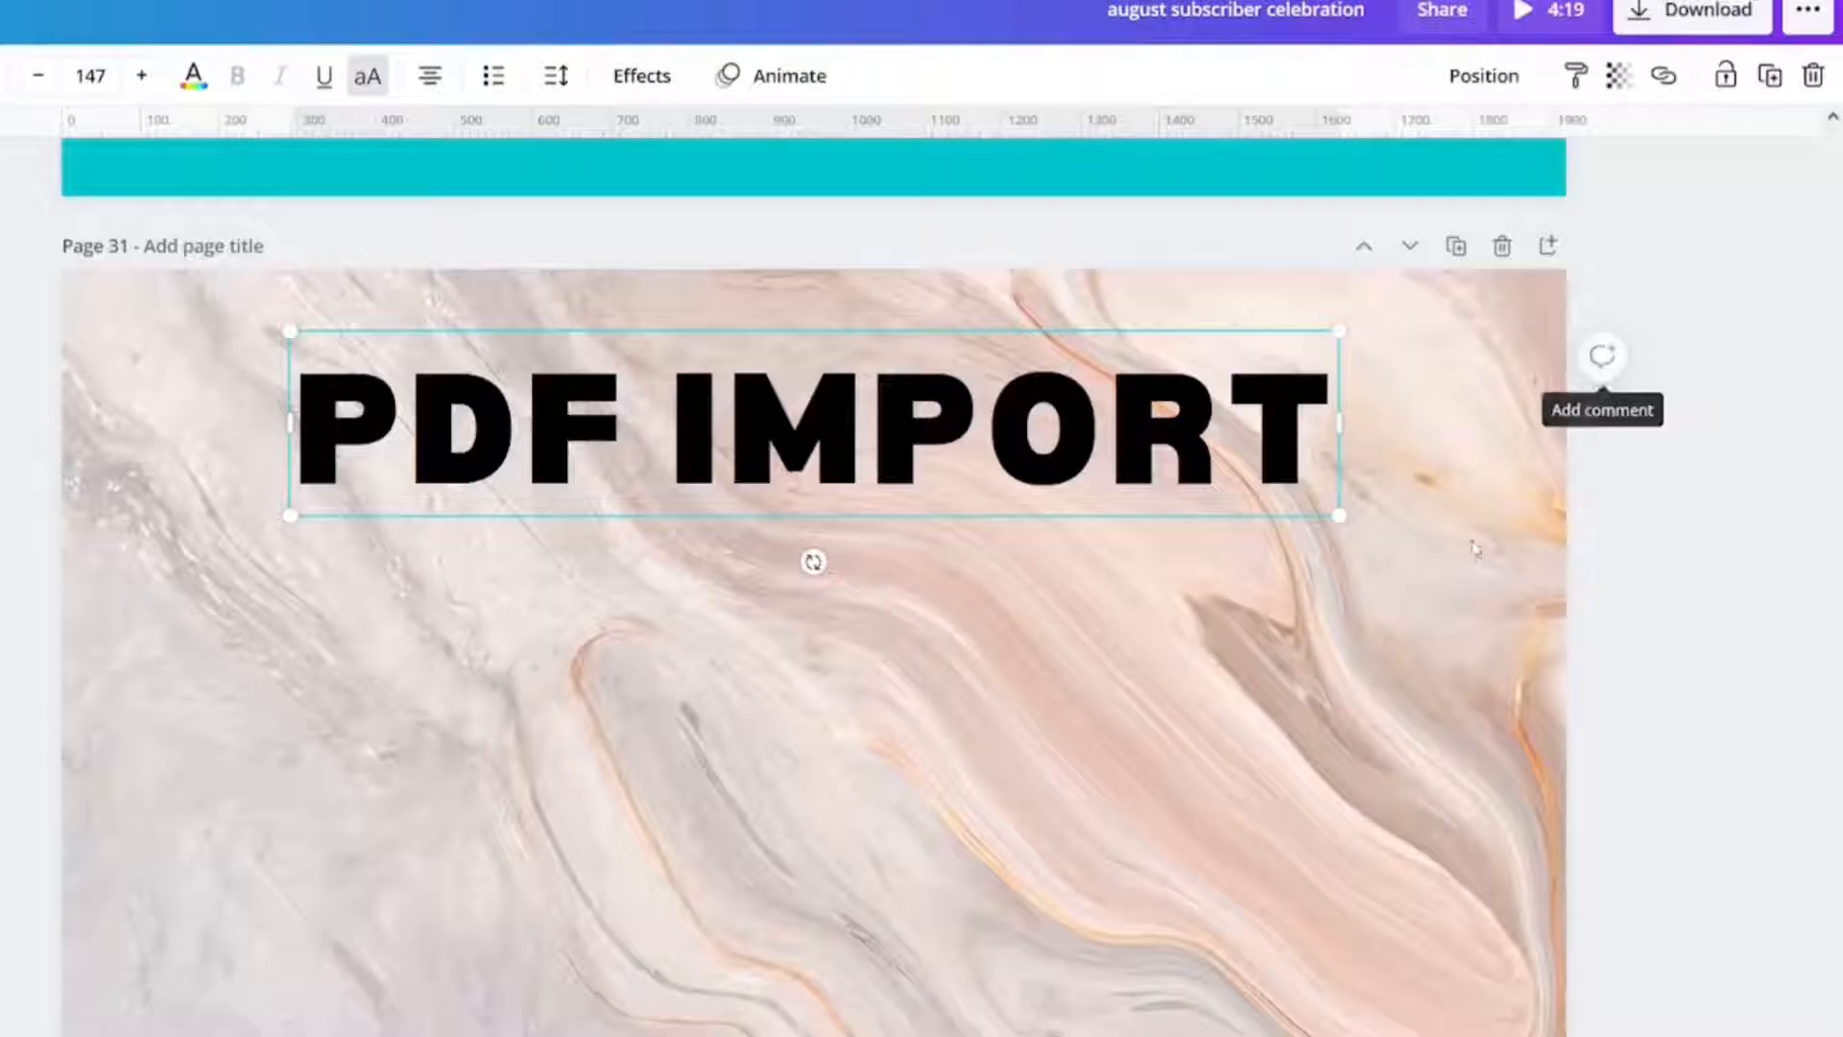
left_click(1467, 557)
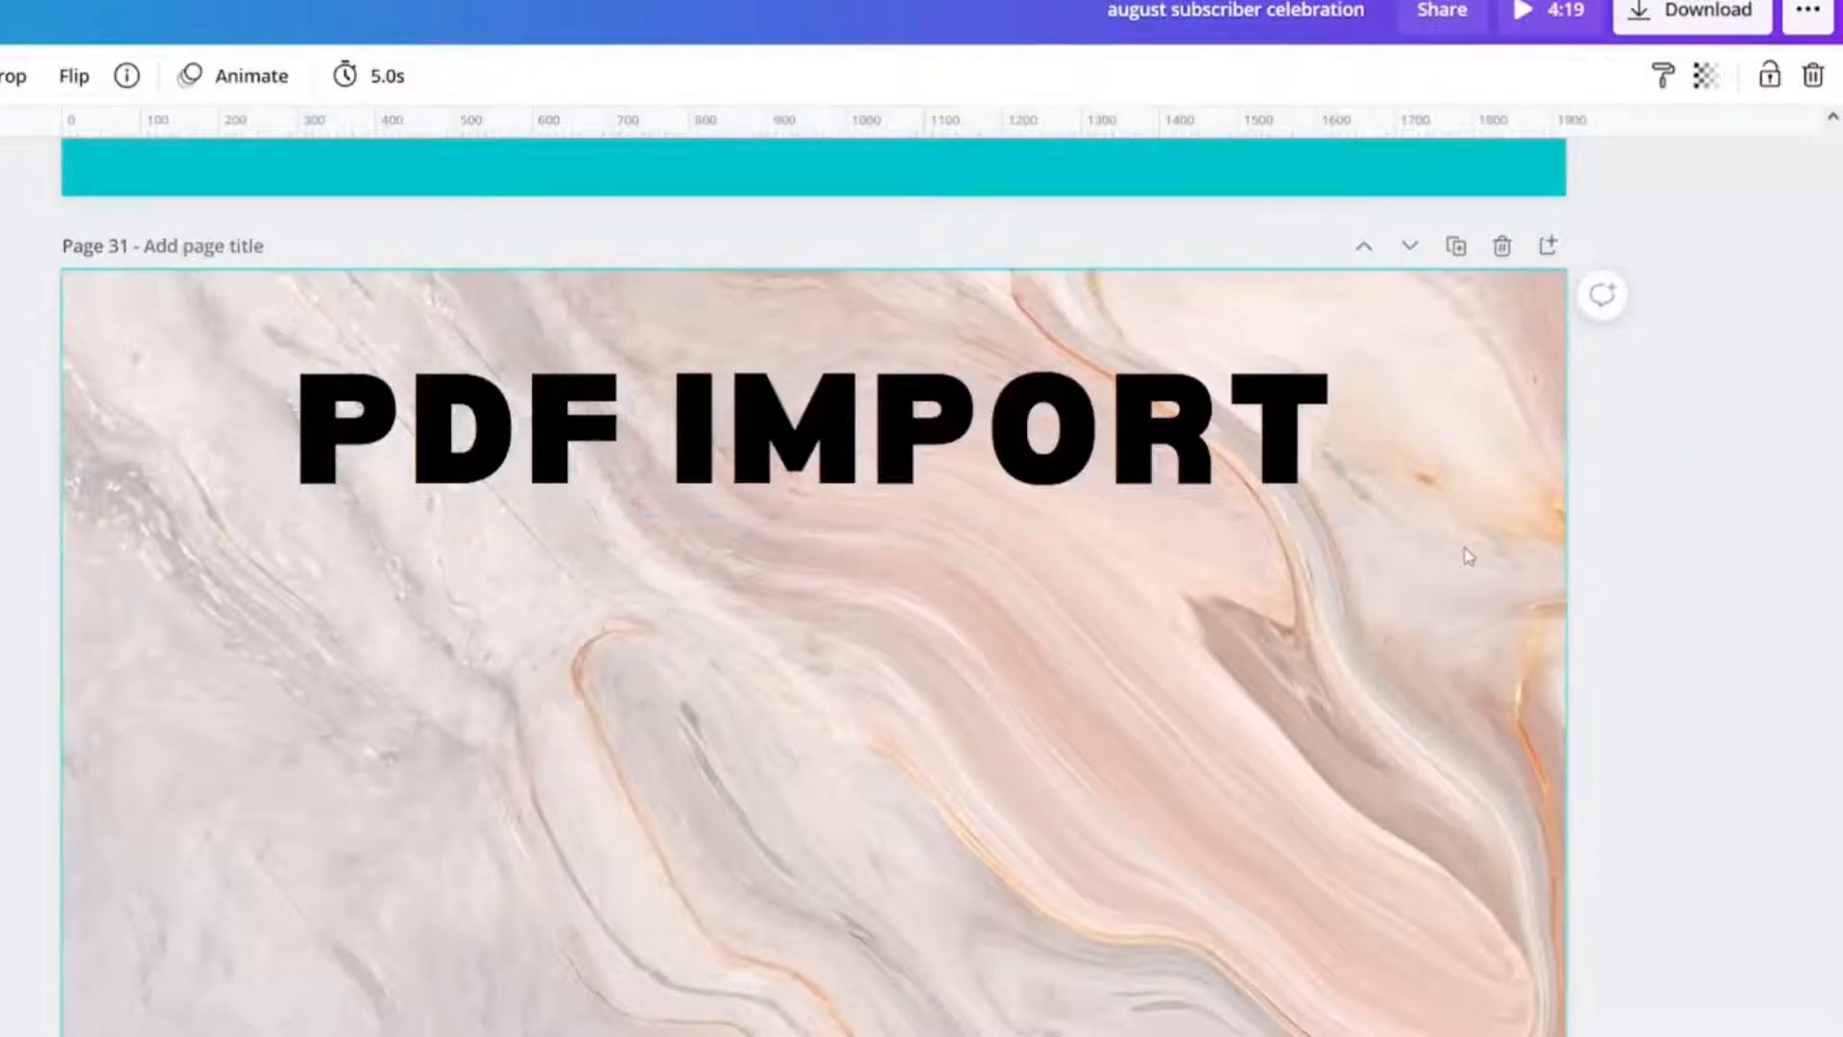
left_click(1604, 296)
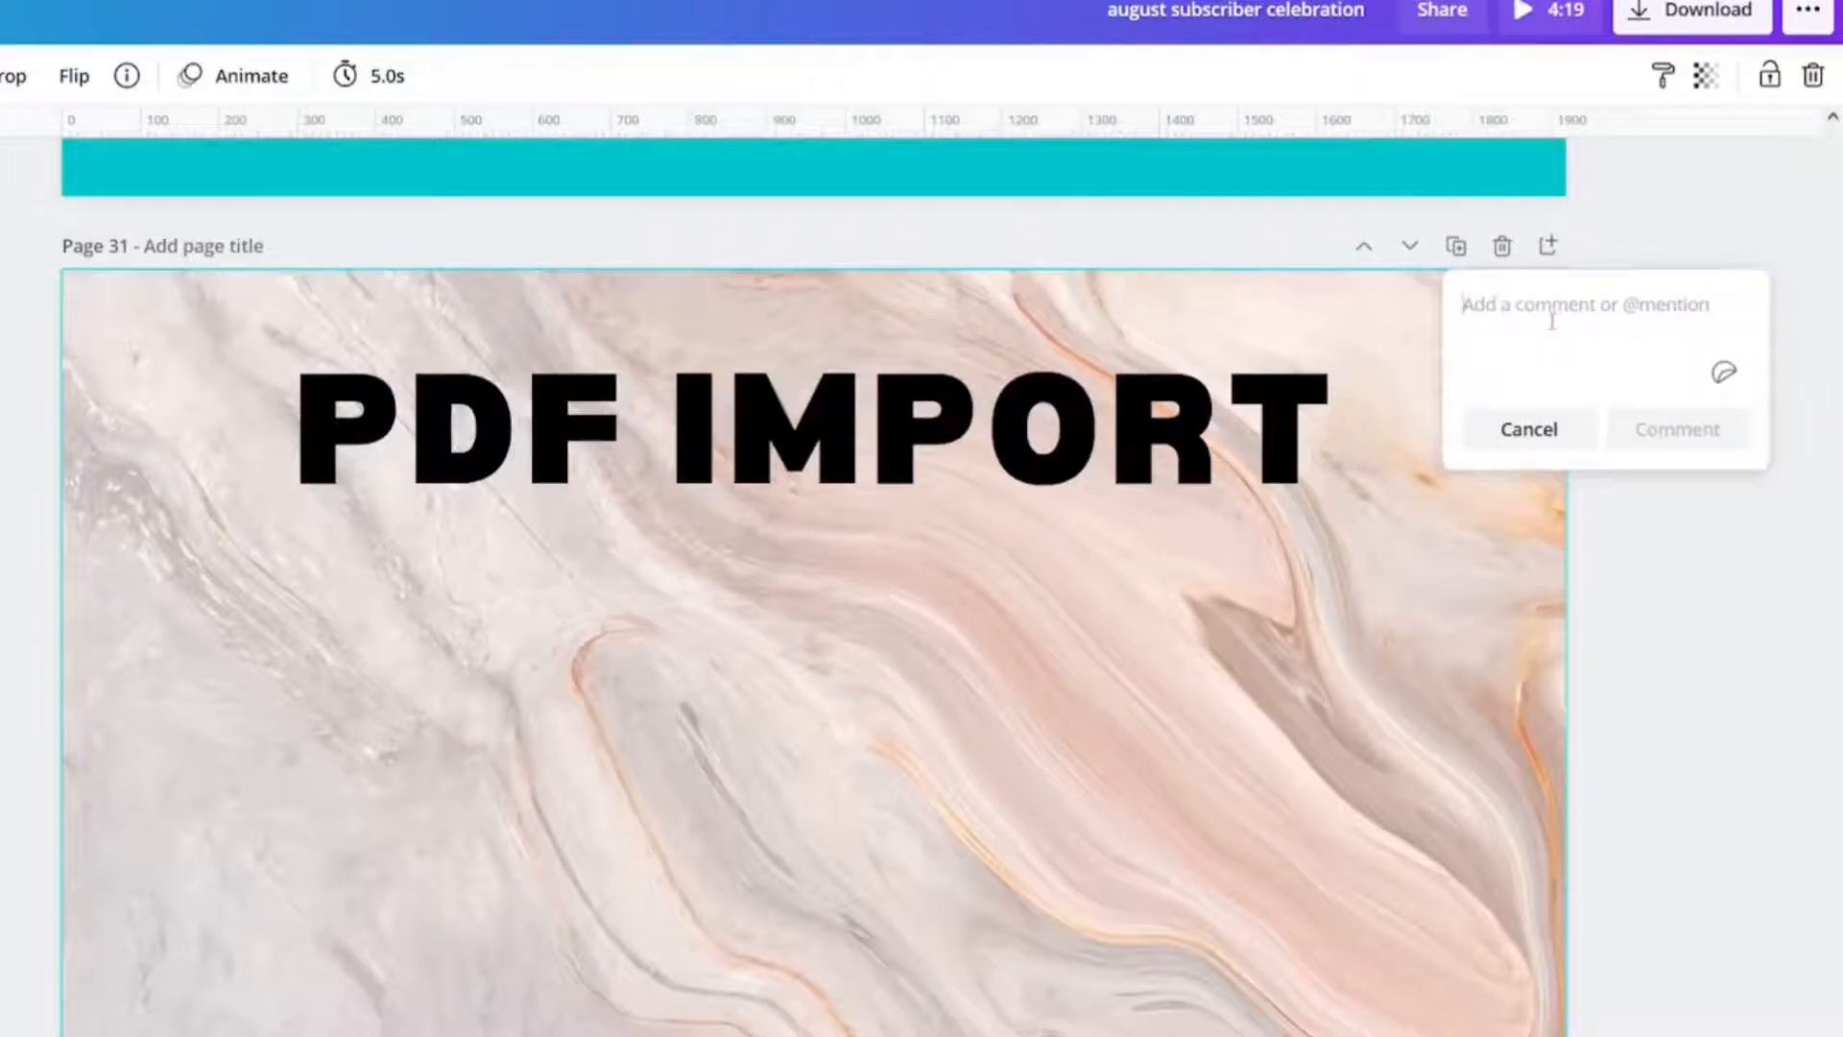
type("I want to do have a full video ")
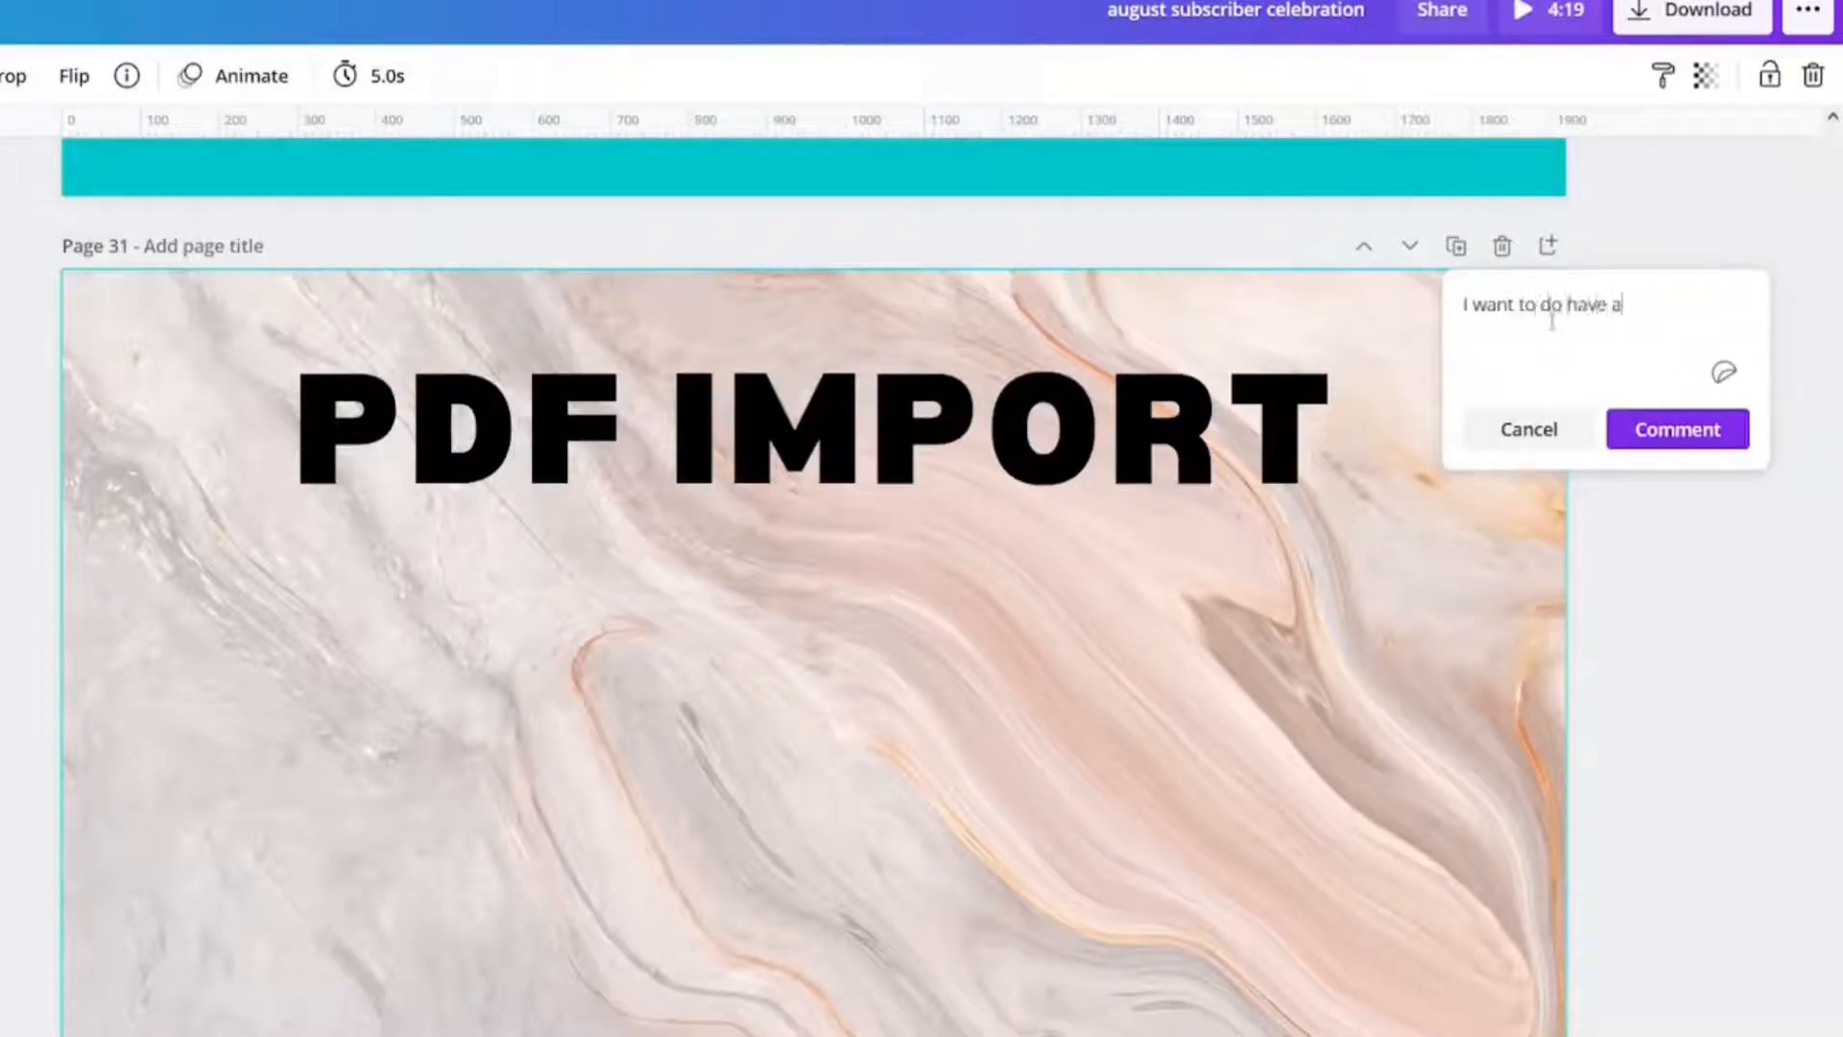
type("on PDF Import")
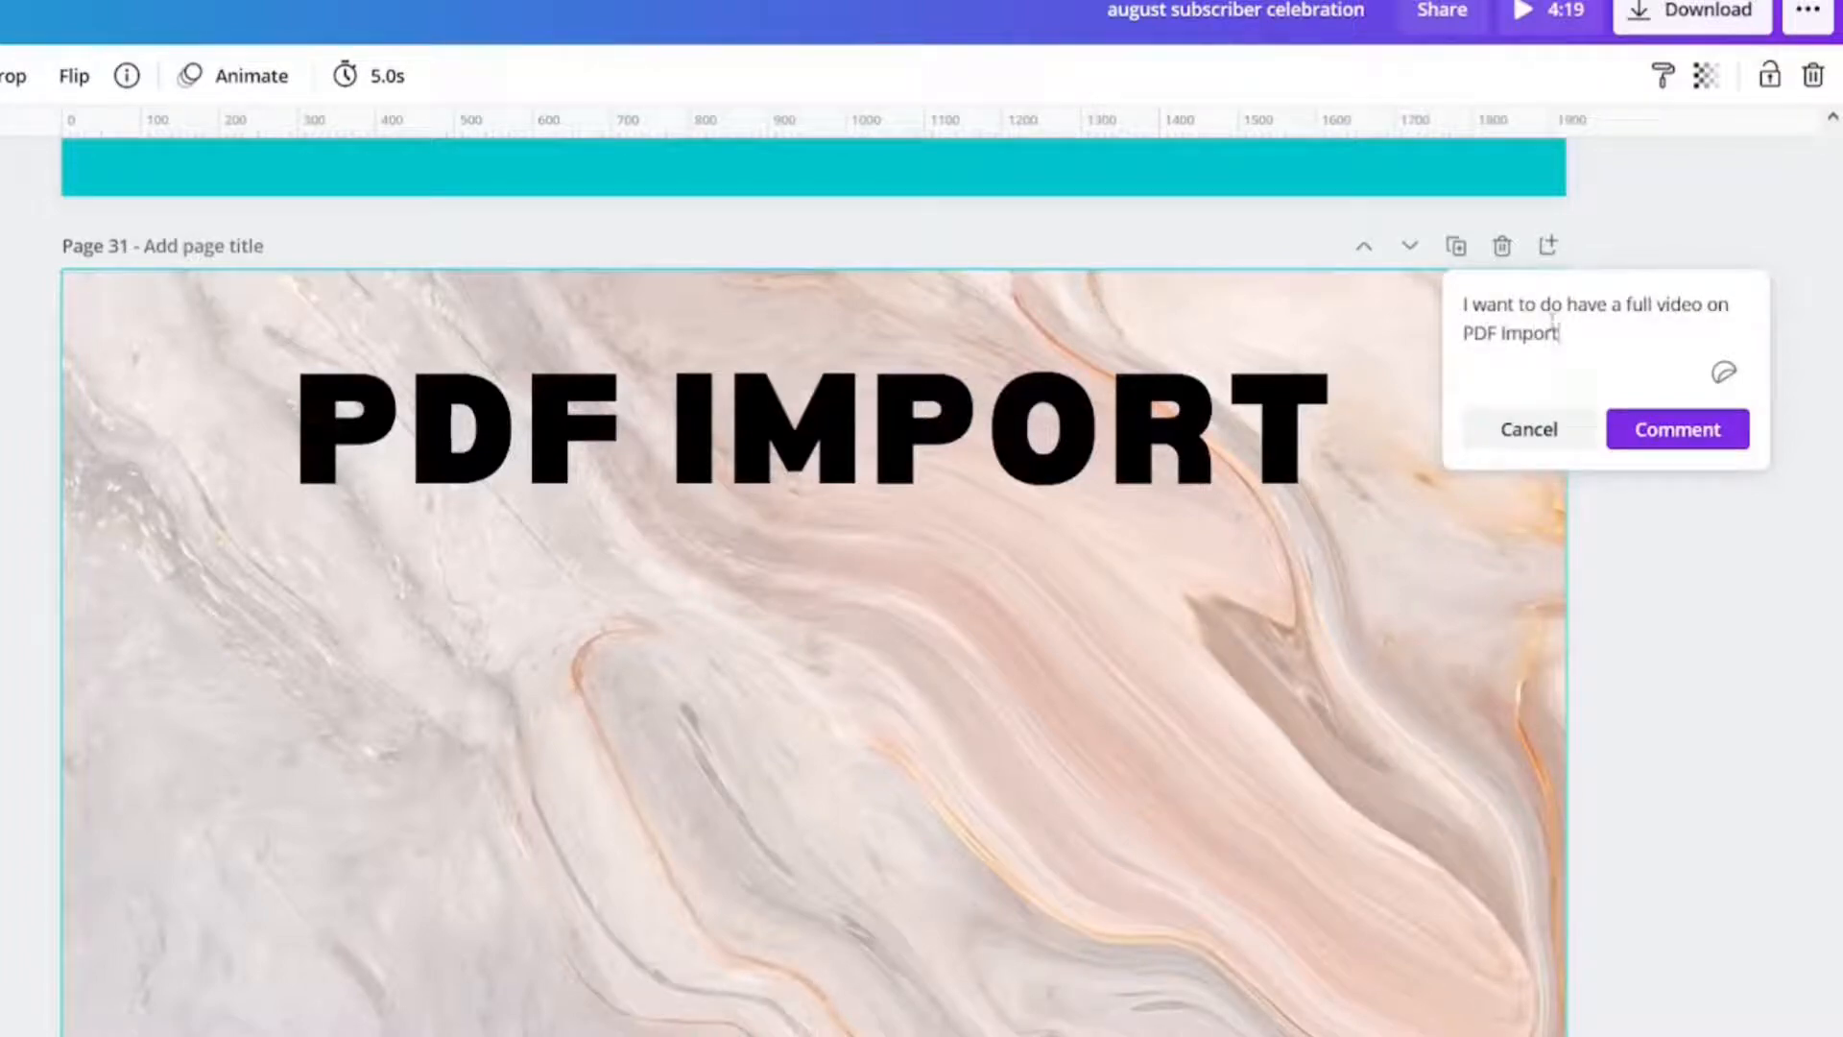
left_click(1679, 428)
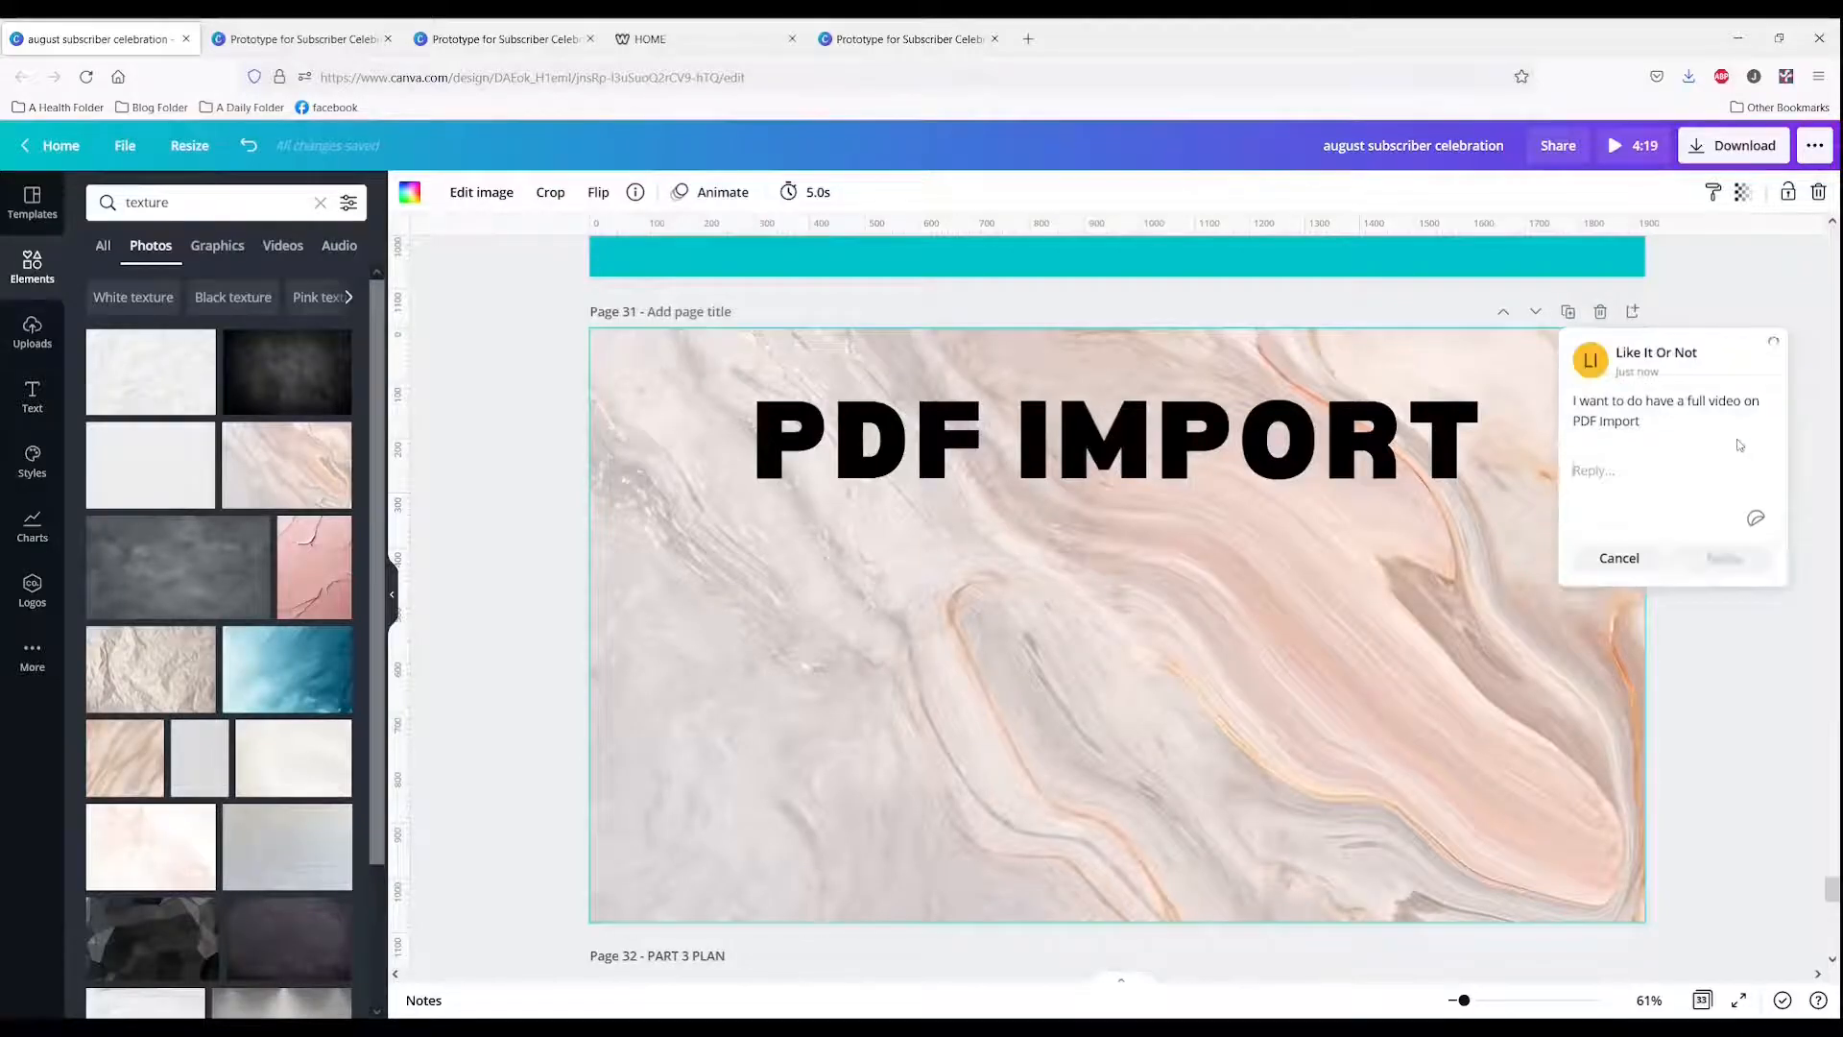
Step: Reply "done" to the comment on page 31
left_click(1765, 615)
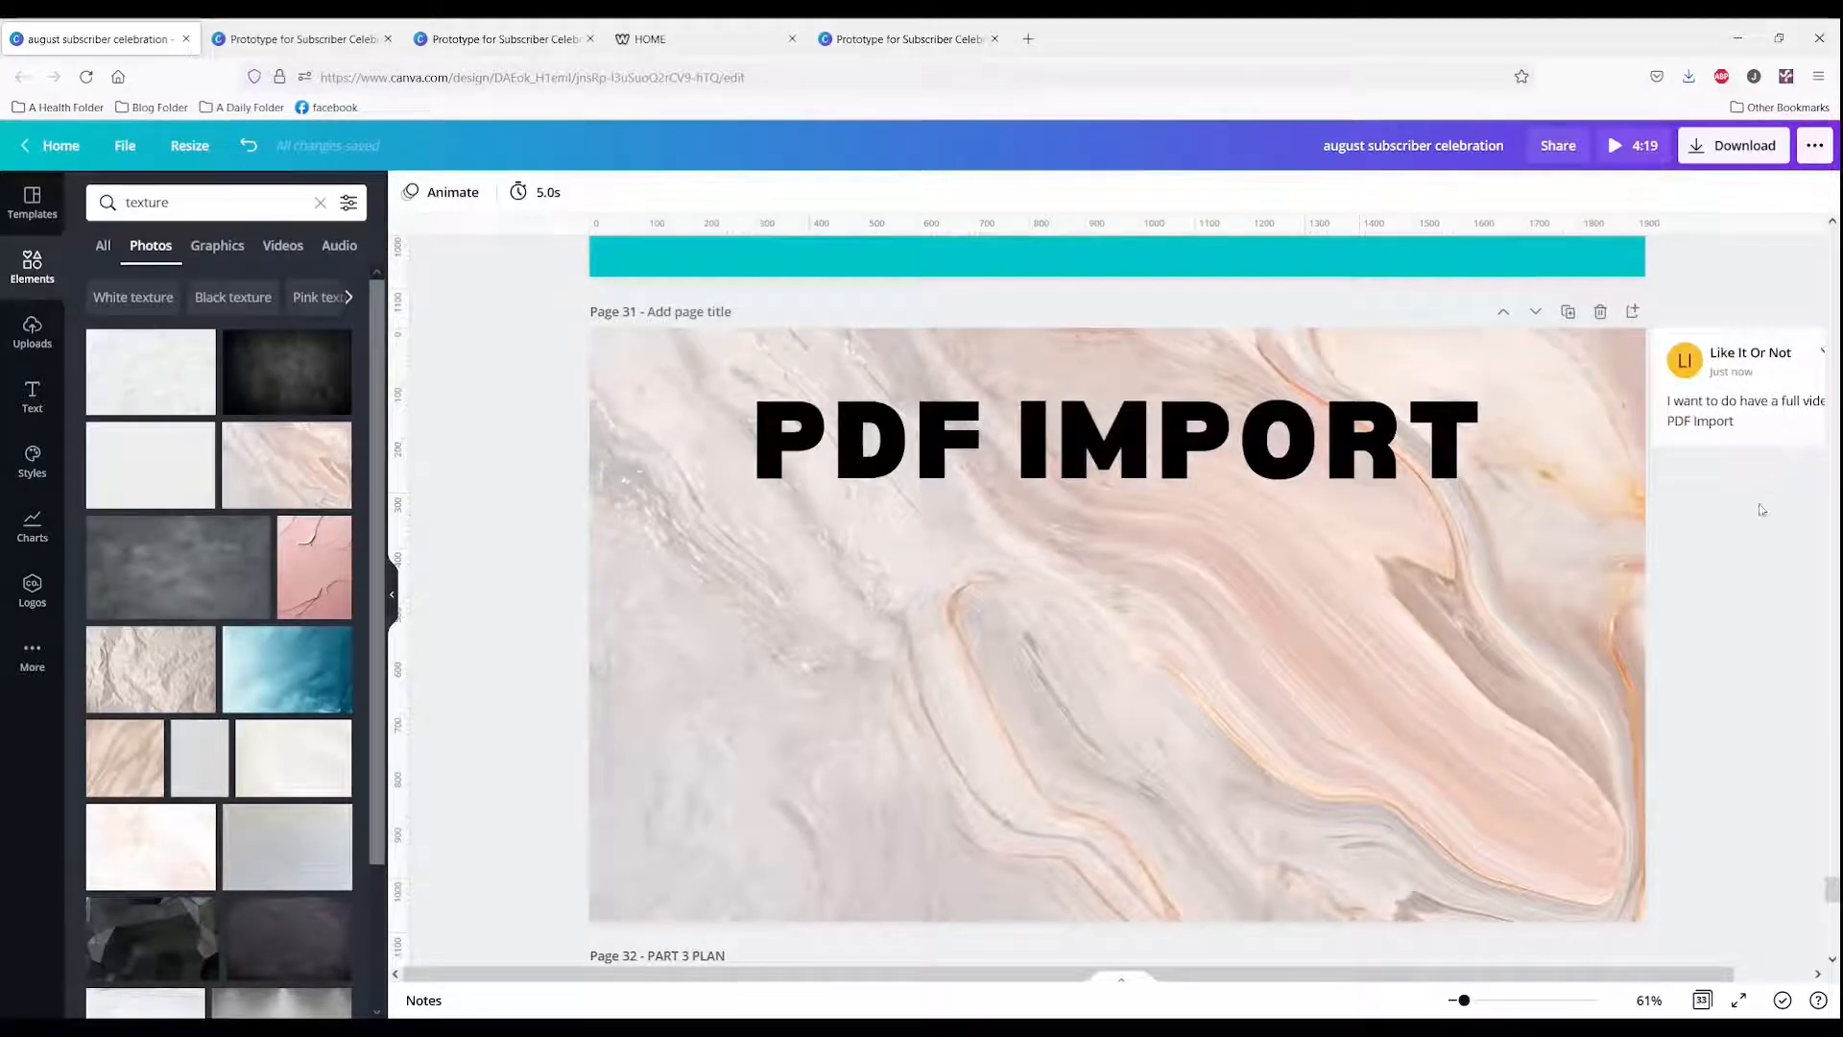
left_click(1748, 408)
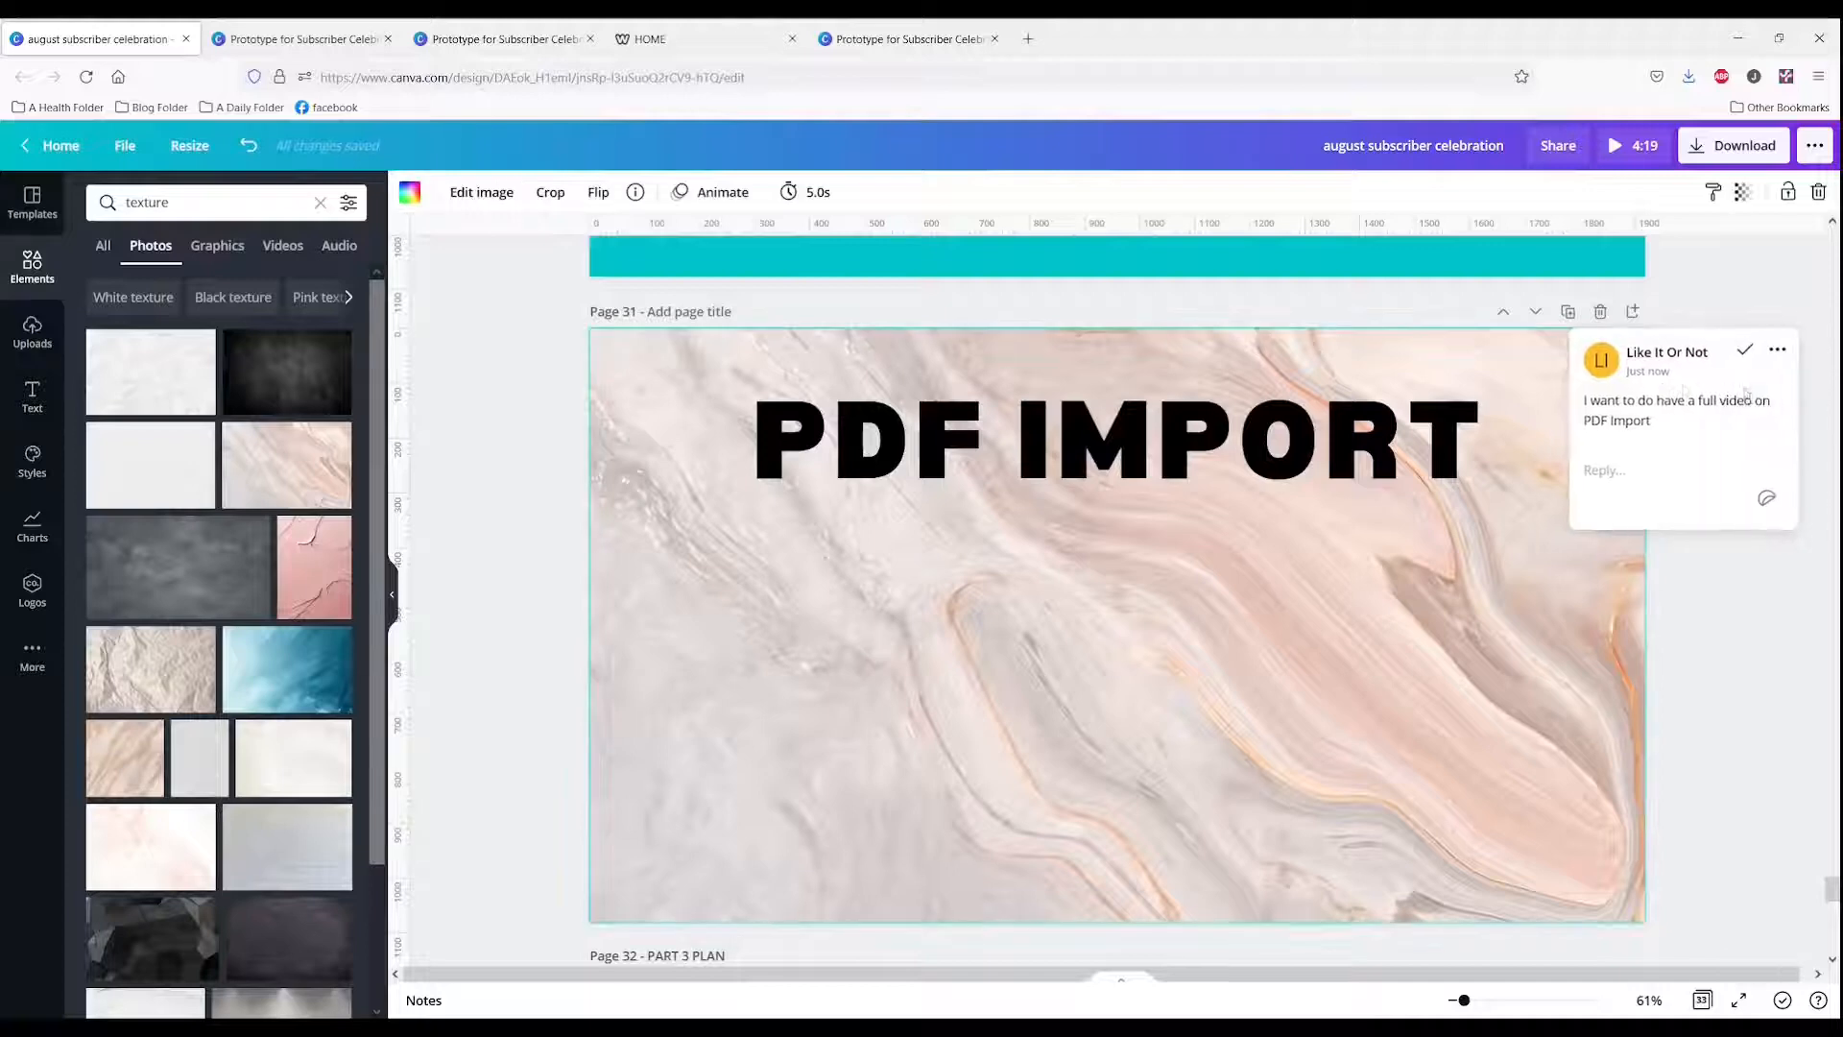
left_click(1621, 472)
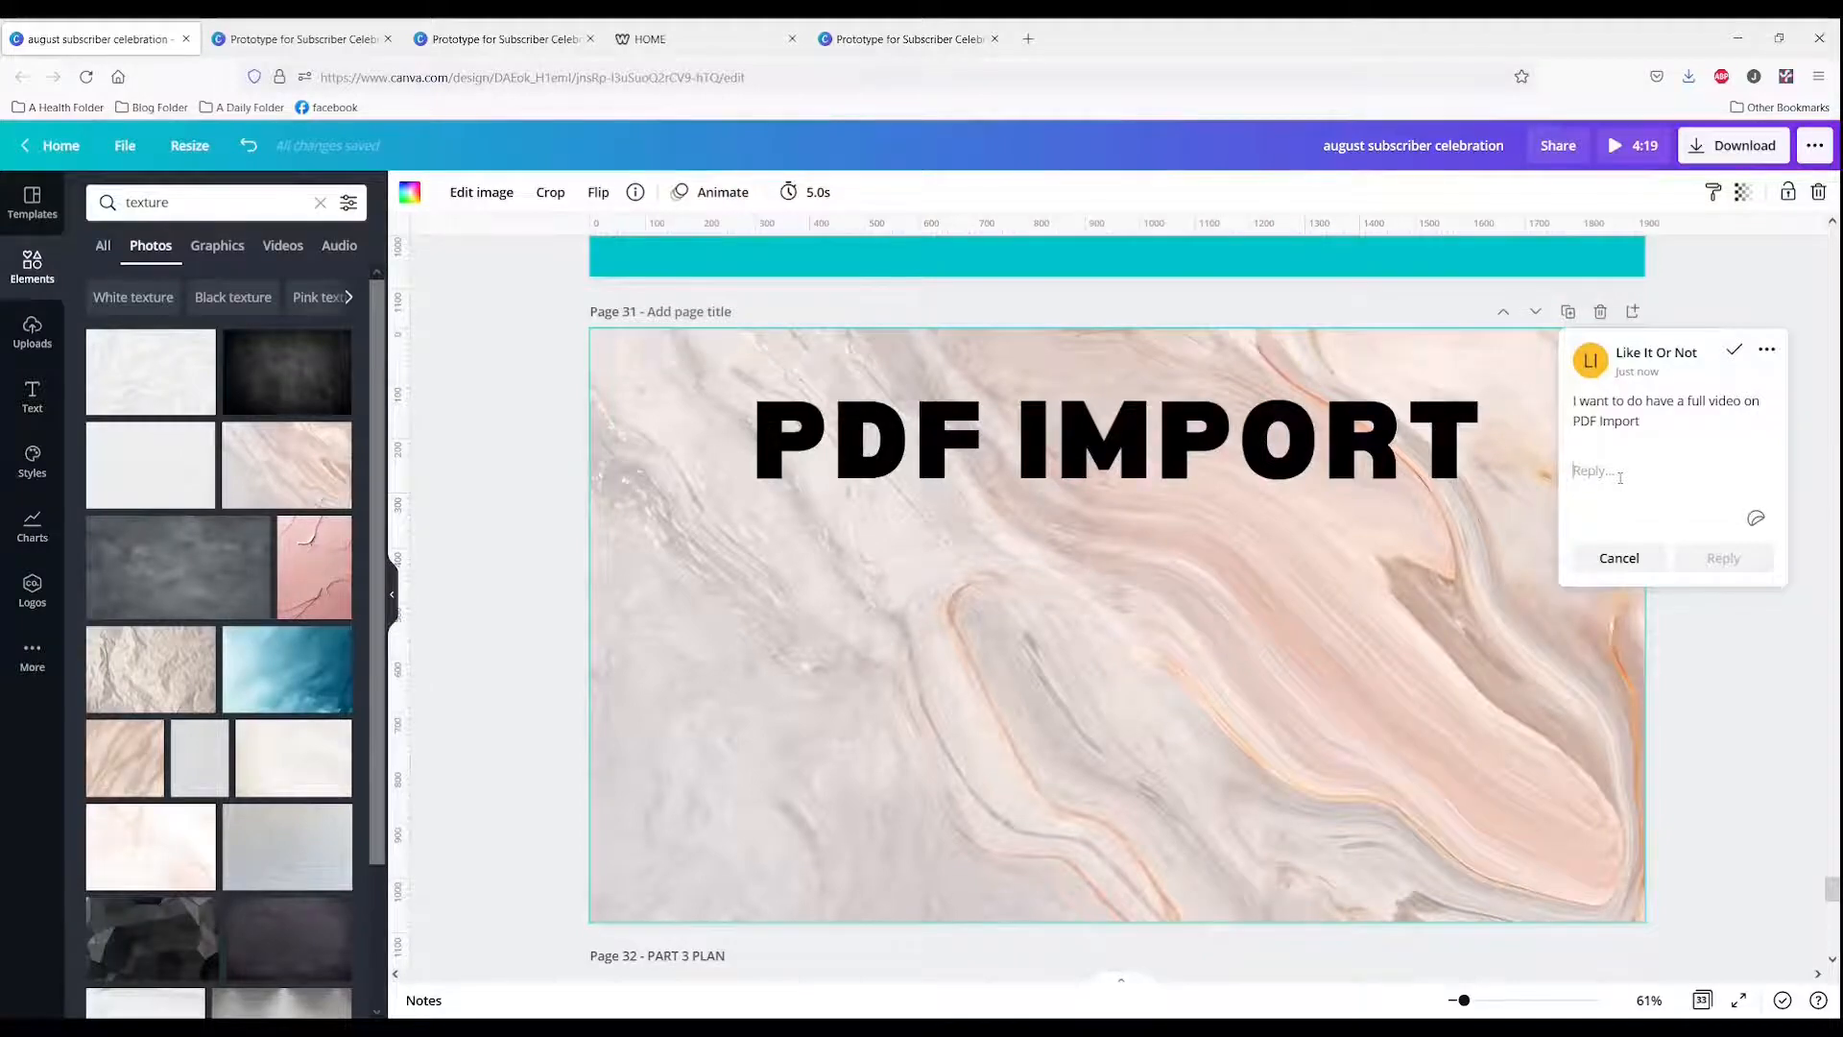
type("done")
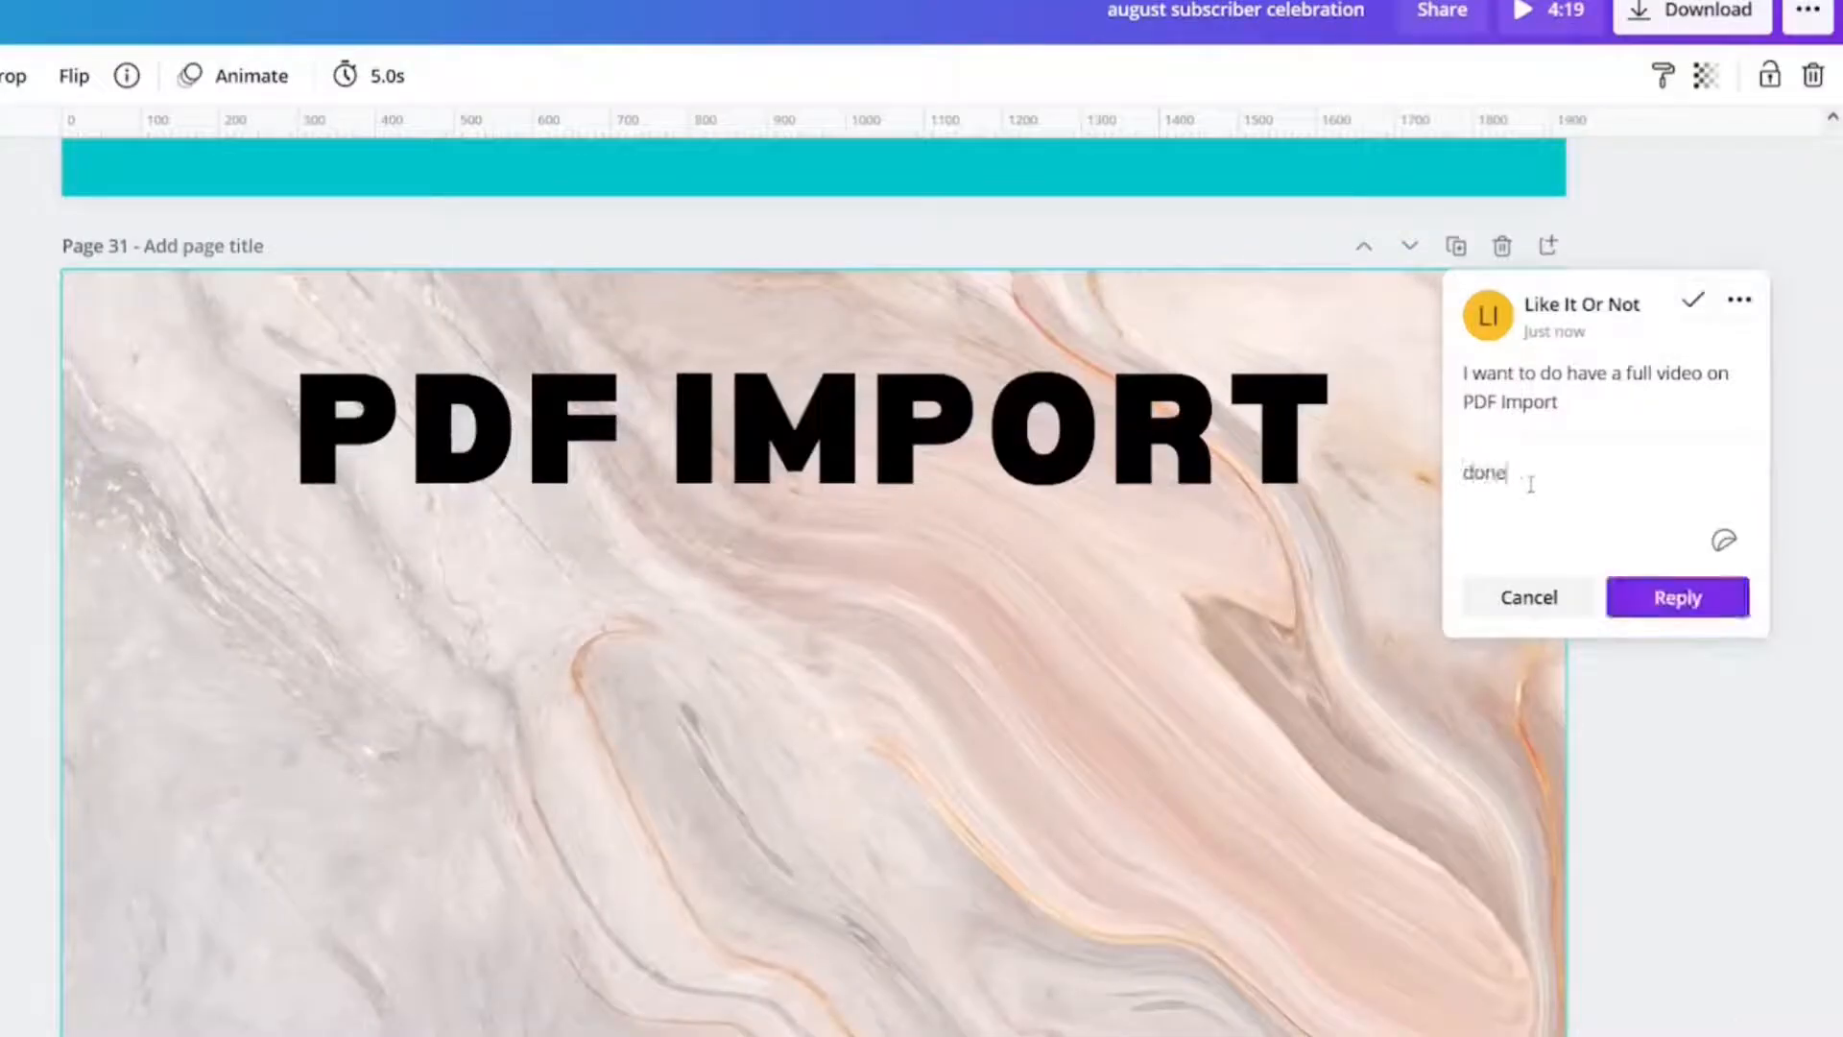
left_click(1680, 597)
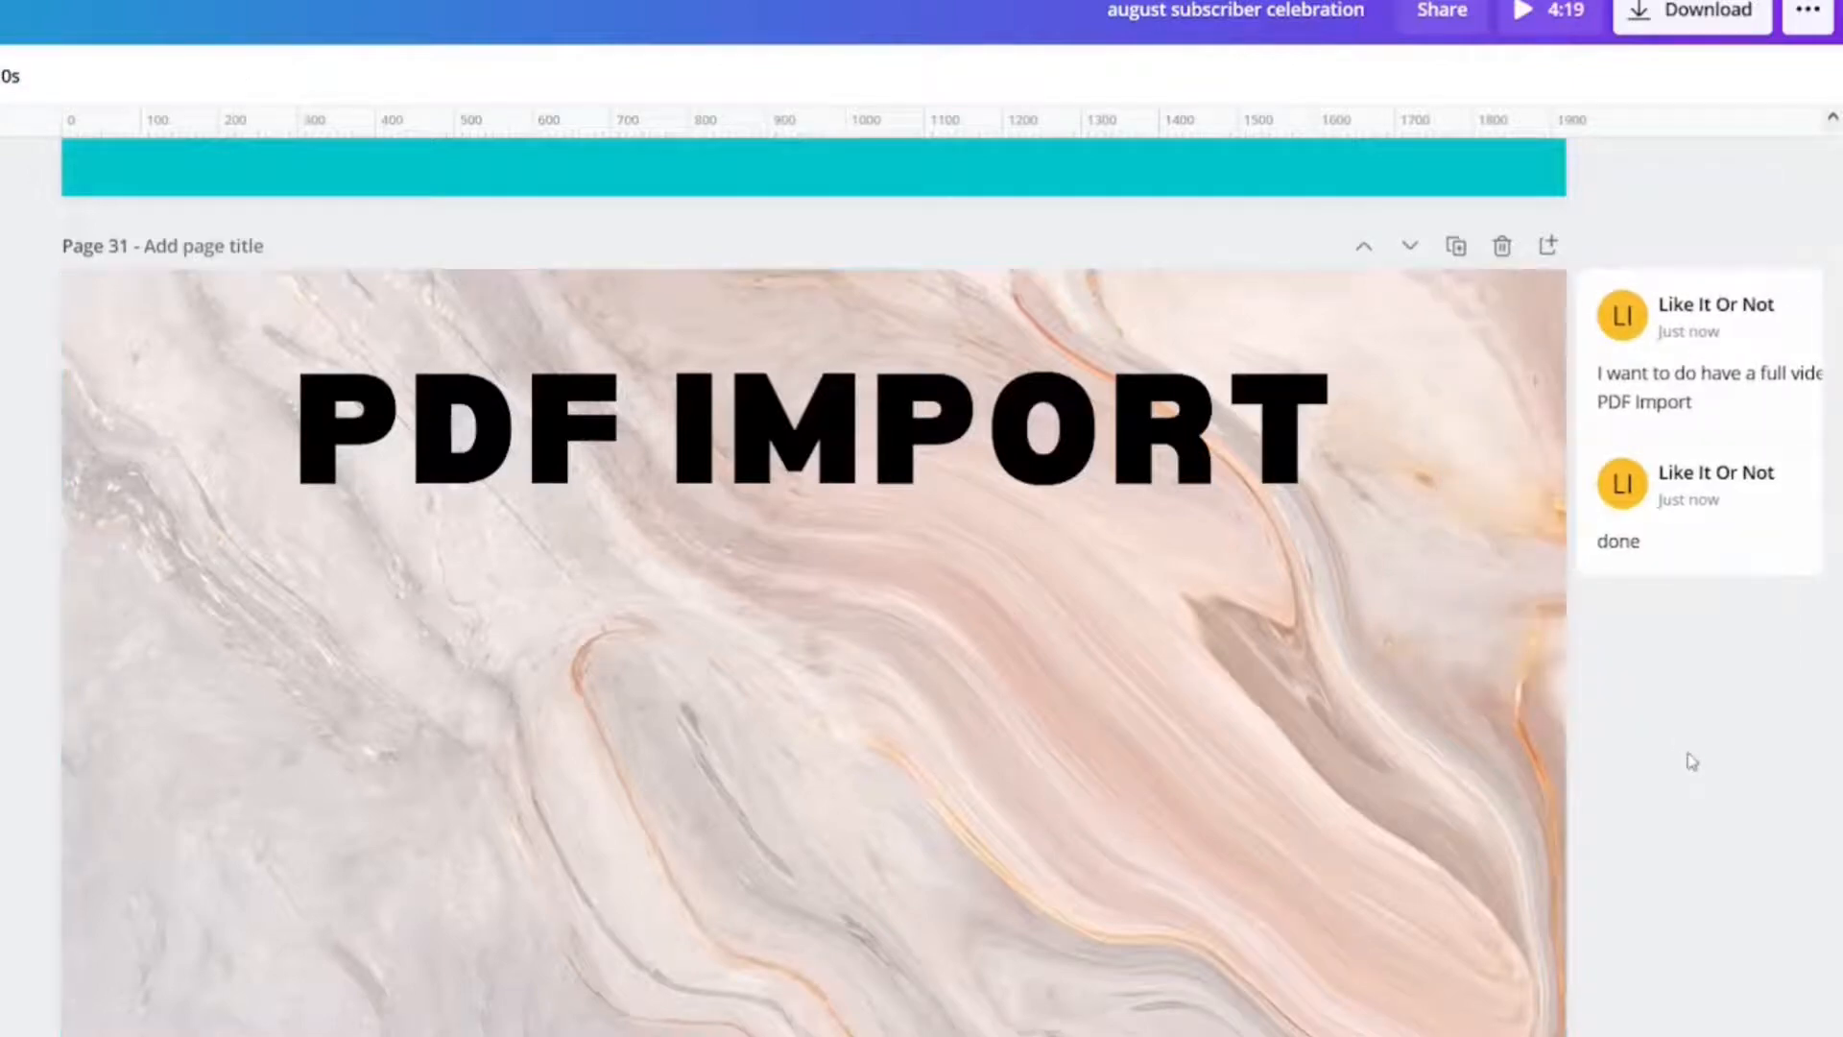
Step: Reply to the page 31 comment thread with the waving-hand sticker
left_click(1708, 501)
left_click(1723, 653)
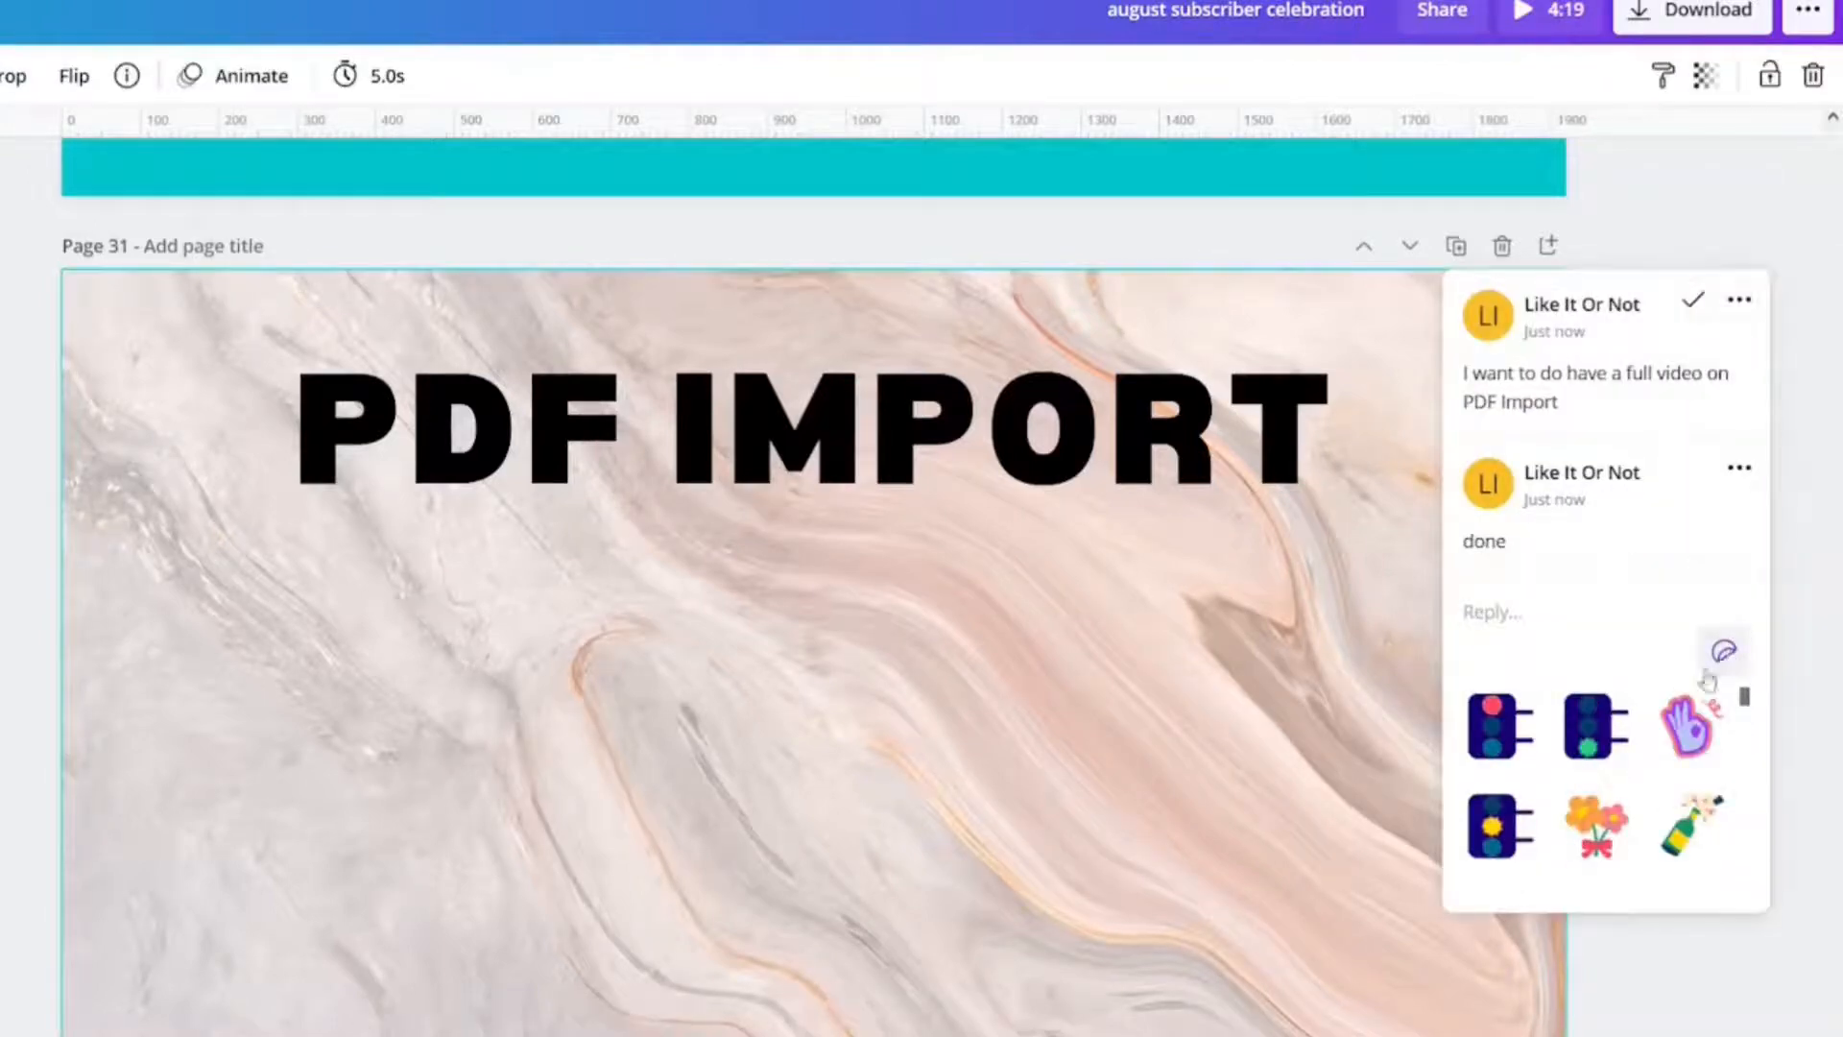
scroll(1657, 739, "down", 3)
scroll(1658, 783, "up", 3)
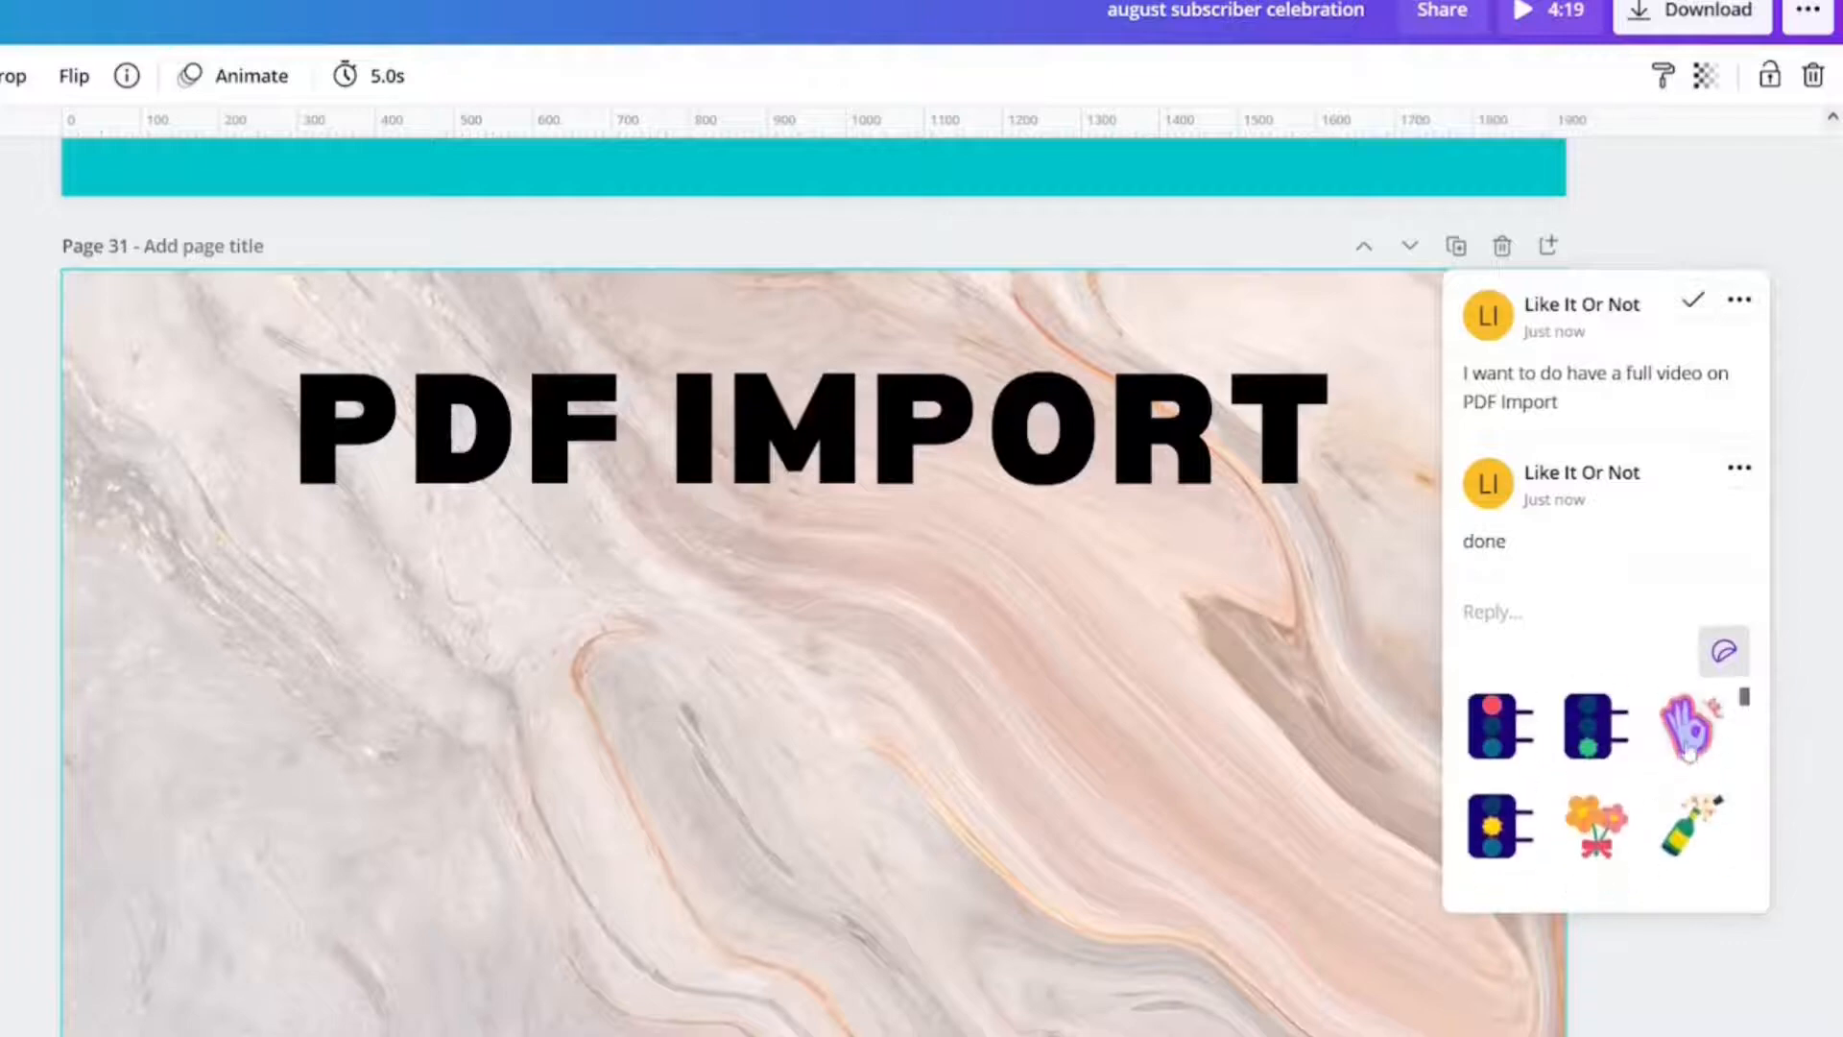
left_click(1690, 751)
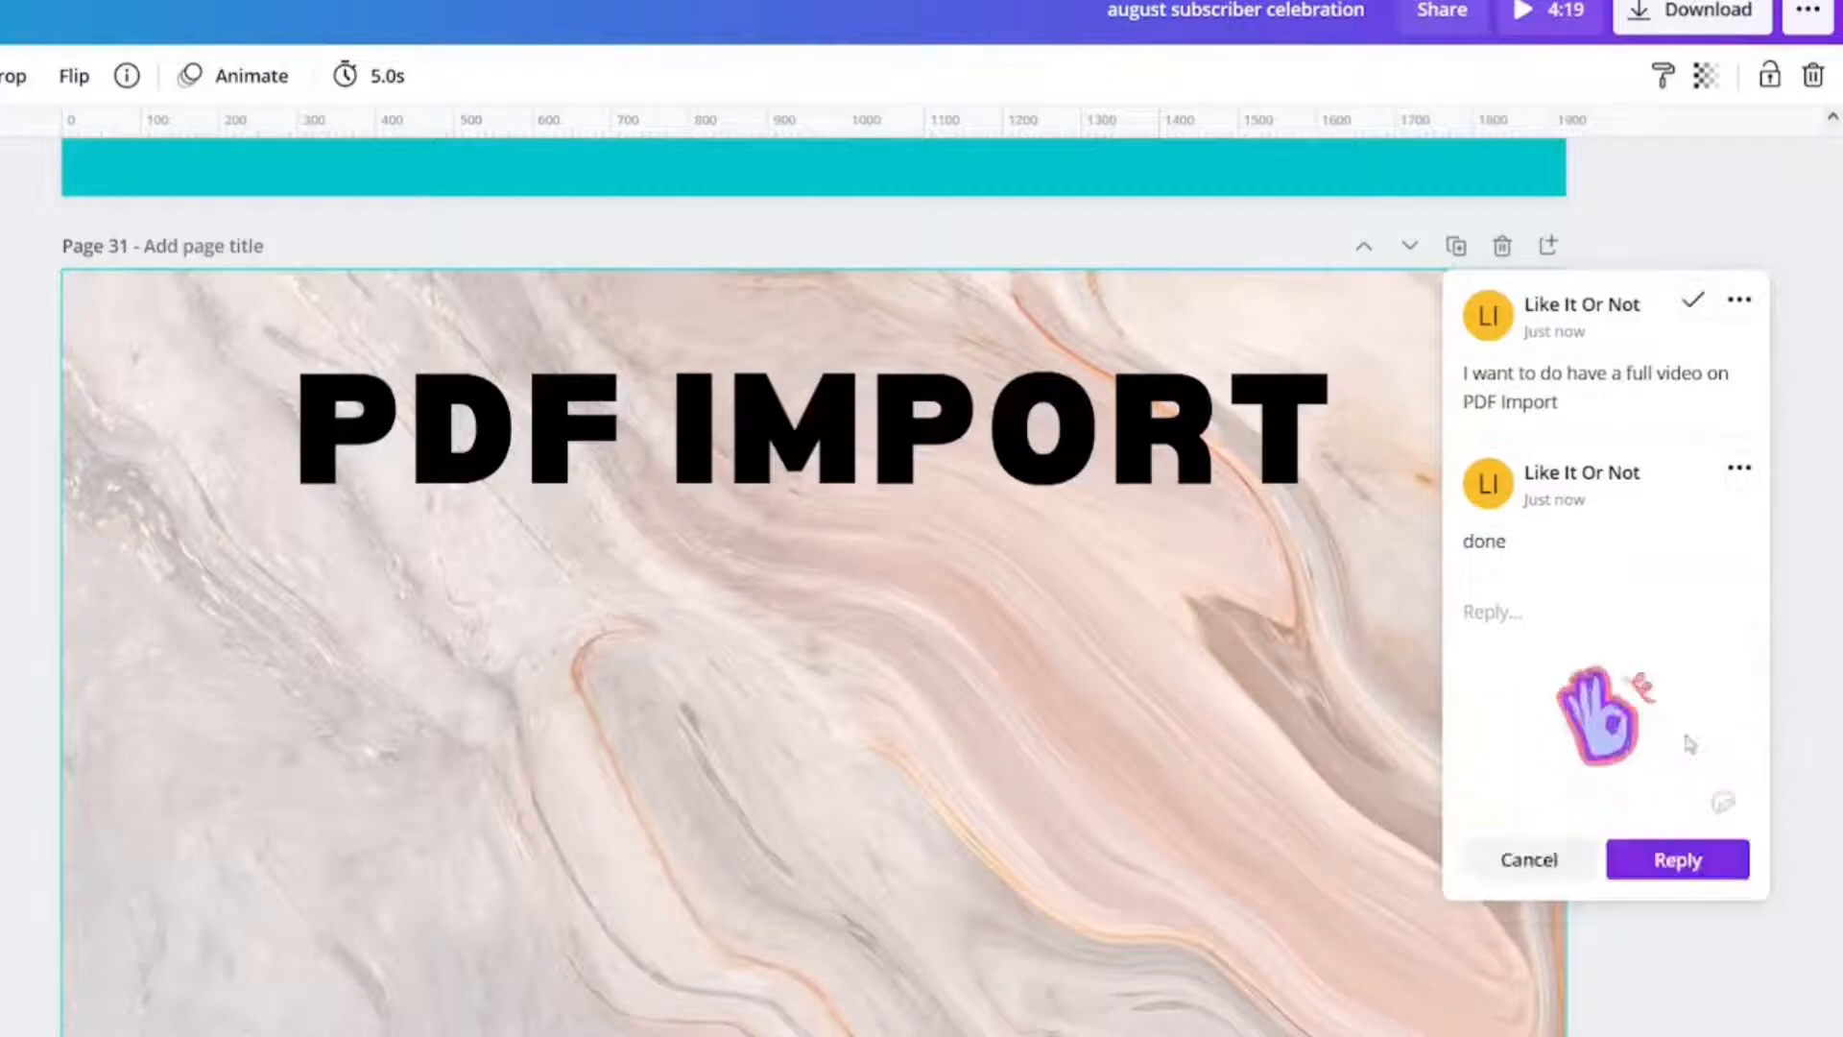
left_click(1660, 864)
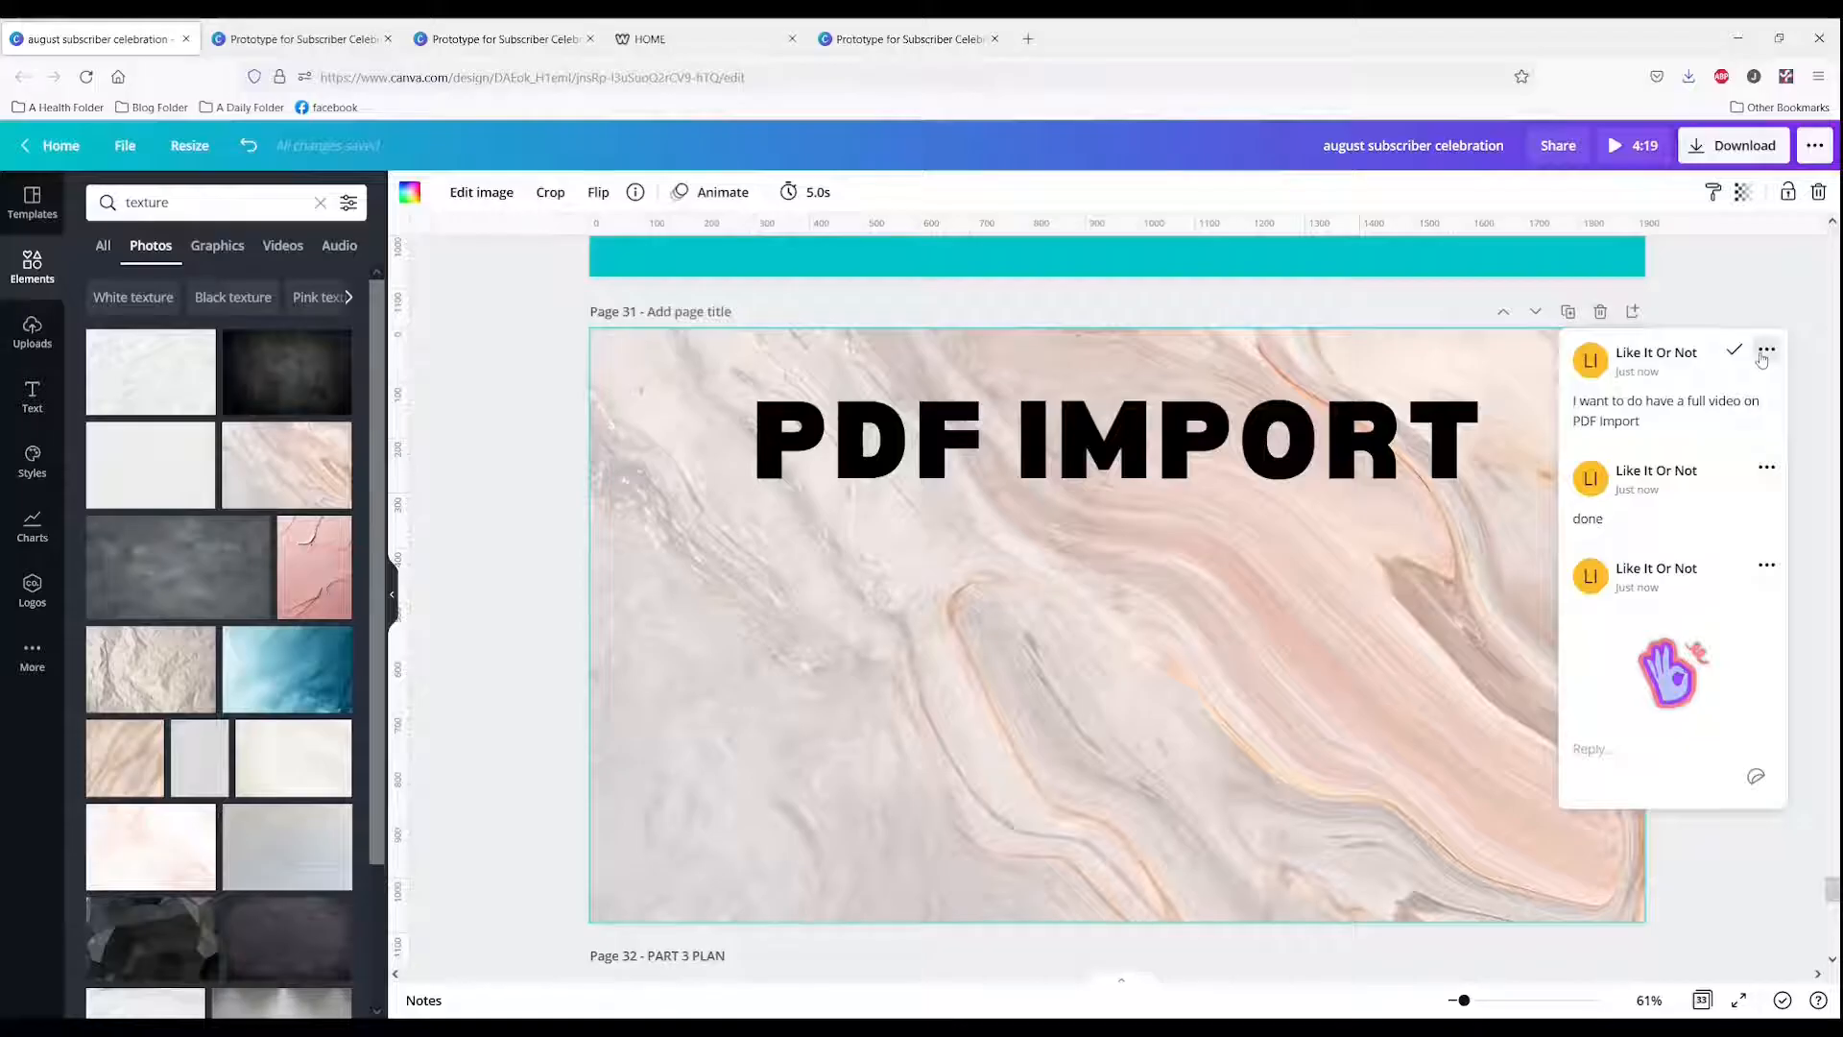
Step: Delete the comment thread on page 31
left_click(1740, 300)
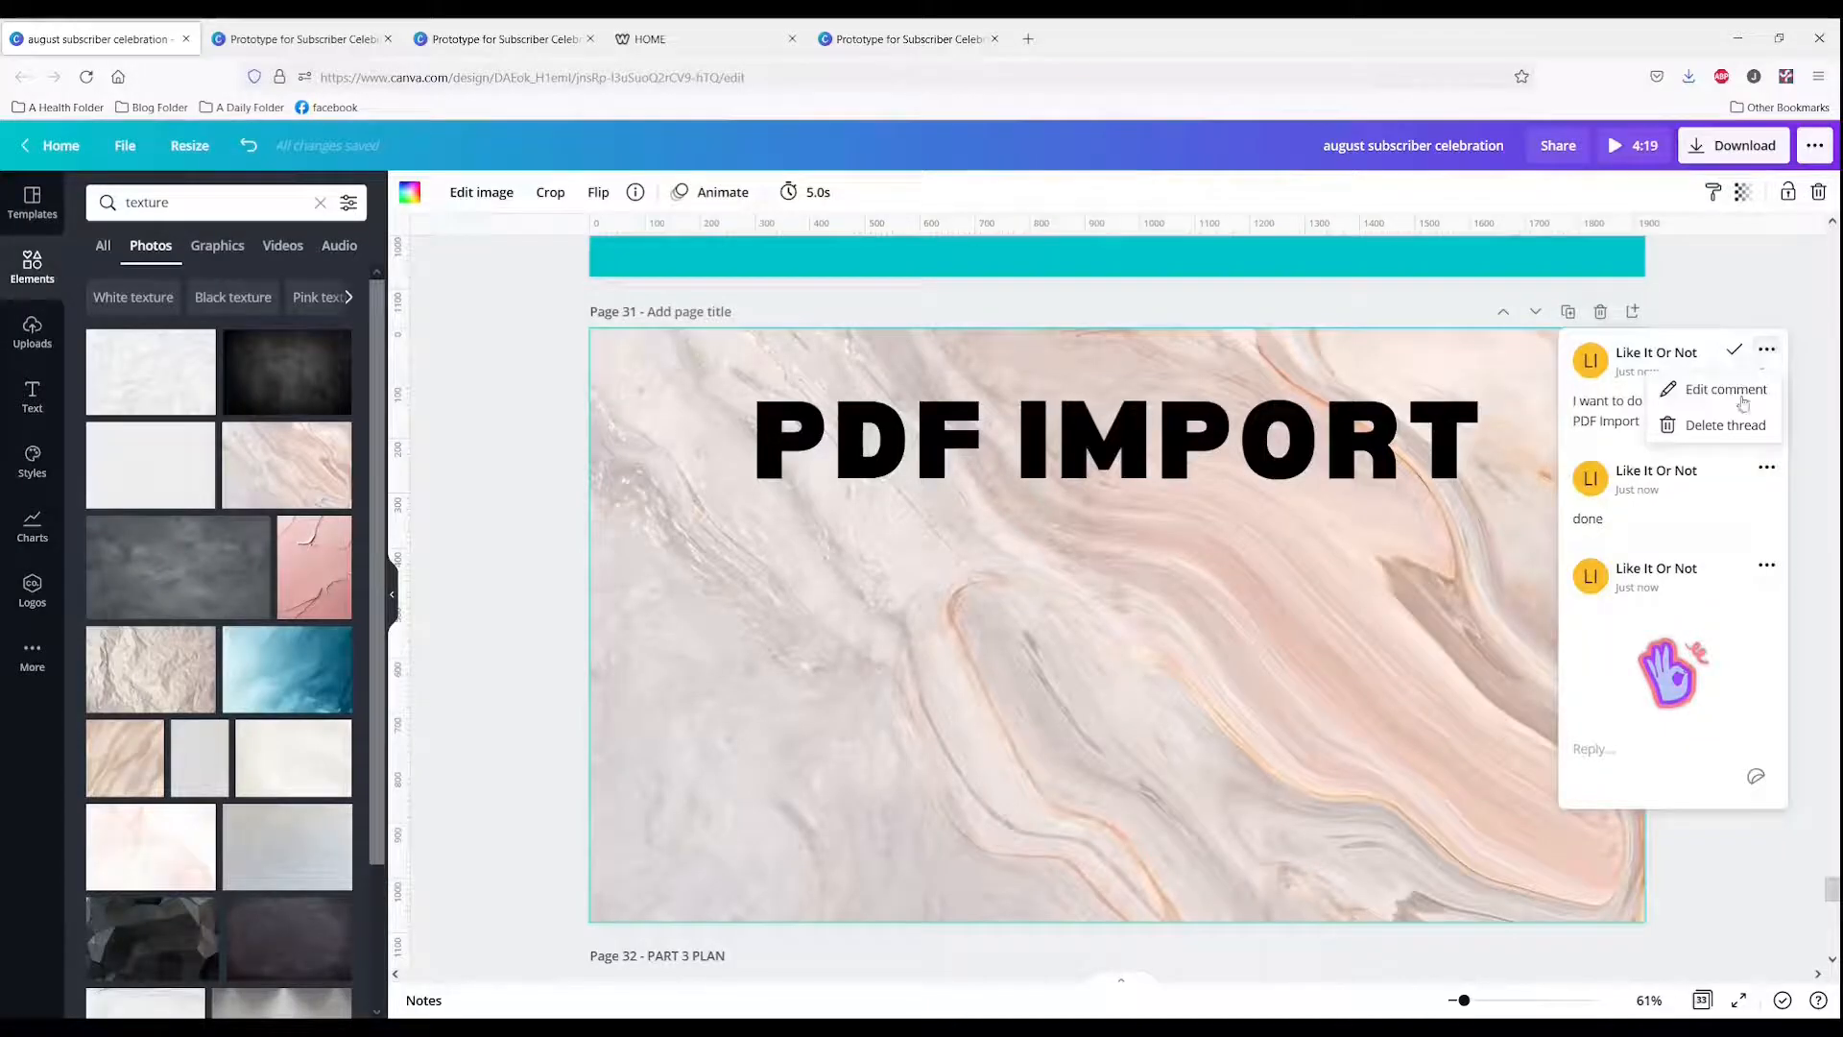
left_click(1728, 425)
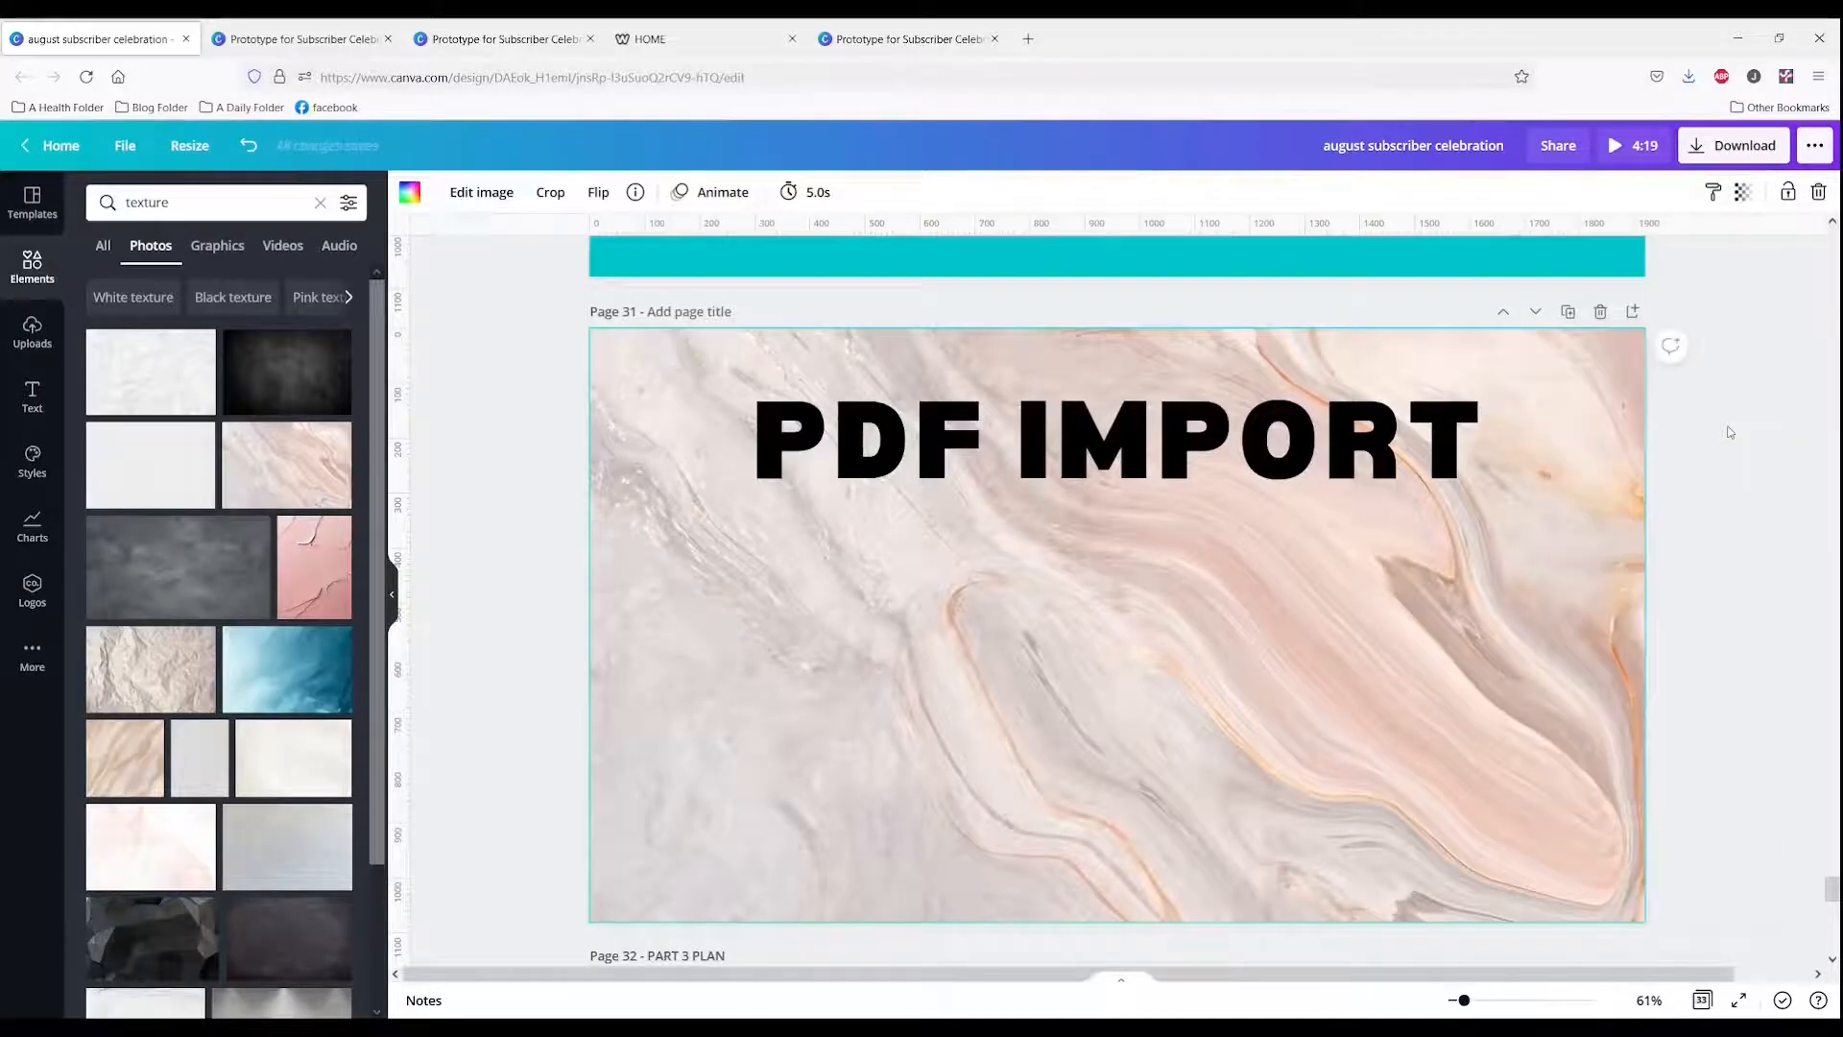
left_click(1713, 518)
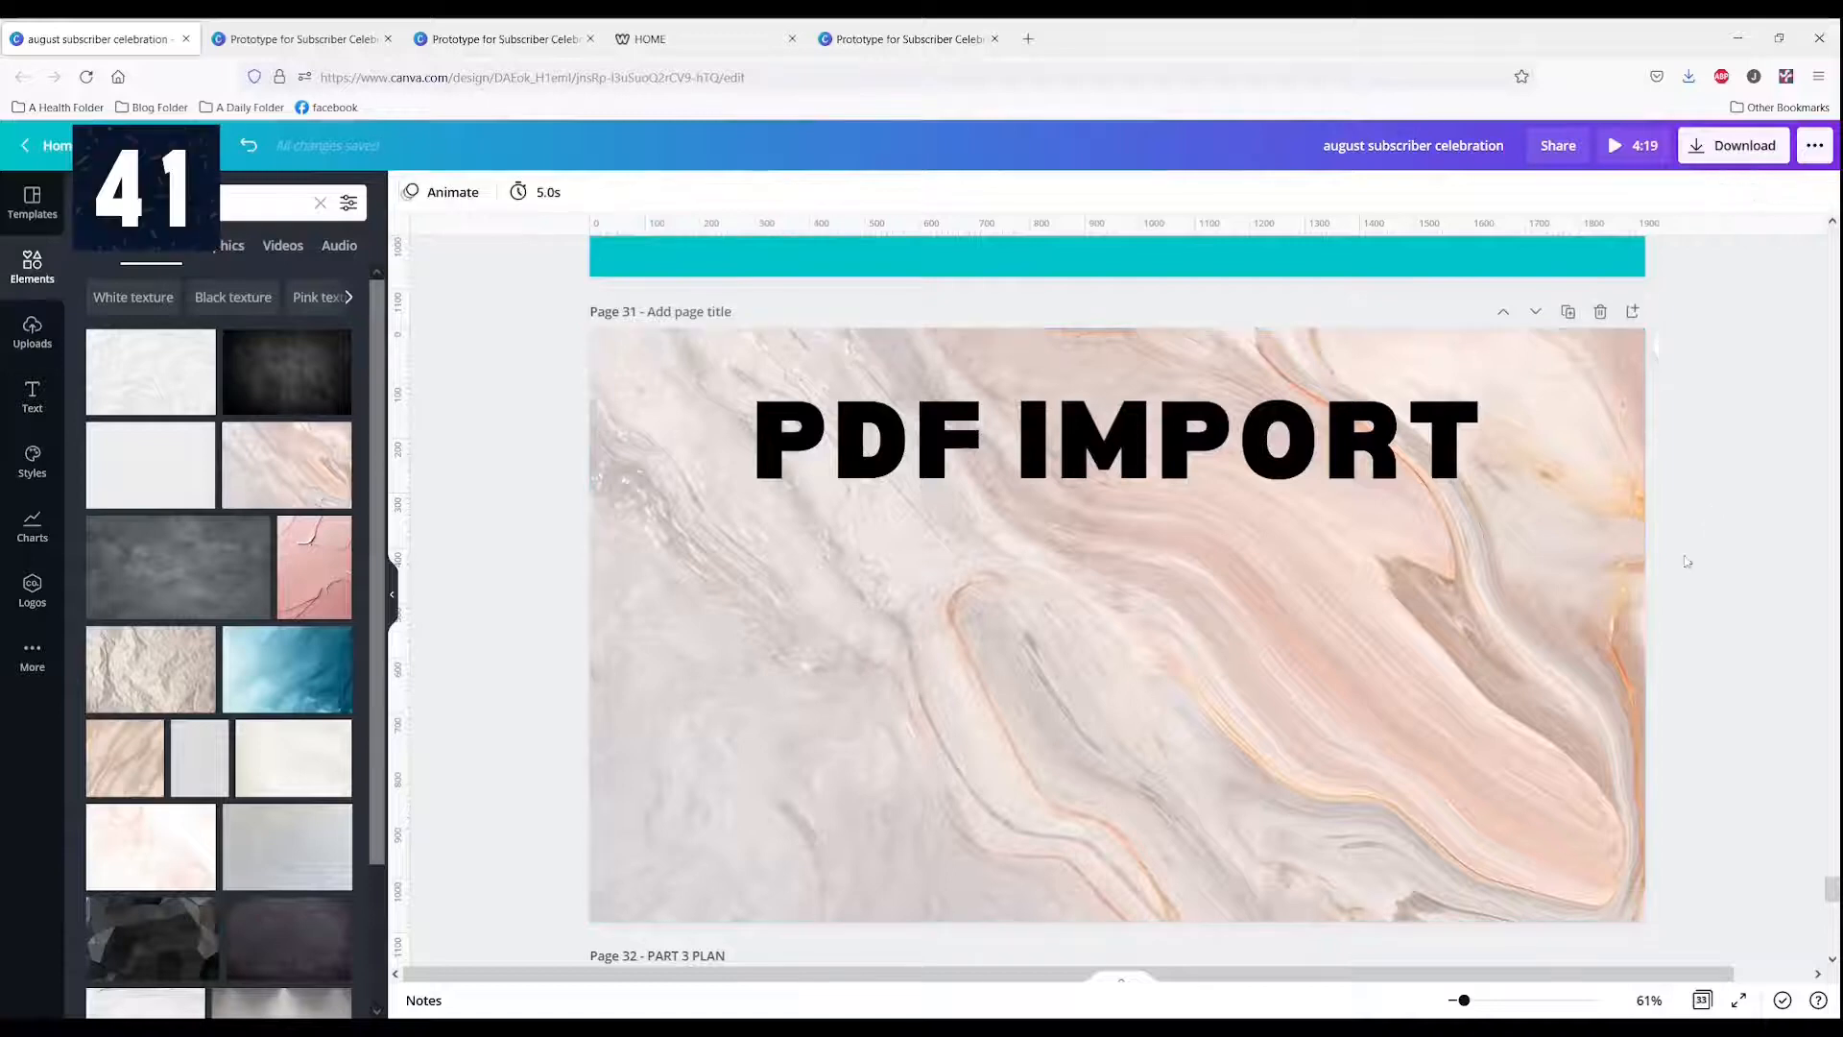
Step: Open the notes for page 31 and paste the copied text into them
left_click(424, 1002)
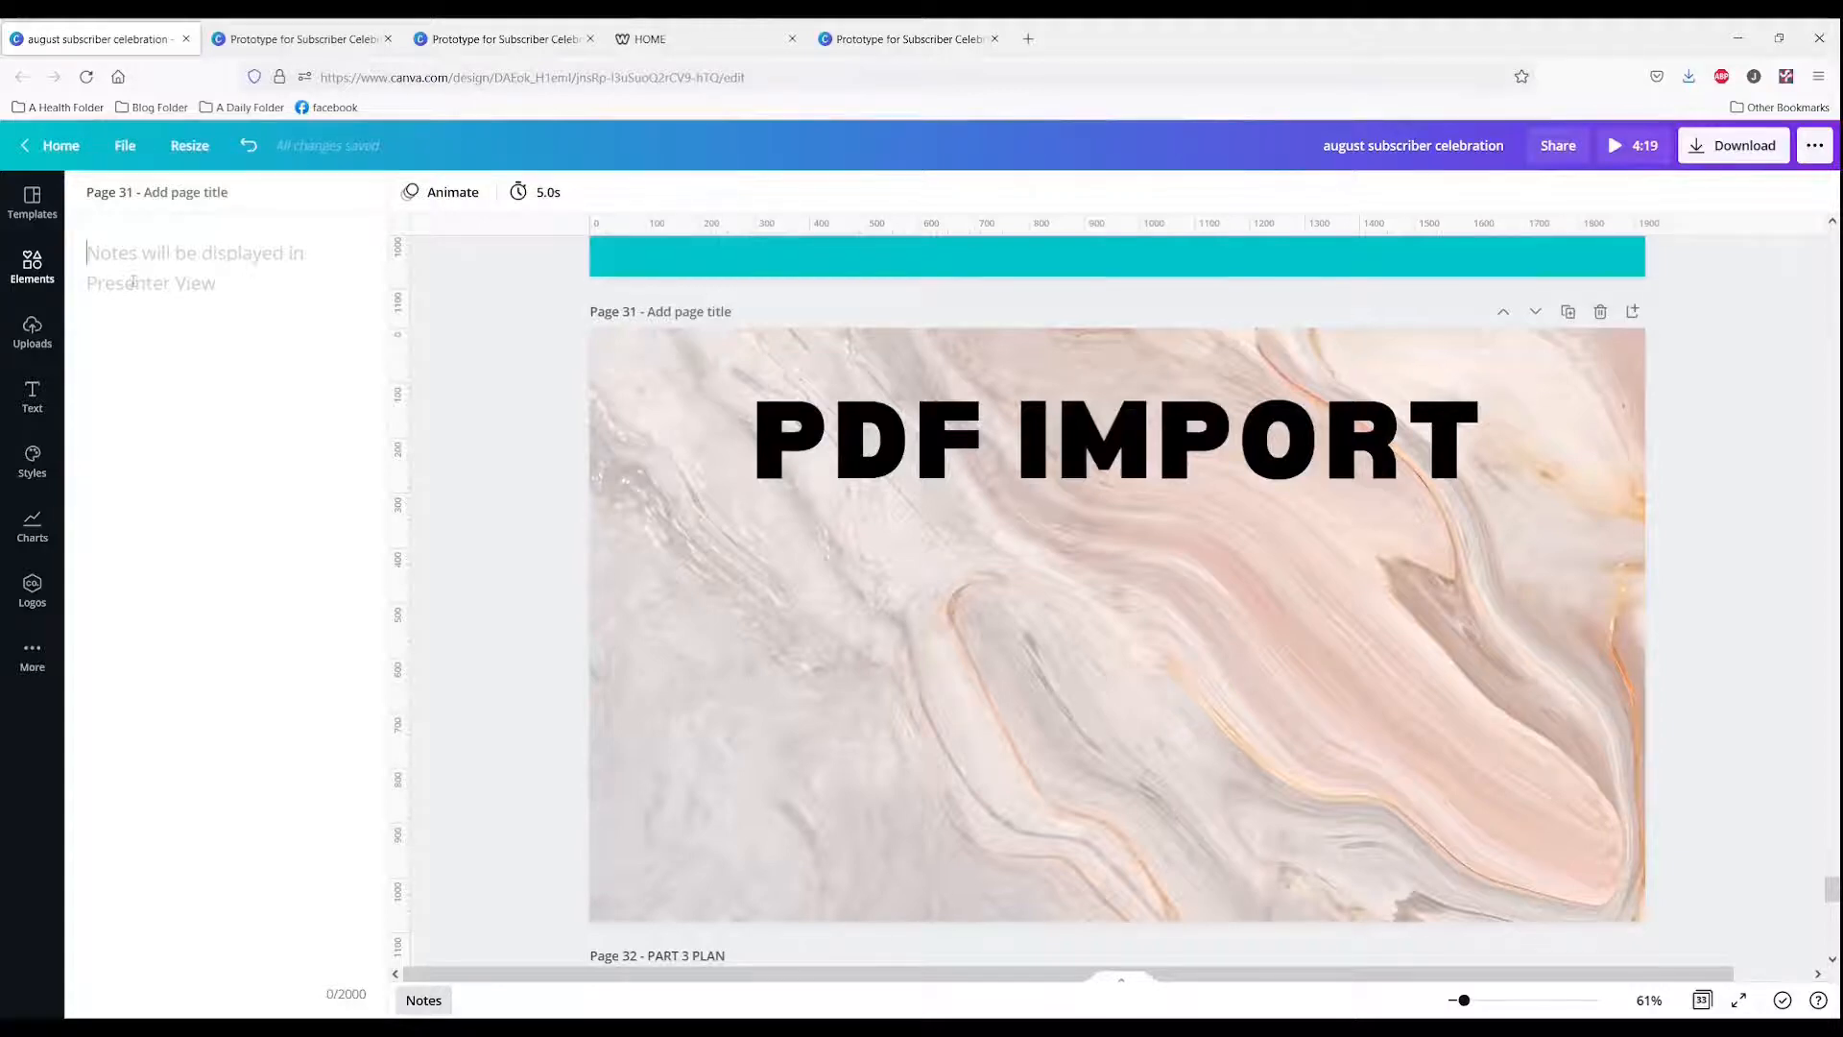
type("The next thing I'd like to discuss is PDF Import and how it's Important in Canva.")
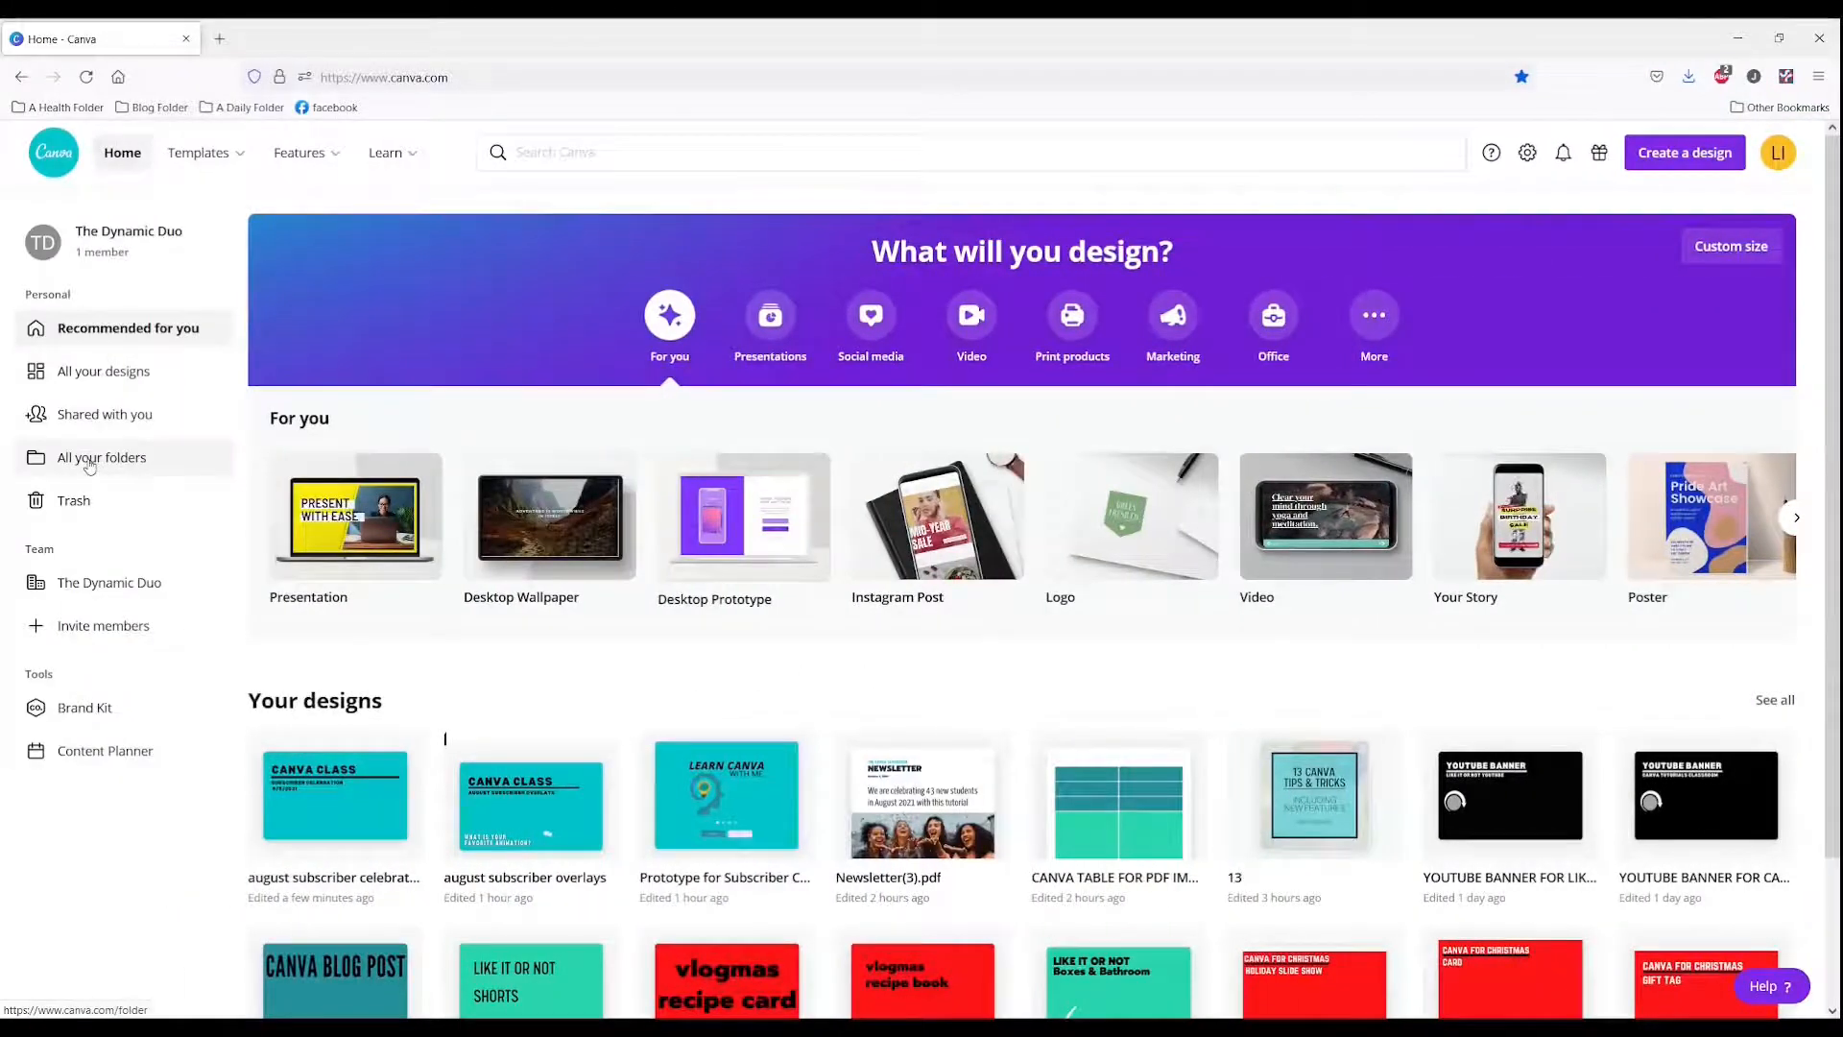
Step: Open the Christmas Canva Tutorials folder from your folders
left_click(89, 459)
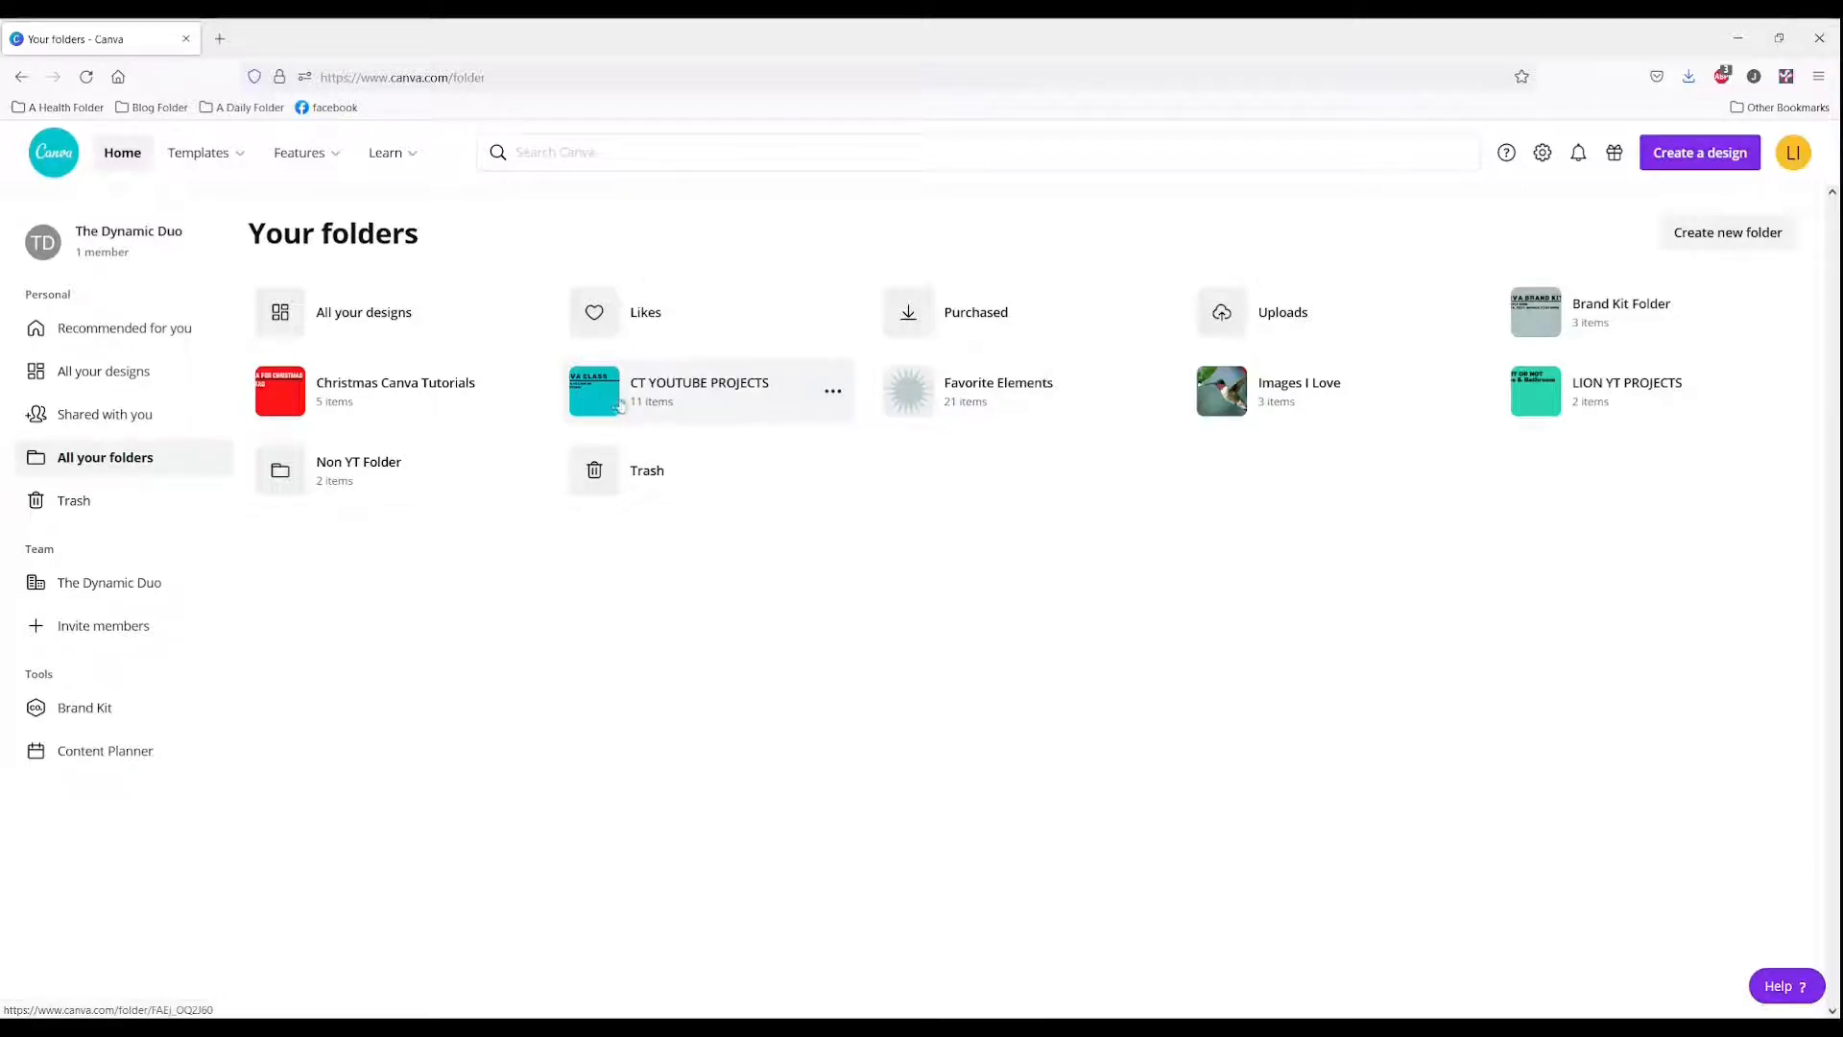
left_click(303, 413)
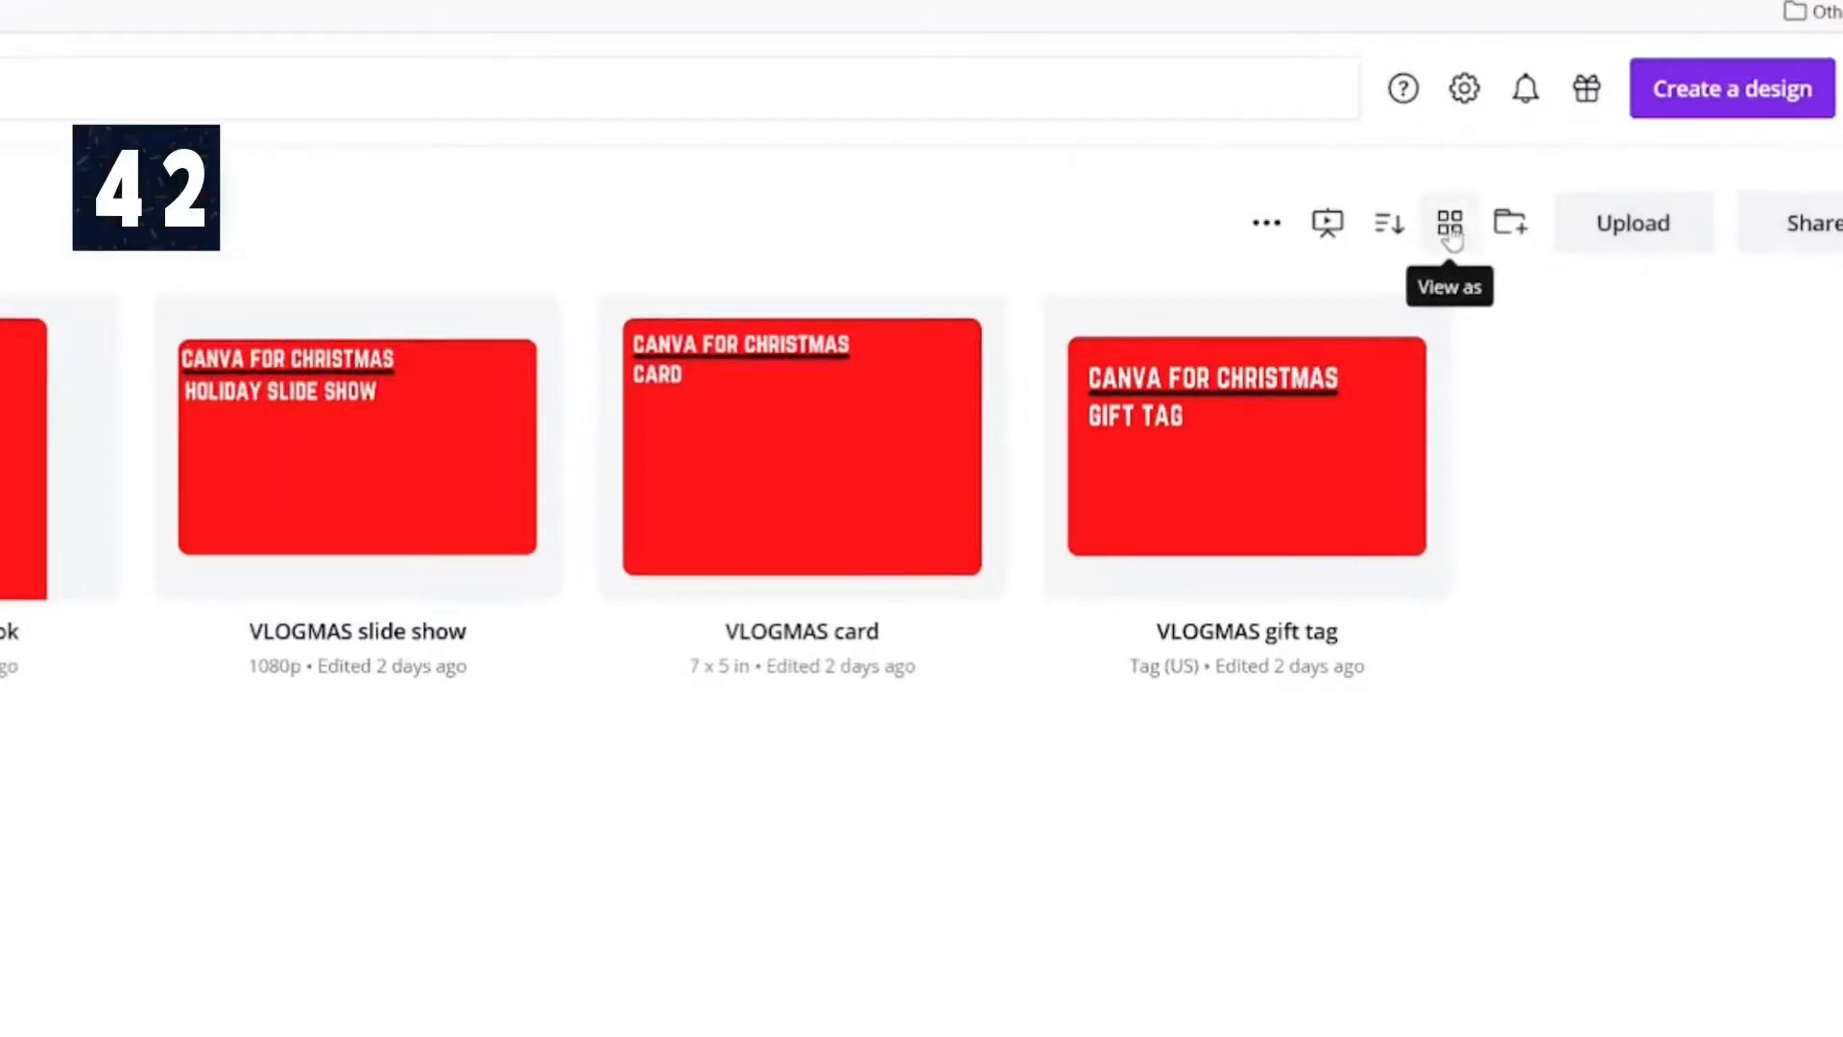
Step: Switch the folder's view to List
left_click(1451, 230)
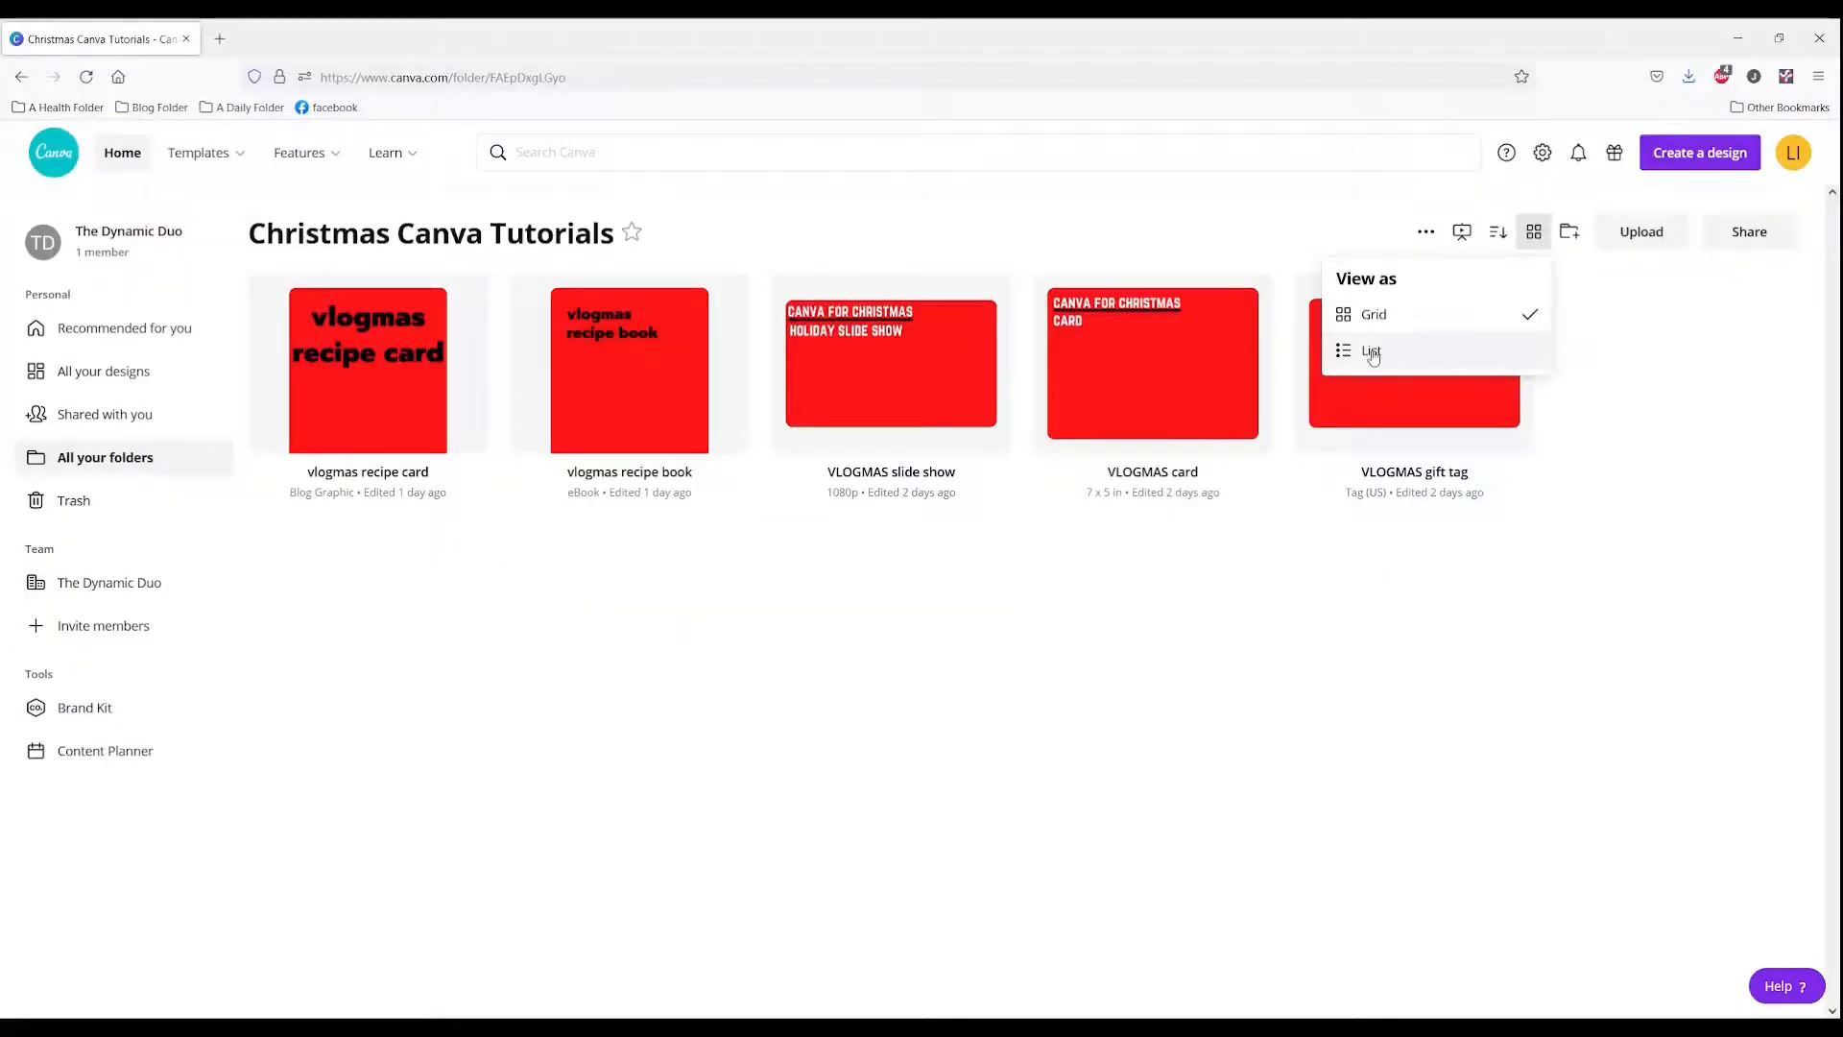
left_click(1371, 351)
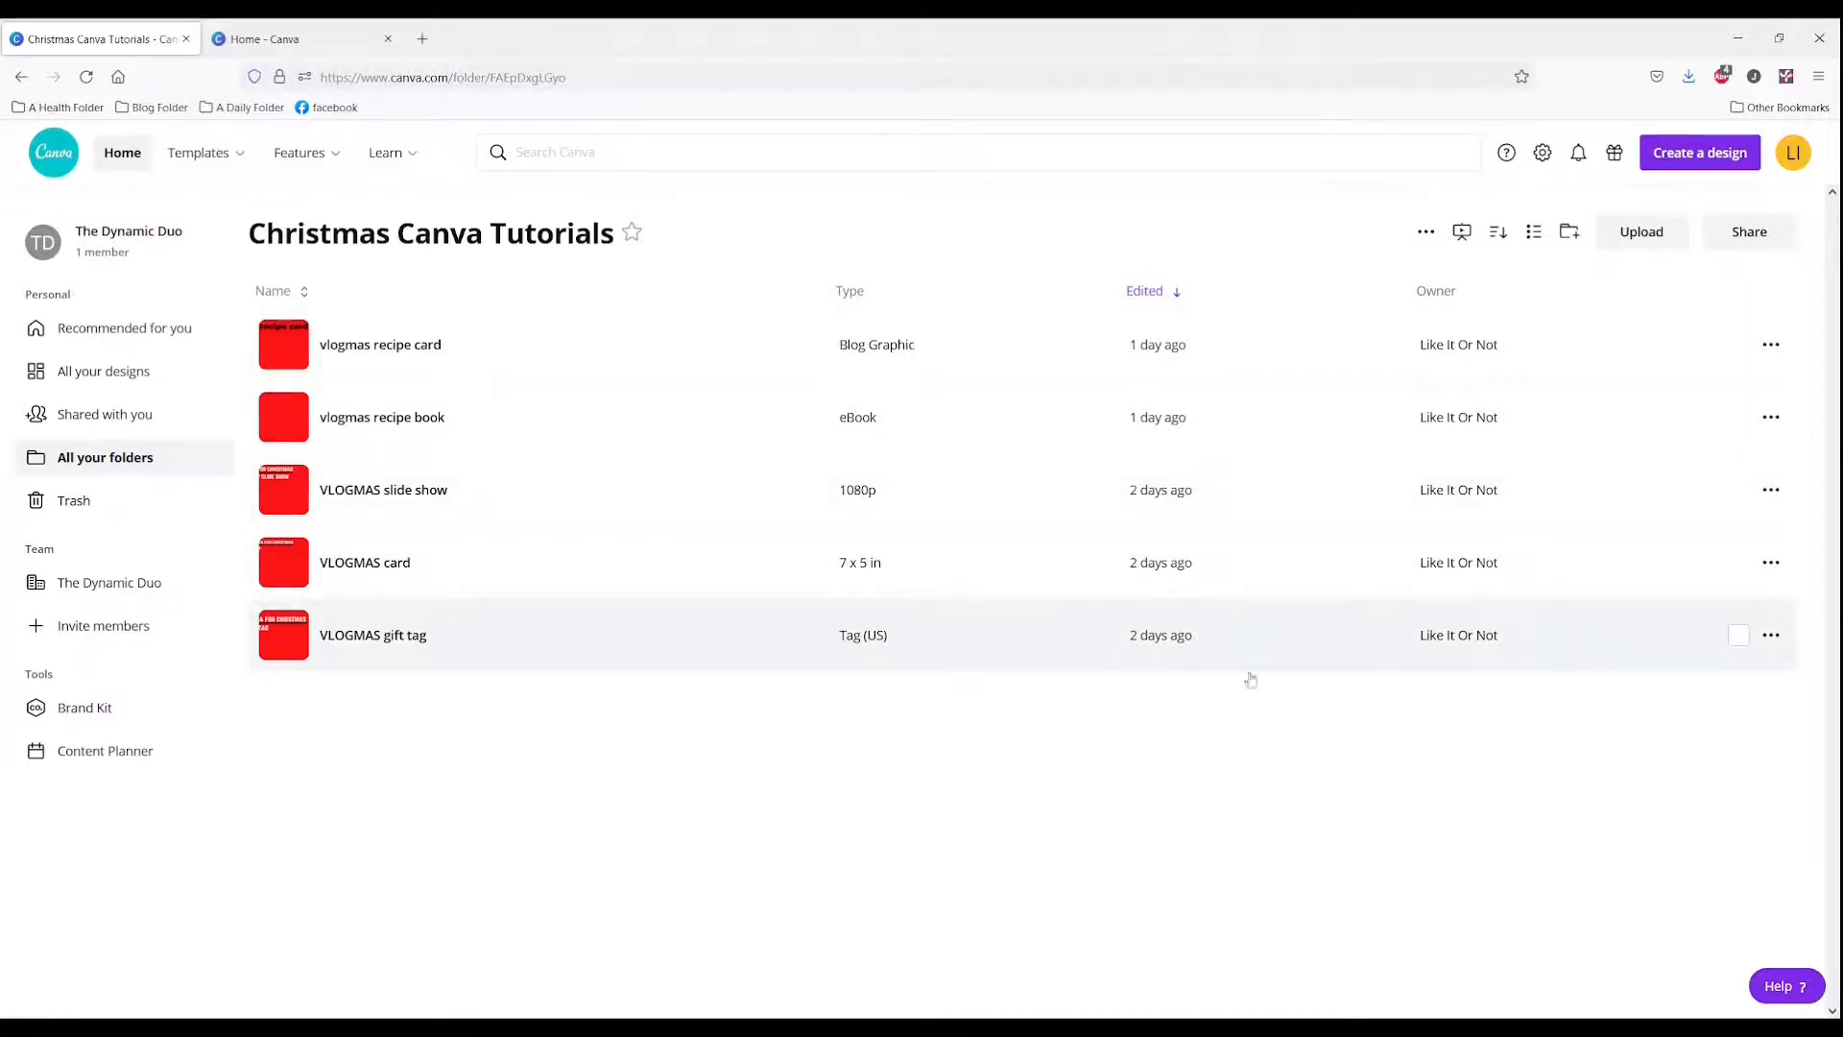
Step: Try sorting the folder's designs by Name (Z-A) and Edited (old to new), returning to Edited (new to old)
left_click(1498, 233)
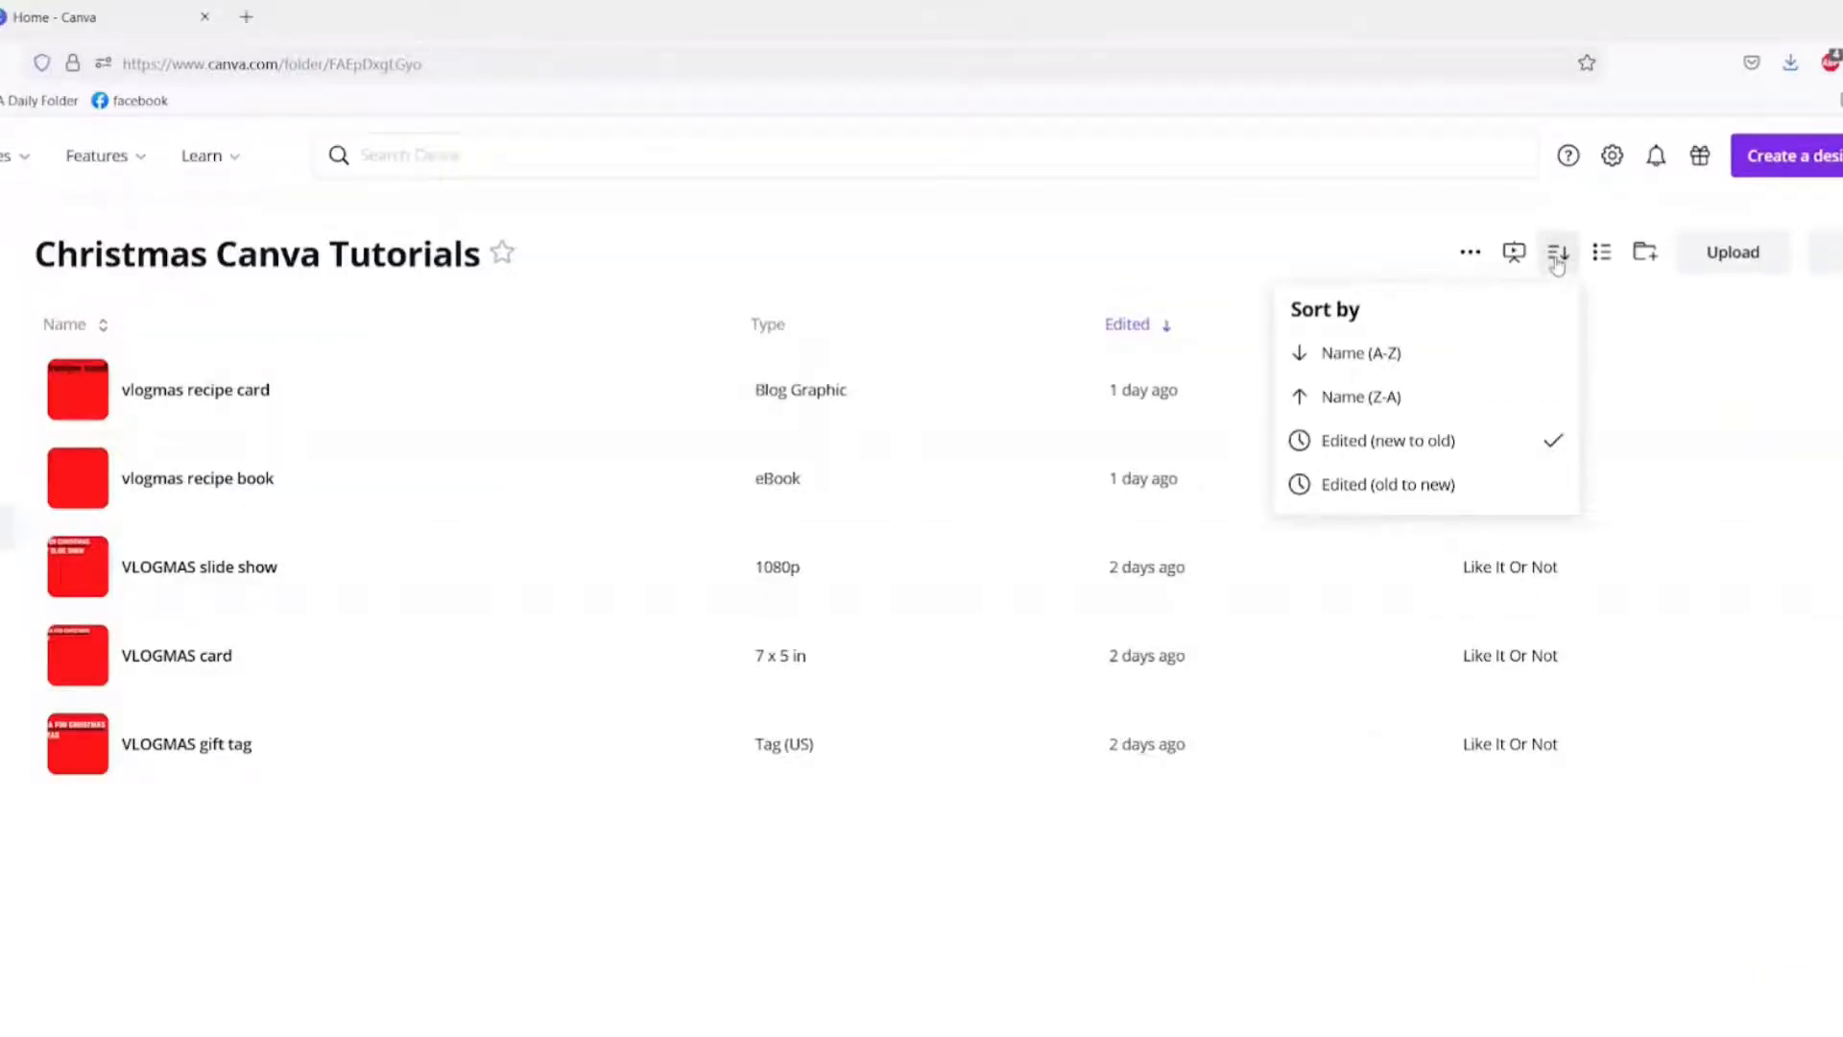
left_click(1361, 398)
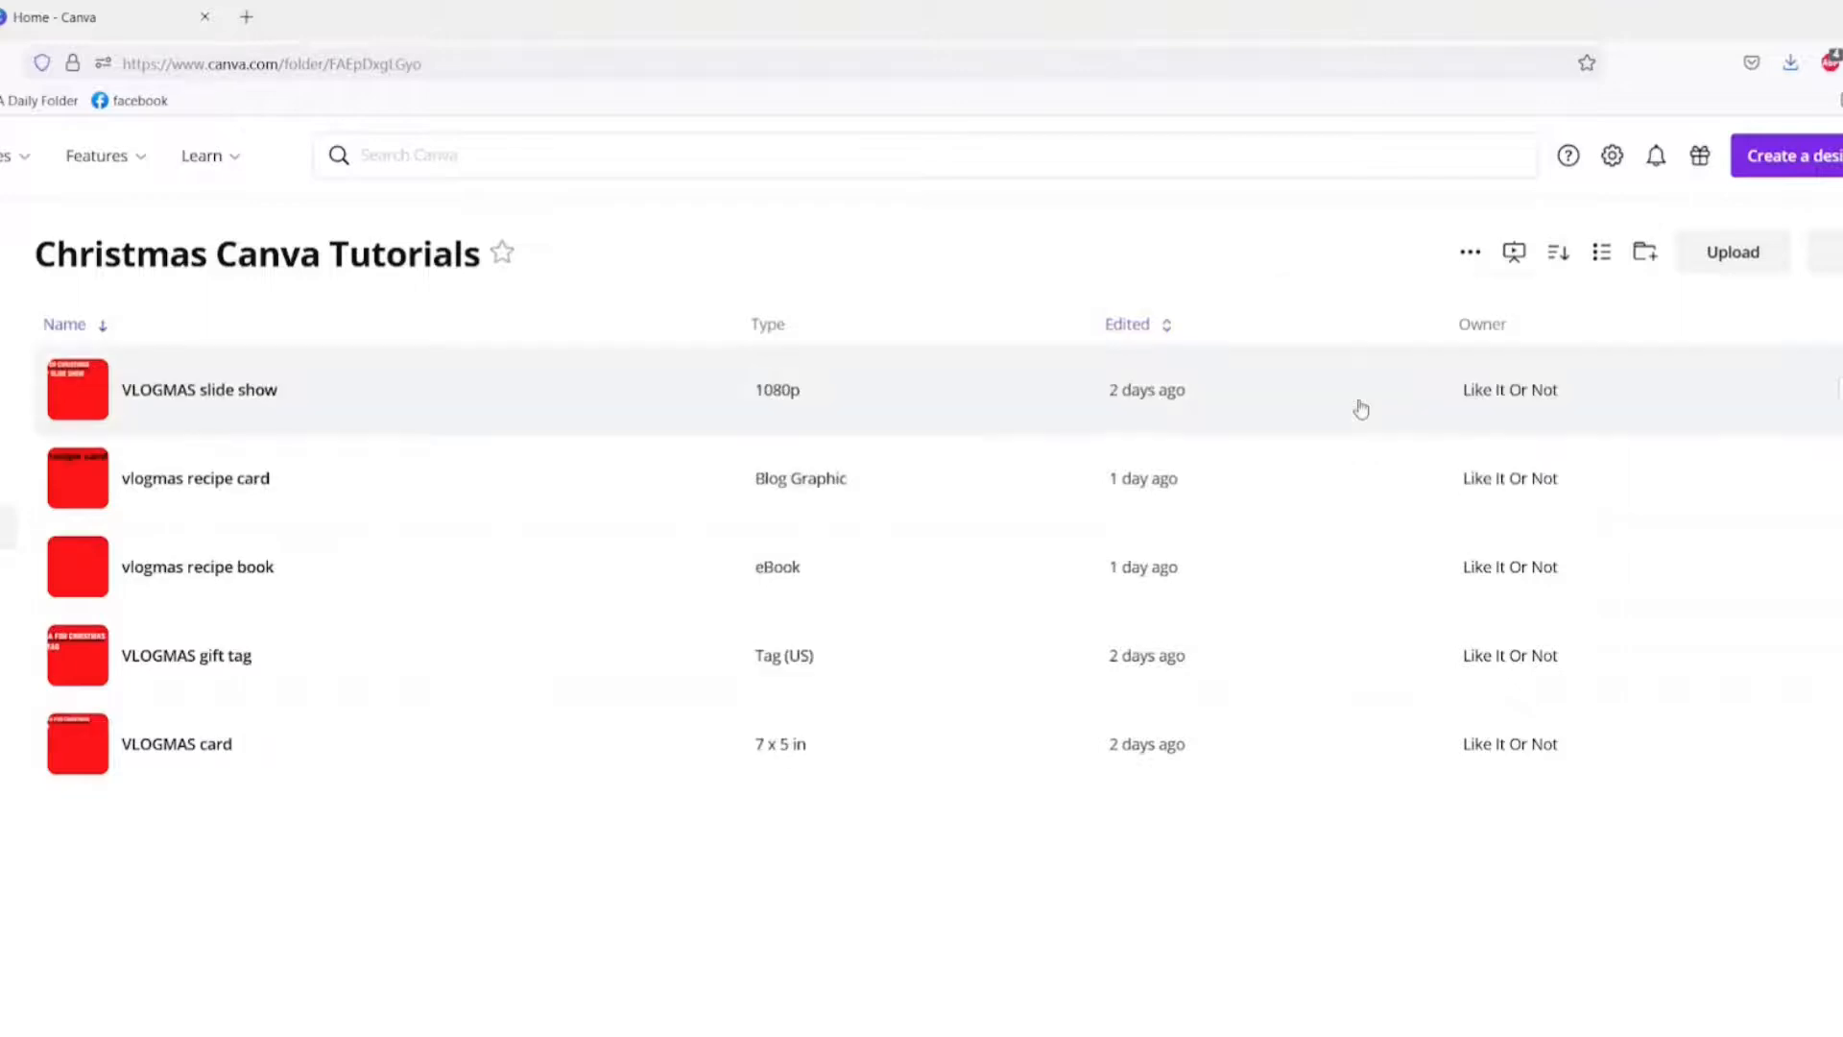
left_click(1557, 254)
left_click(1388, 485)
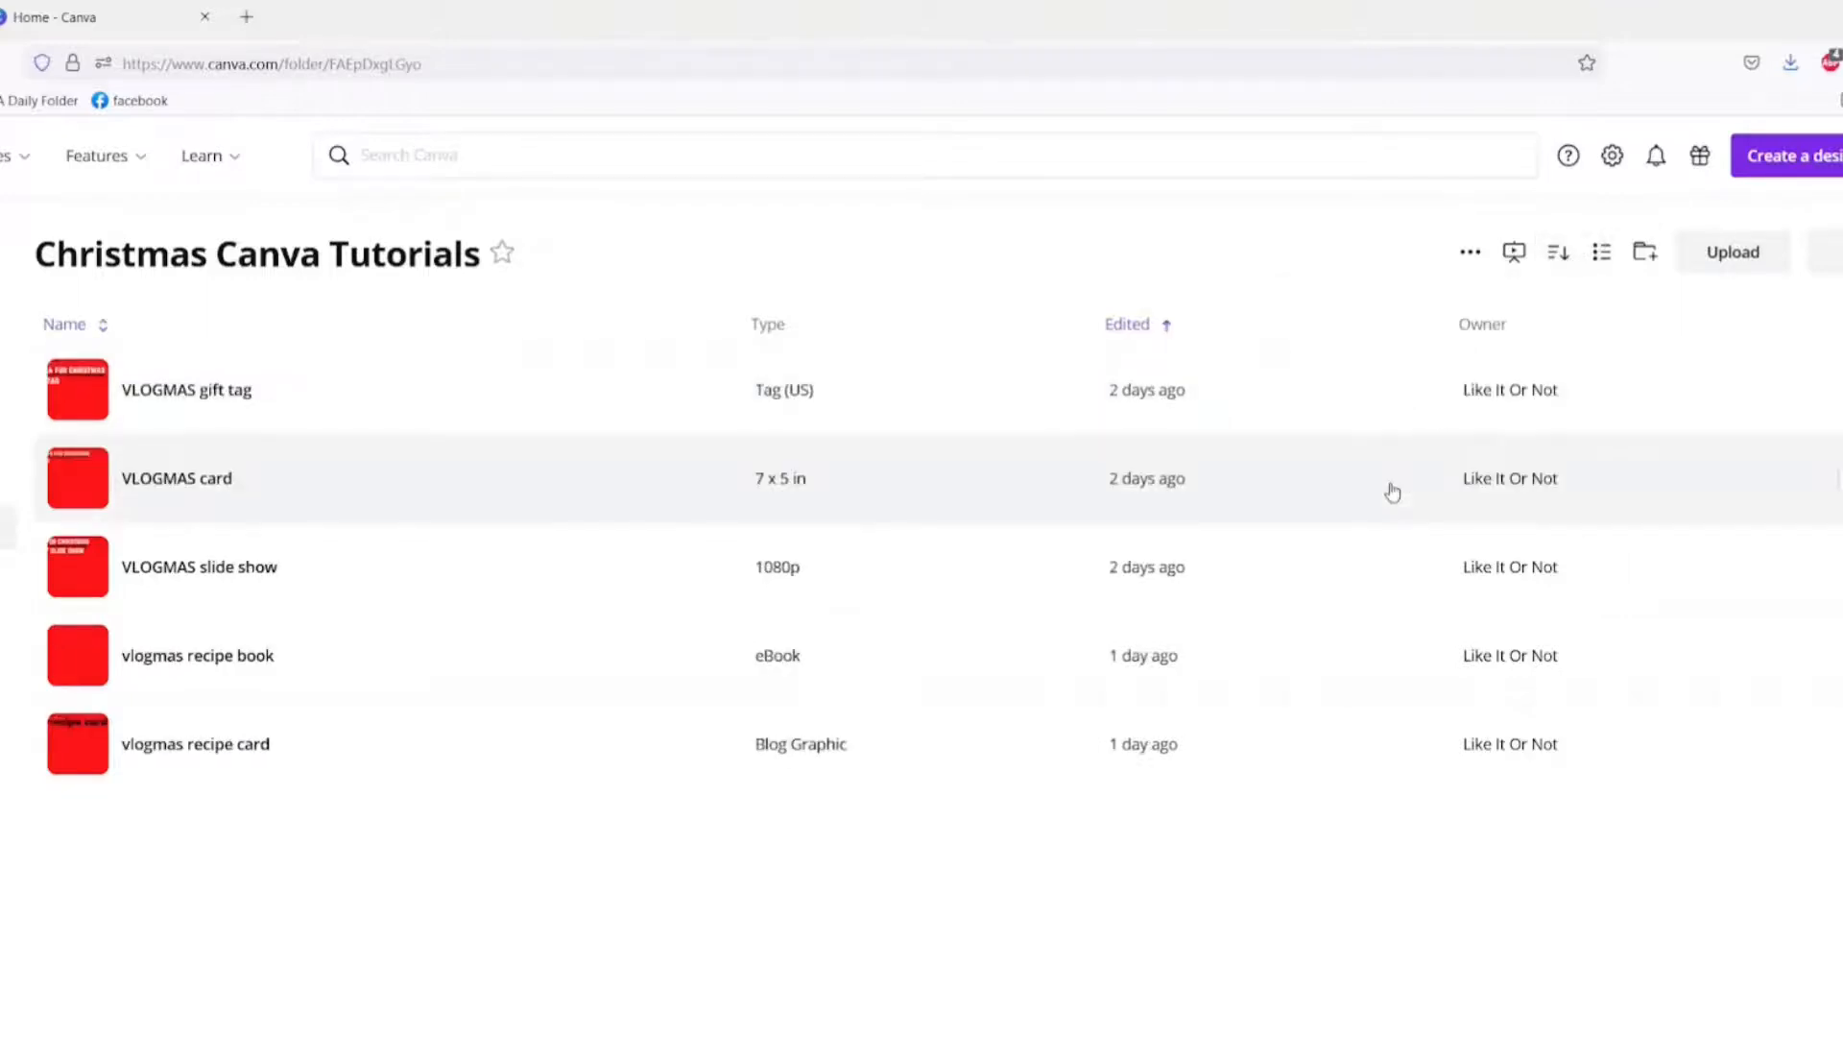
left_click(1558, 254)
left_click(1420, 451)
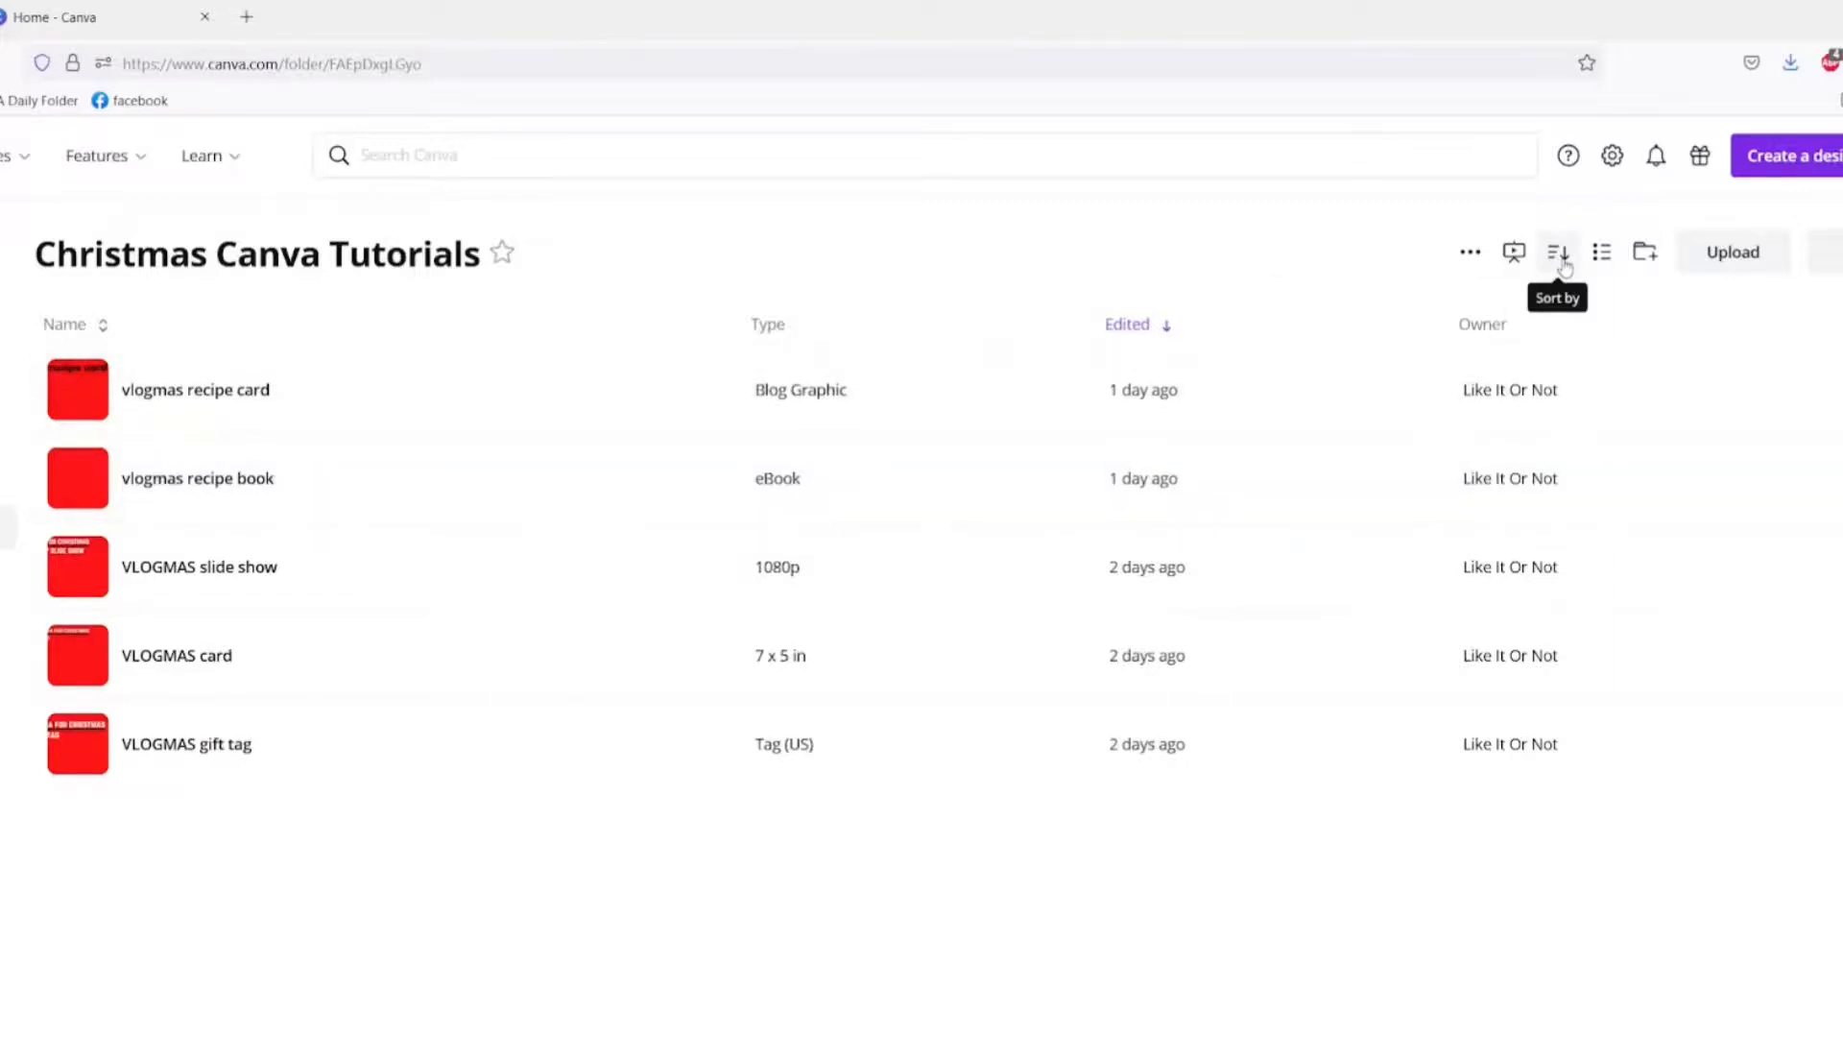
Step: Switch the folder's view back to Grid
left_click(1601, 253)
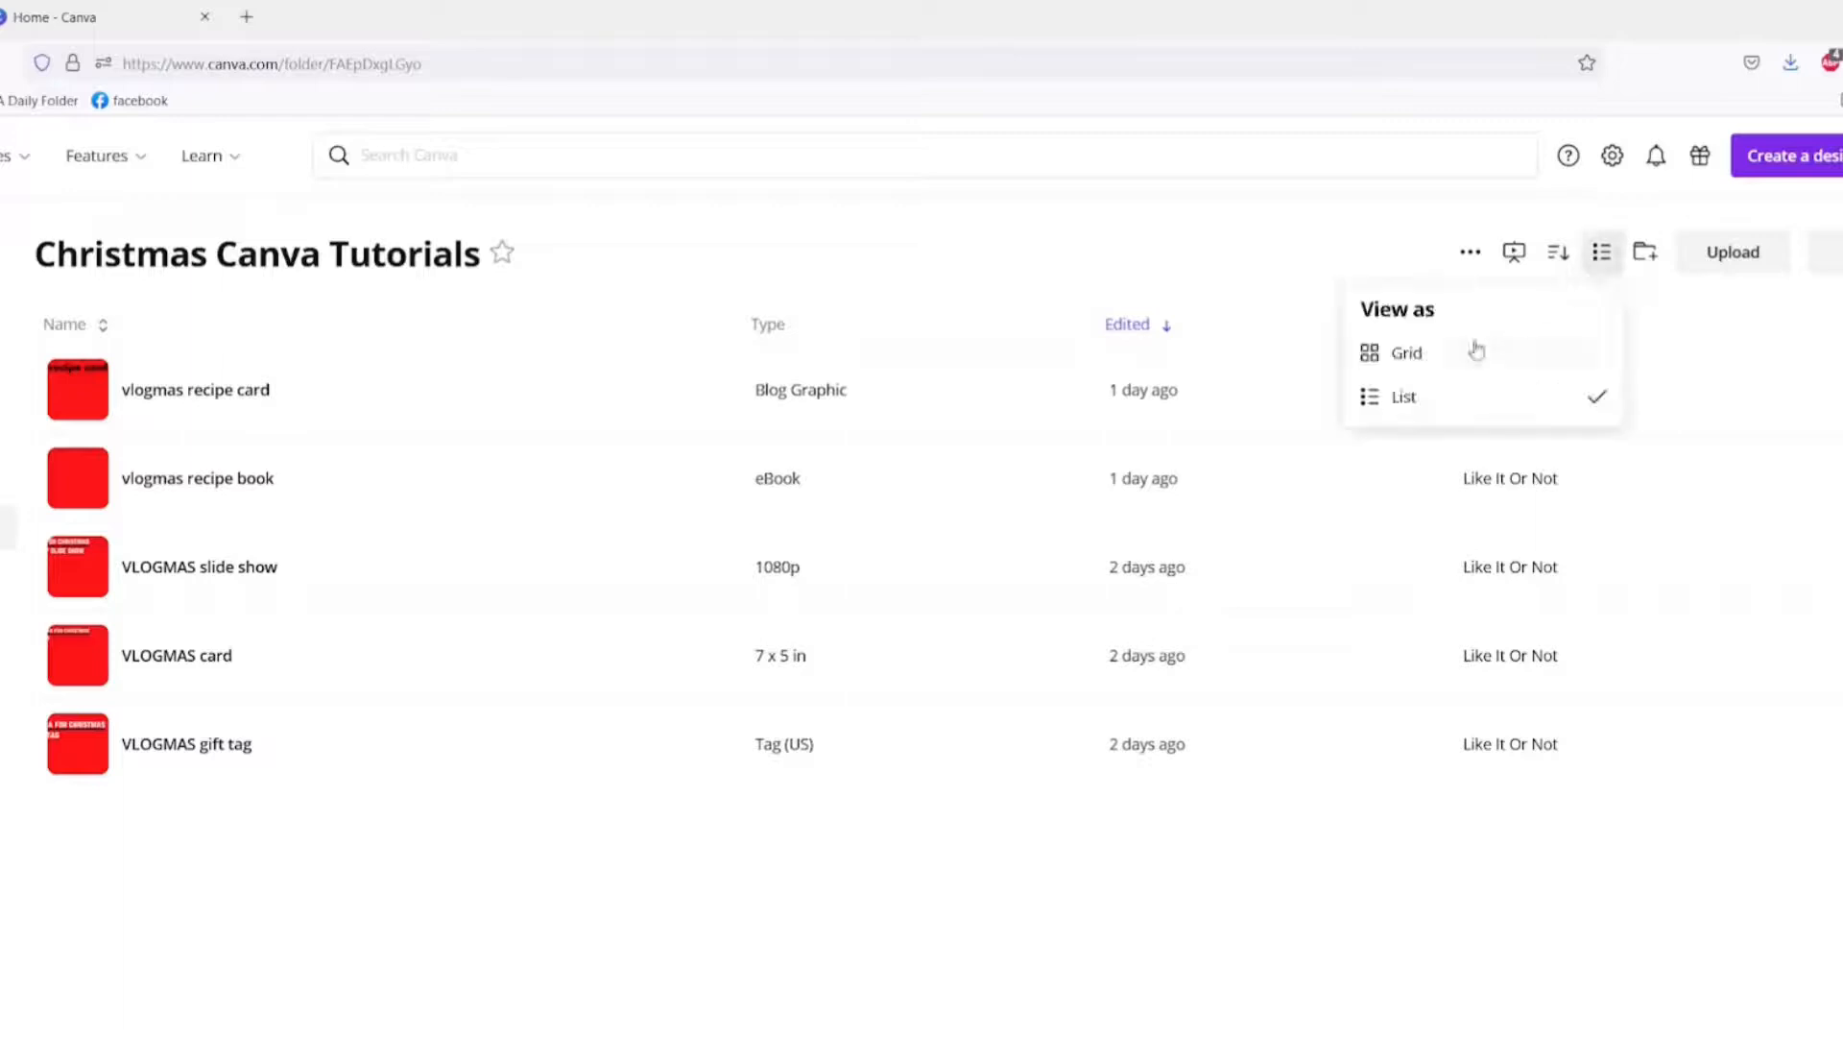
left_click(1453, 358)
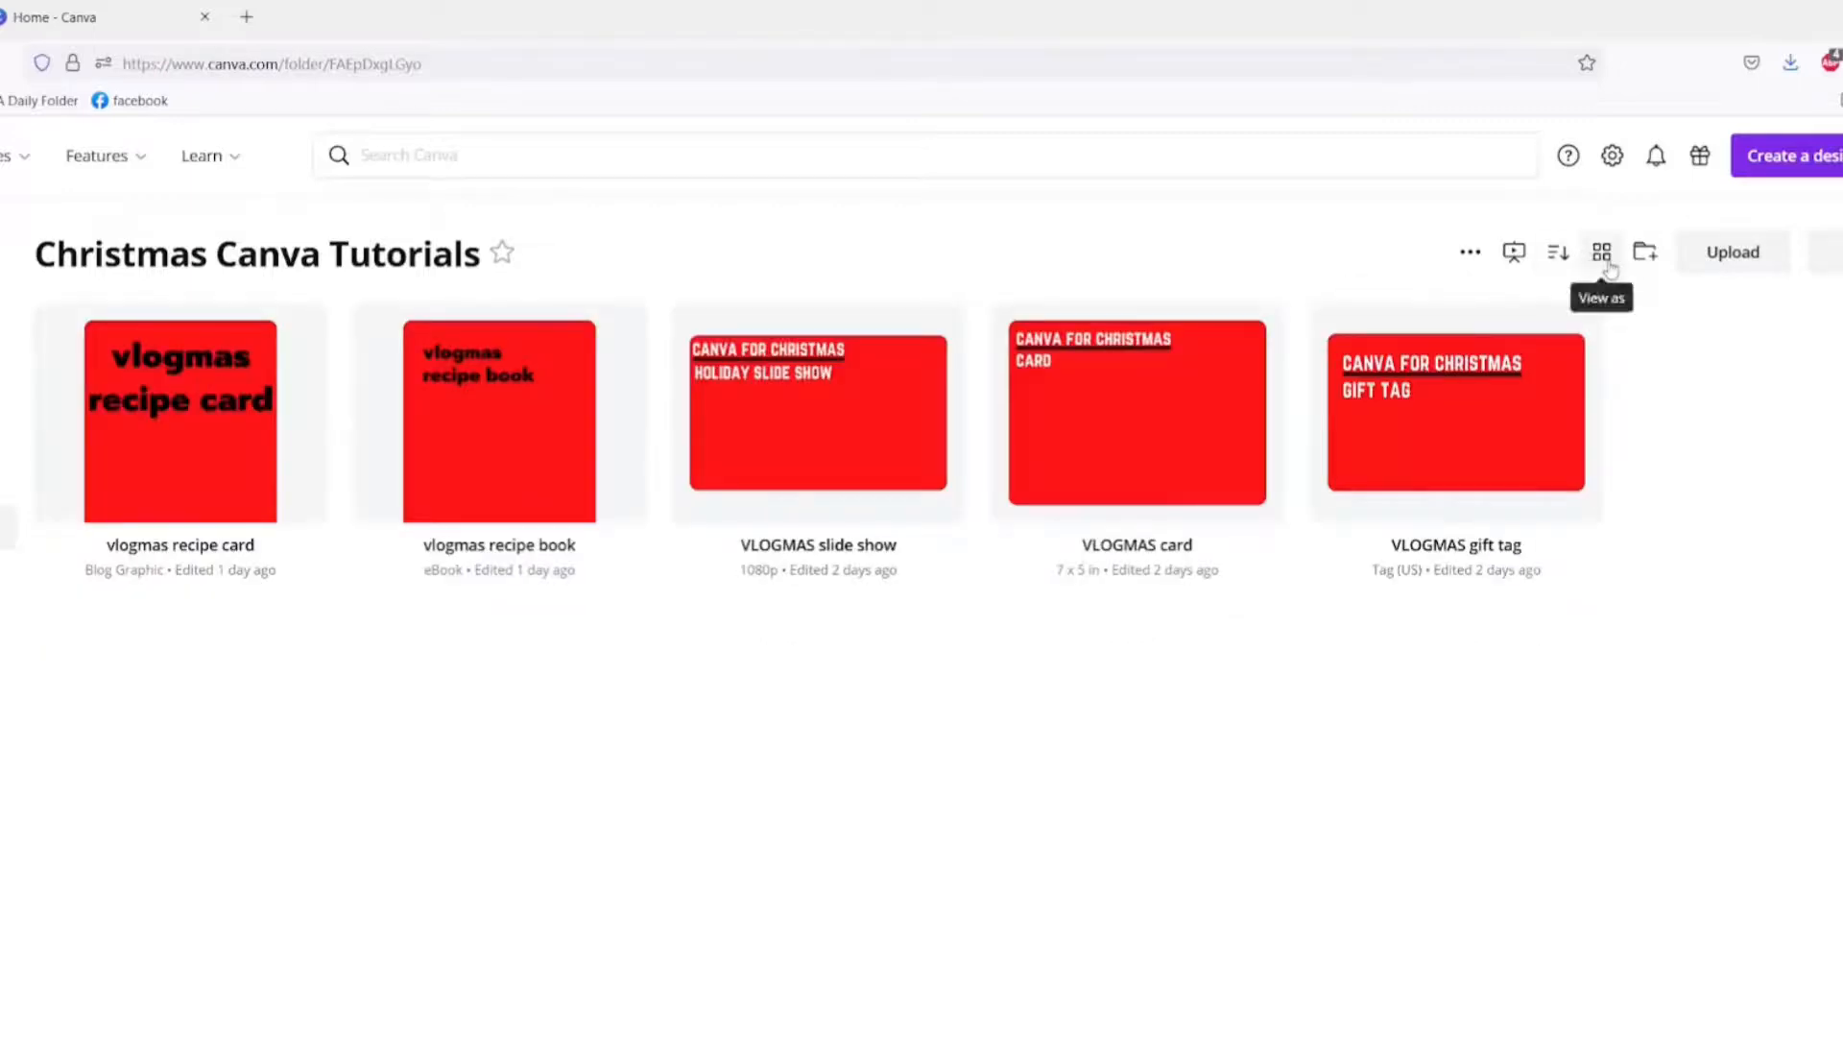
Step: Add a folder banner using the pink tulips template and save it
left_click(1472, 256)
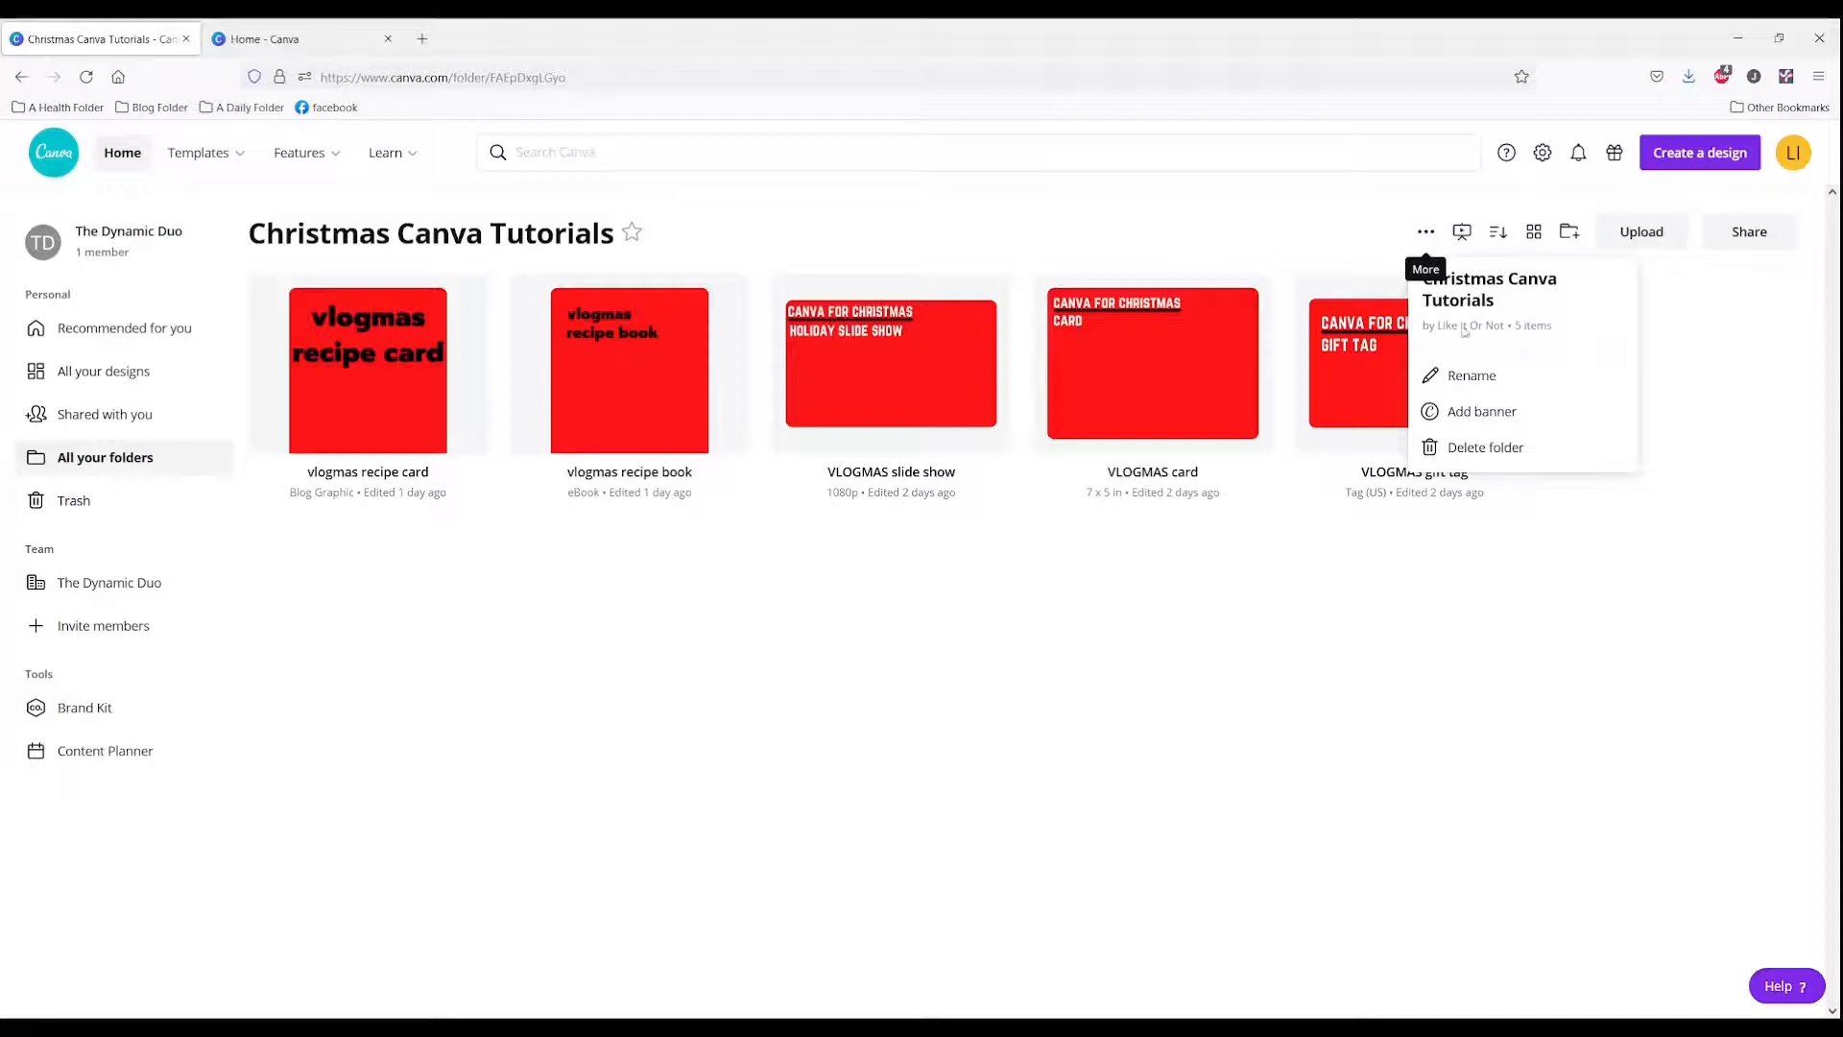
left_click(1472, 420)
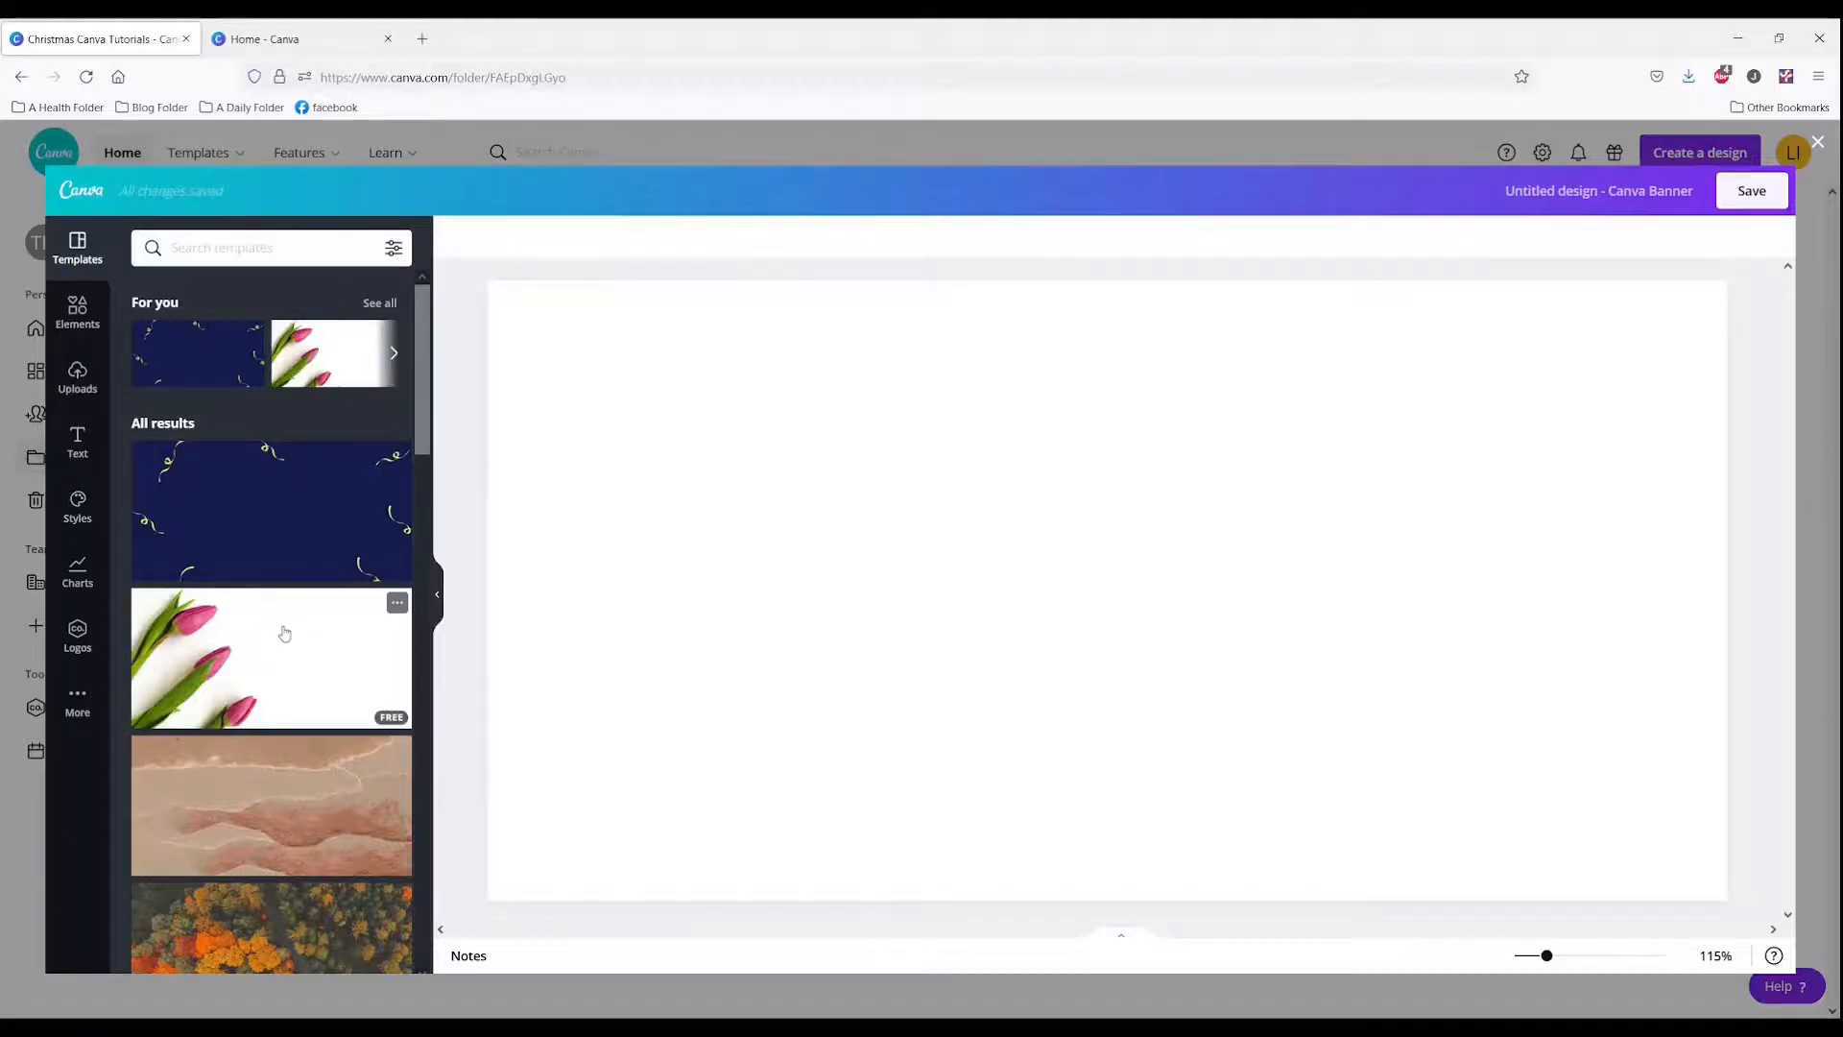
left_click(281, 632)
left_click(1738, 192)
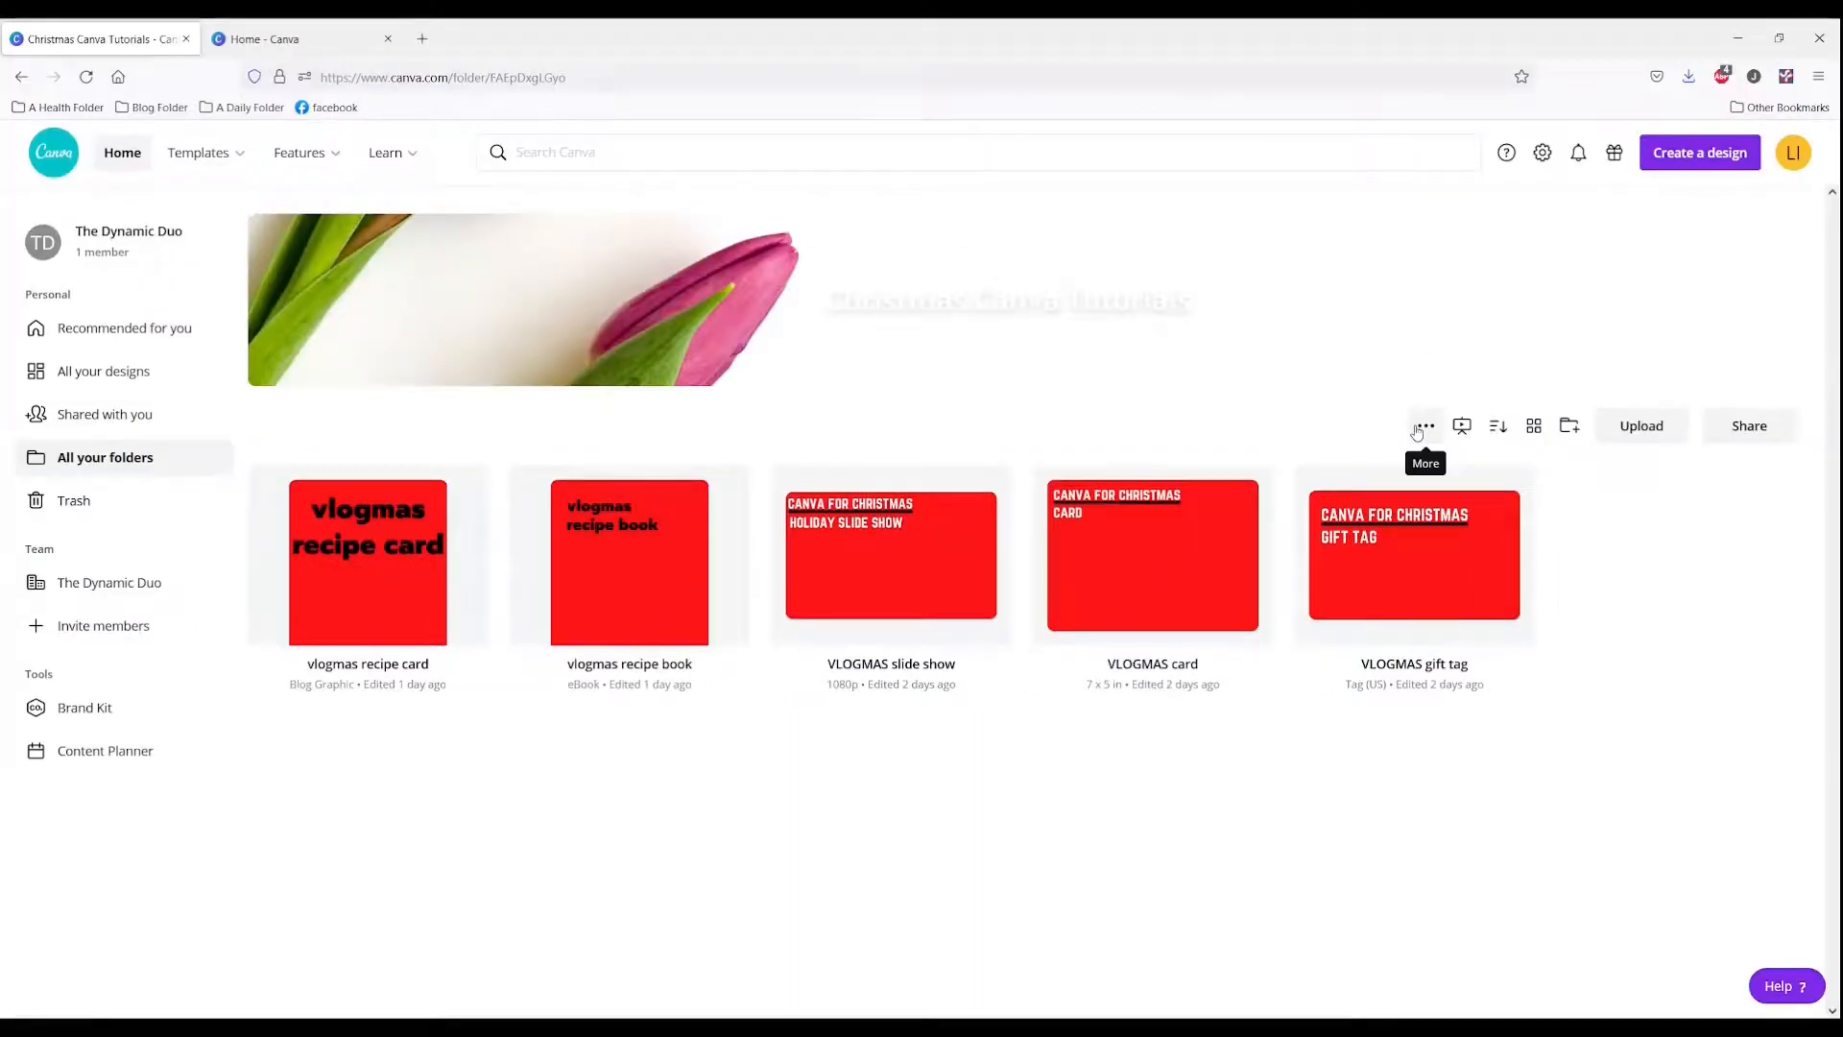
Step: Open the folder banner for editing and search templates for "christmas"
left_click(1418, 433)
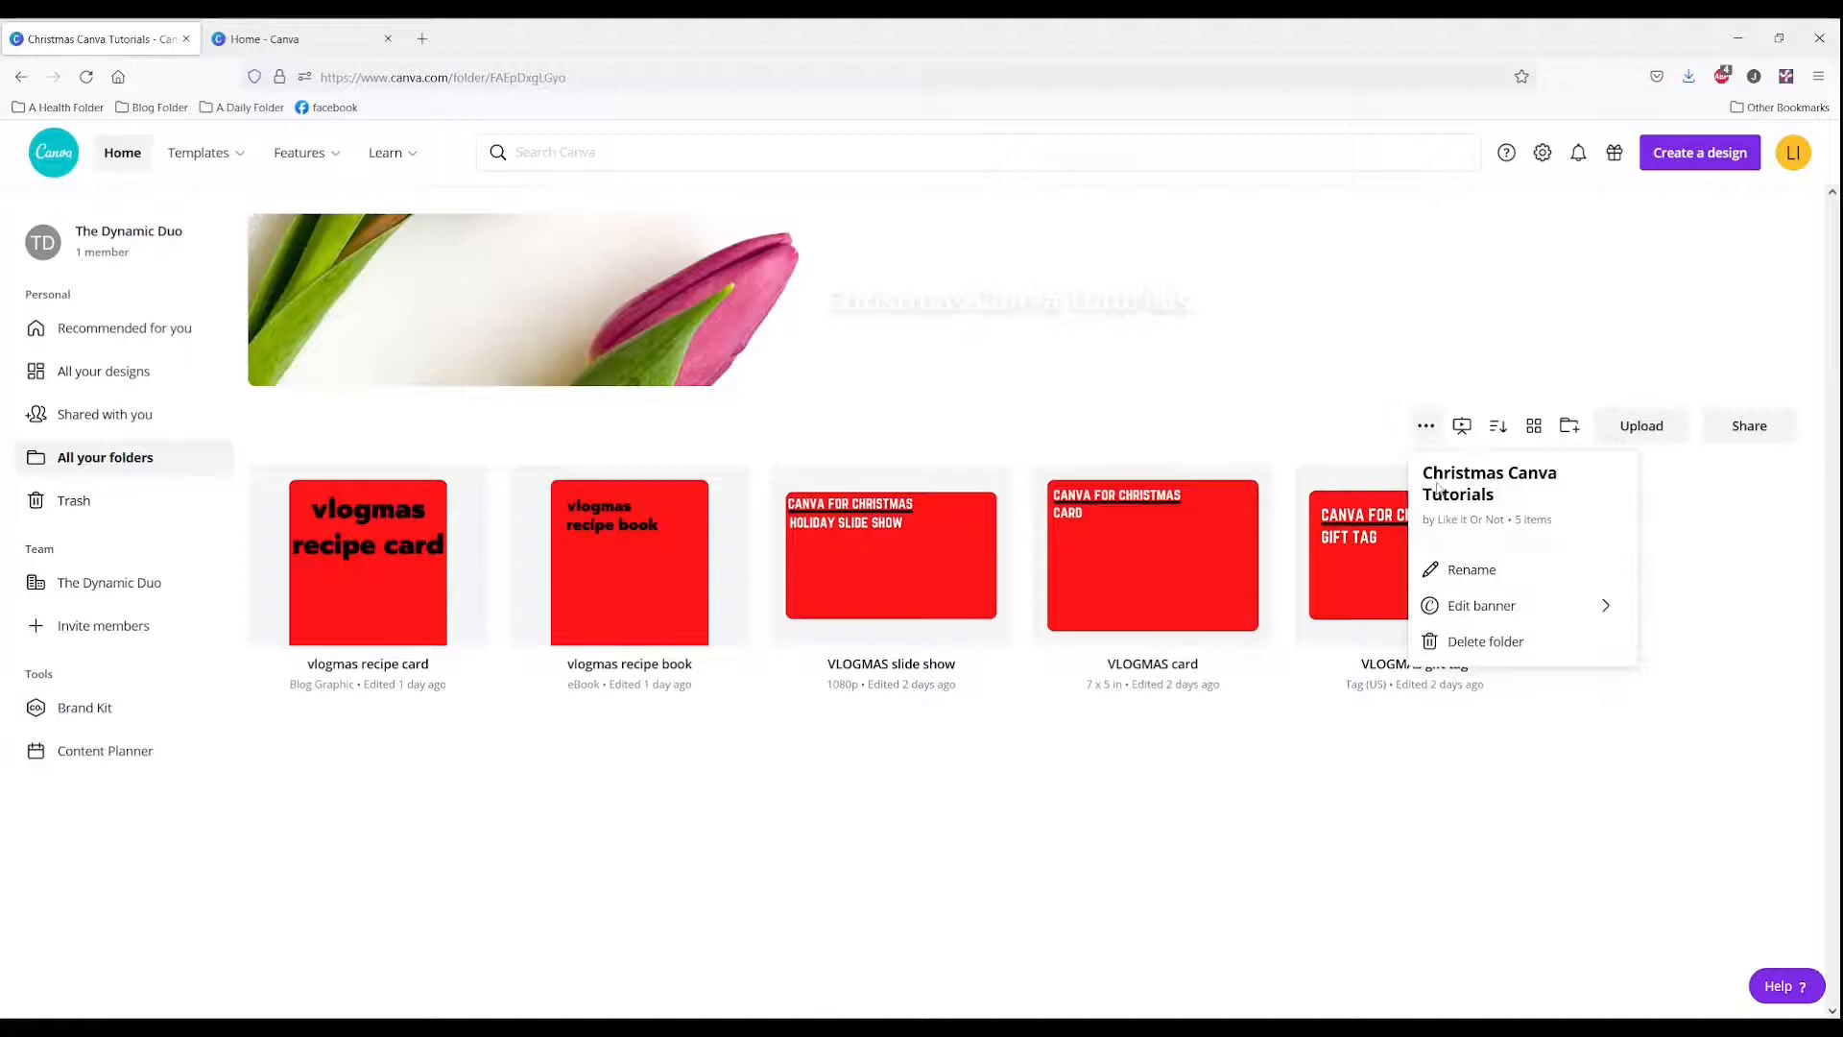
left_click(1459, 605)
left_click(1452, 523)
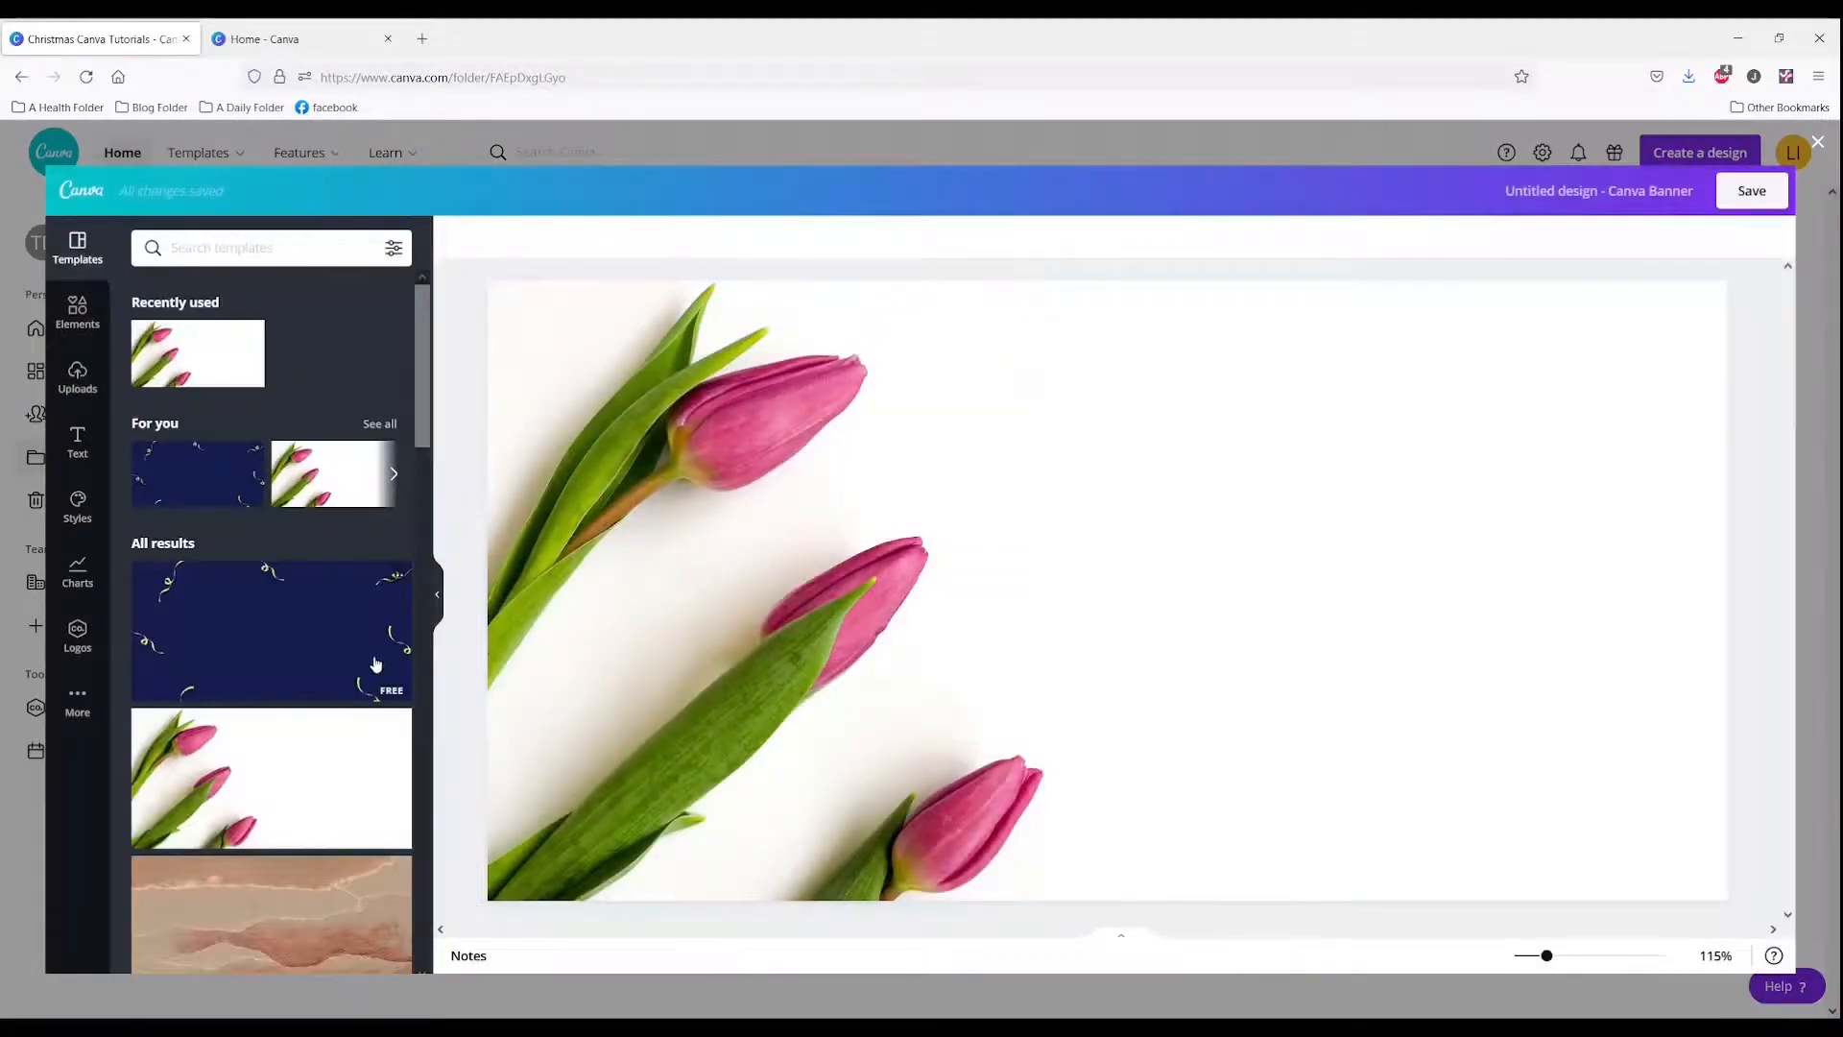
scroll(376, 665, "down", 5)
left_click(254, 240)
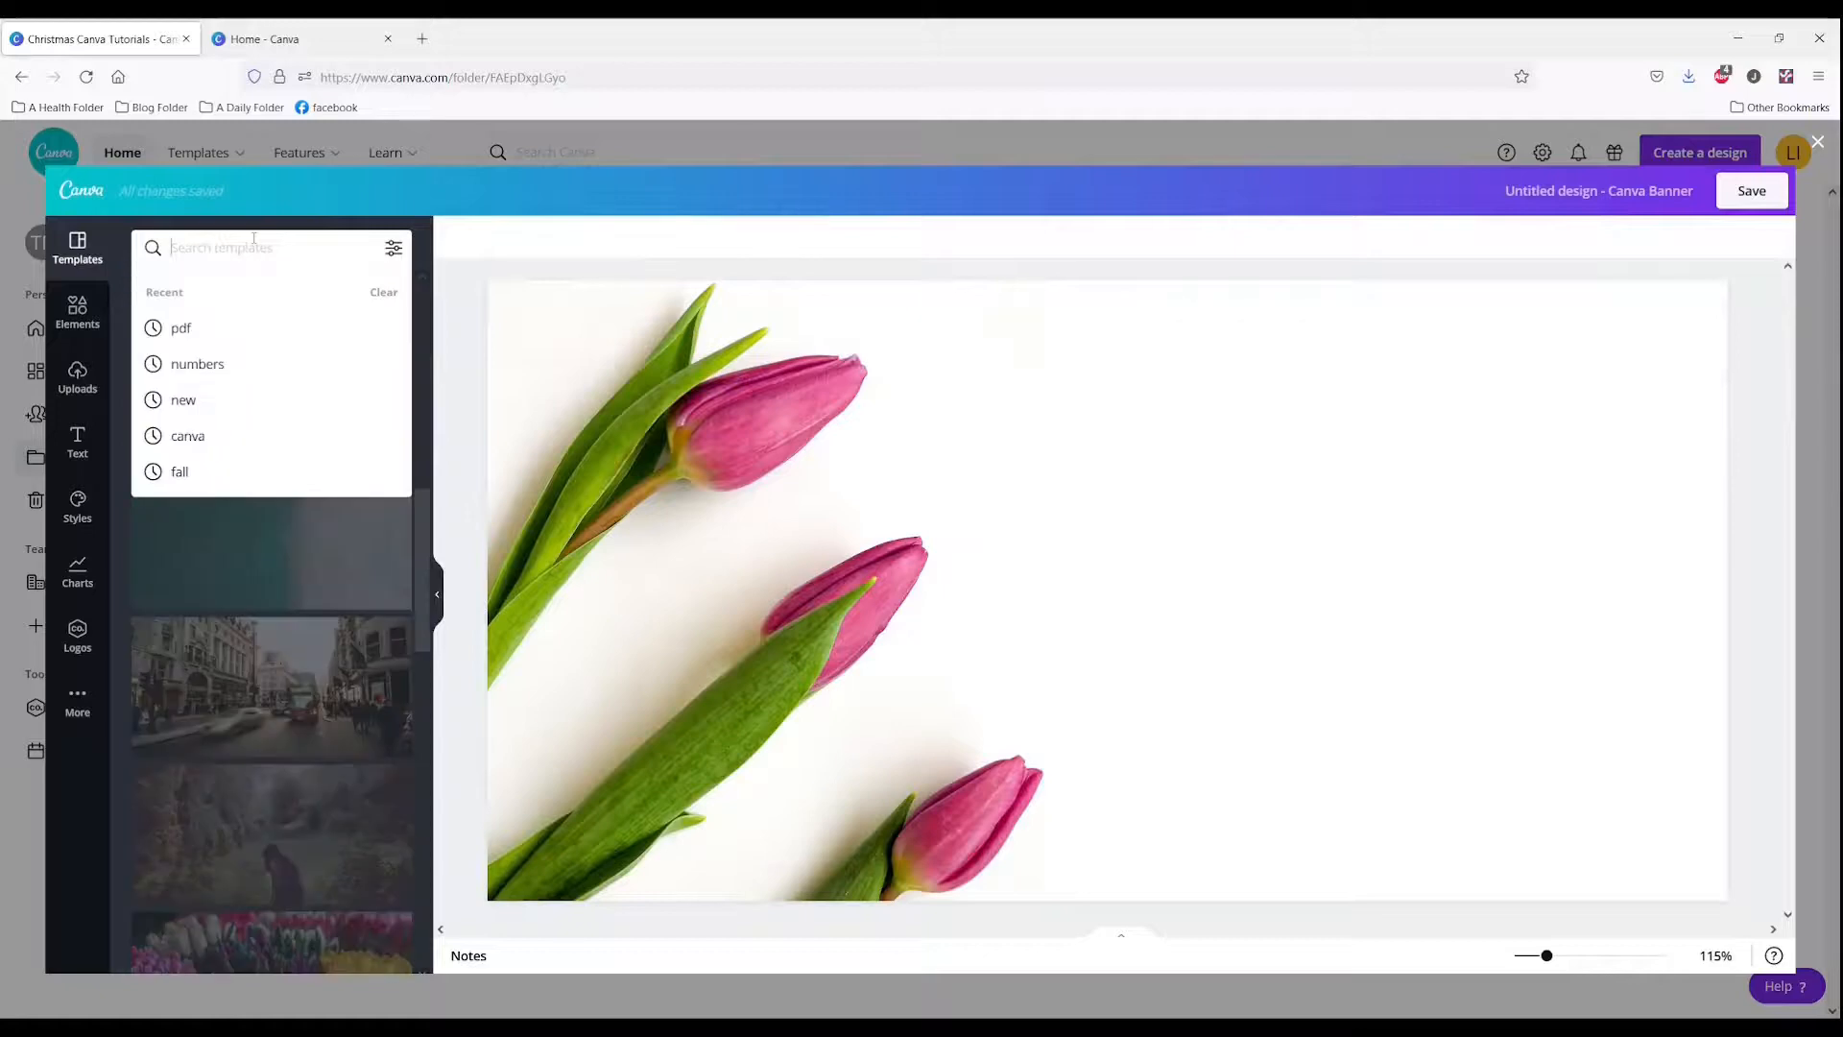
type("christmas")
key("Return")
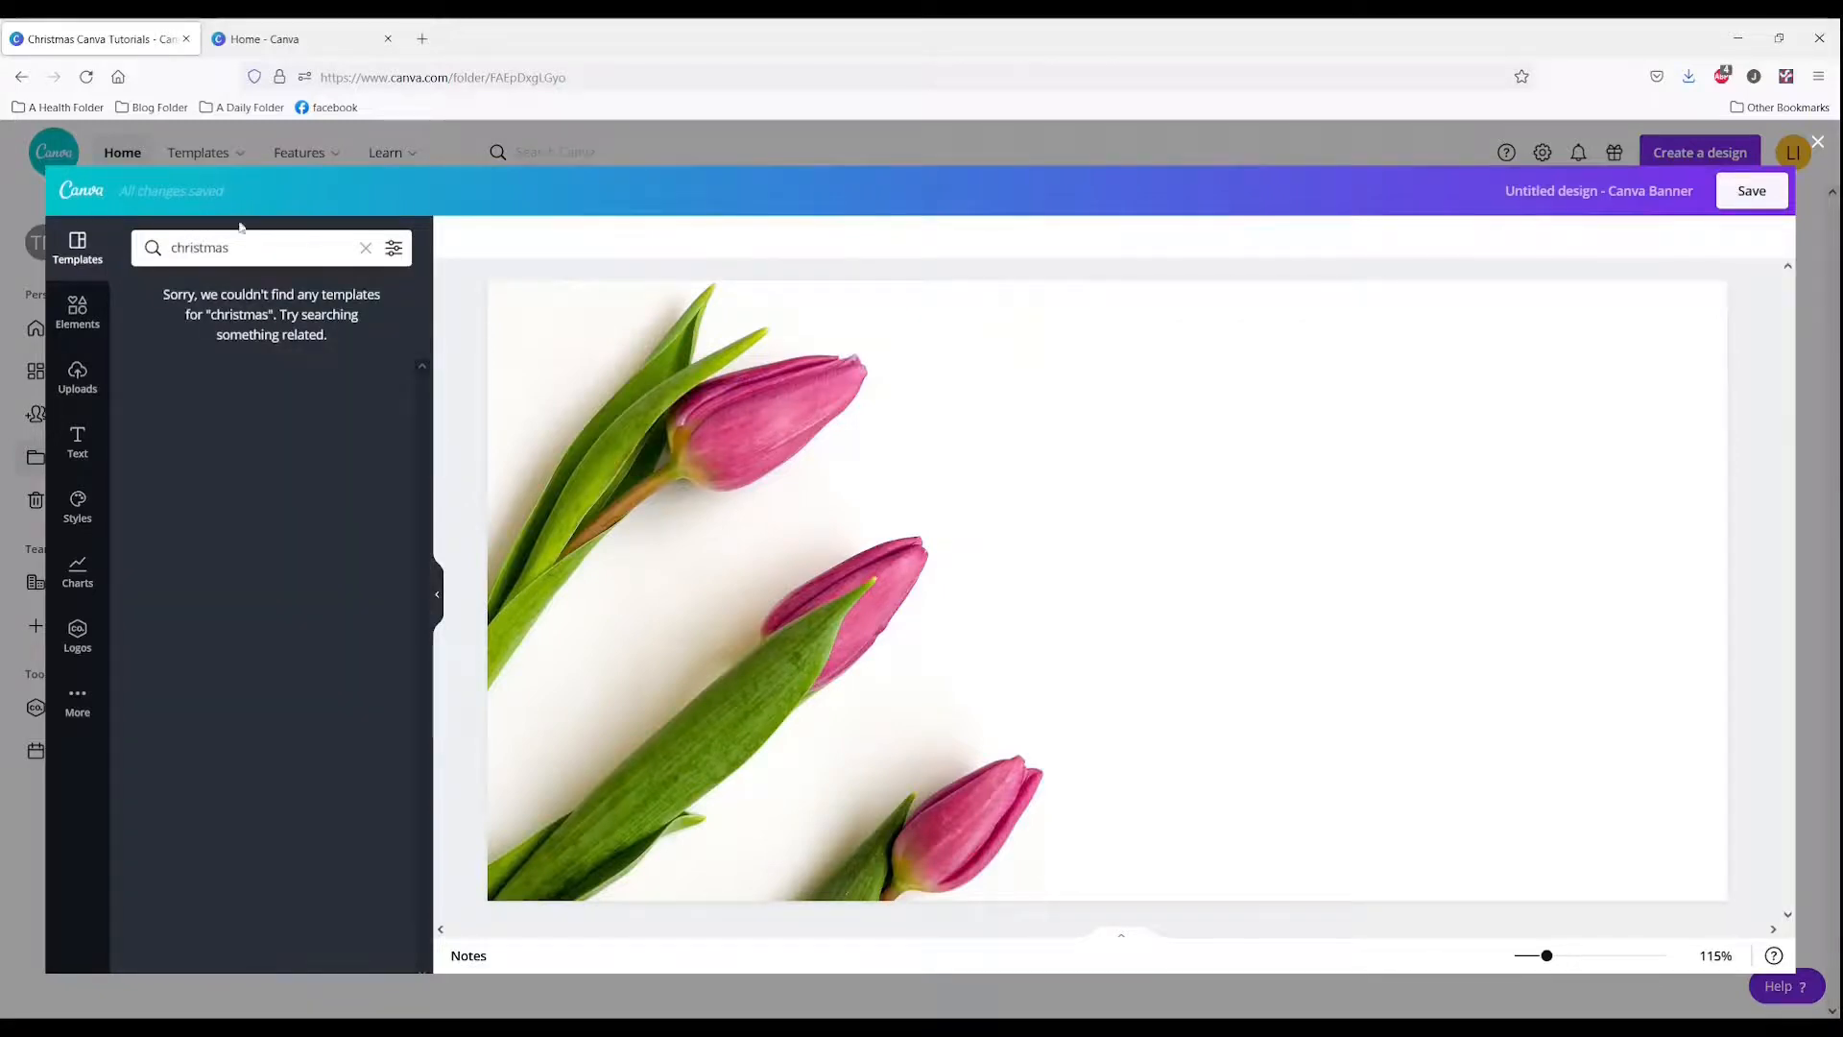
double_click(235, 240)
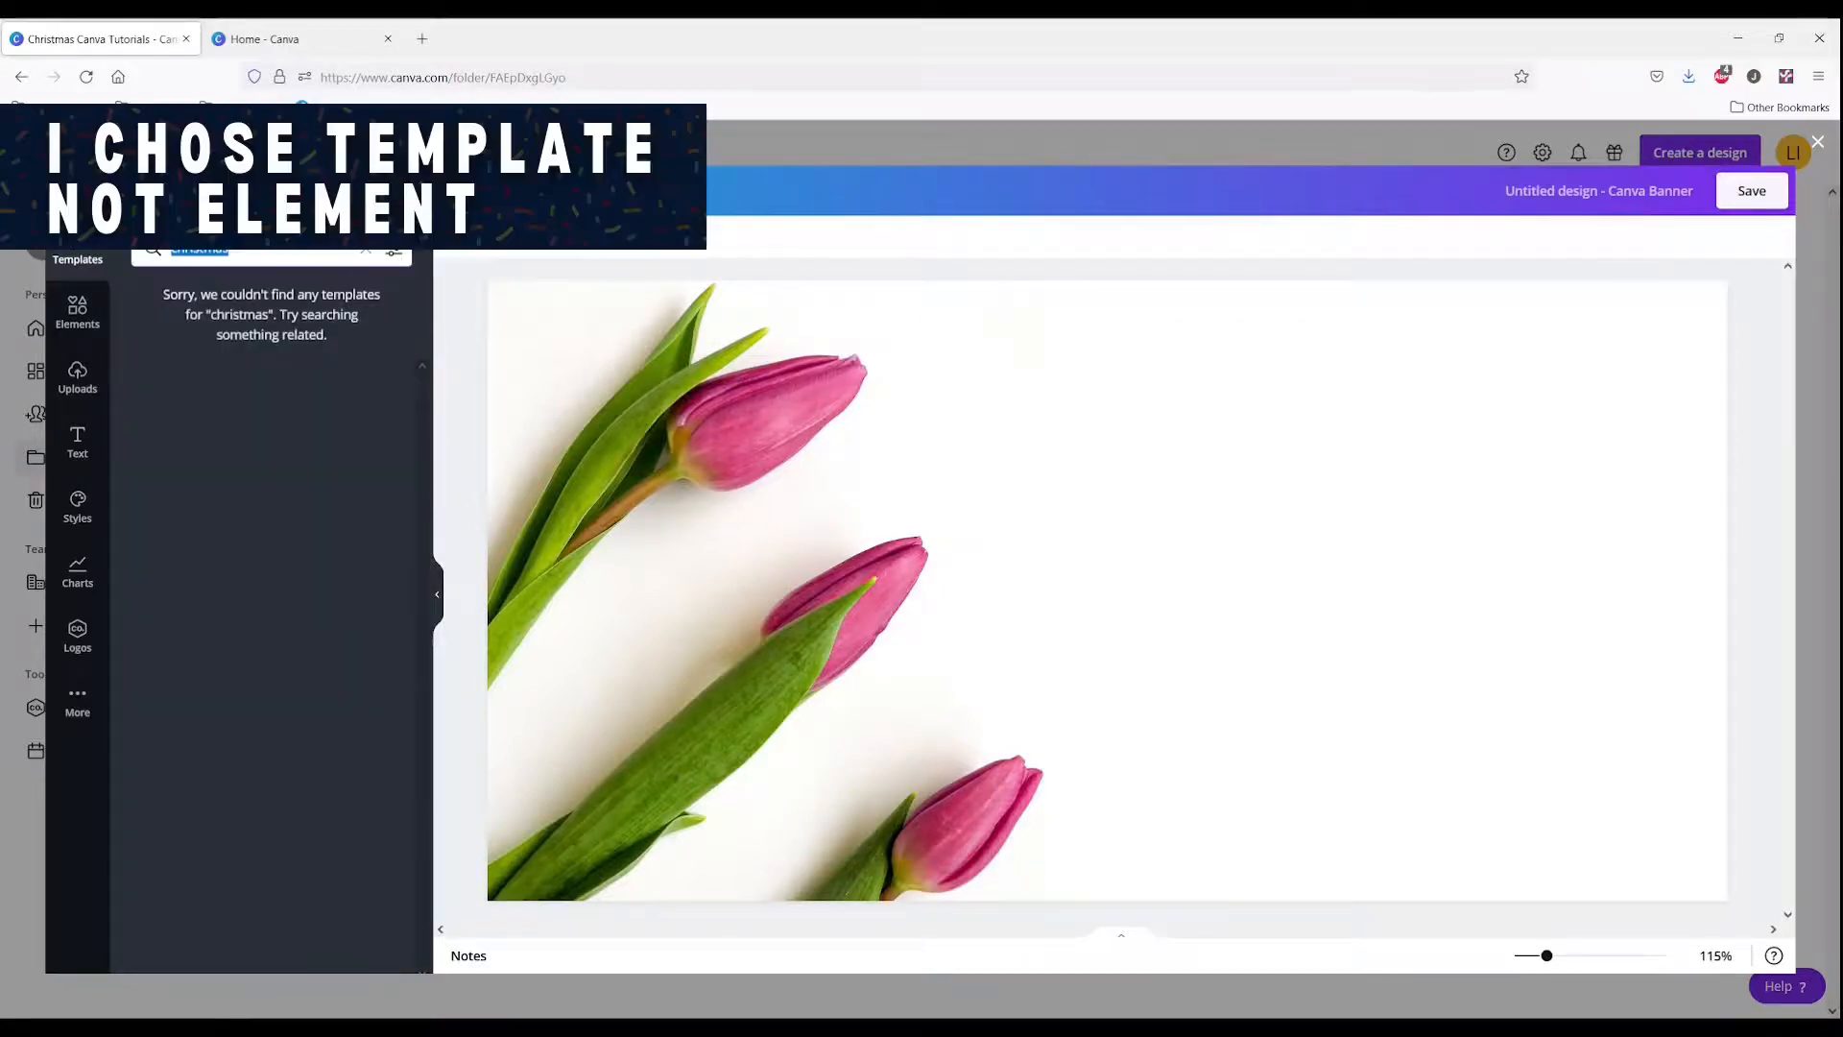
Step: Search elements for "christmas" and set the red ornament Christmas tree photo as the banner background
left_click(77, 310)
left_click(202, 247)
type("christmas")
key("Return")
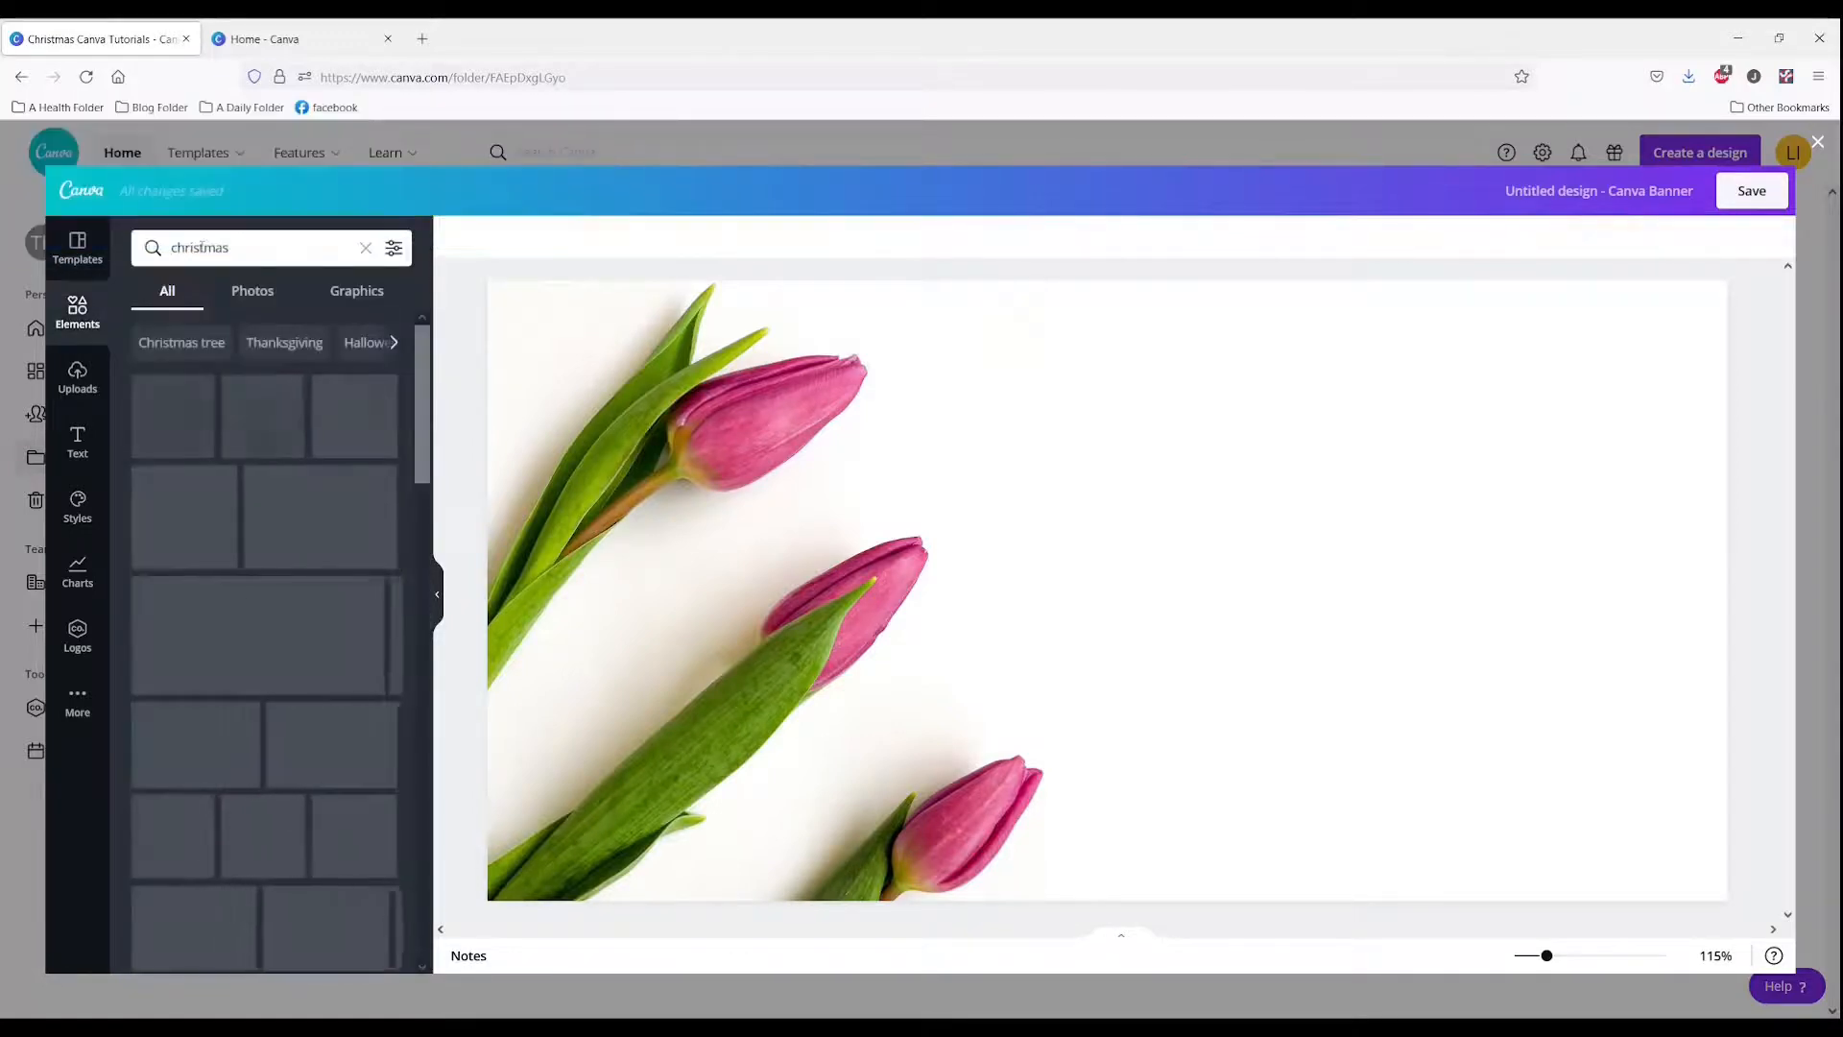
scroll(240, 531, "down", 2)
scroll(240, 531, "down", 1)
left_click(317, 413)
right_click(900, 570)
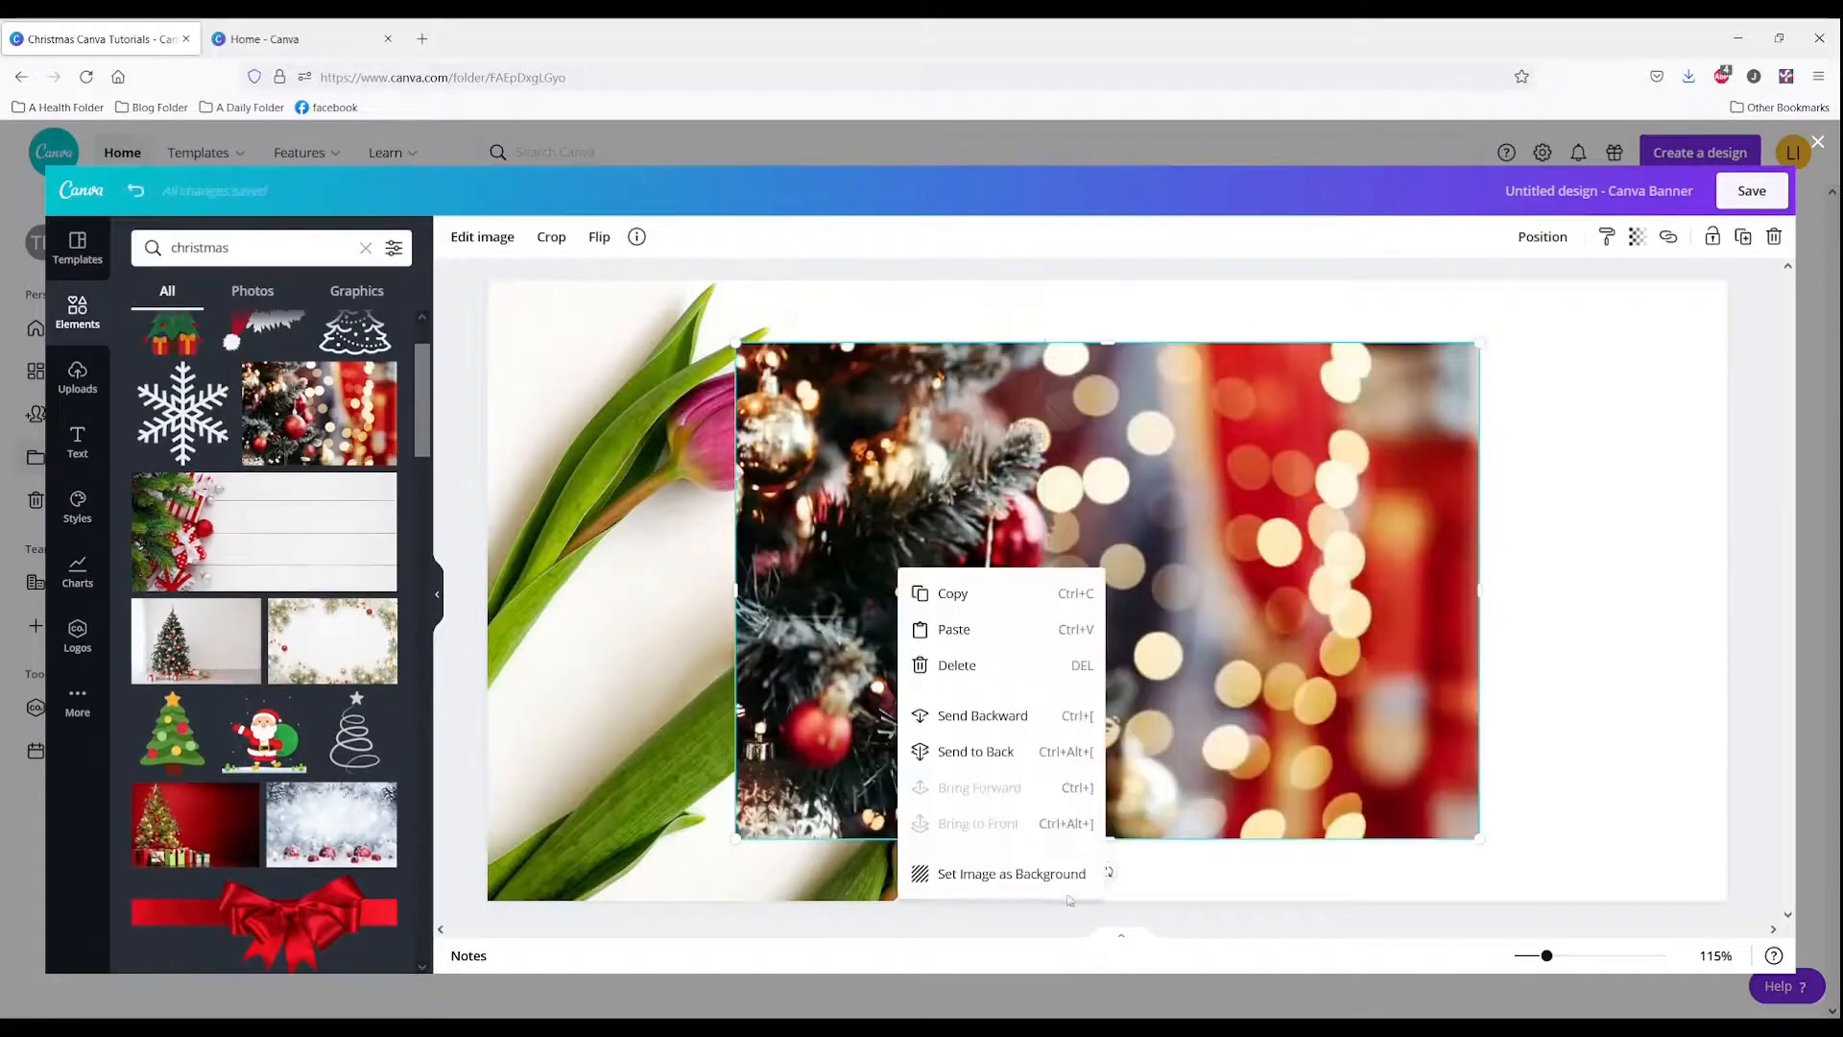
left_click(1029, 876)
Step: Delete the tulip image from the banner and save the banner
left_click(742, 691)
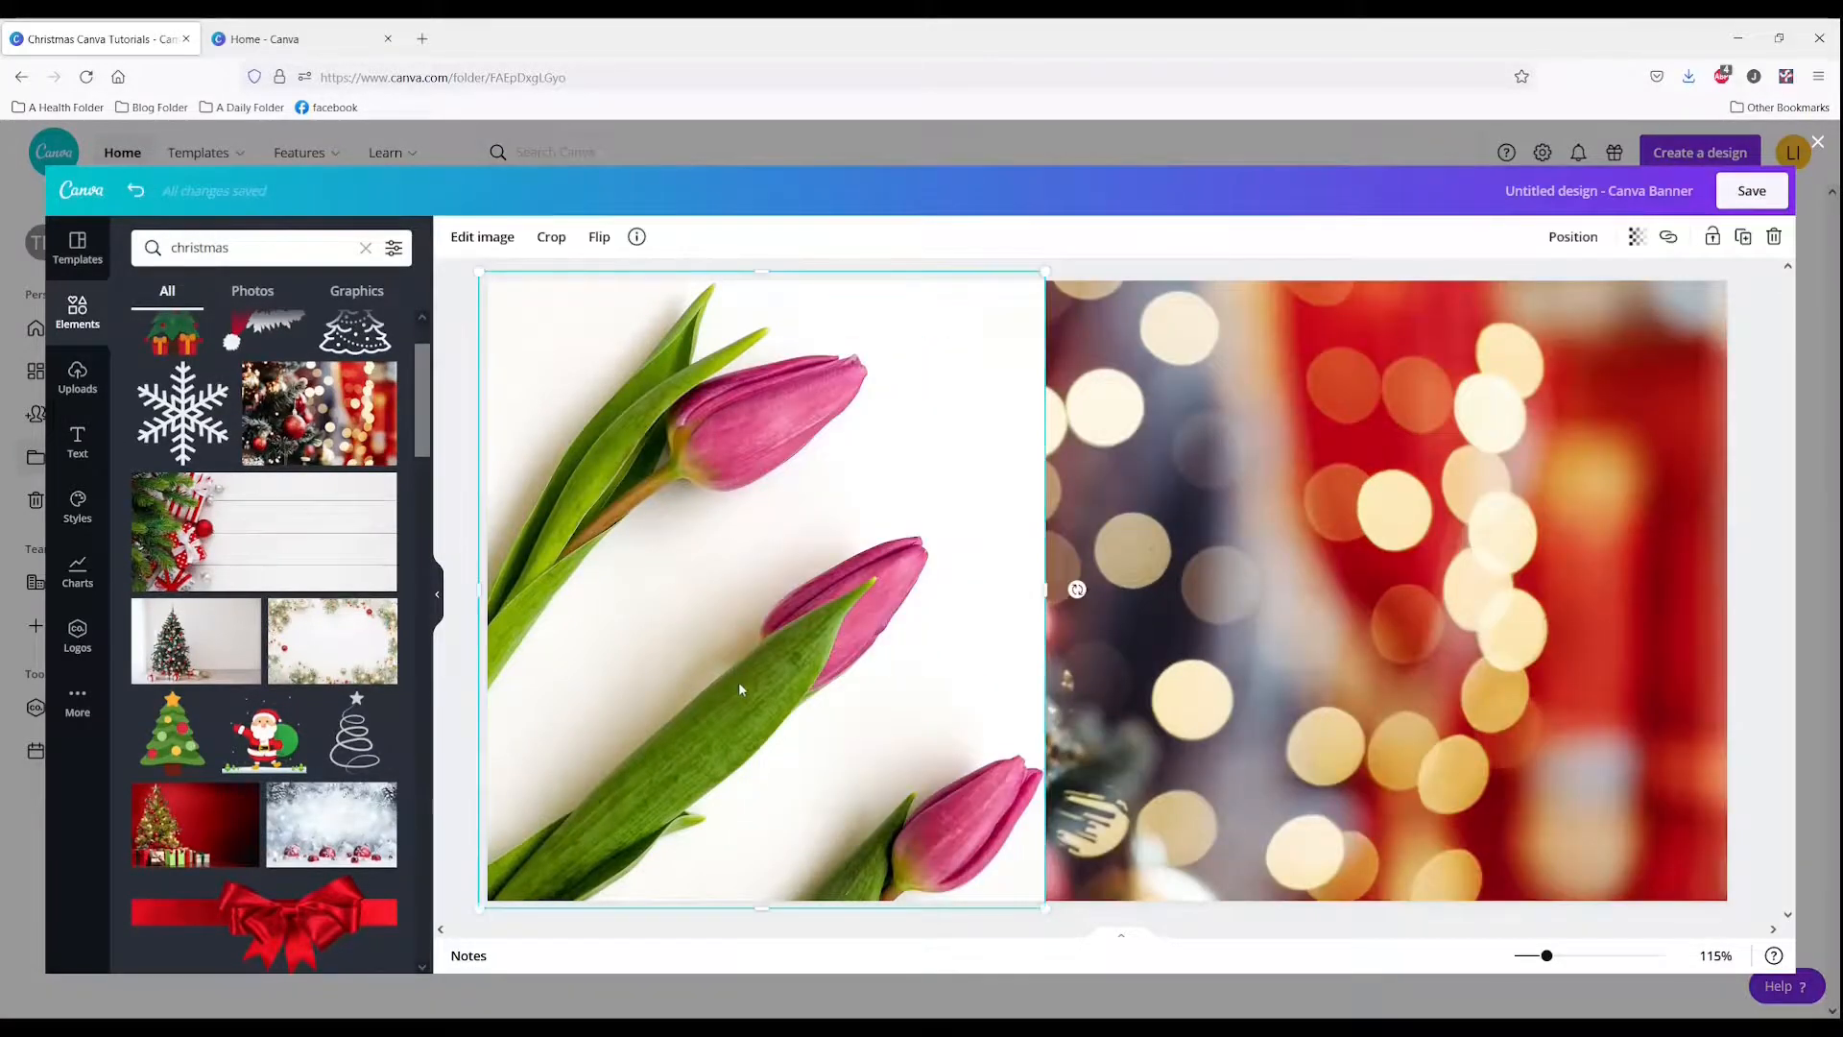
key("Delete")
left_click(707, 609)
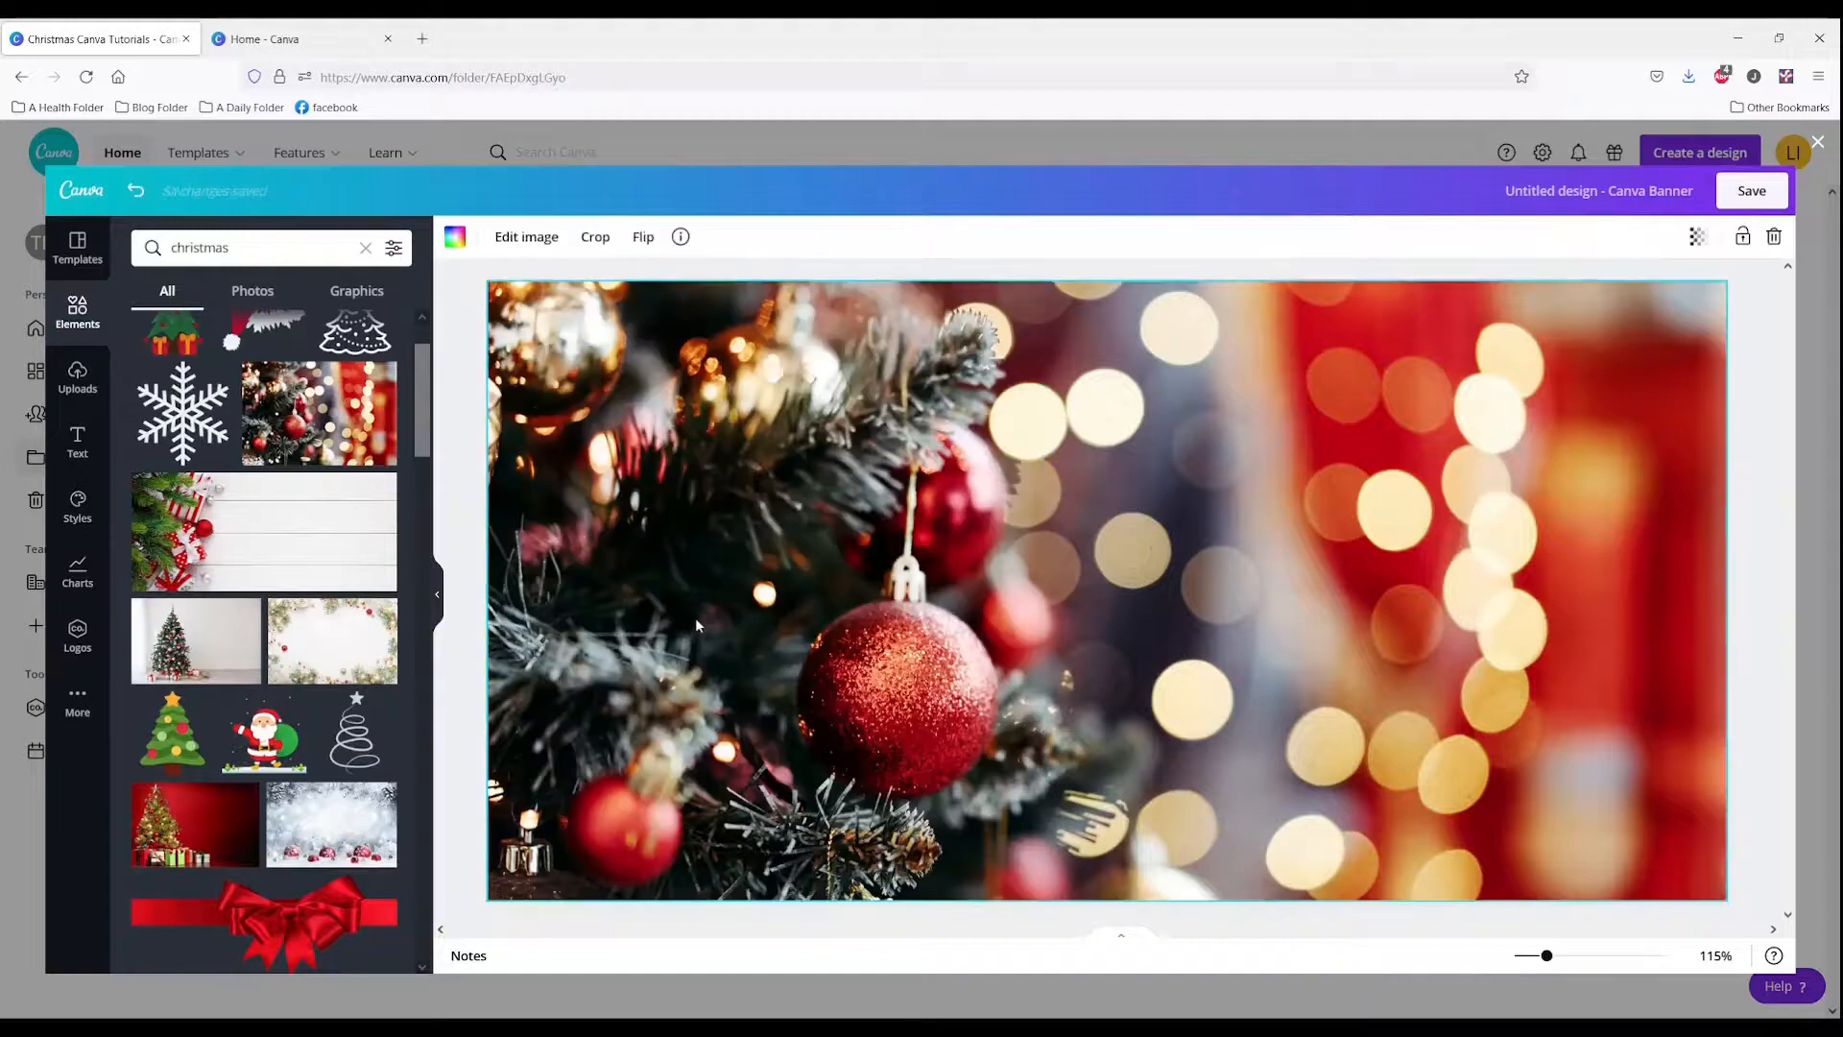
left_click(1752, 193)
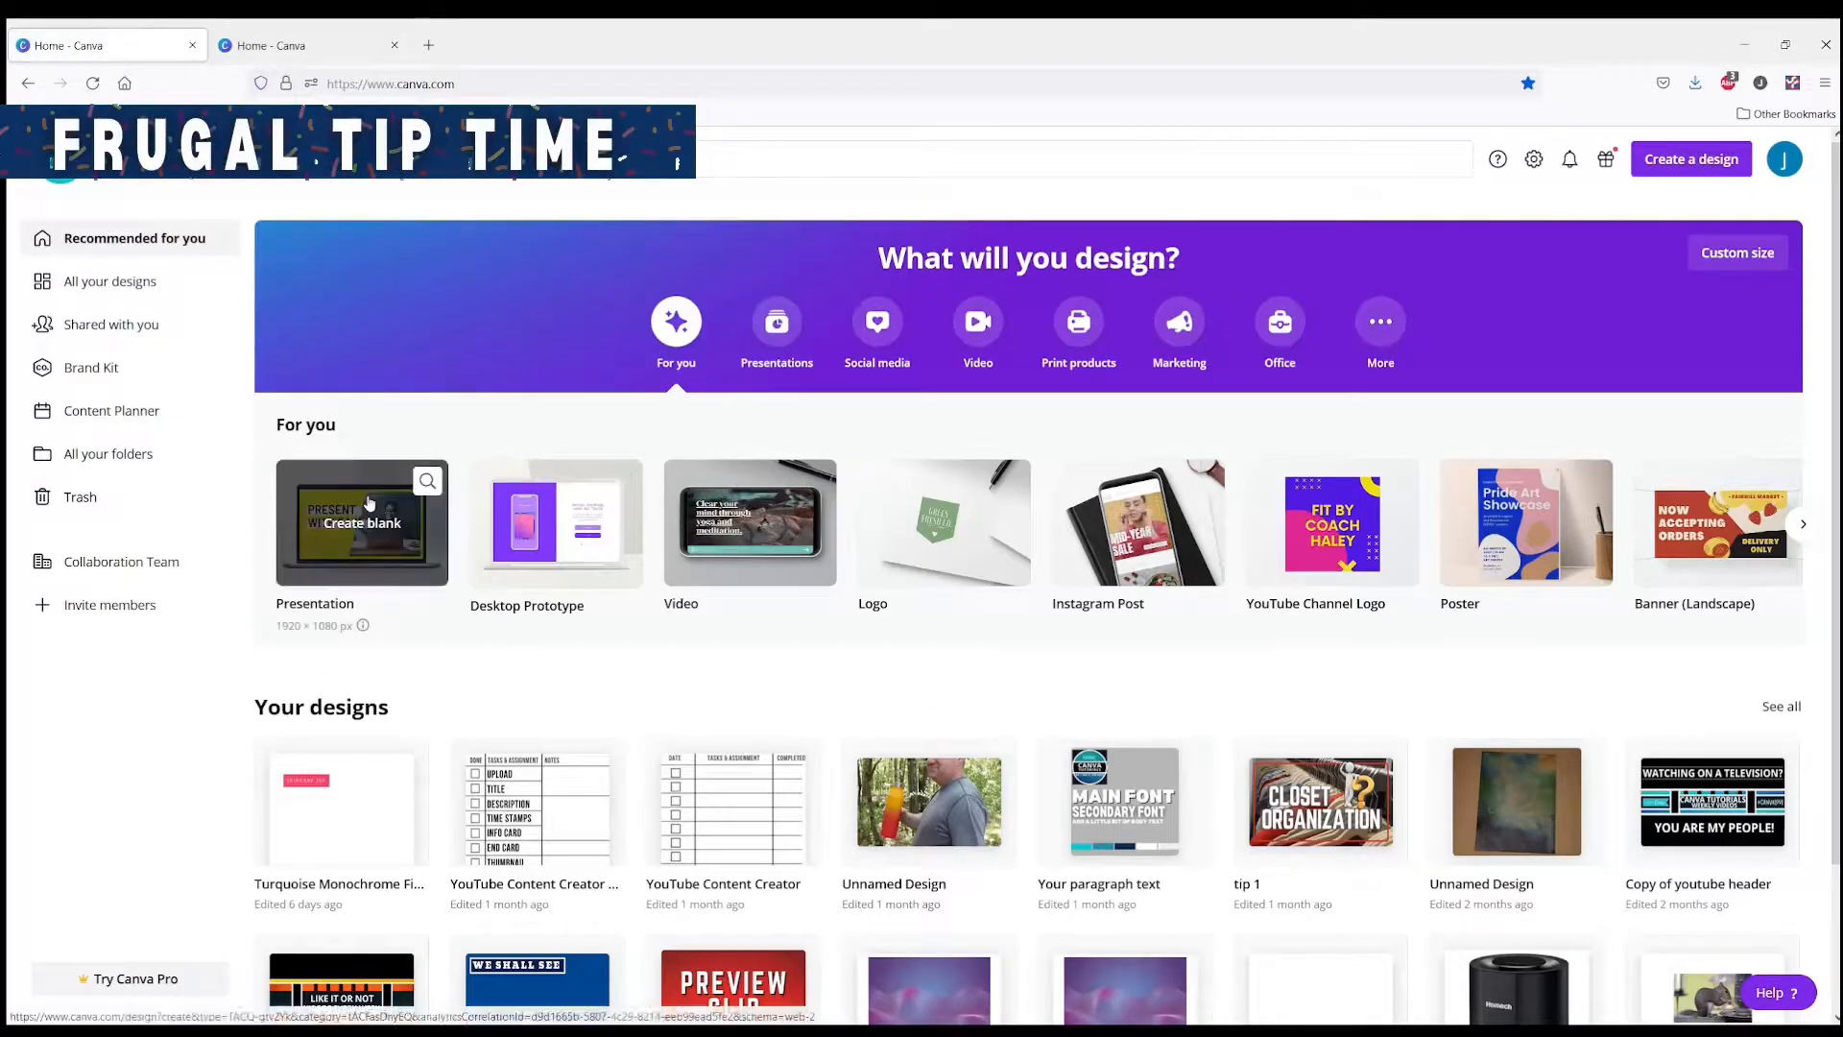
Step: Open the Trash and browse its deleted images
left_click(96, 494)
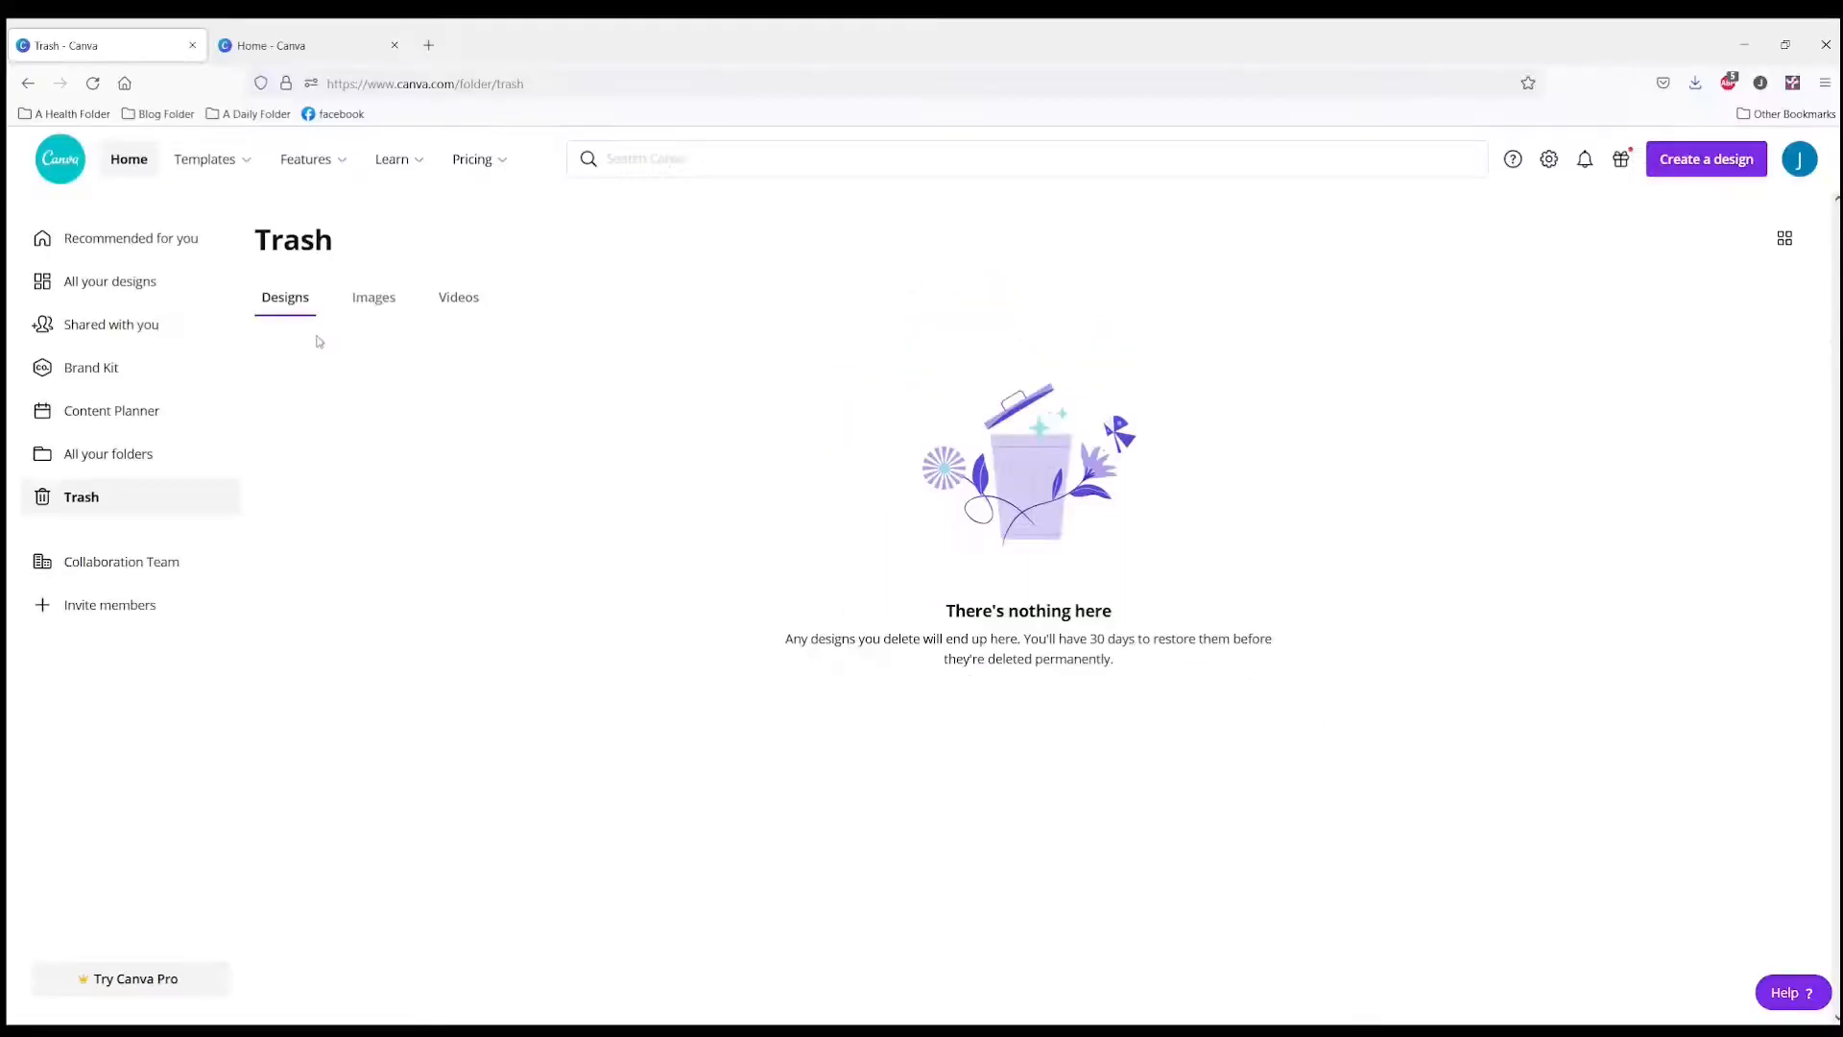
left_click(360, 301)
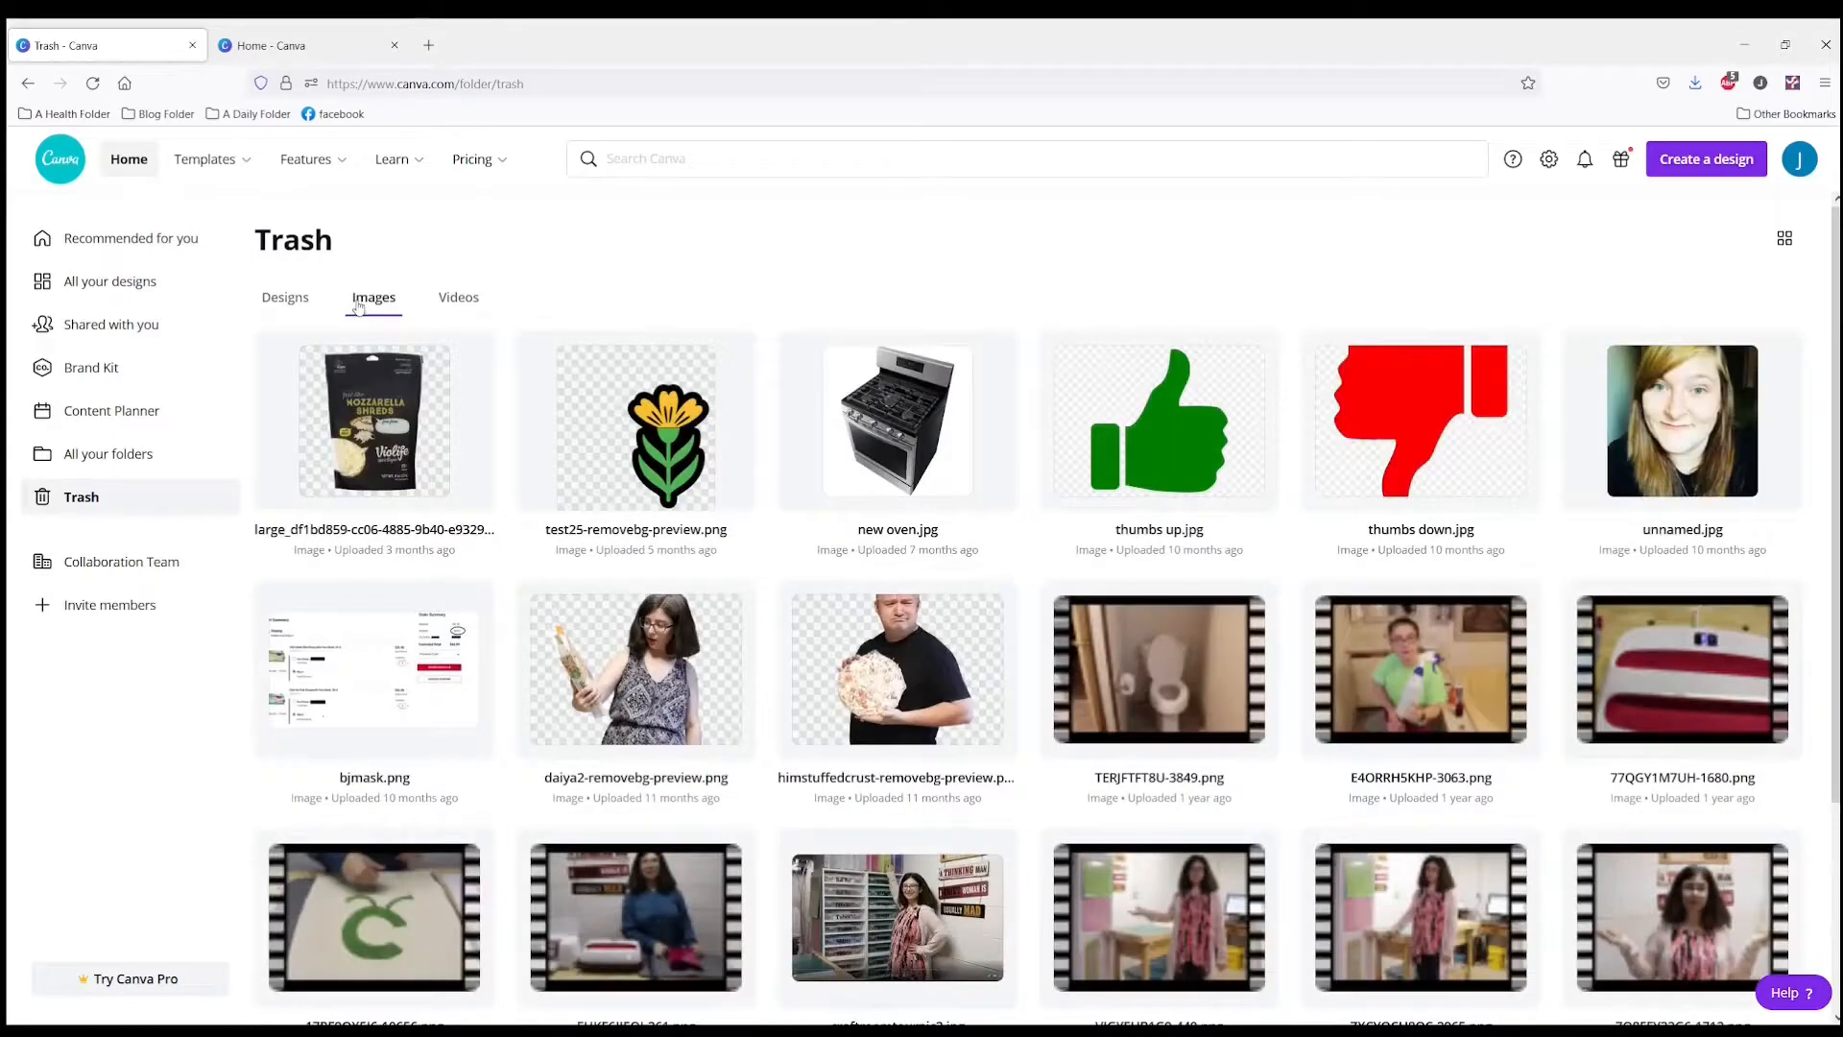
left_click(108, 454)
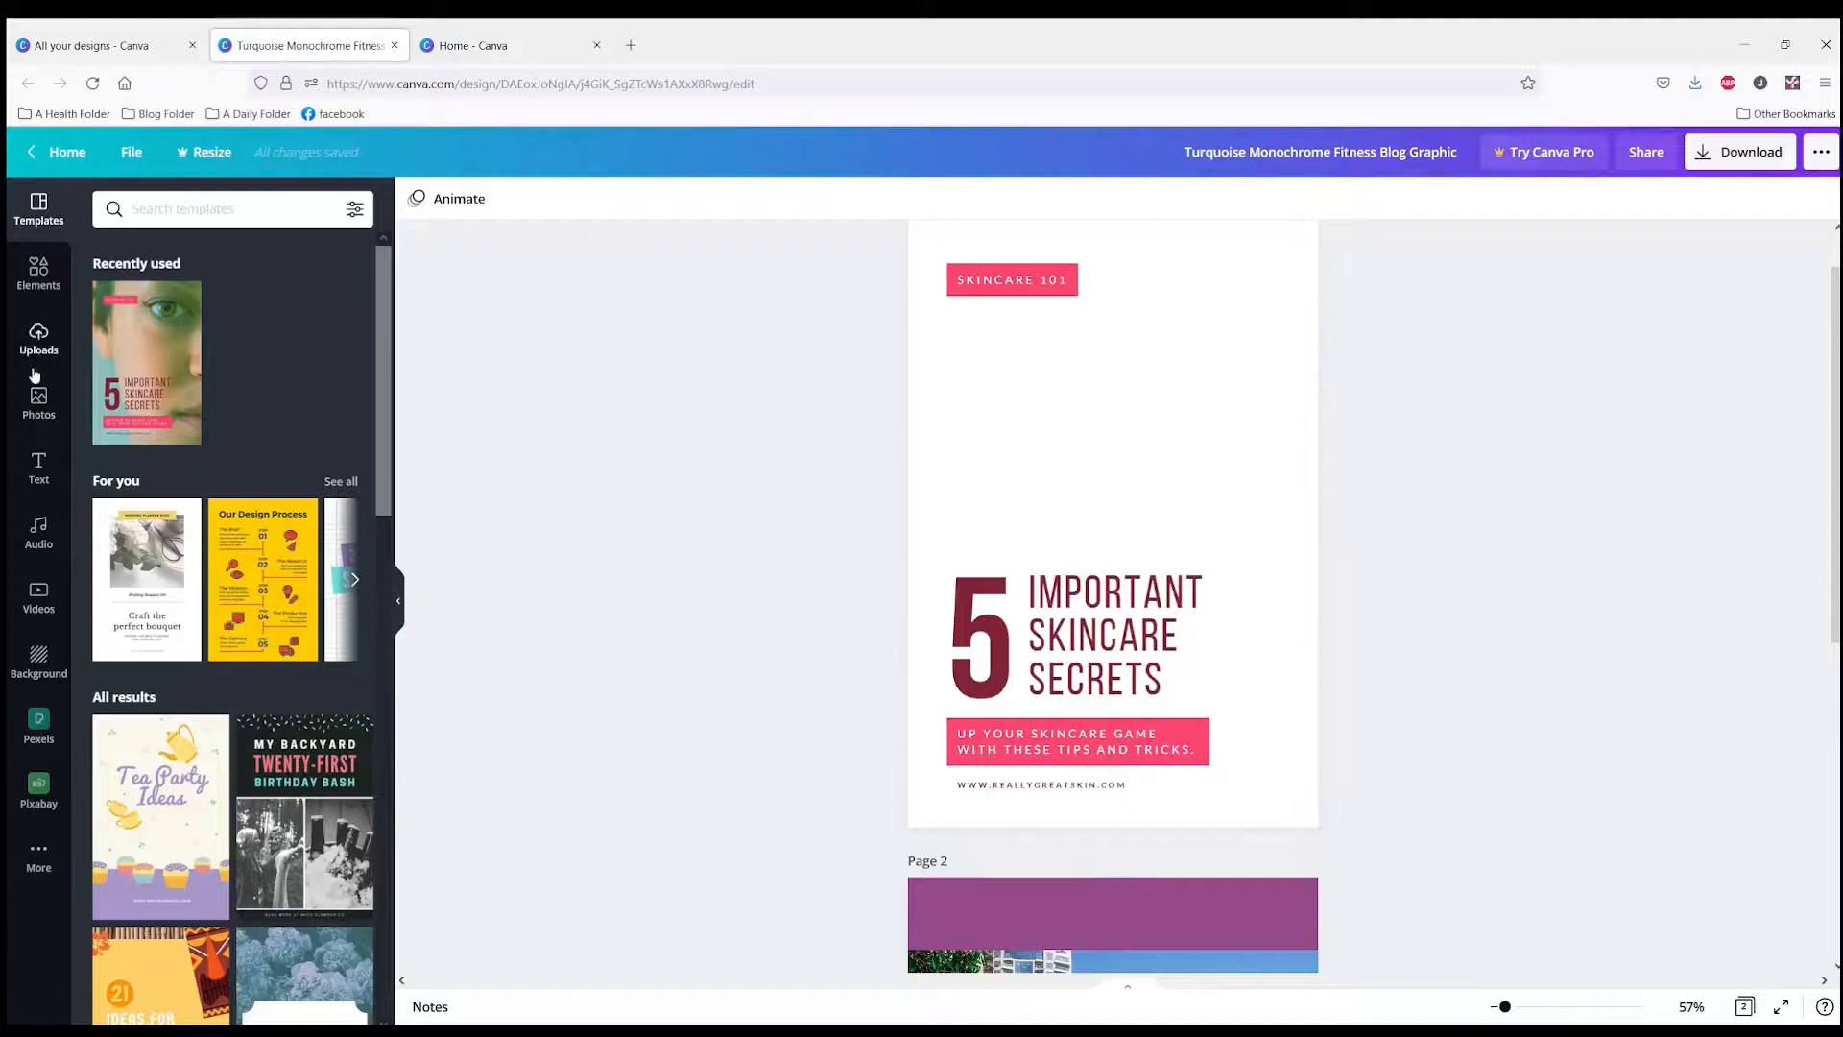
Step: Insert the recently used photo of a man jumping beside skyscrapers onto the first page of the design
left_click(36, 269)
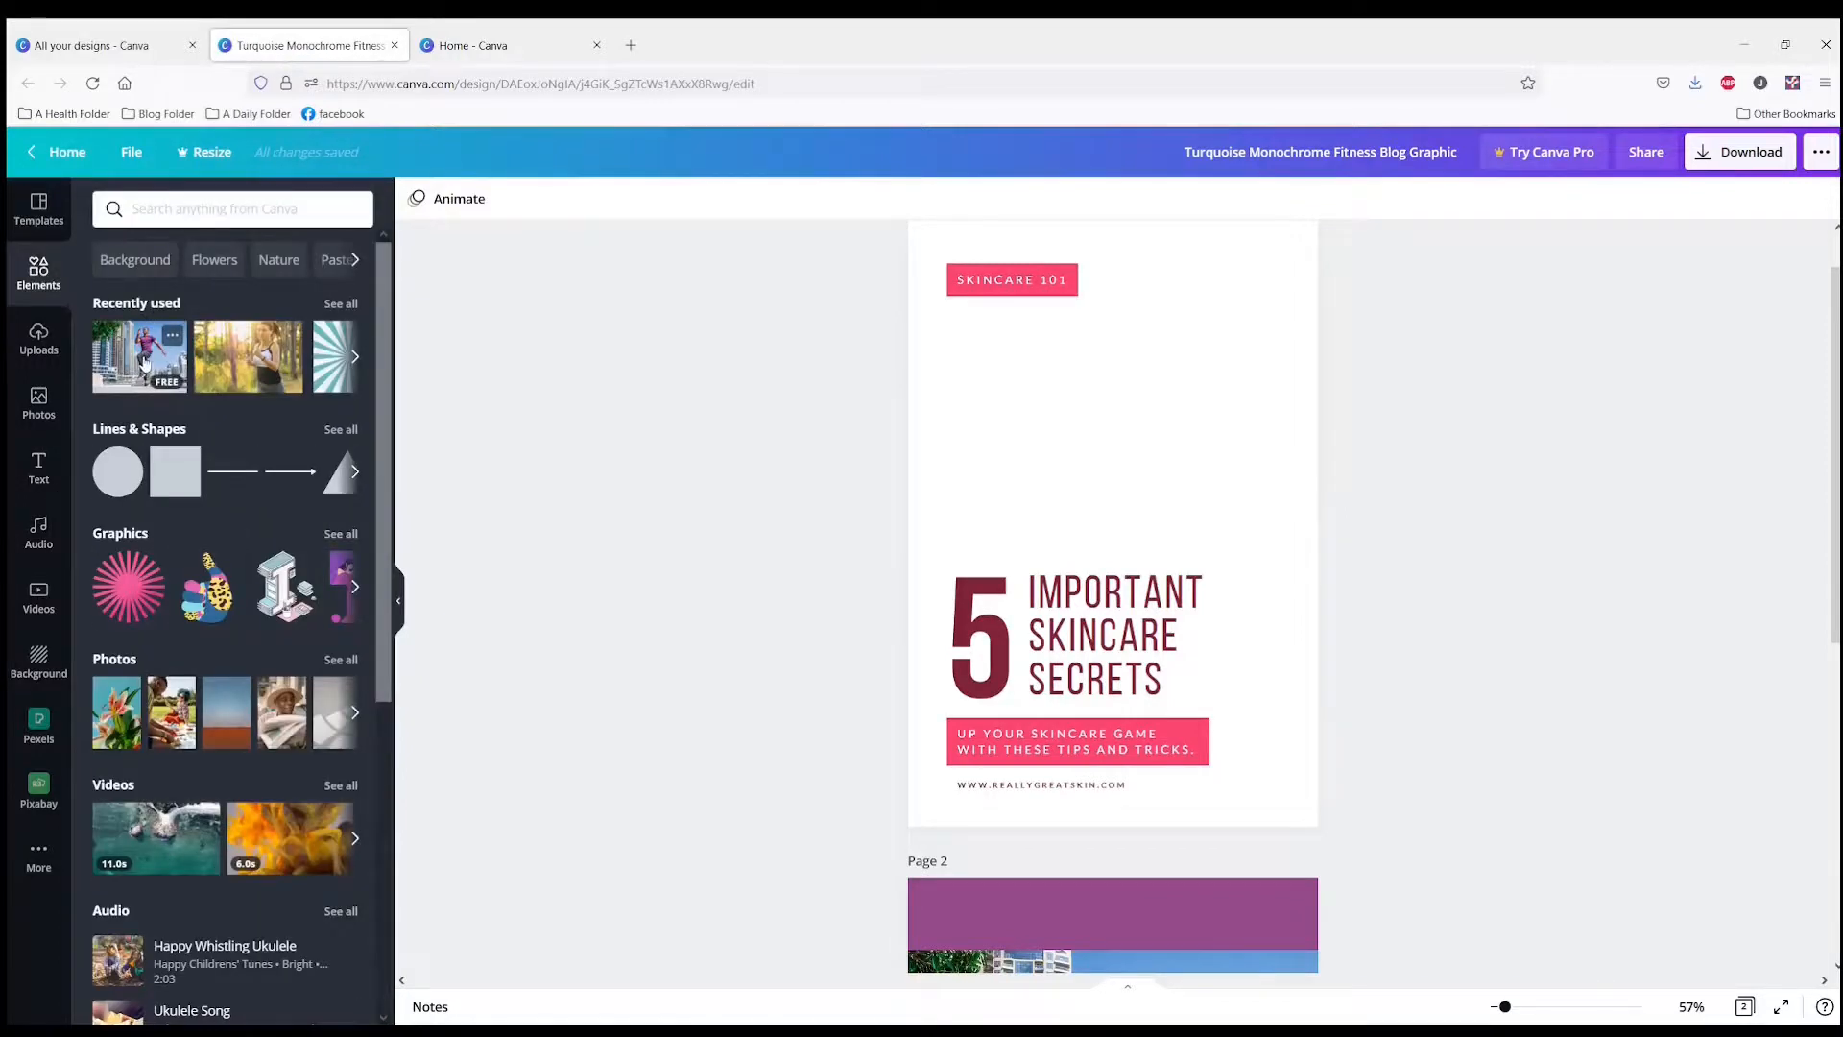
left_click(142, 368)
left_click(908, 334)
left_click(912, 338)
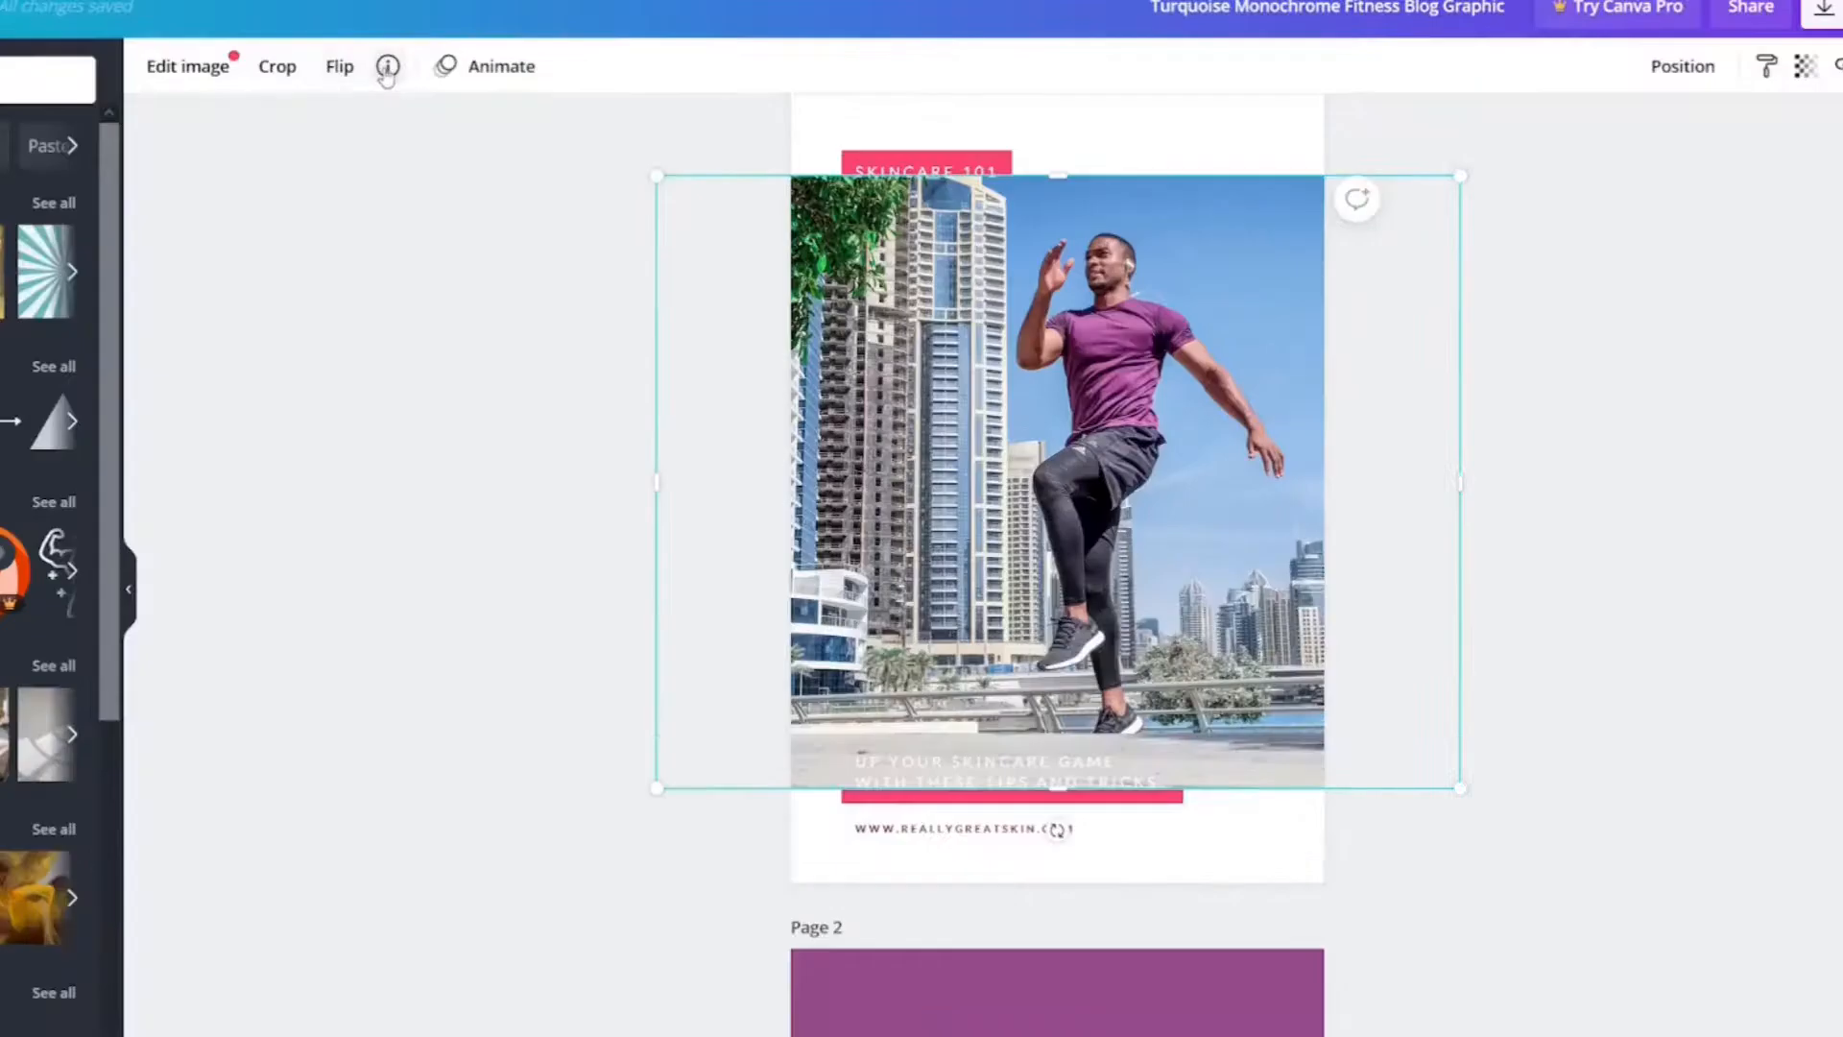
Step: Open the photo's info and add the jumping-man photo to the YouTube Folder
left_click(387, 67)
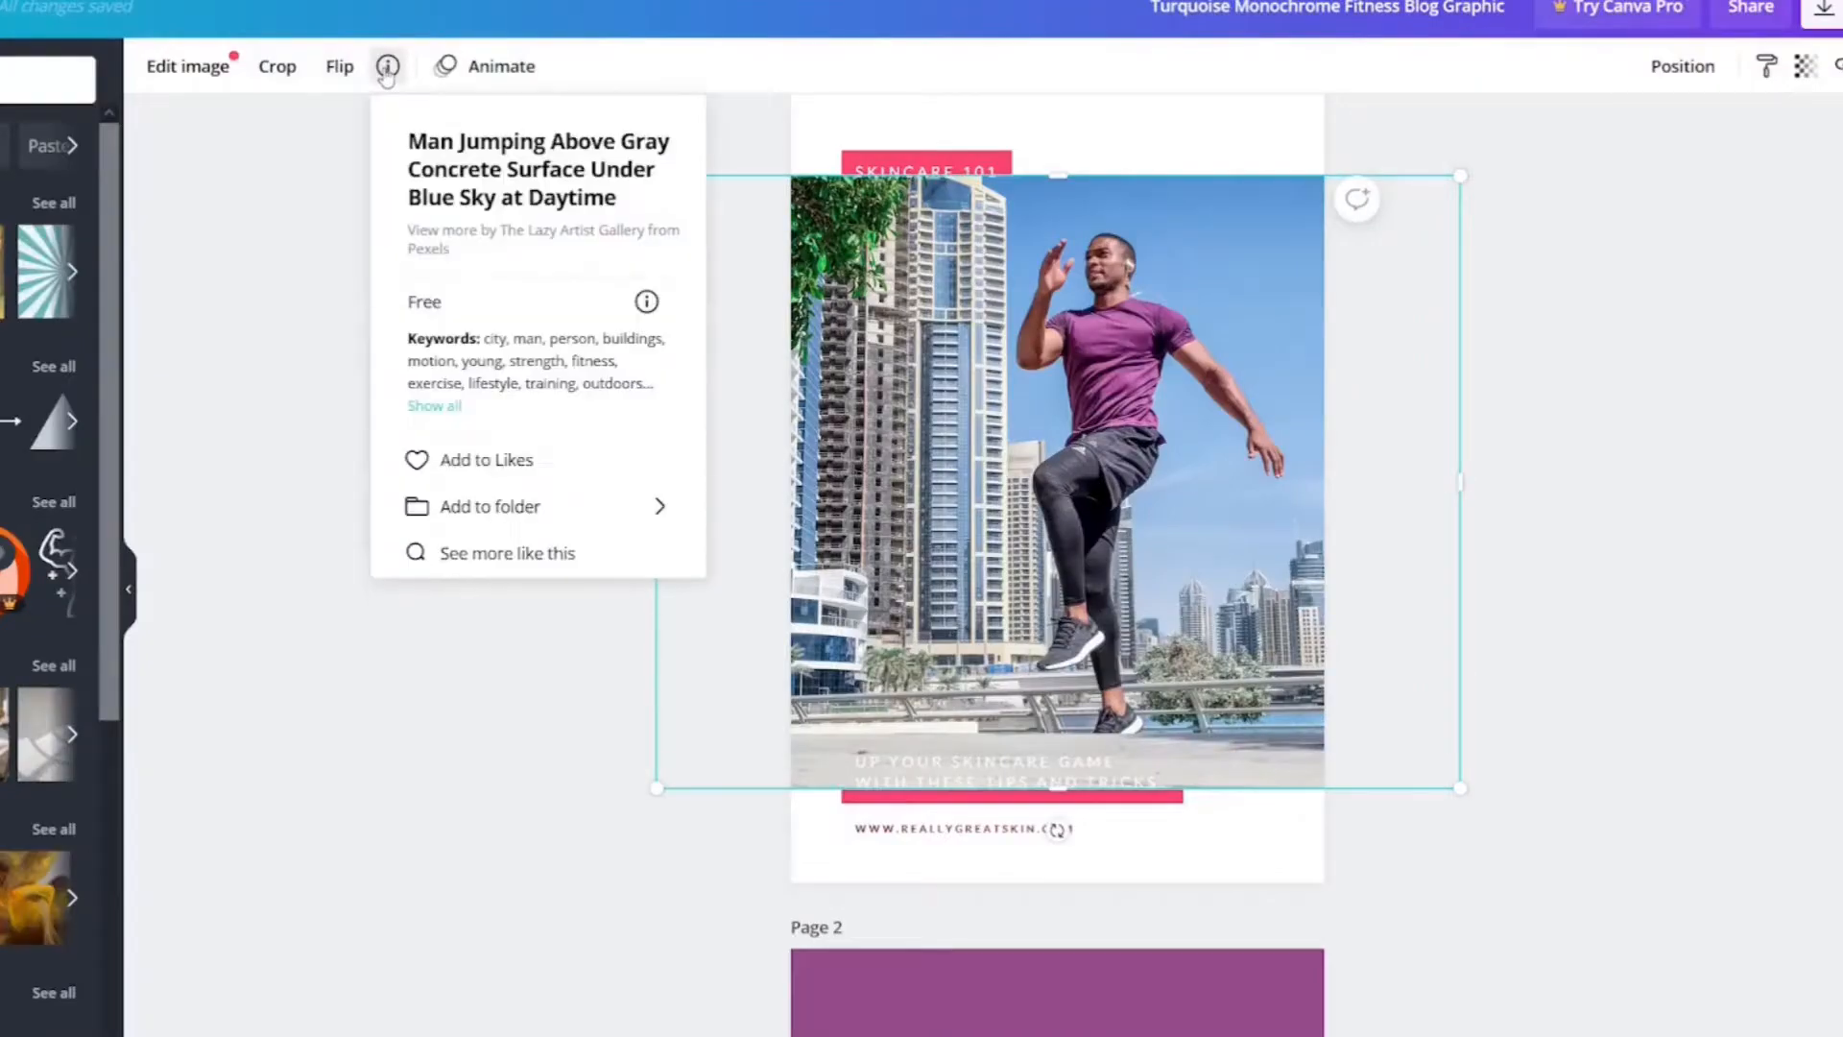
left_click(484, 508)
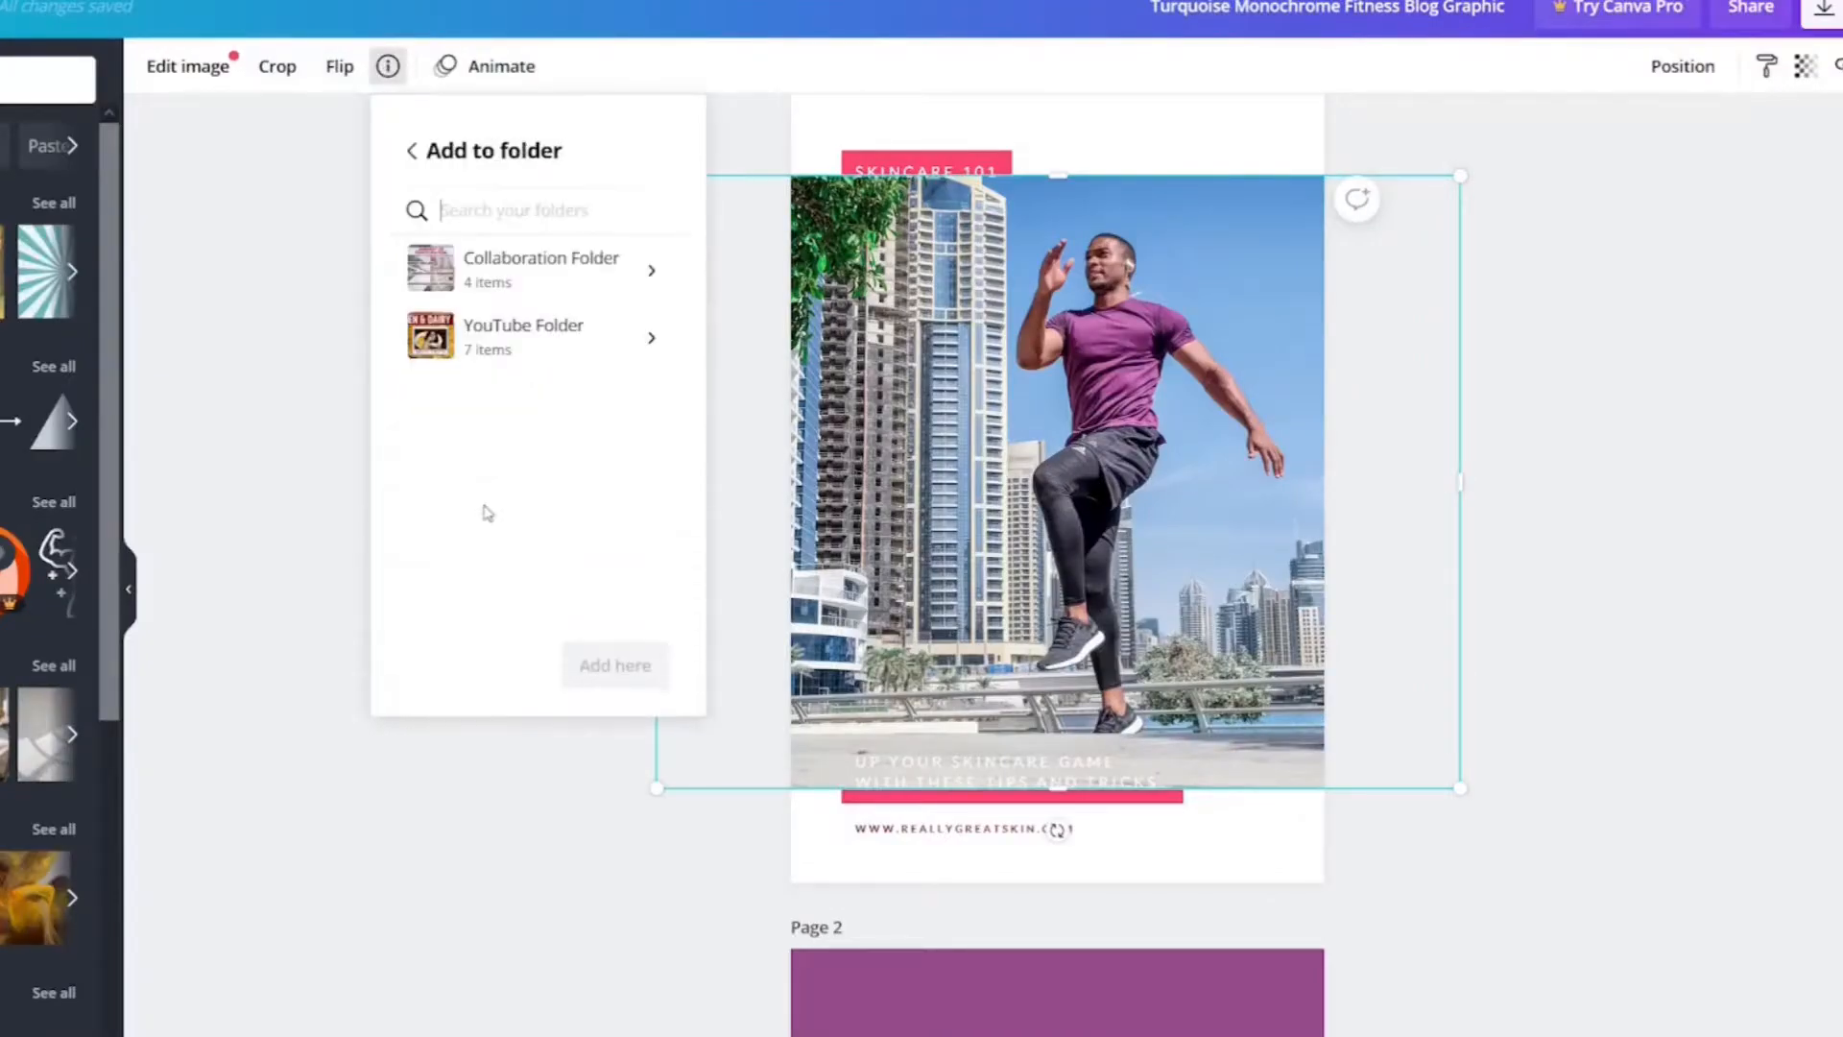
left_click(465, 353)
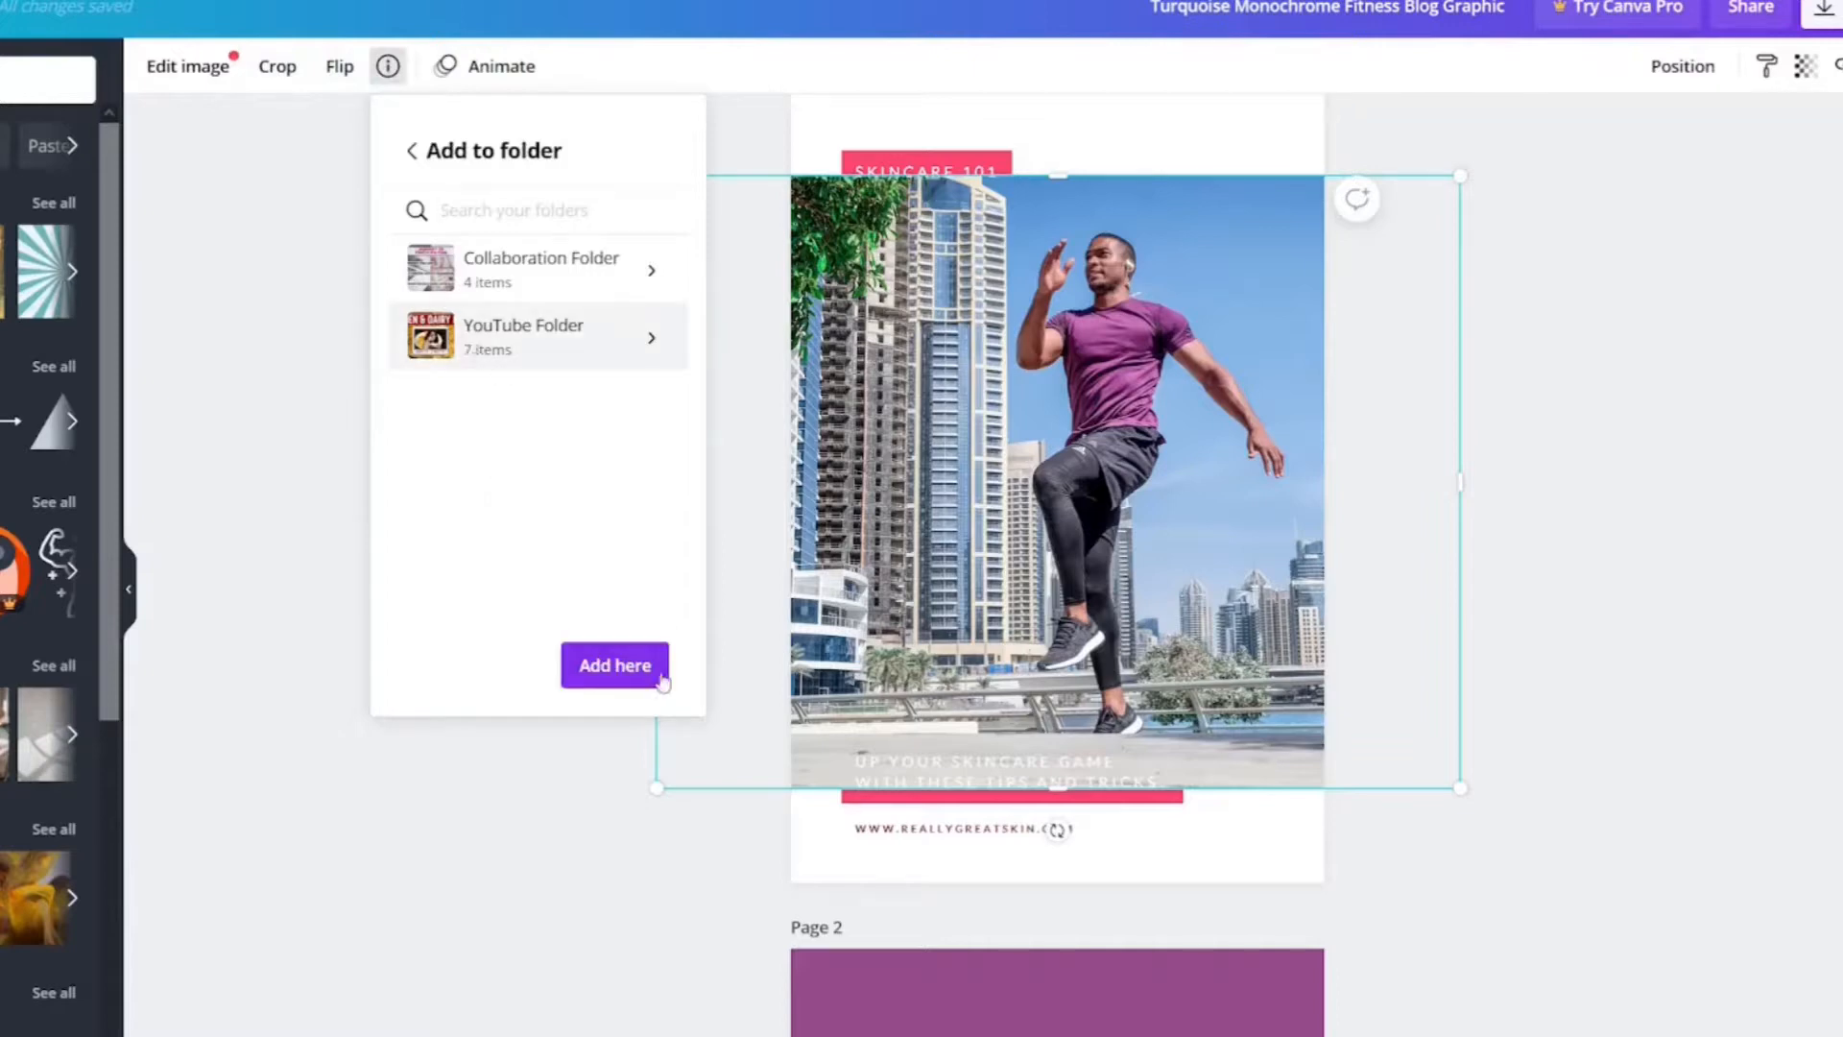
left_click(630, 684)
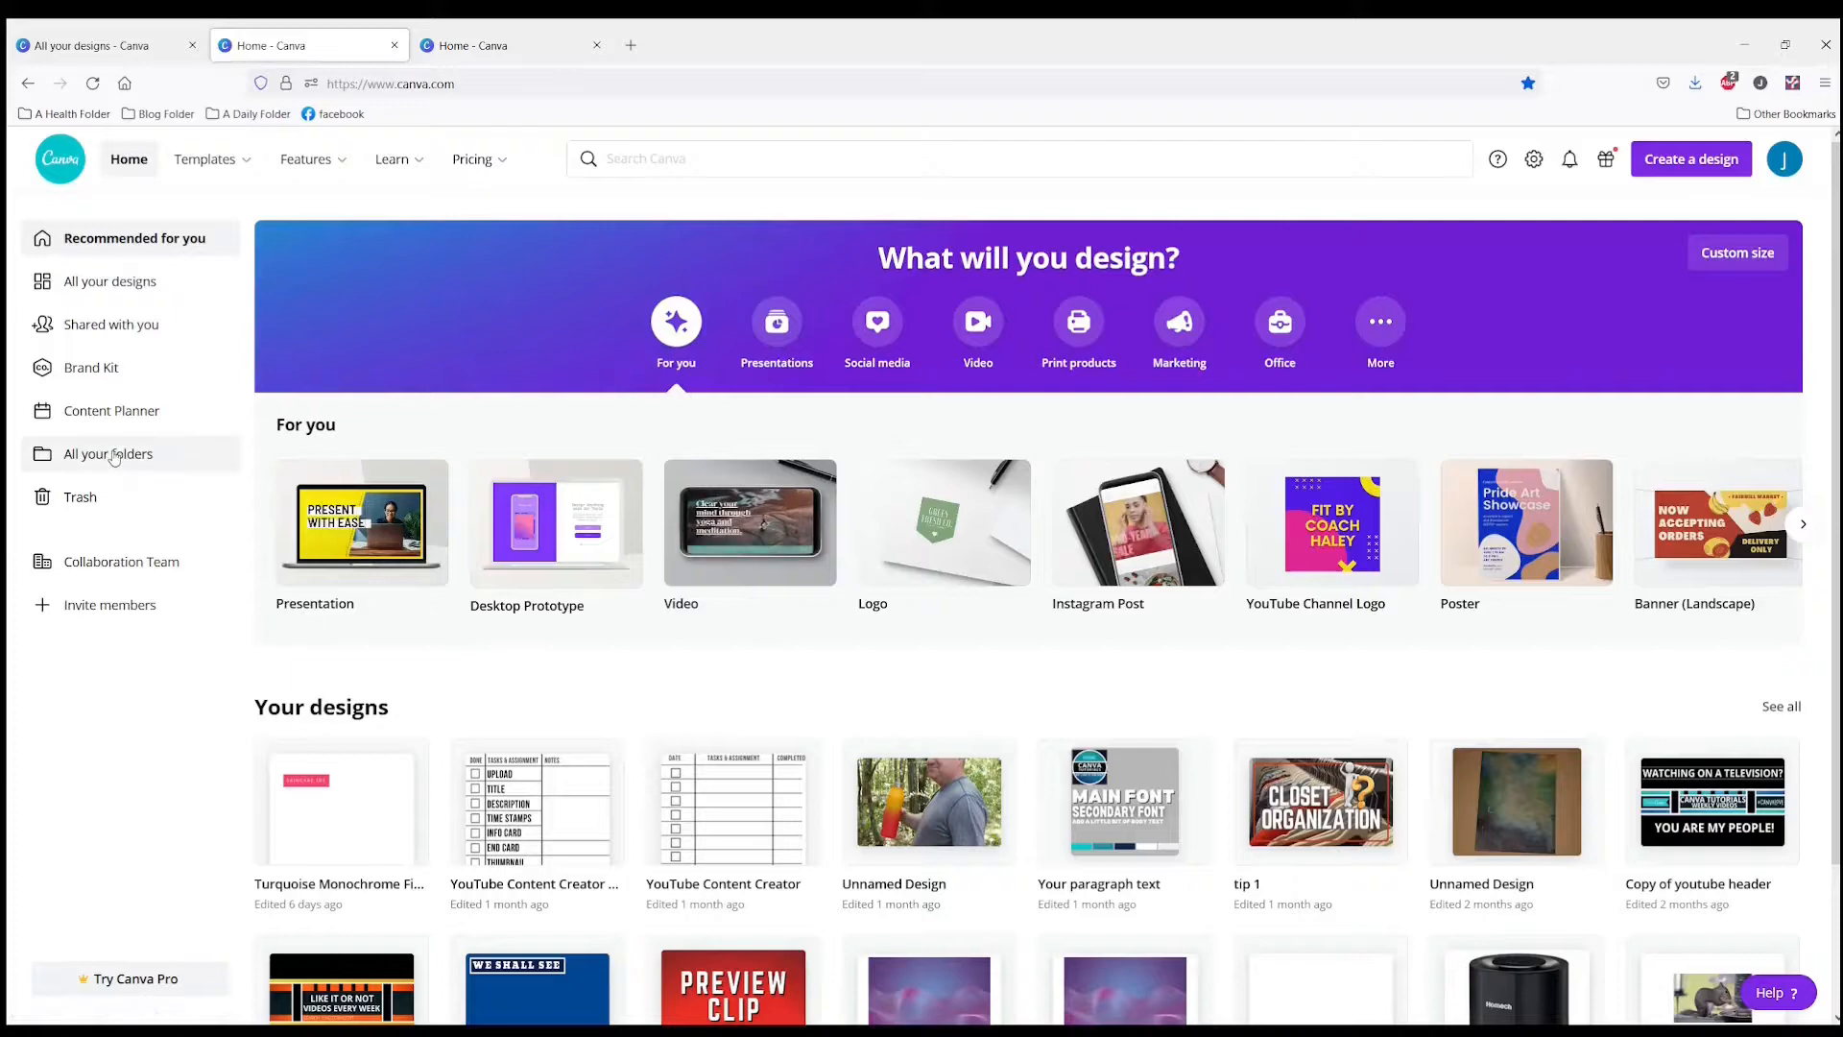
Step: Open the YouTube Folder from all folders and rename it to "elements & photos"
left_click(111, 454)
left_click(653, 394)
left_click(1434, 242)
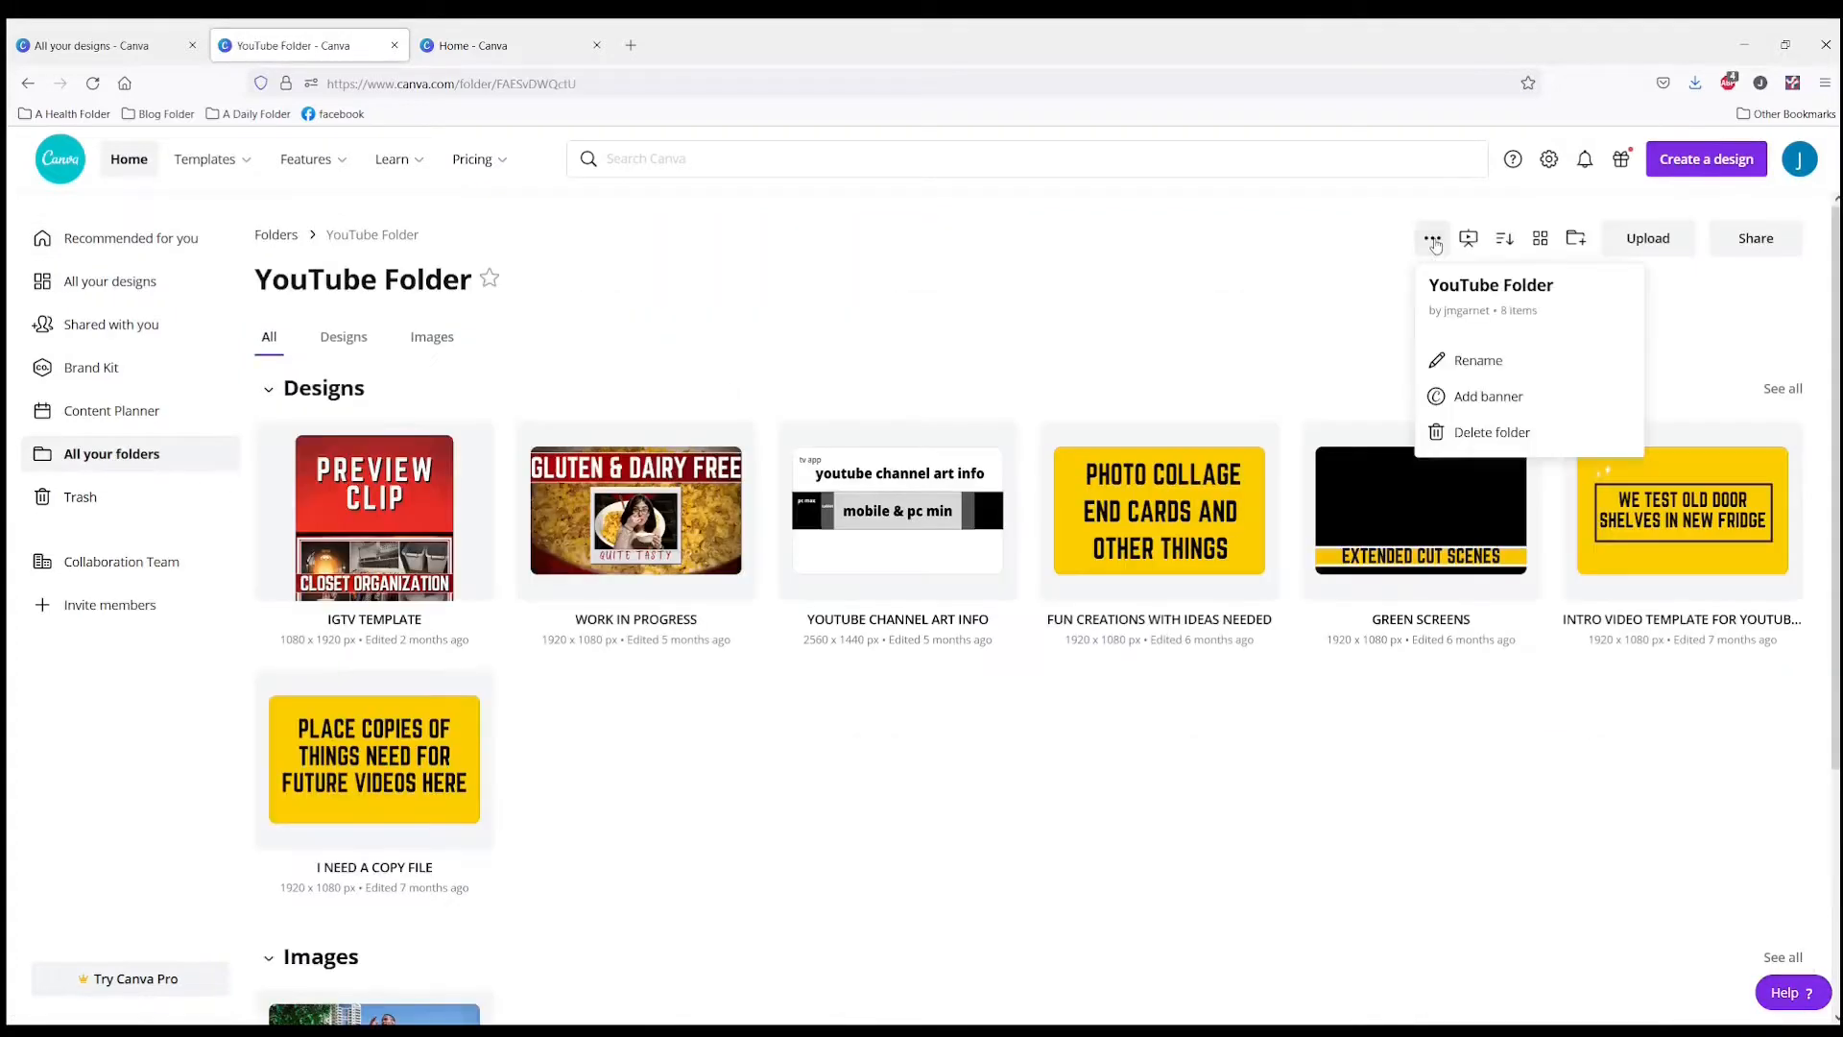
left_click(1475, 355)
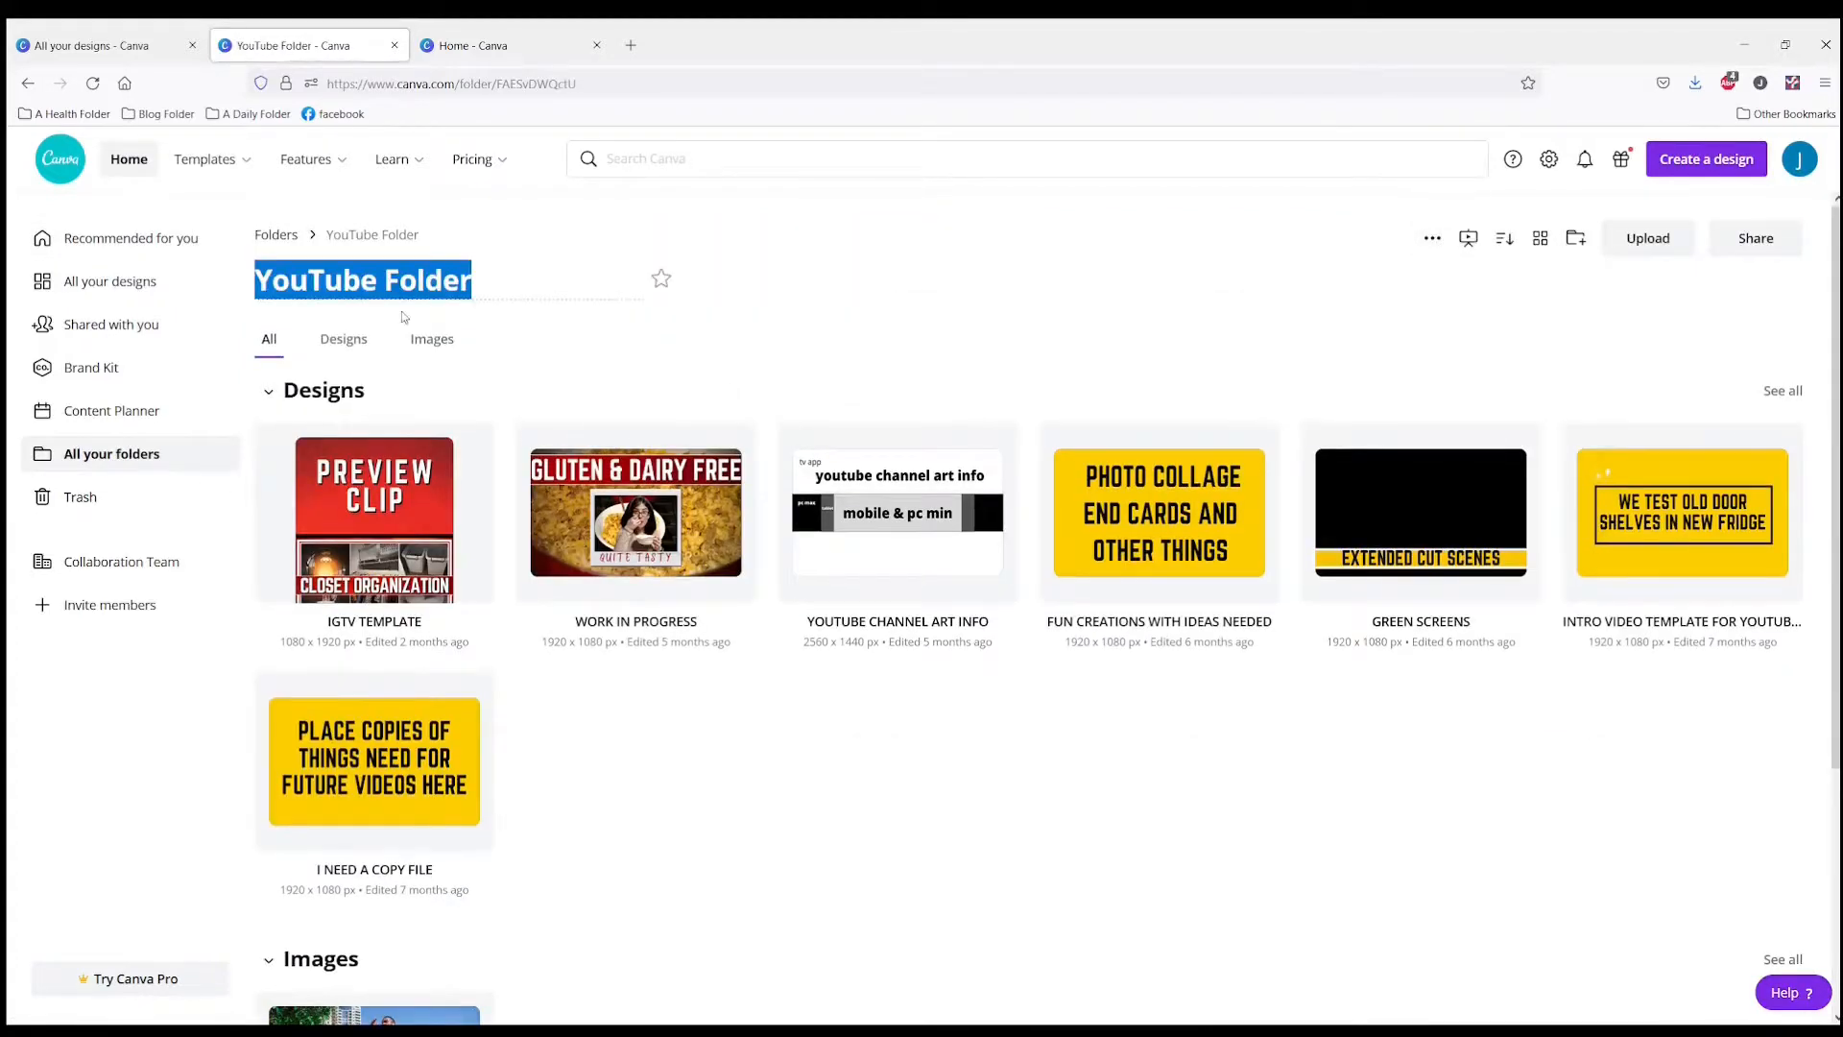
type("elemtns")
key("BackSpace")
key("BackSpace")
key("BackSpace")
key("BackSpace")
type("ents & photos")
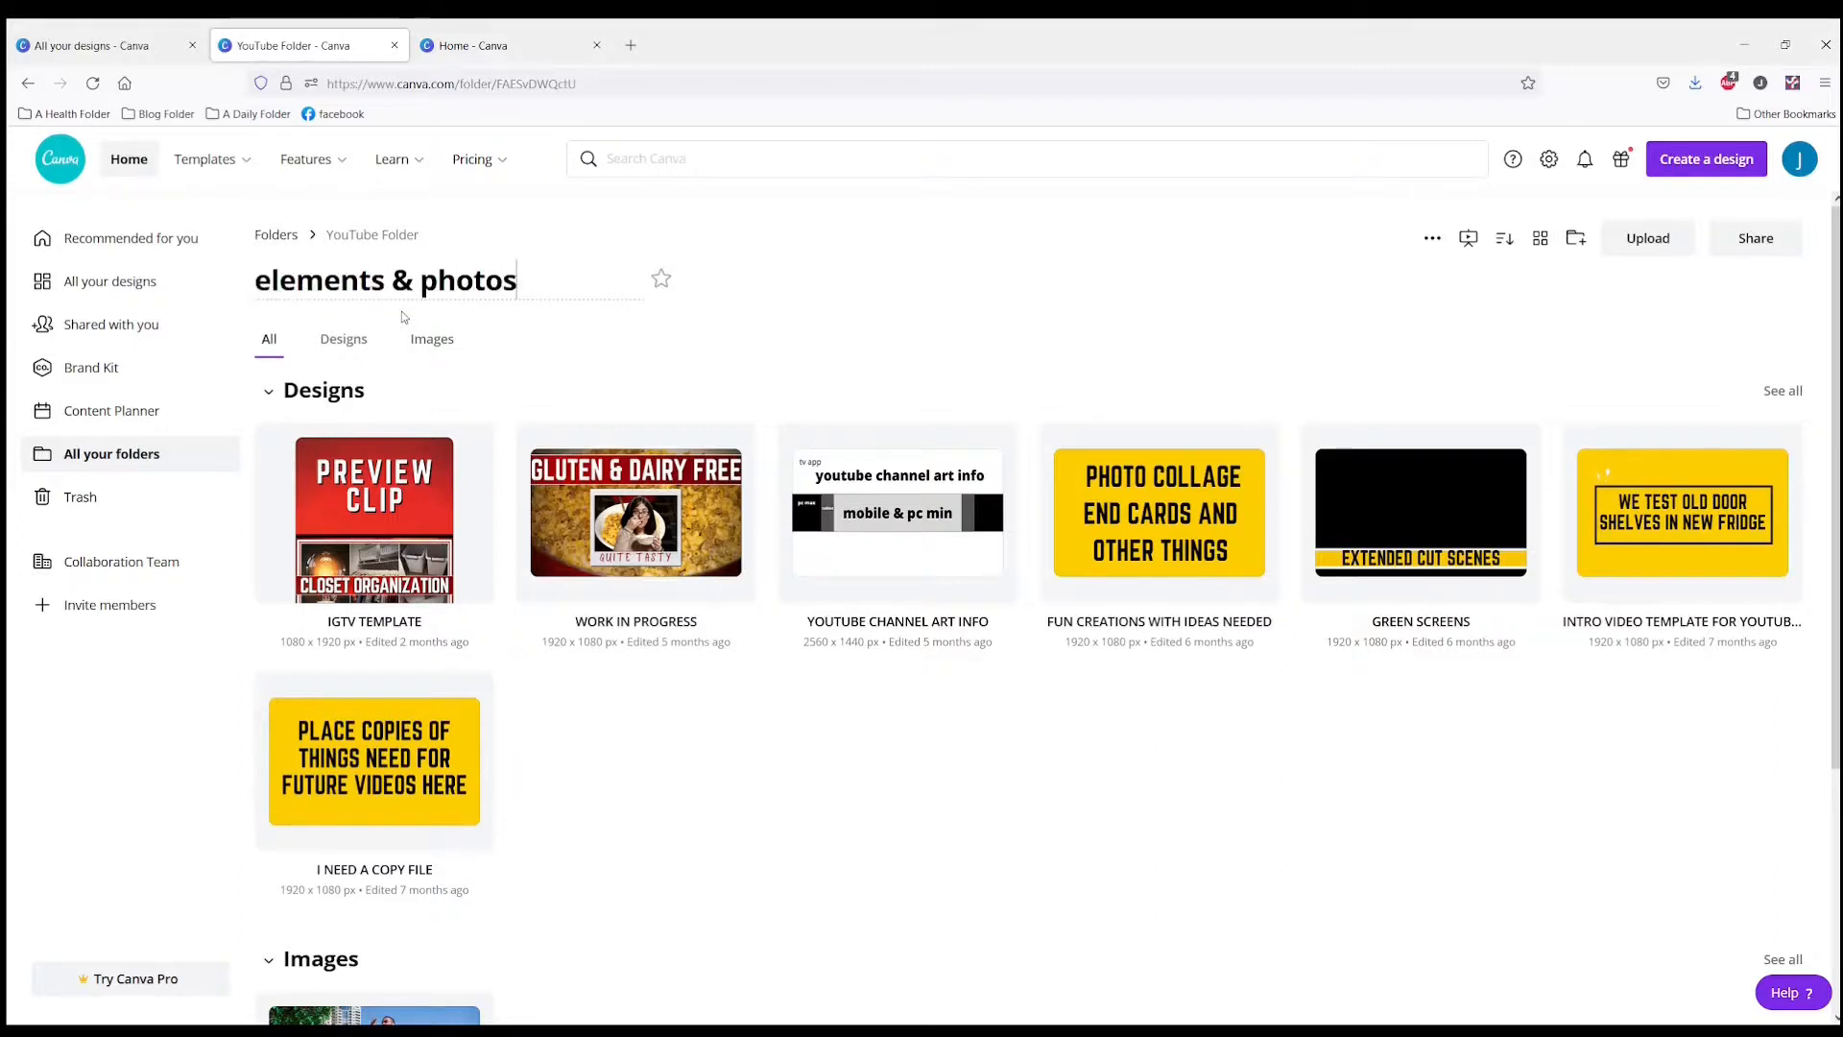
Step: Return to all folders and rename the Collaboration Folder to "Your Designs"
left_click(54, 461)
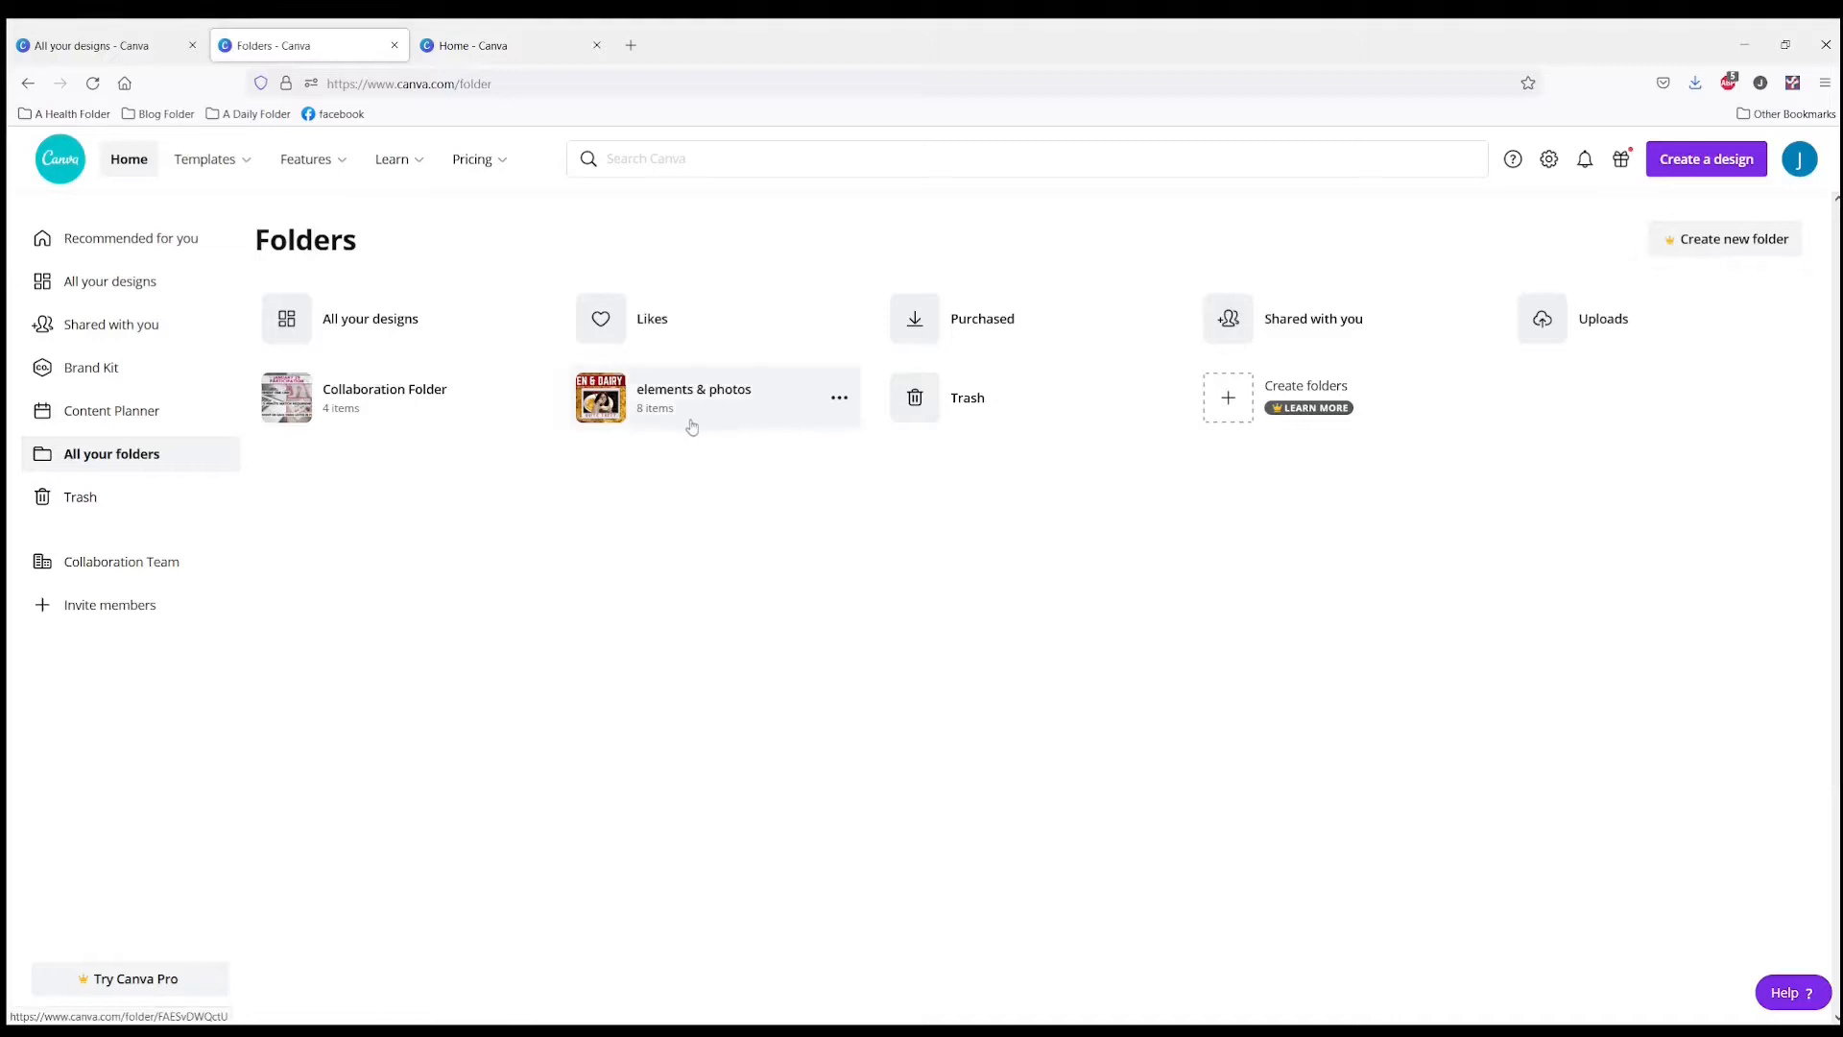
left_click(525, 397)
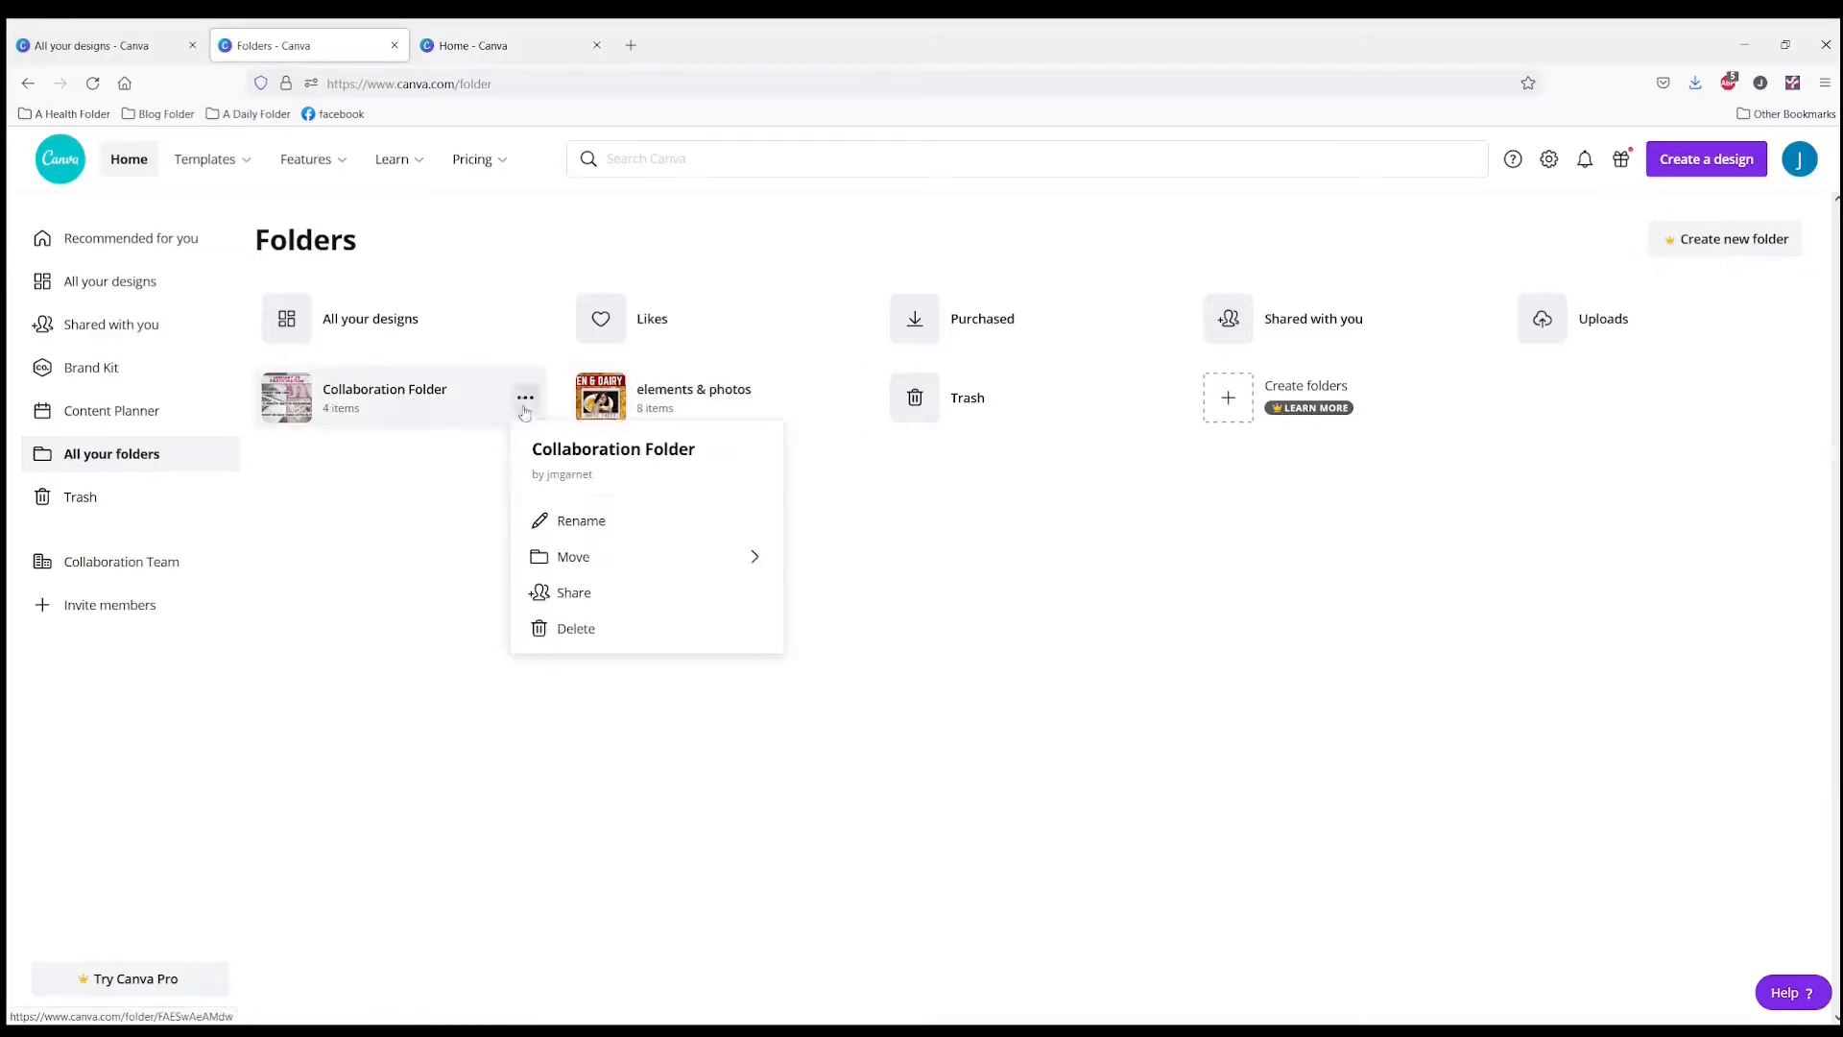
left_click(585, 526)
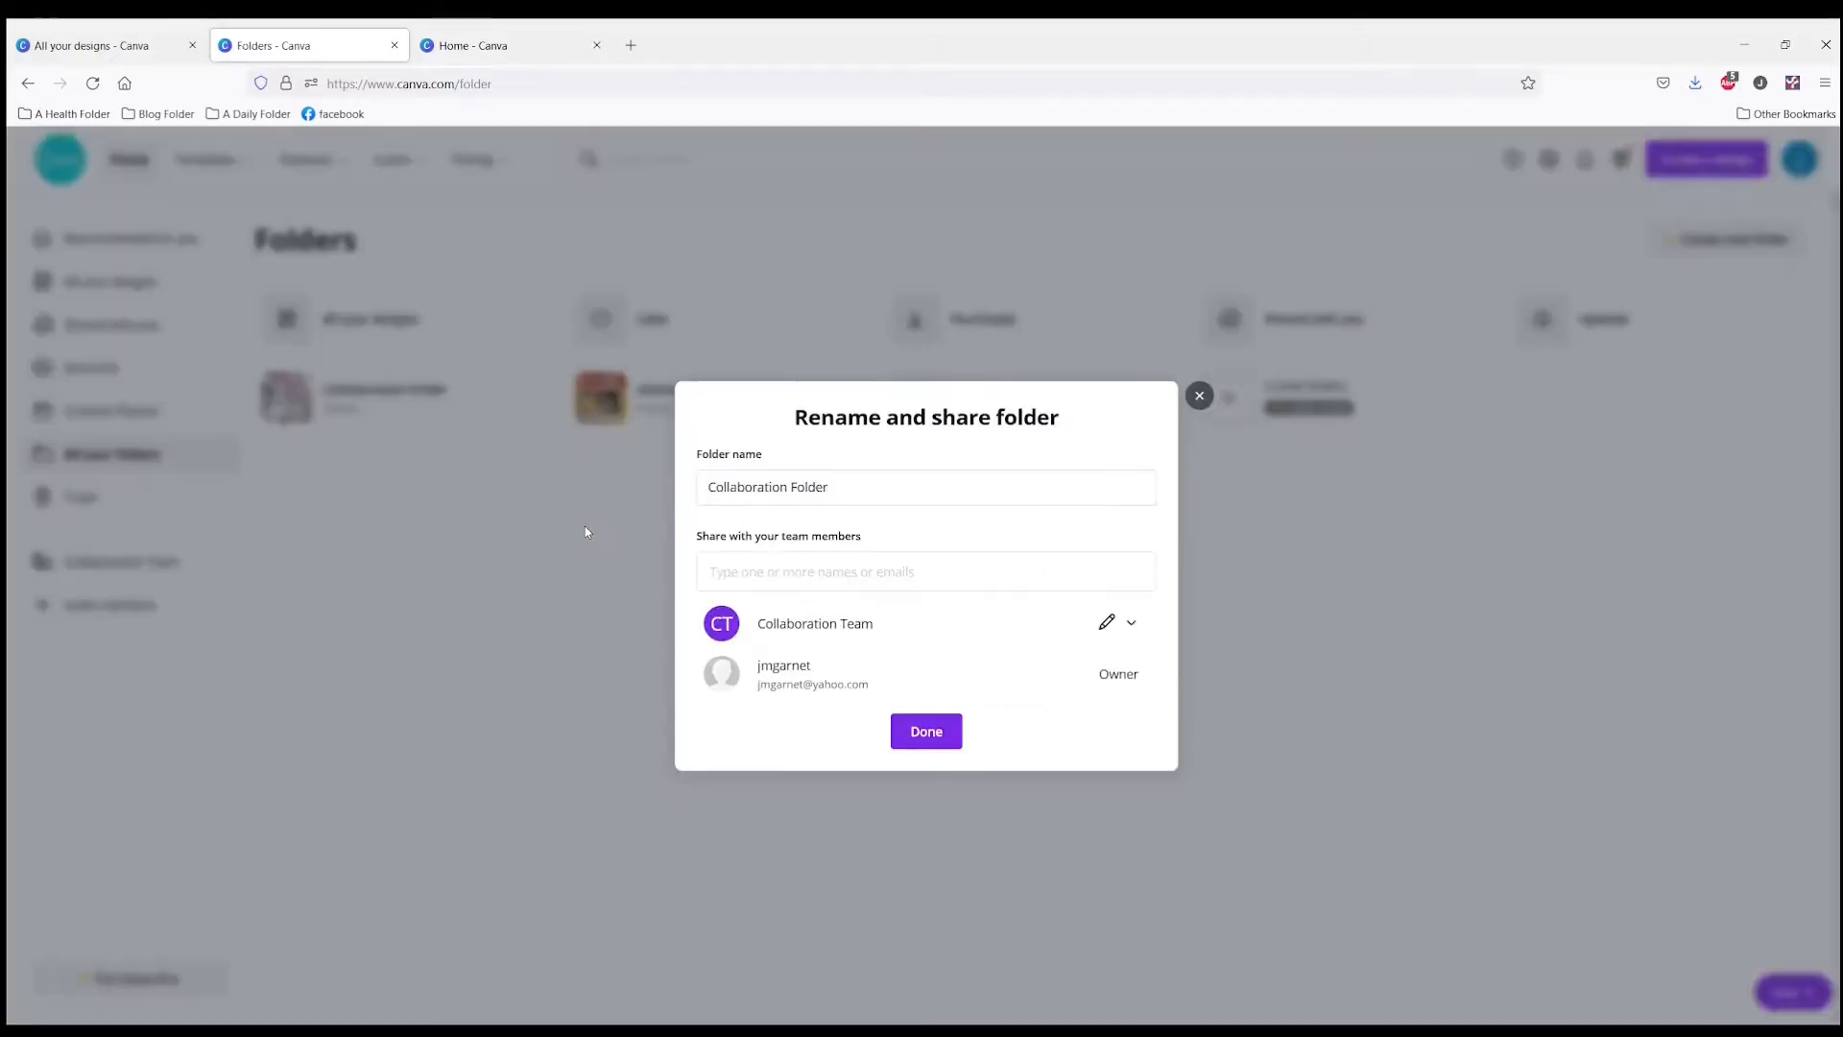
triple_click(900, 486)
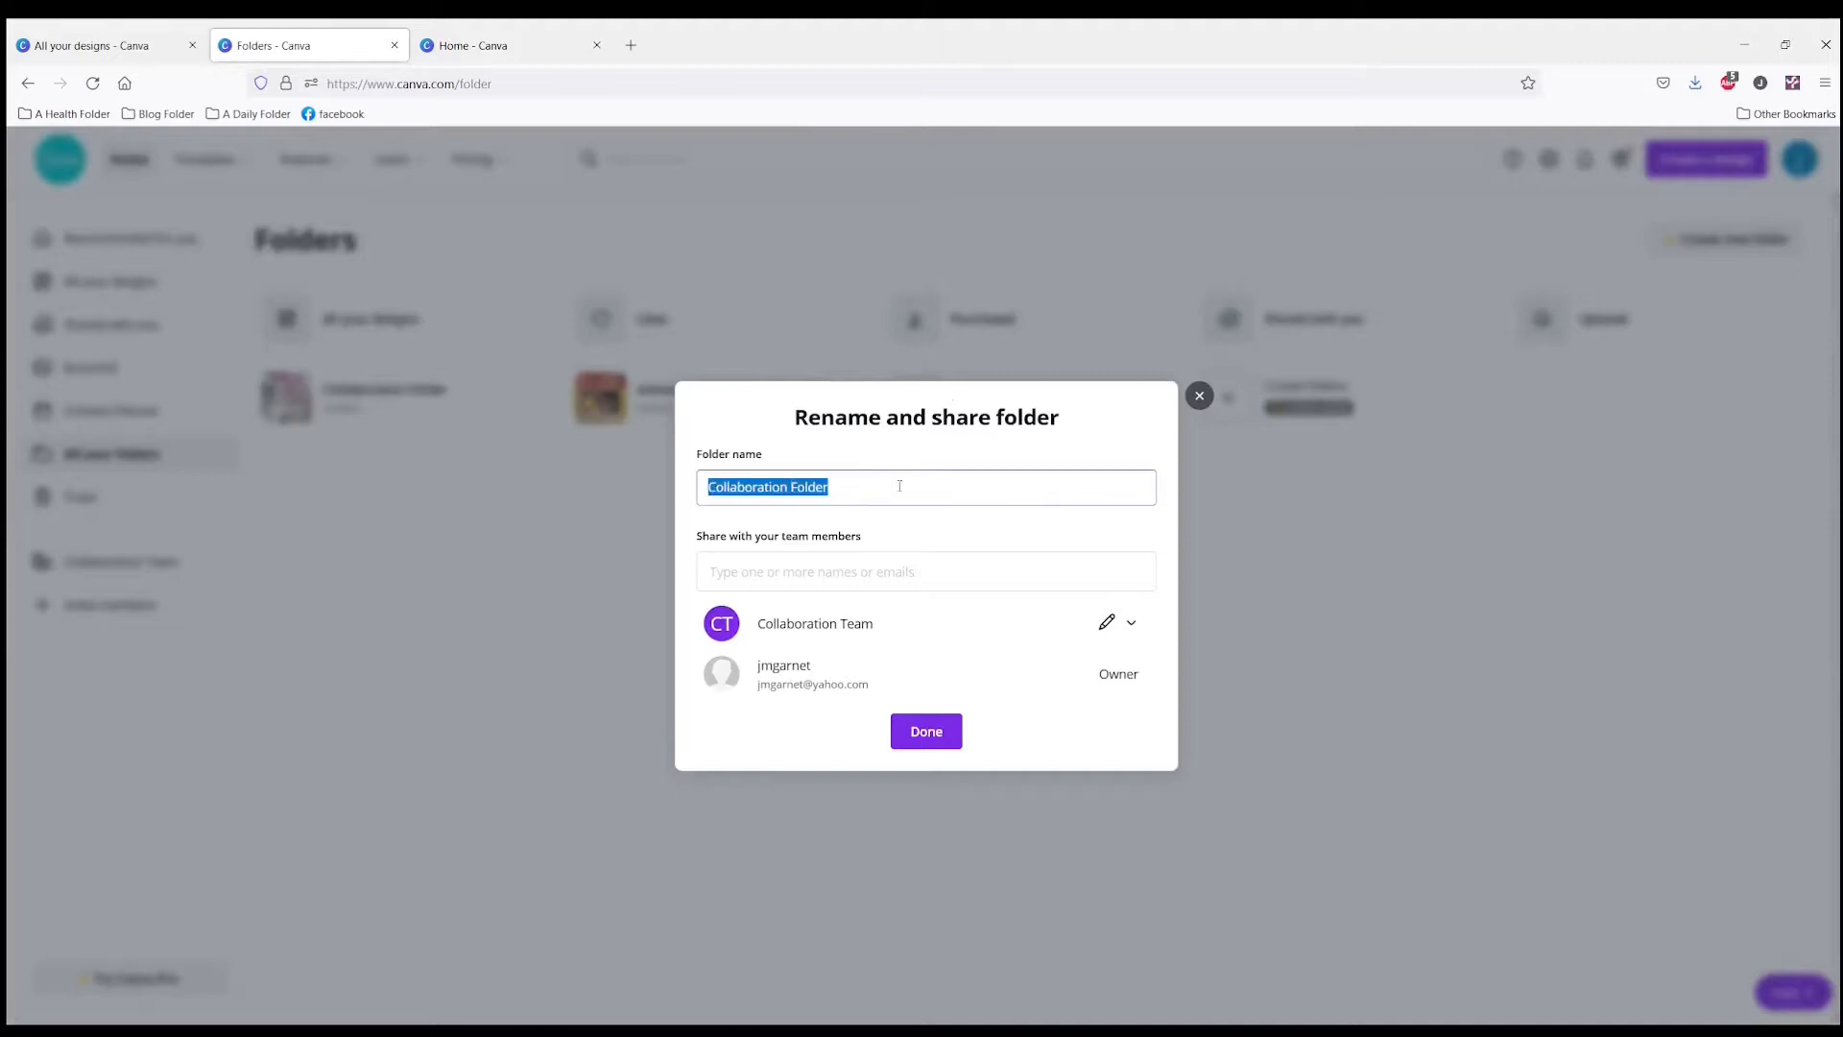
type("Your Dedsigns")
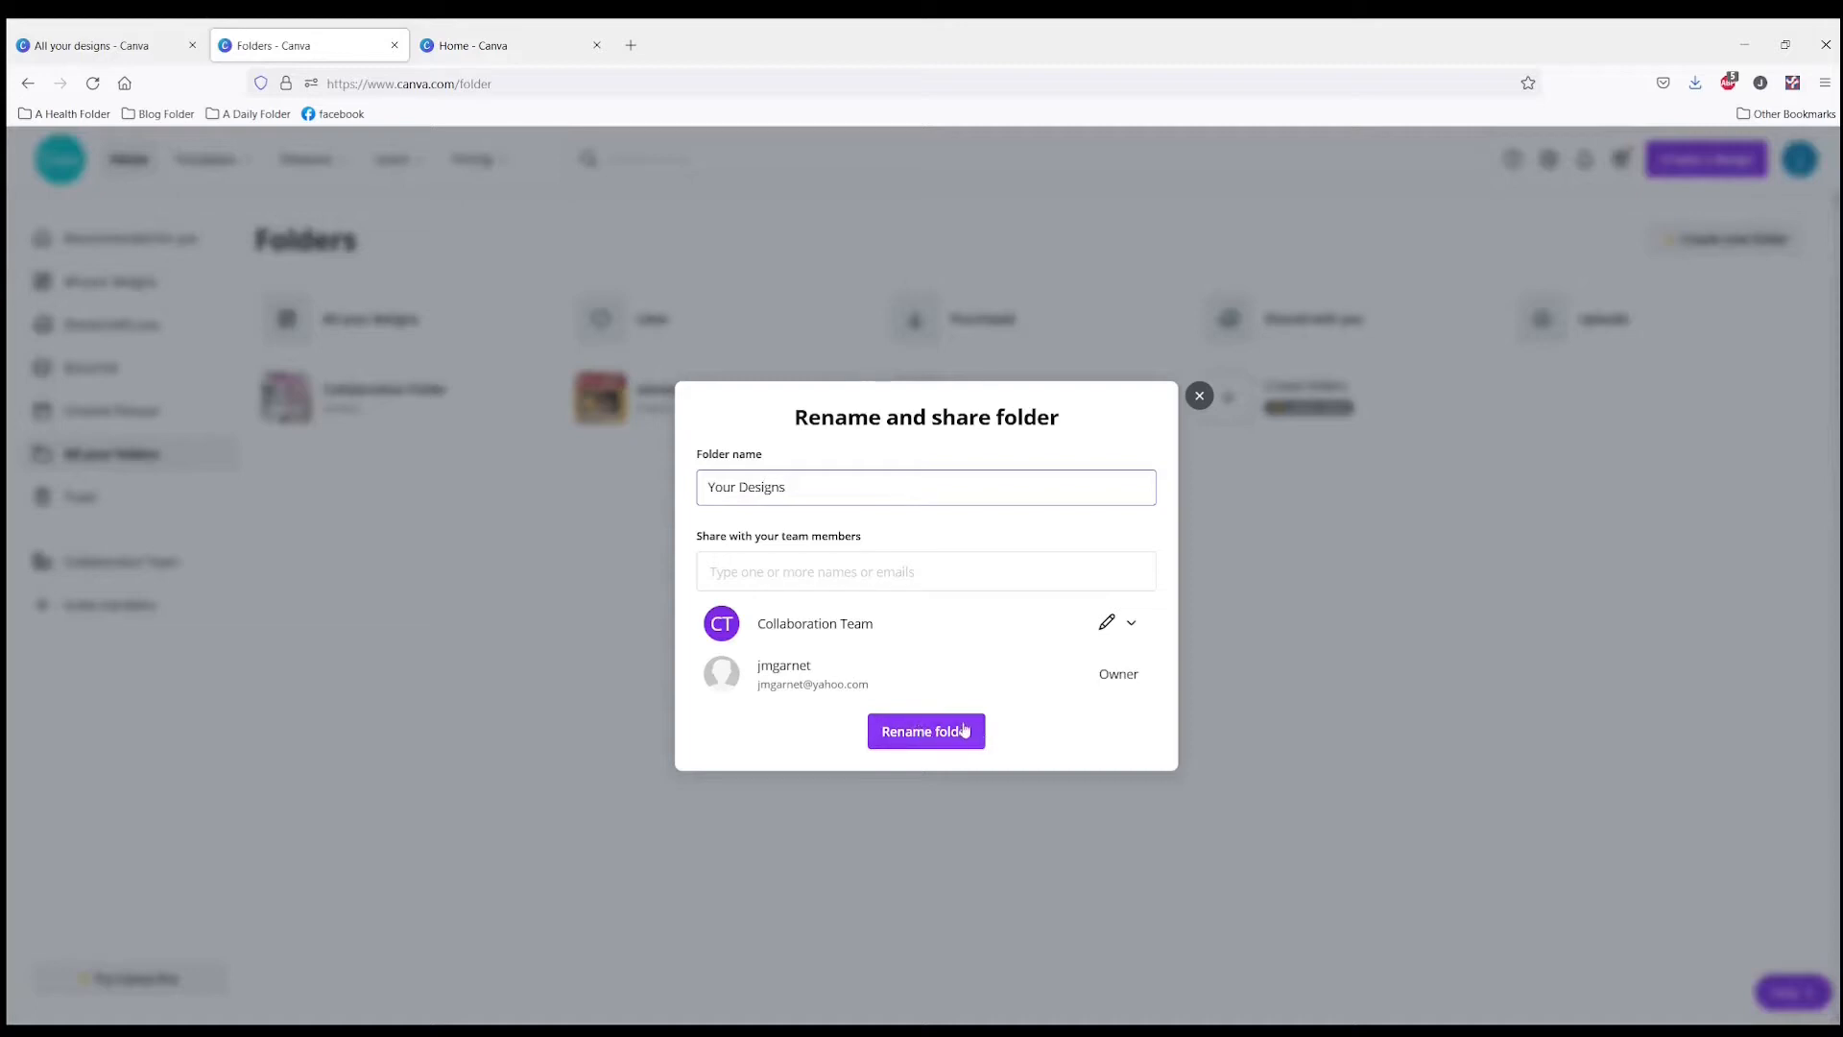
left_click(914, 734)
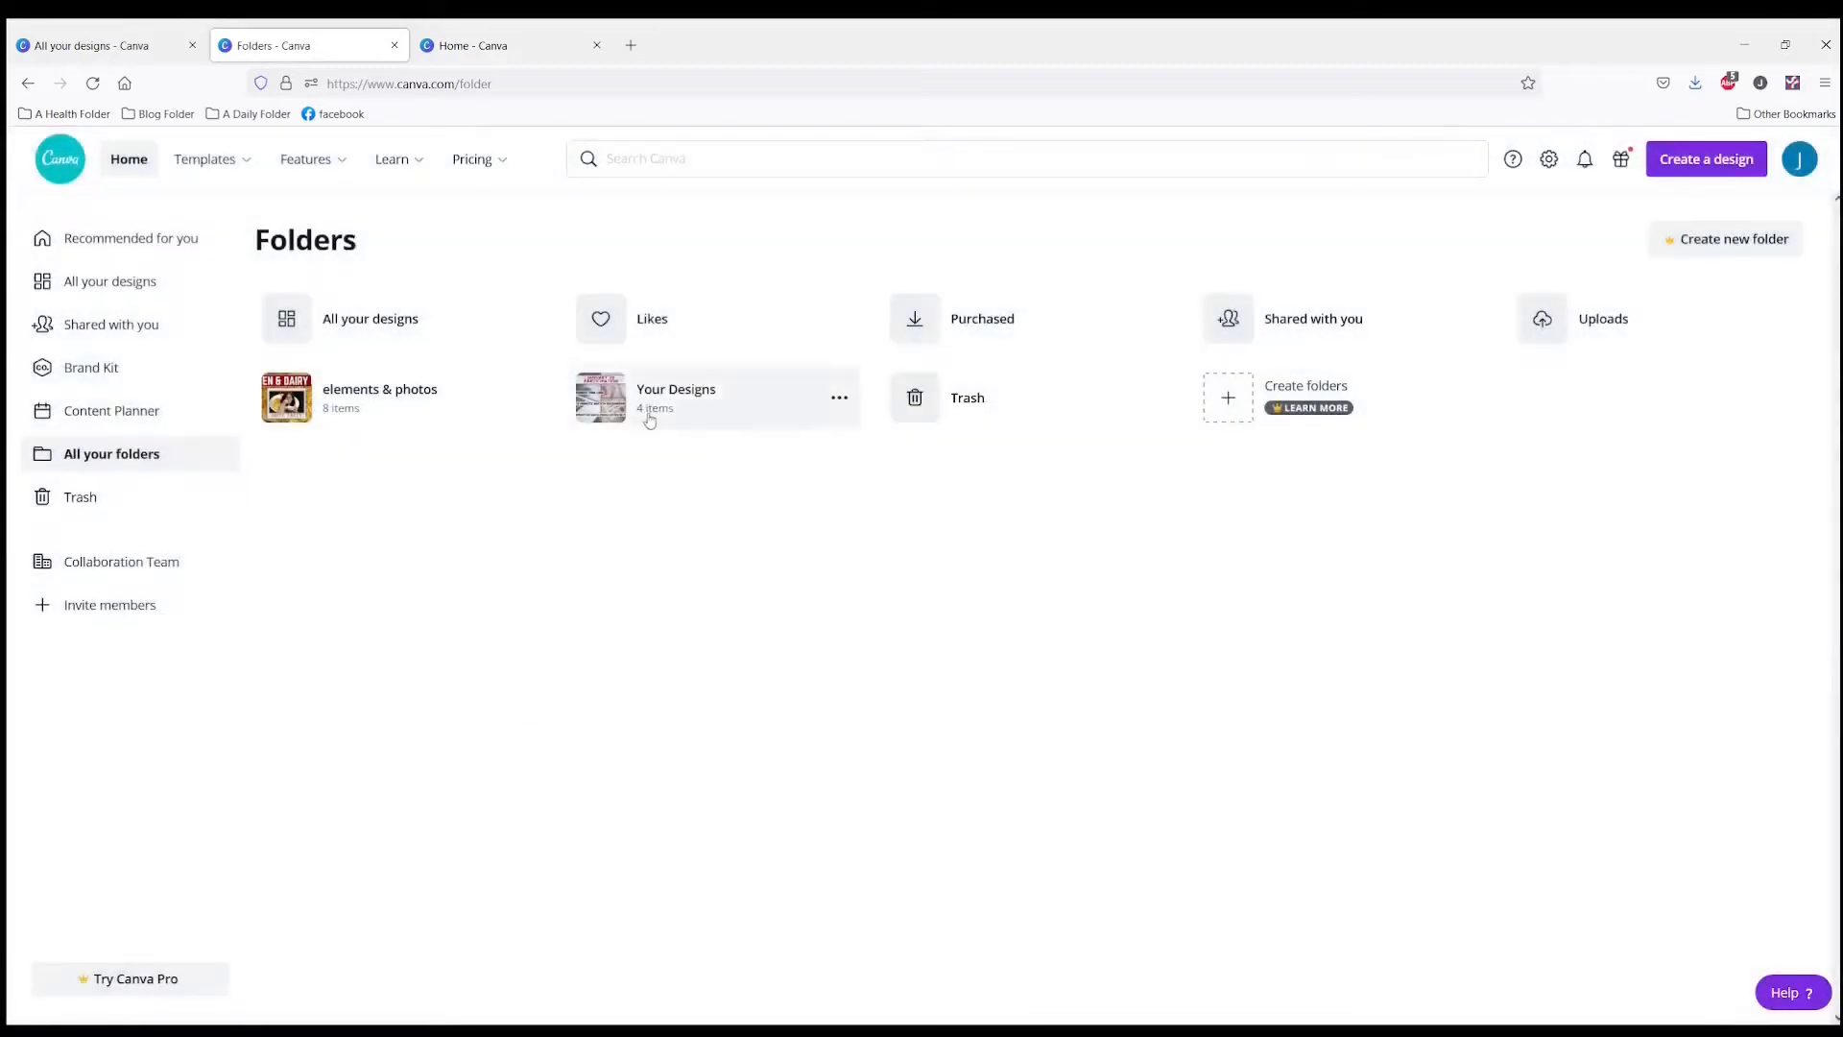